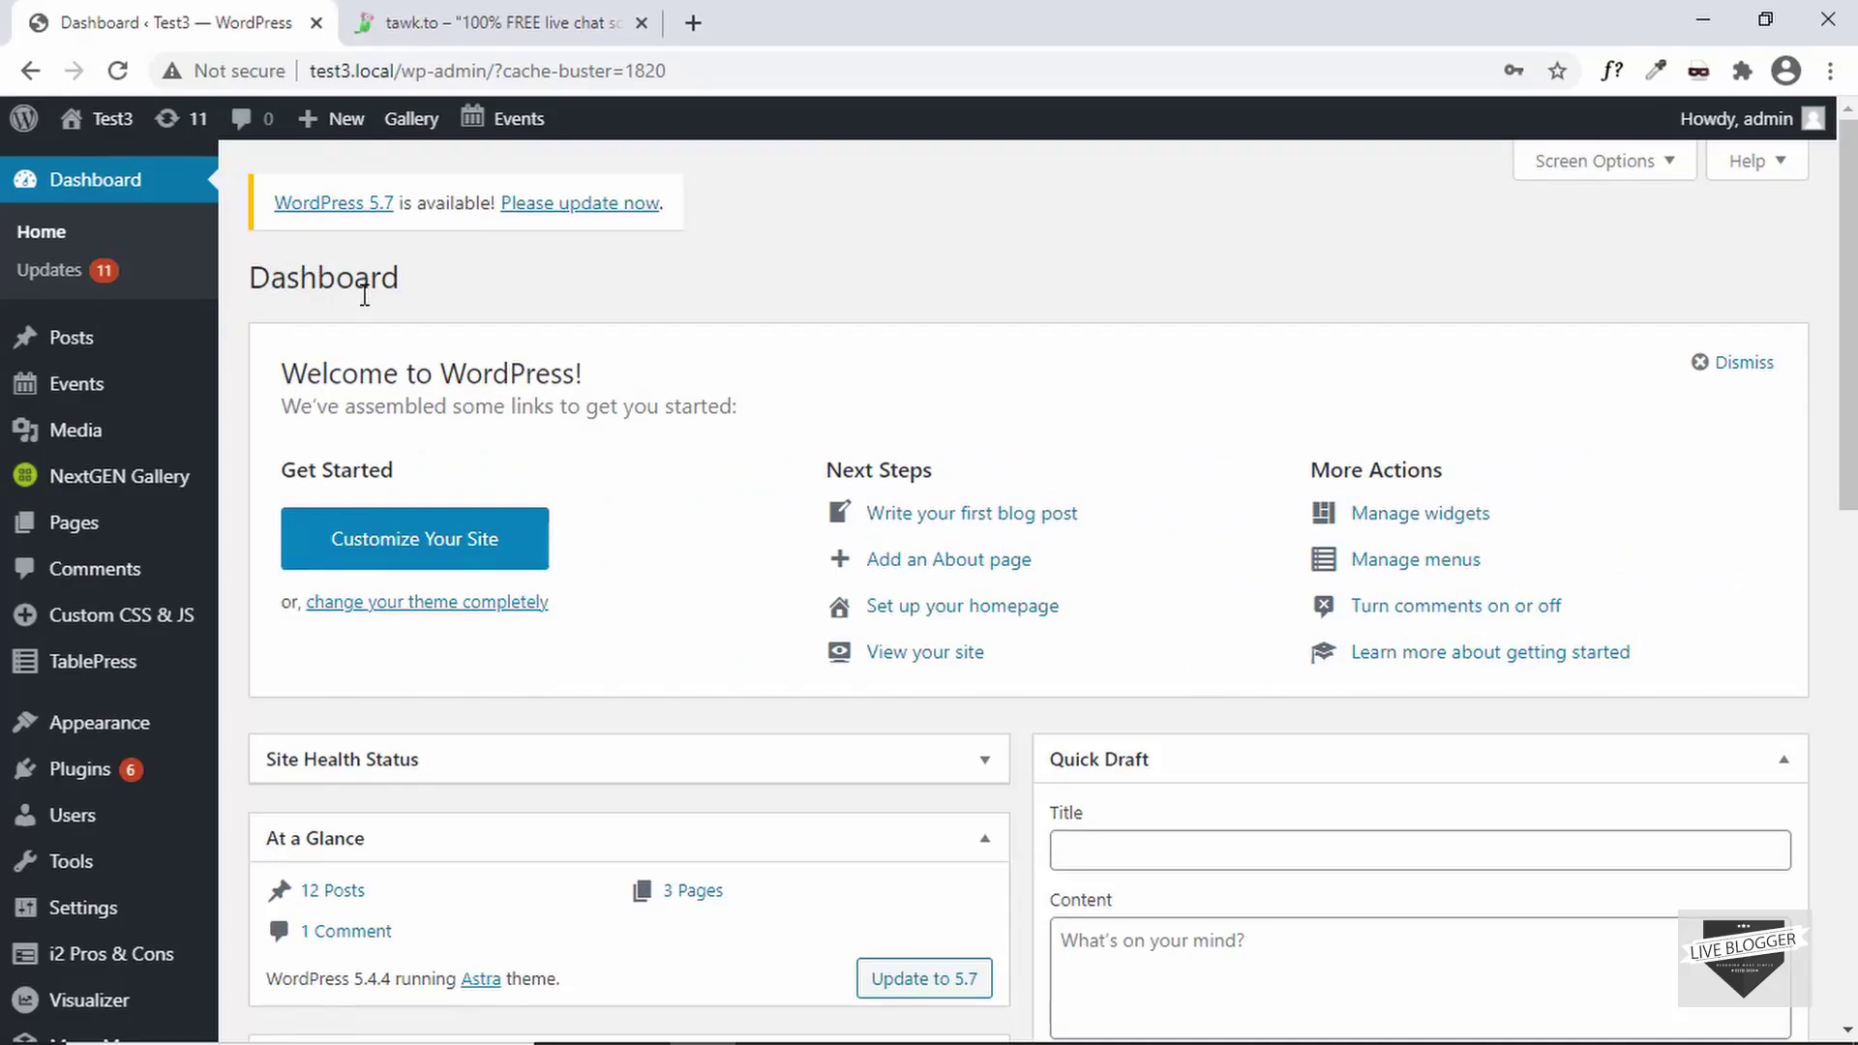
- Search Plugins > Add New for 'tawk to', then install and activate Tawk.To Live Chat
{"action": "mouse_move", "coordinate": [91, 764]}
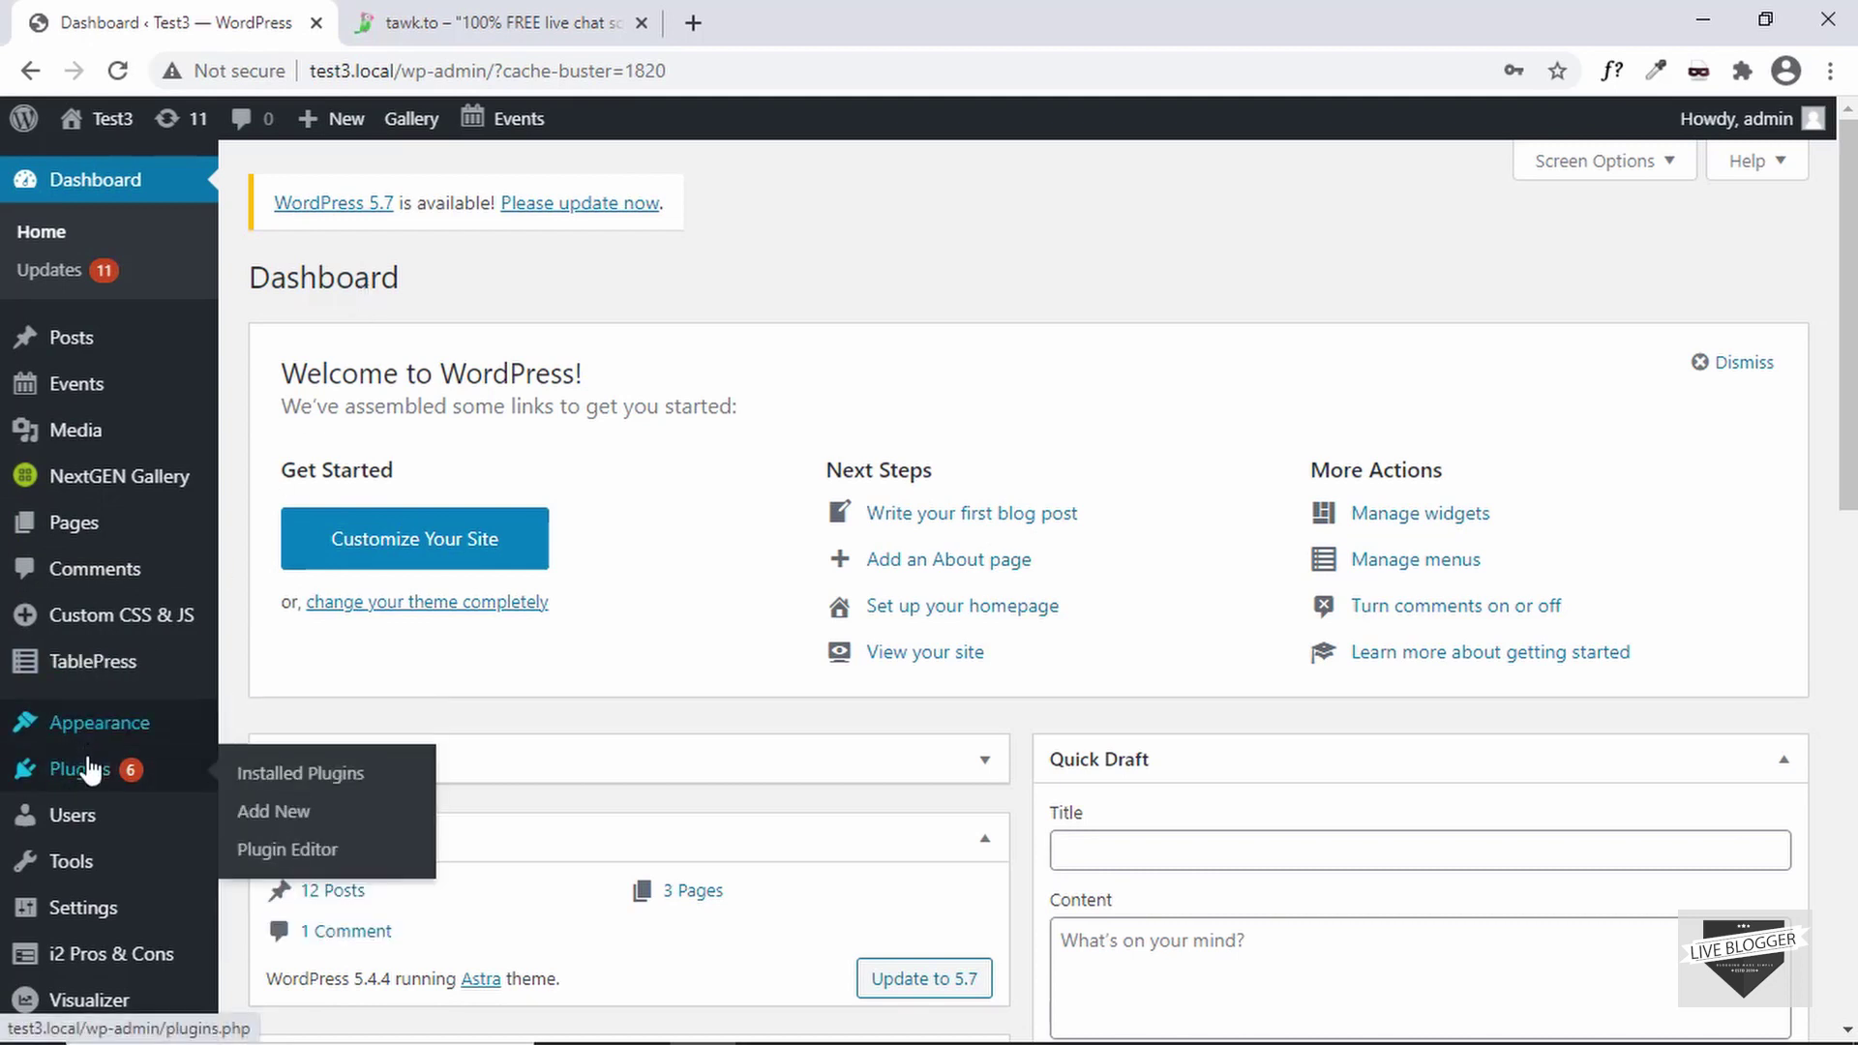
{"action": "left_click", "coordinate": [284, 824]}
{"action": "left_click", "coordinate": [1590, 350]}
{"action": "type", "text": "tawk to"}
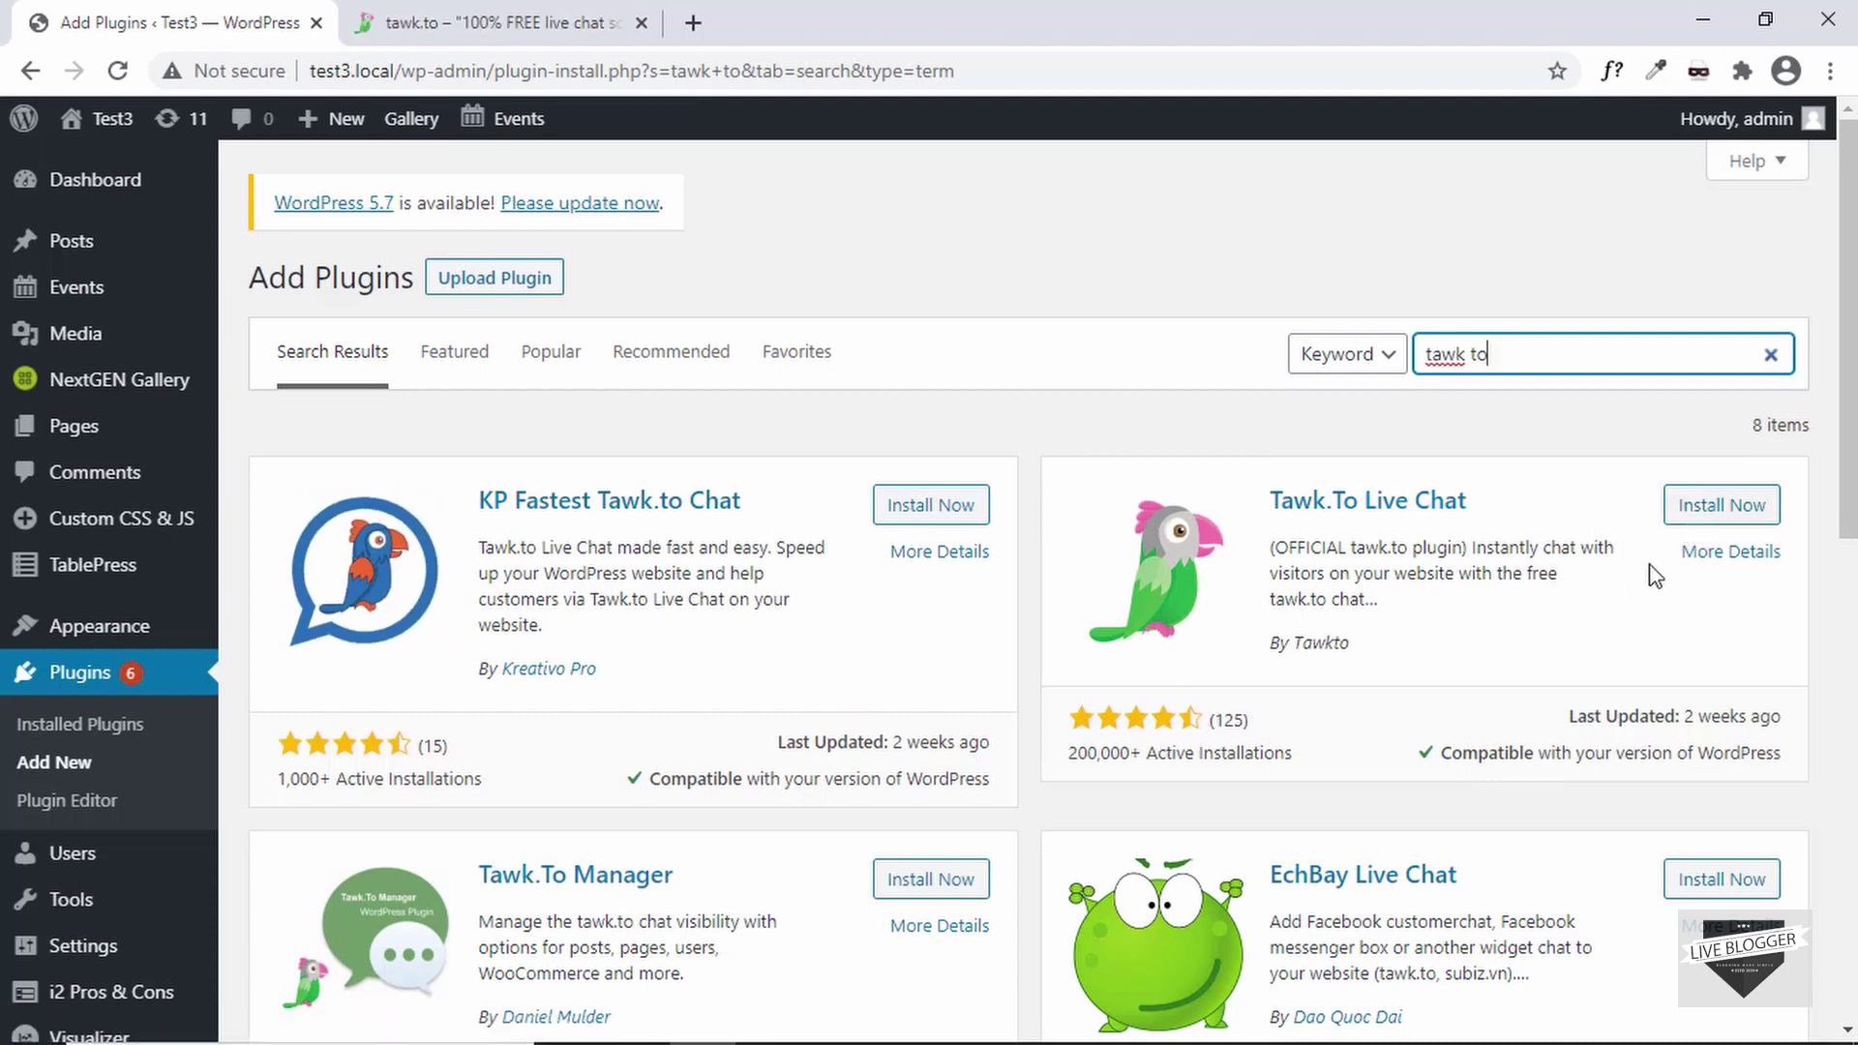
{"action": "left_click", "coordinate": [1723, 511]}
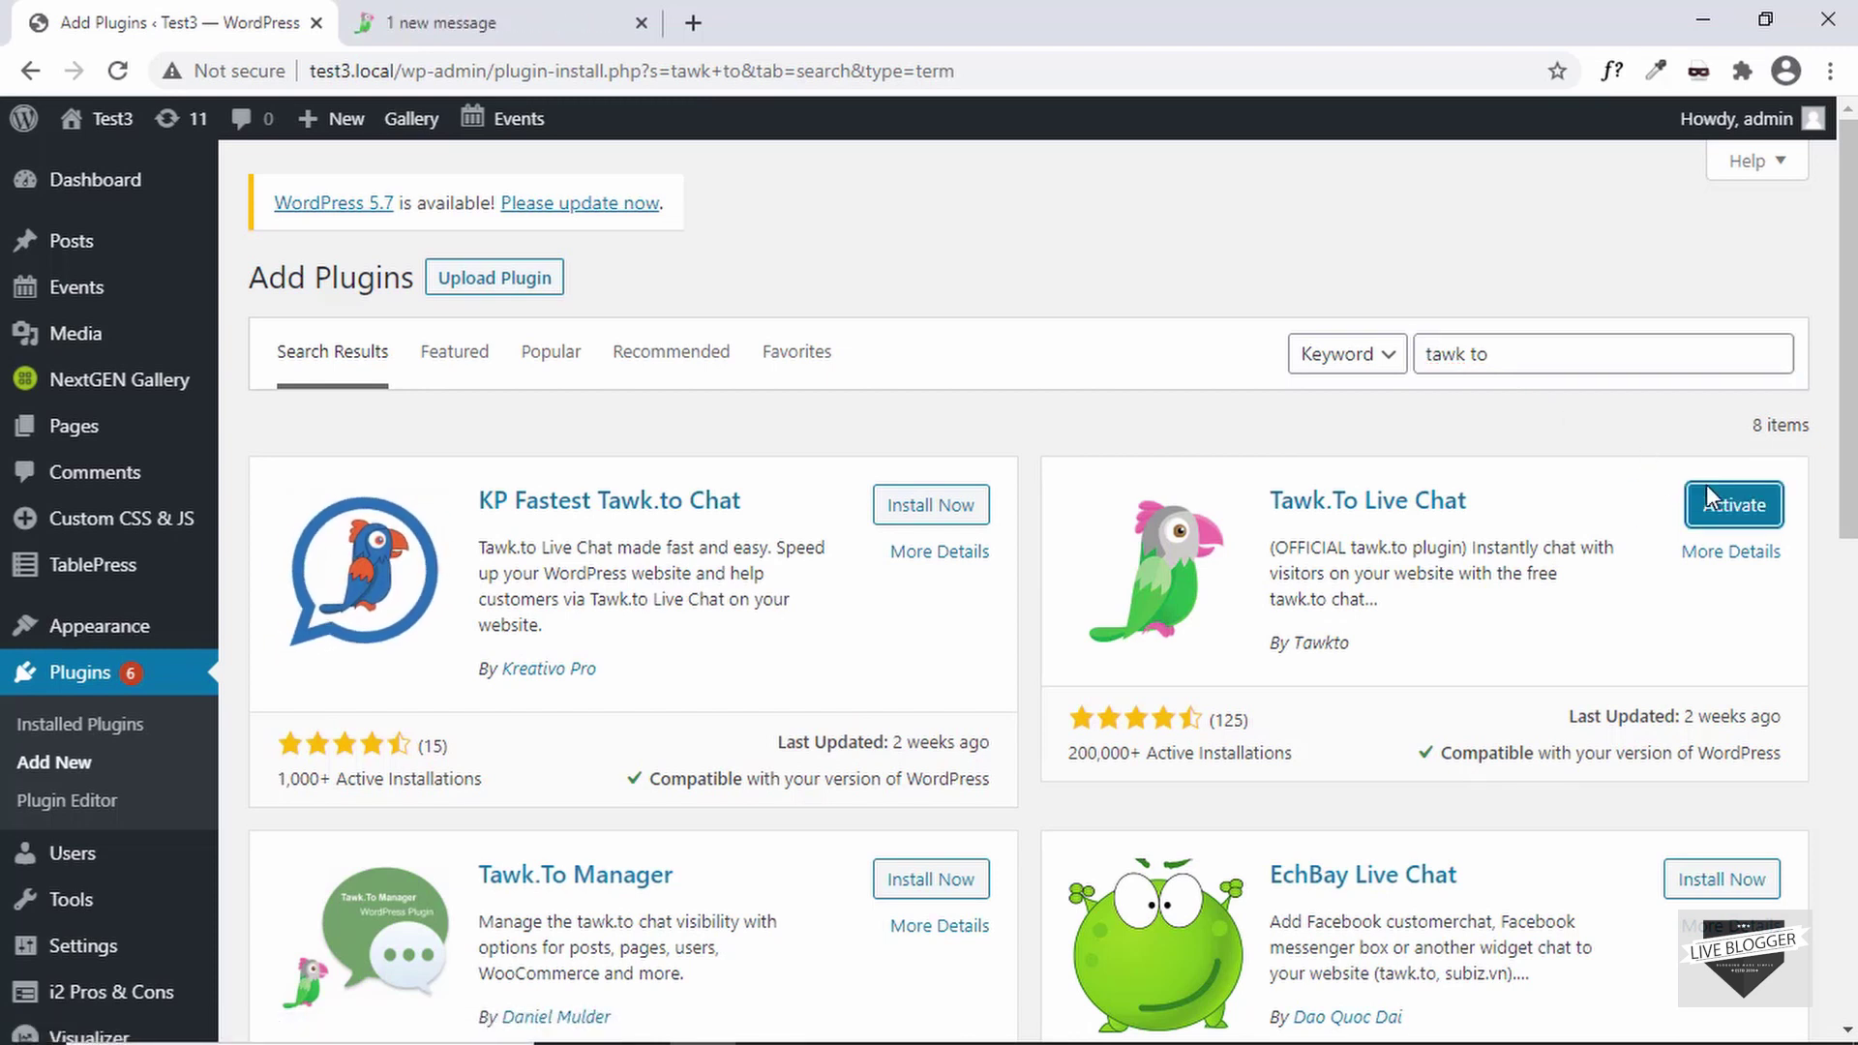
{"action": "left_click", "coordinate": [1710, 504]}
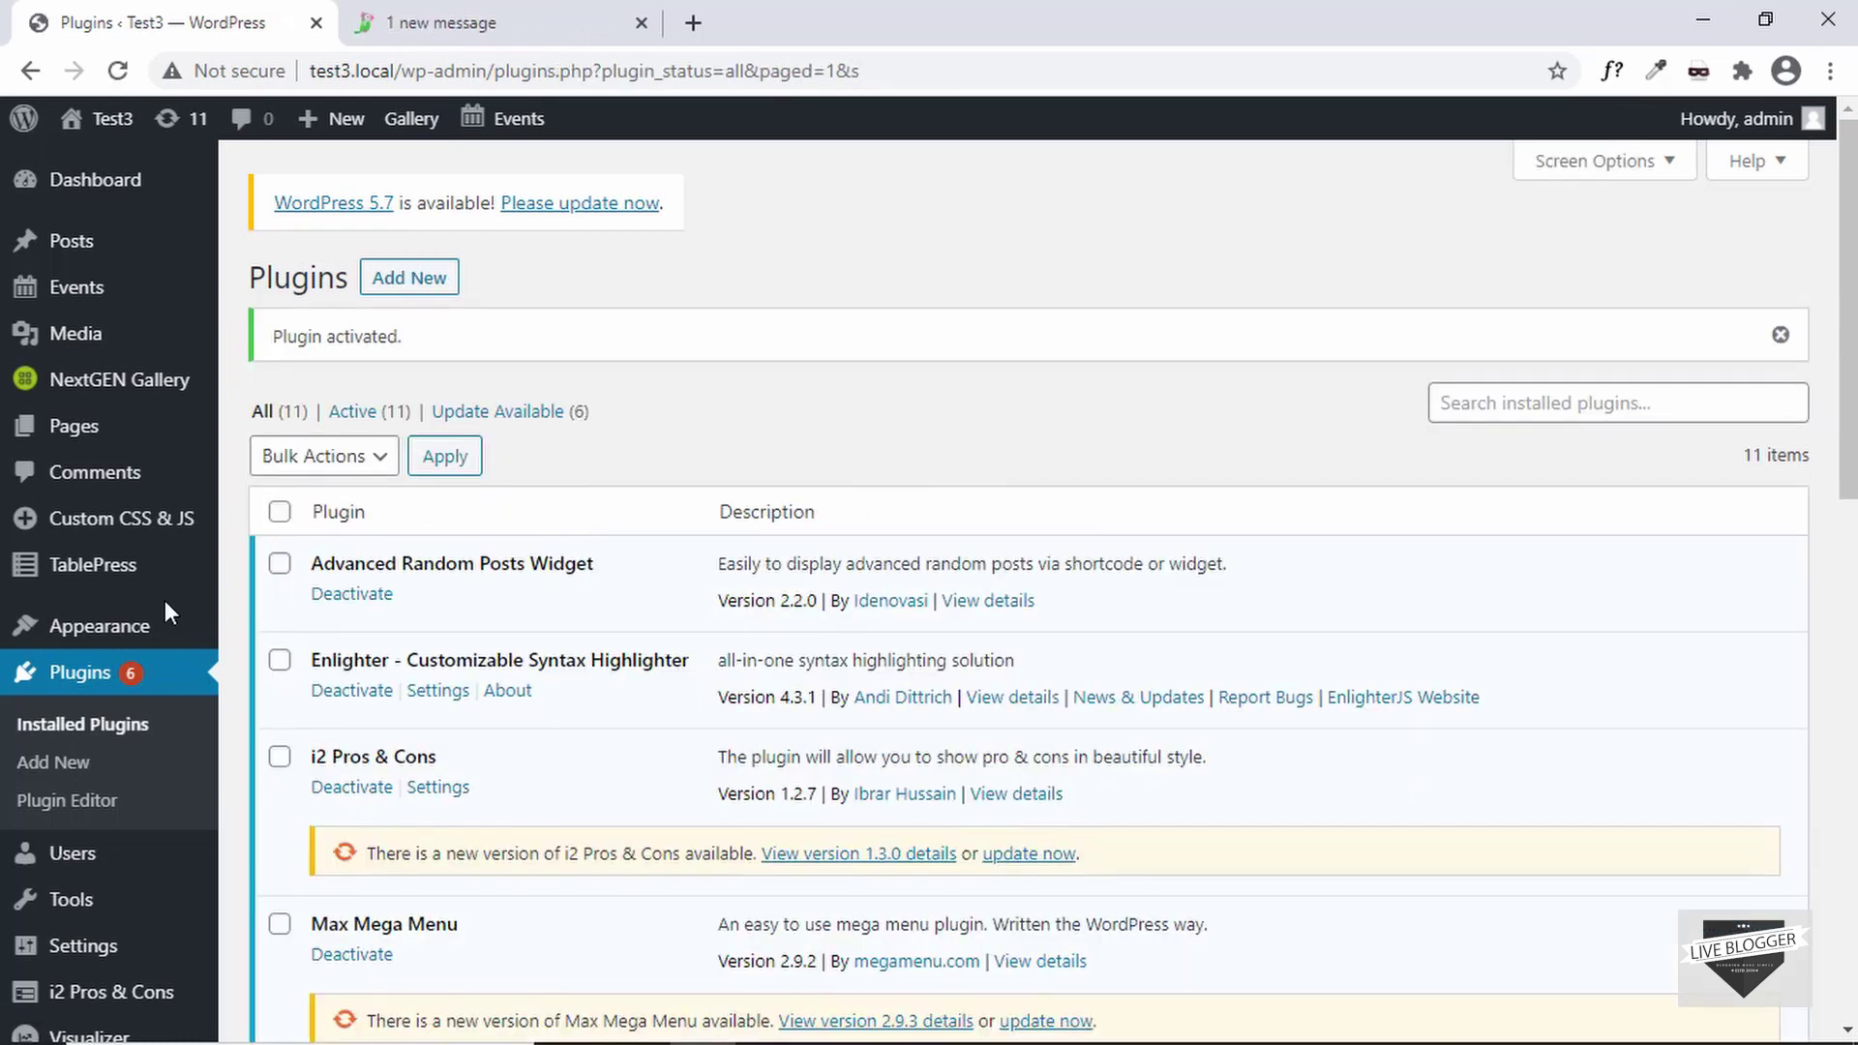
- Open the Tawk.to page under Settings, then switch to the tawk.to website tab
{"action": "scroll", "coordinate": [78, 581], "scroll_direction": "down", "scroll_amount": 5}
{"action": "mouse_move", "coordinate": [99, 769]}
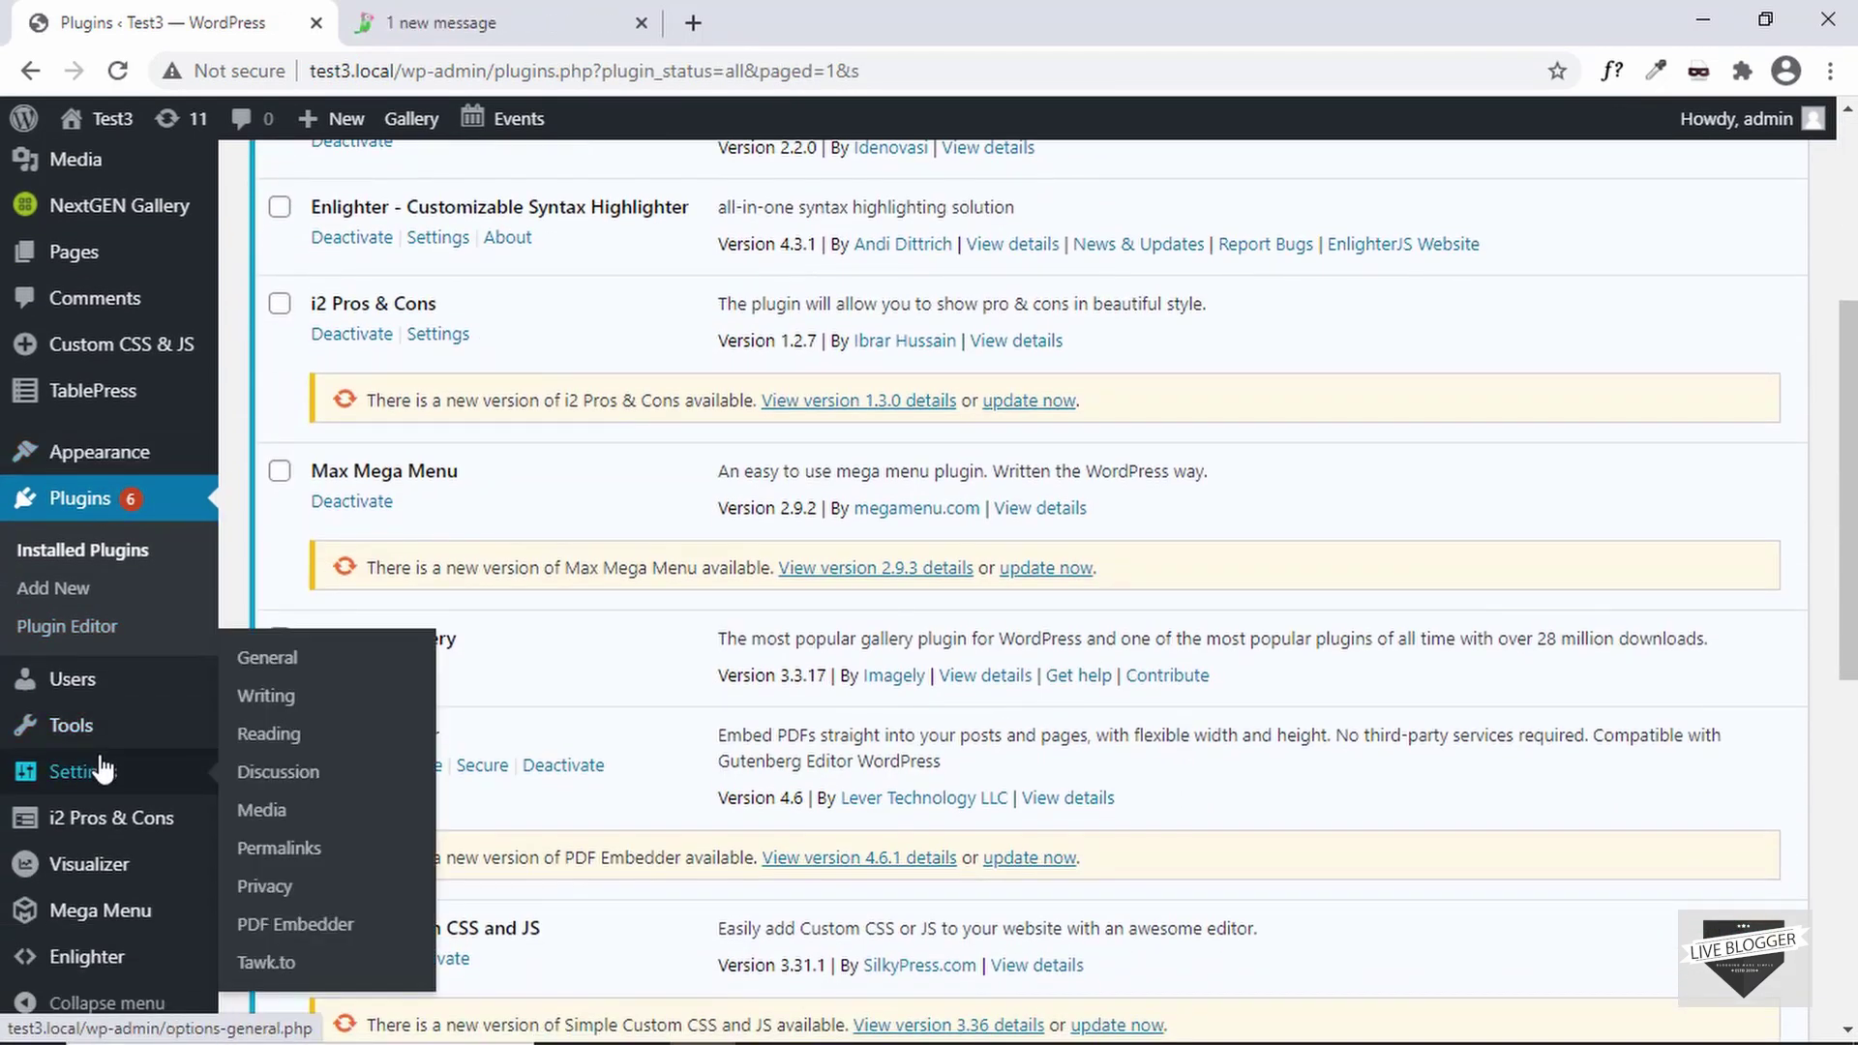
{"action": "left_click", "coordinate": [274, 975]}
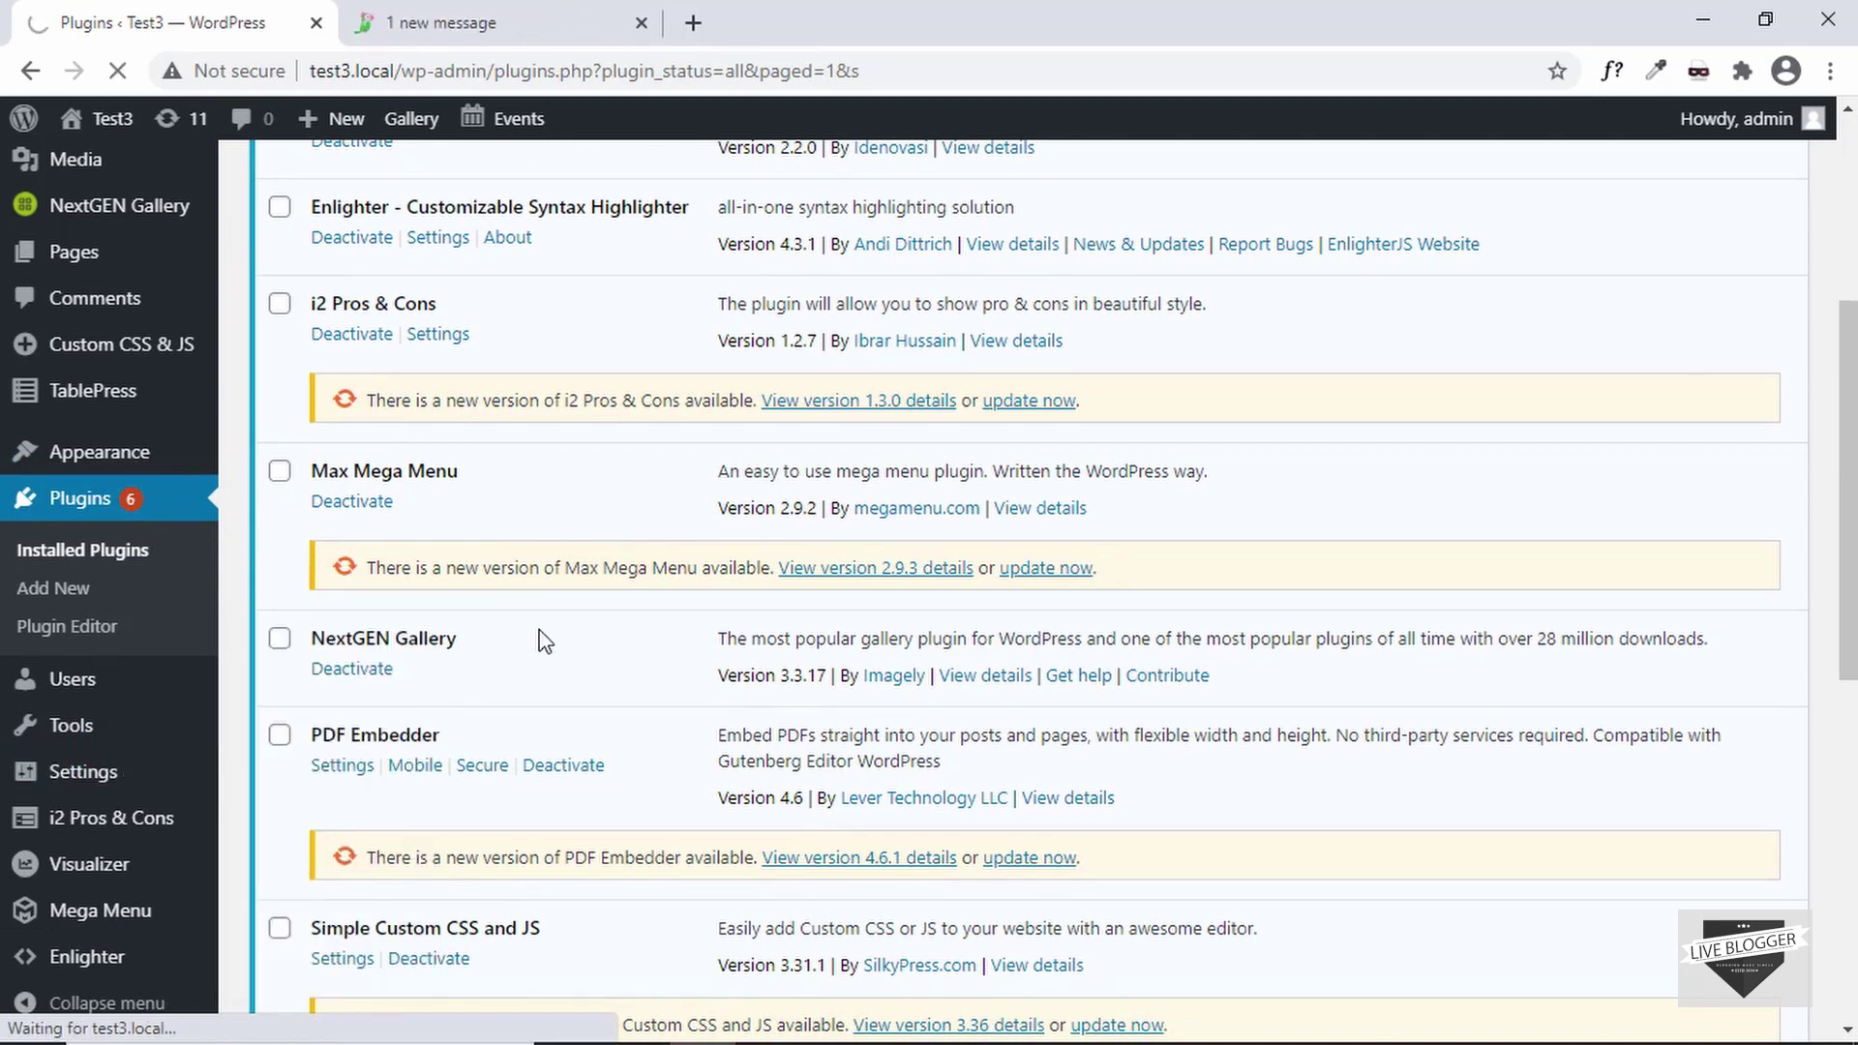
{"action": "scroll", "coordinate": [481, 693], "scroll_direction": "down", "scroll_amount": 3}
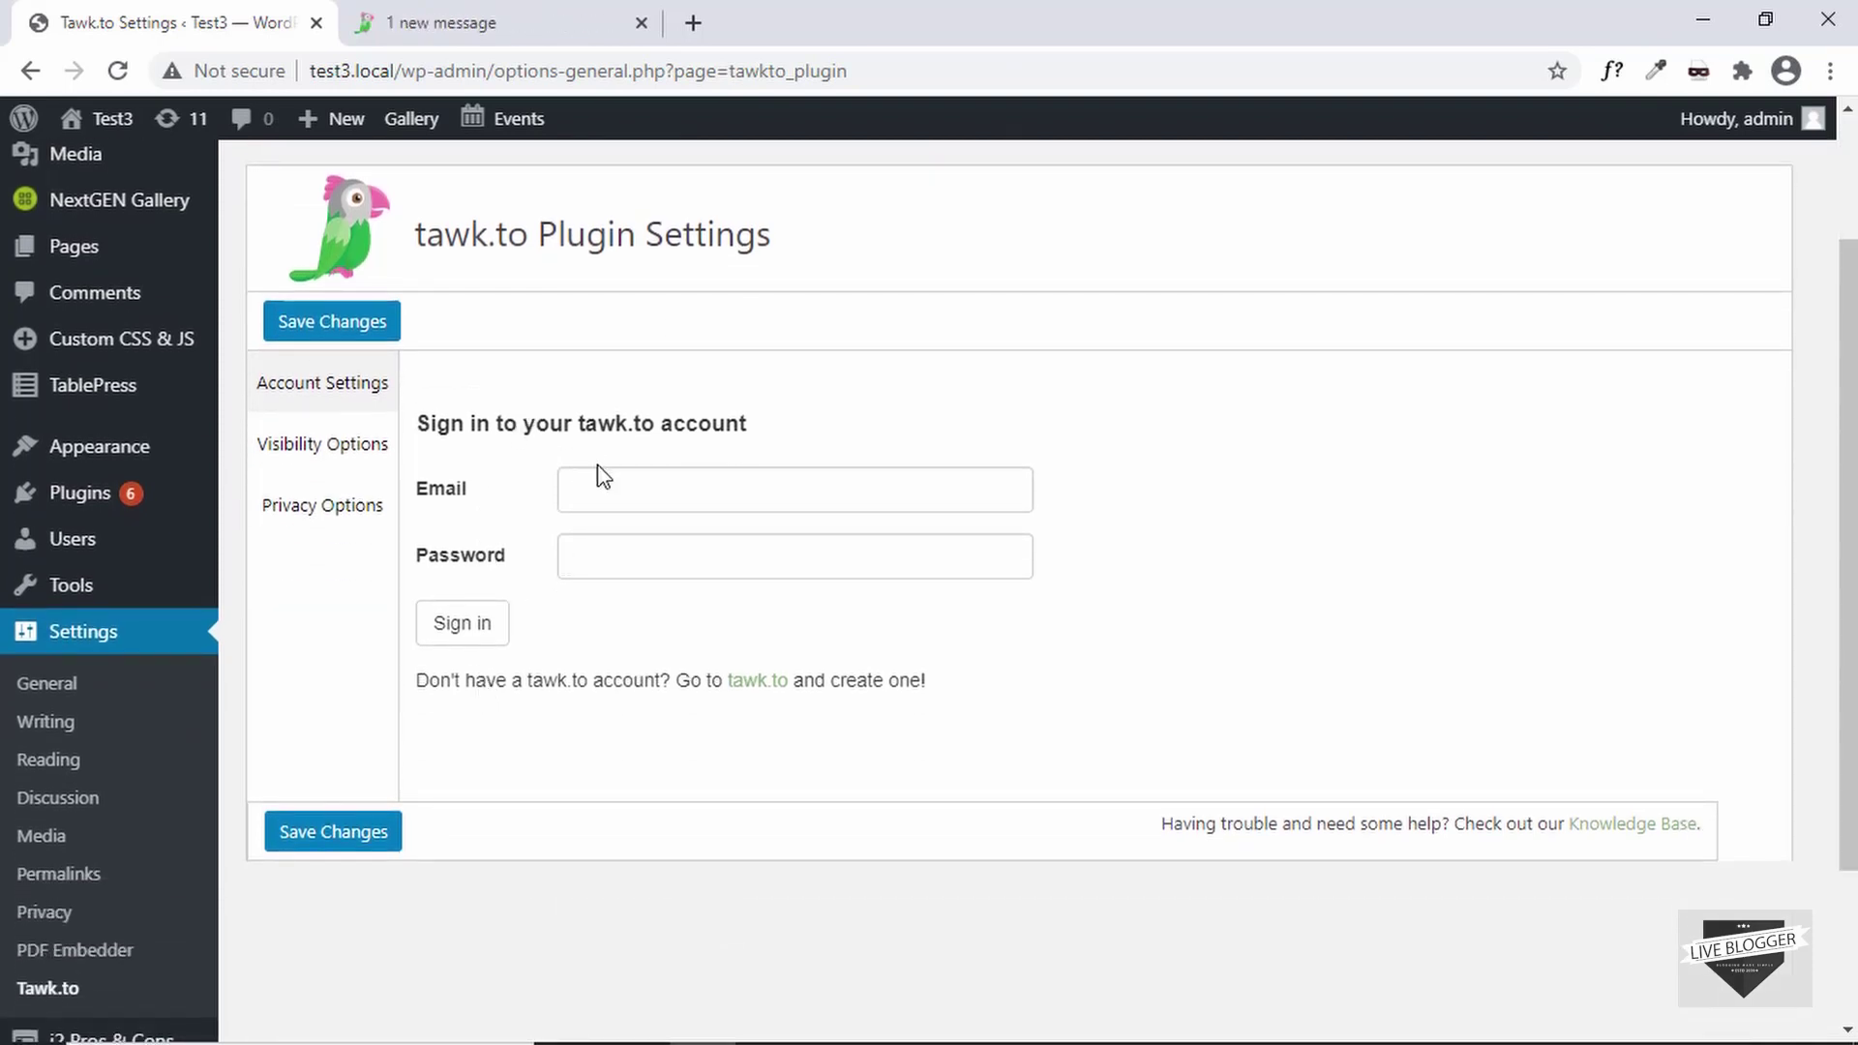
{"action": "scroll", "coordinate": [572, 368], "scroll_direction": "up", "scroll_amount": 3}
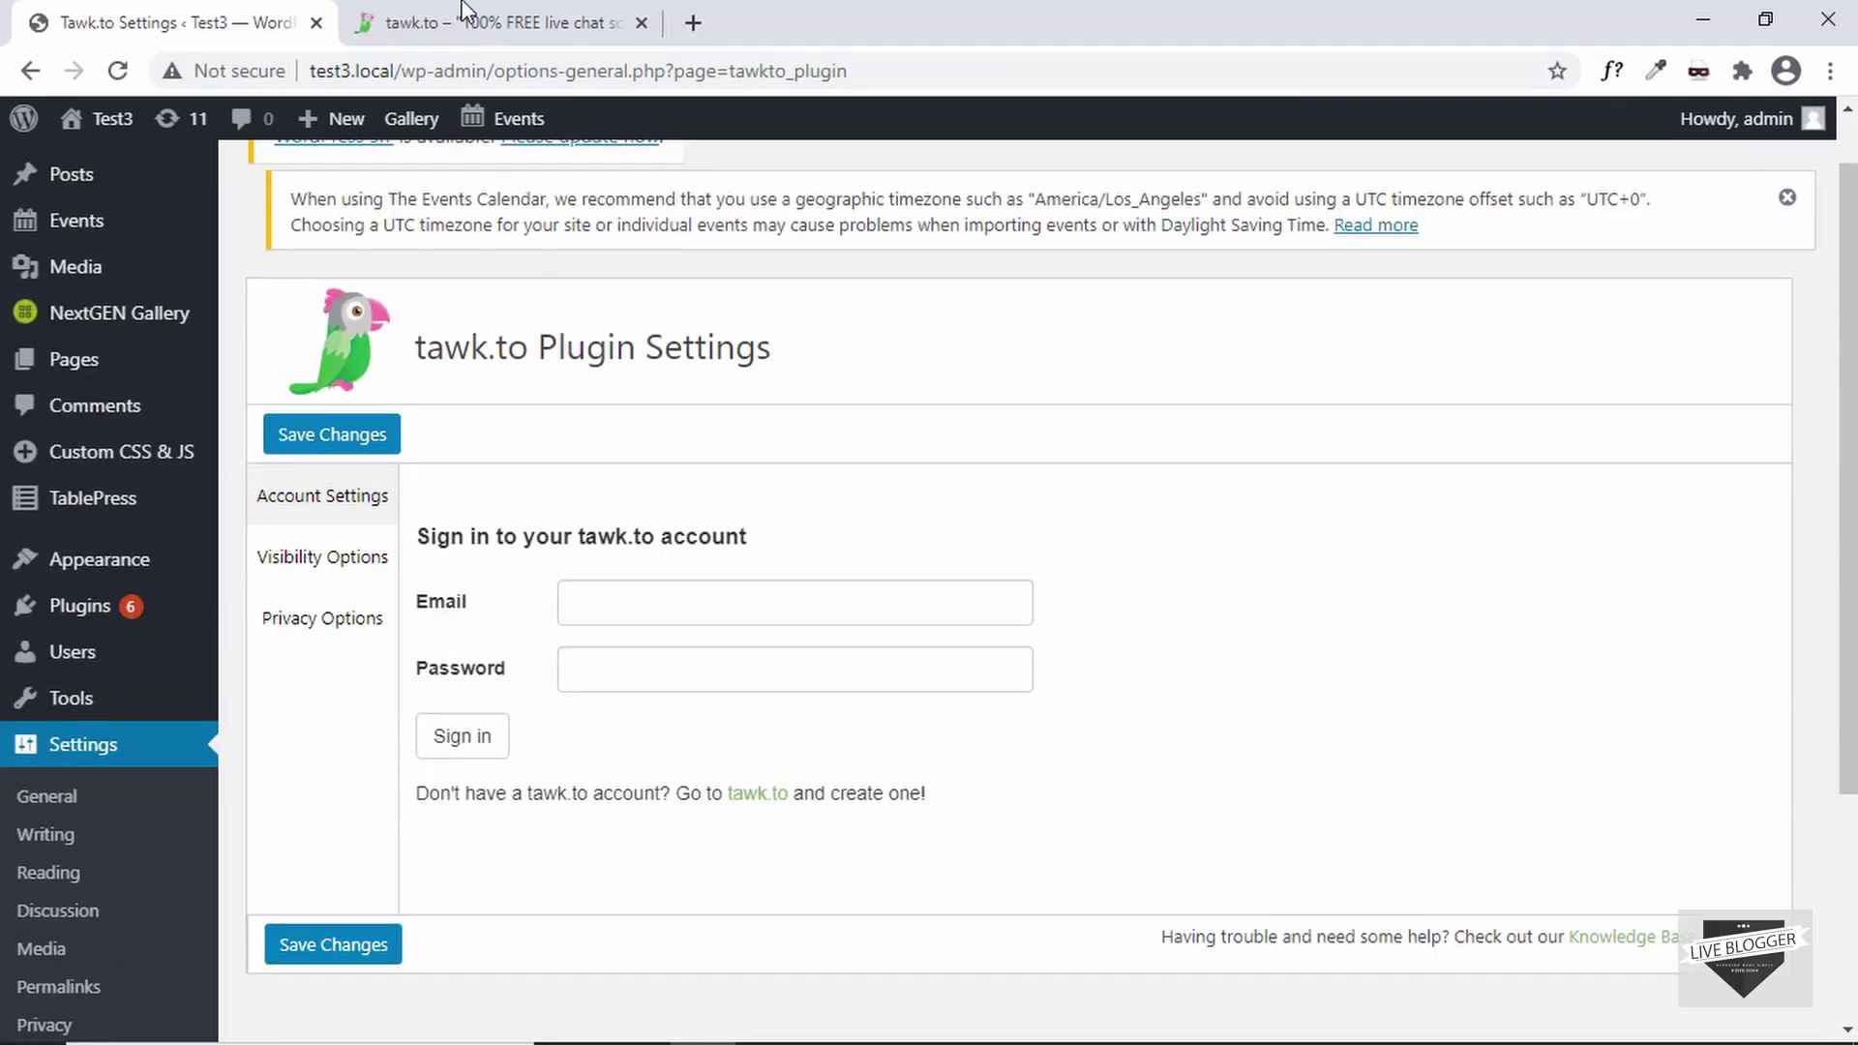
{"action": "left_click", "coordinate": [464, 15]}
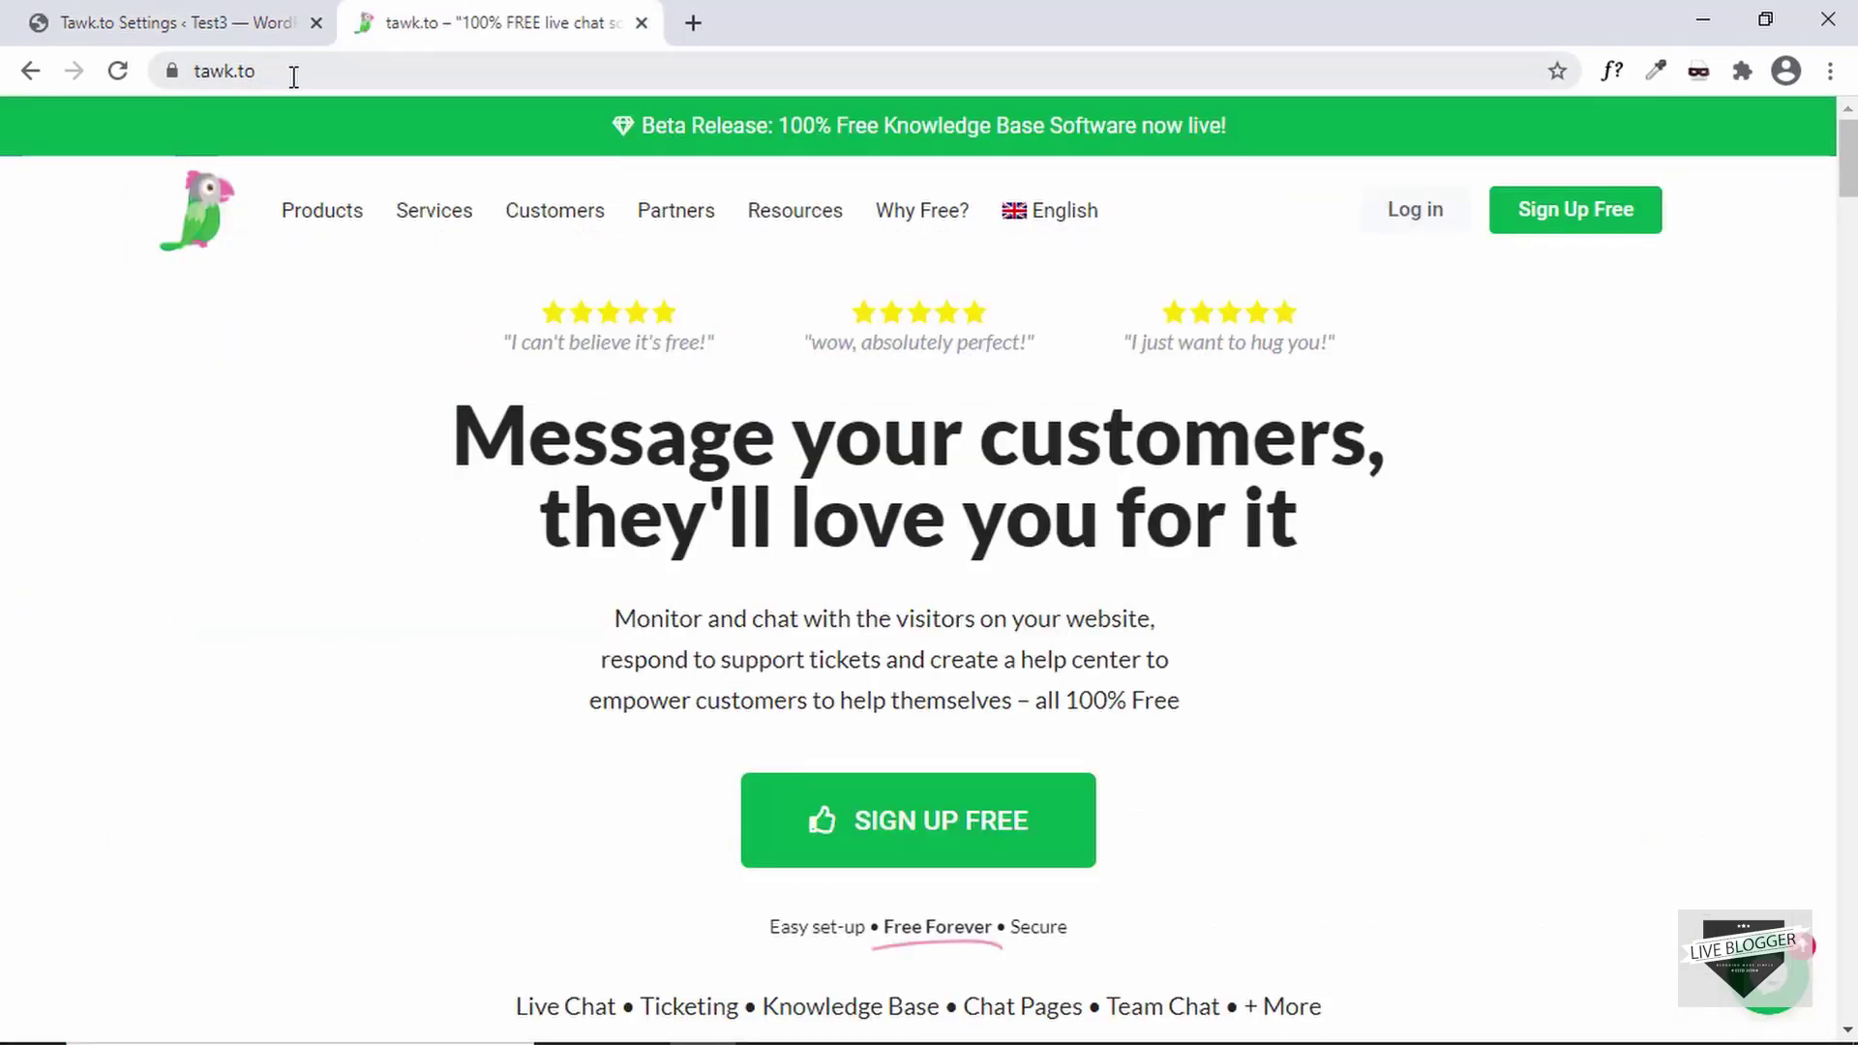
- Fill in the Sign Up Free form and keep English (United States) as the wizard language
{"action": "left_click", "coordinate": [1578, 230]}
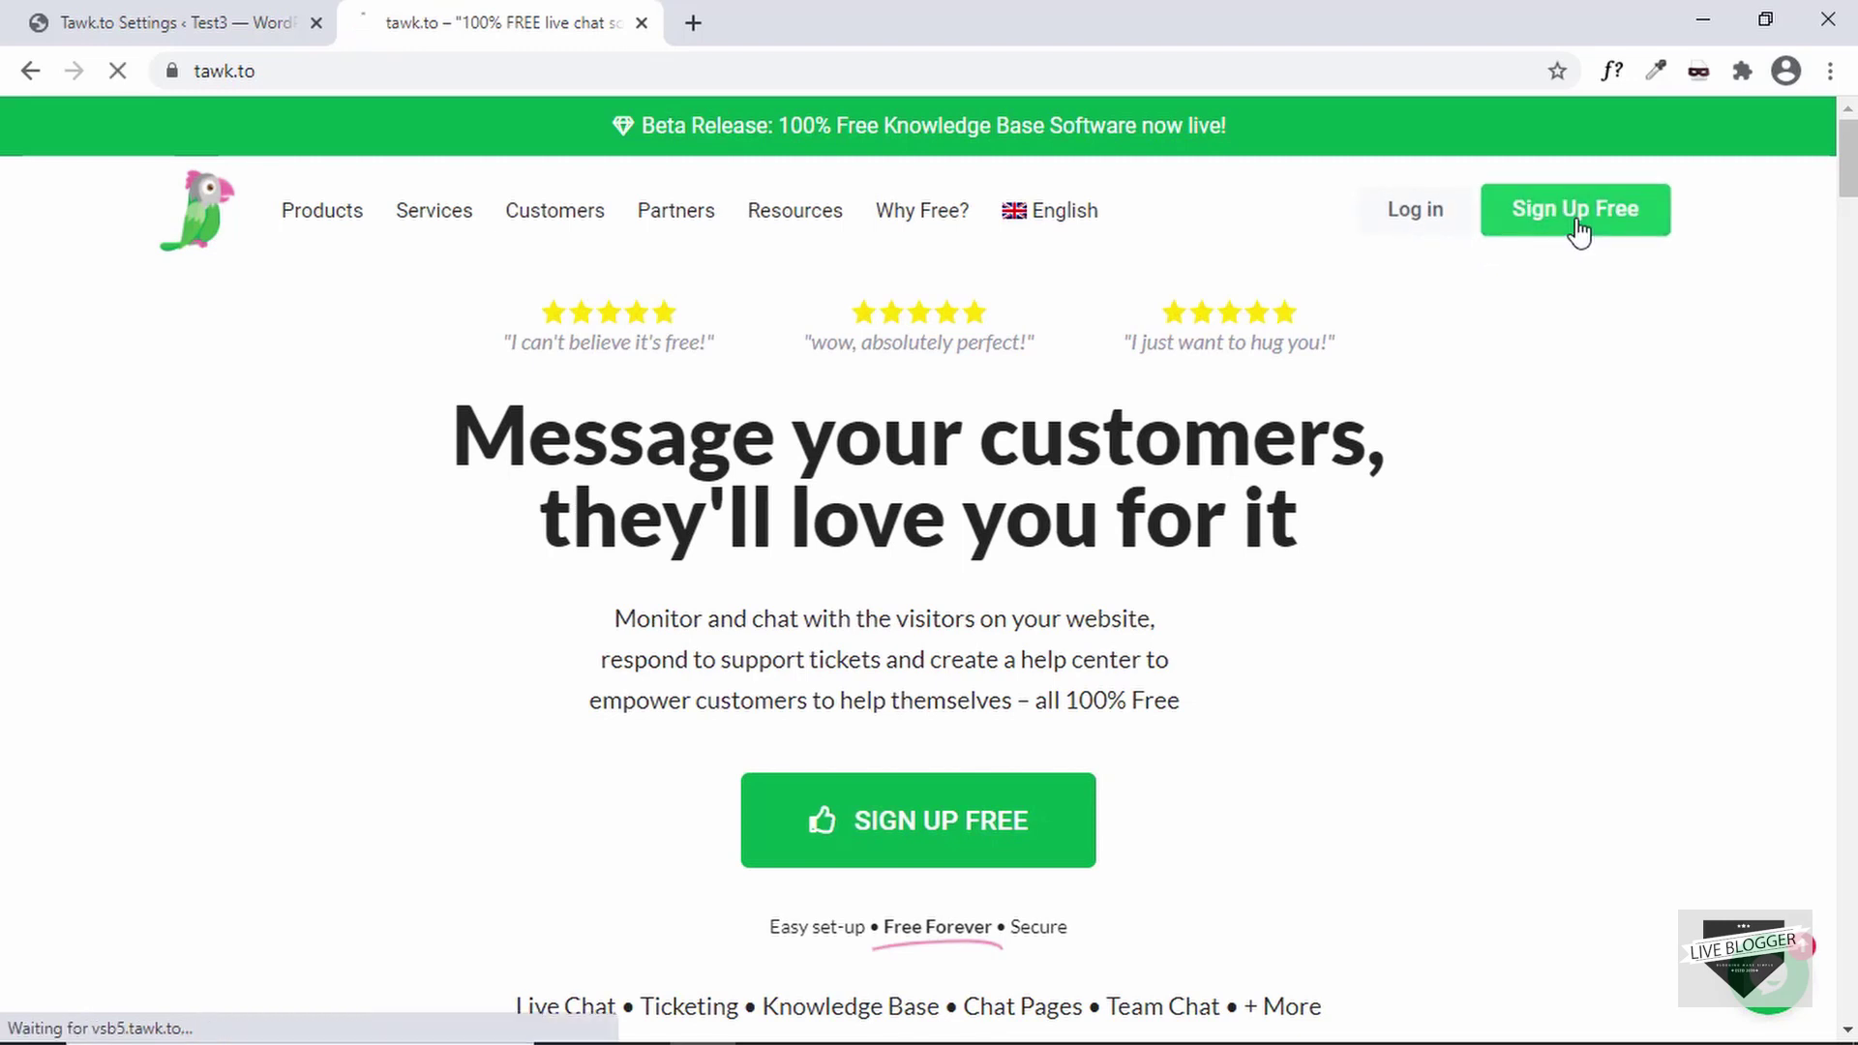
{"action": "left_click", "coordinate": [927, 394]}
{"action": "type", "text": "Live Blogger"}
{"action": "key", "text": "Tab"}
{"action": "triple_click", "coordinate": [927, 394]}
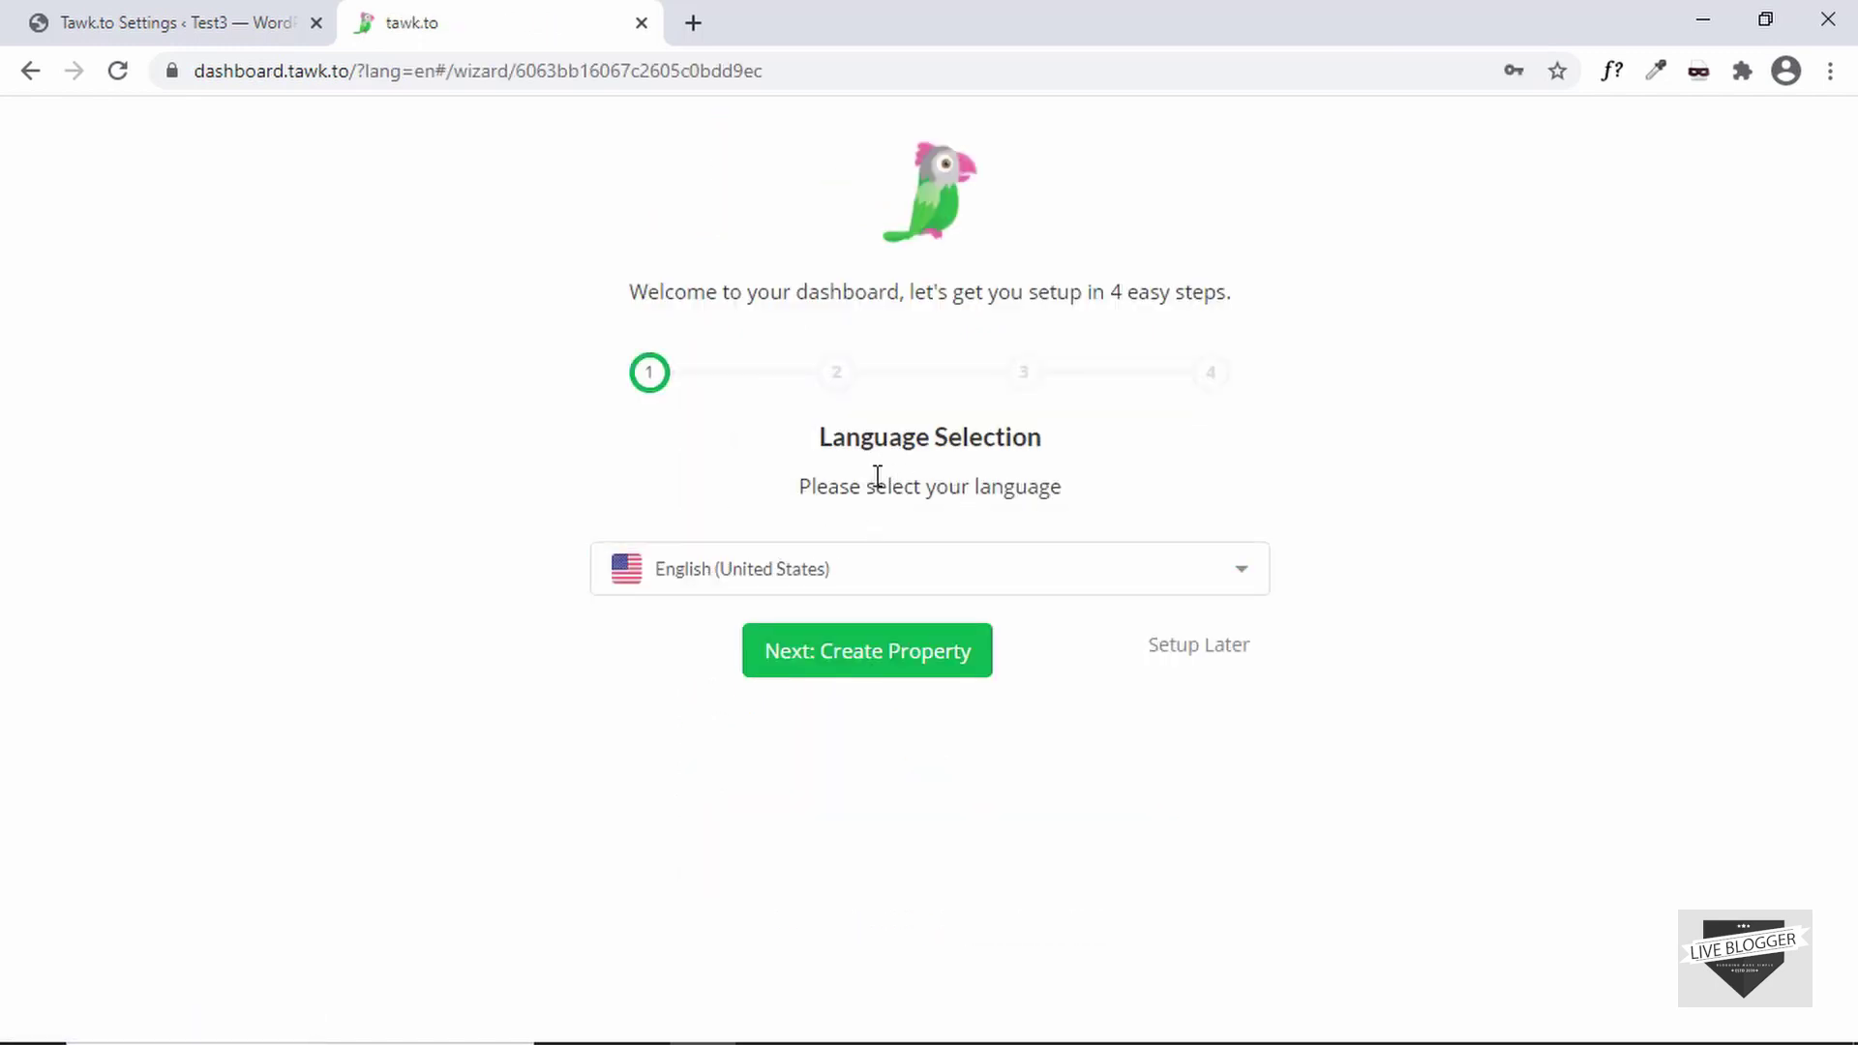
{"action": "left_click", "coordinate": [782, 586]}
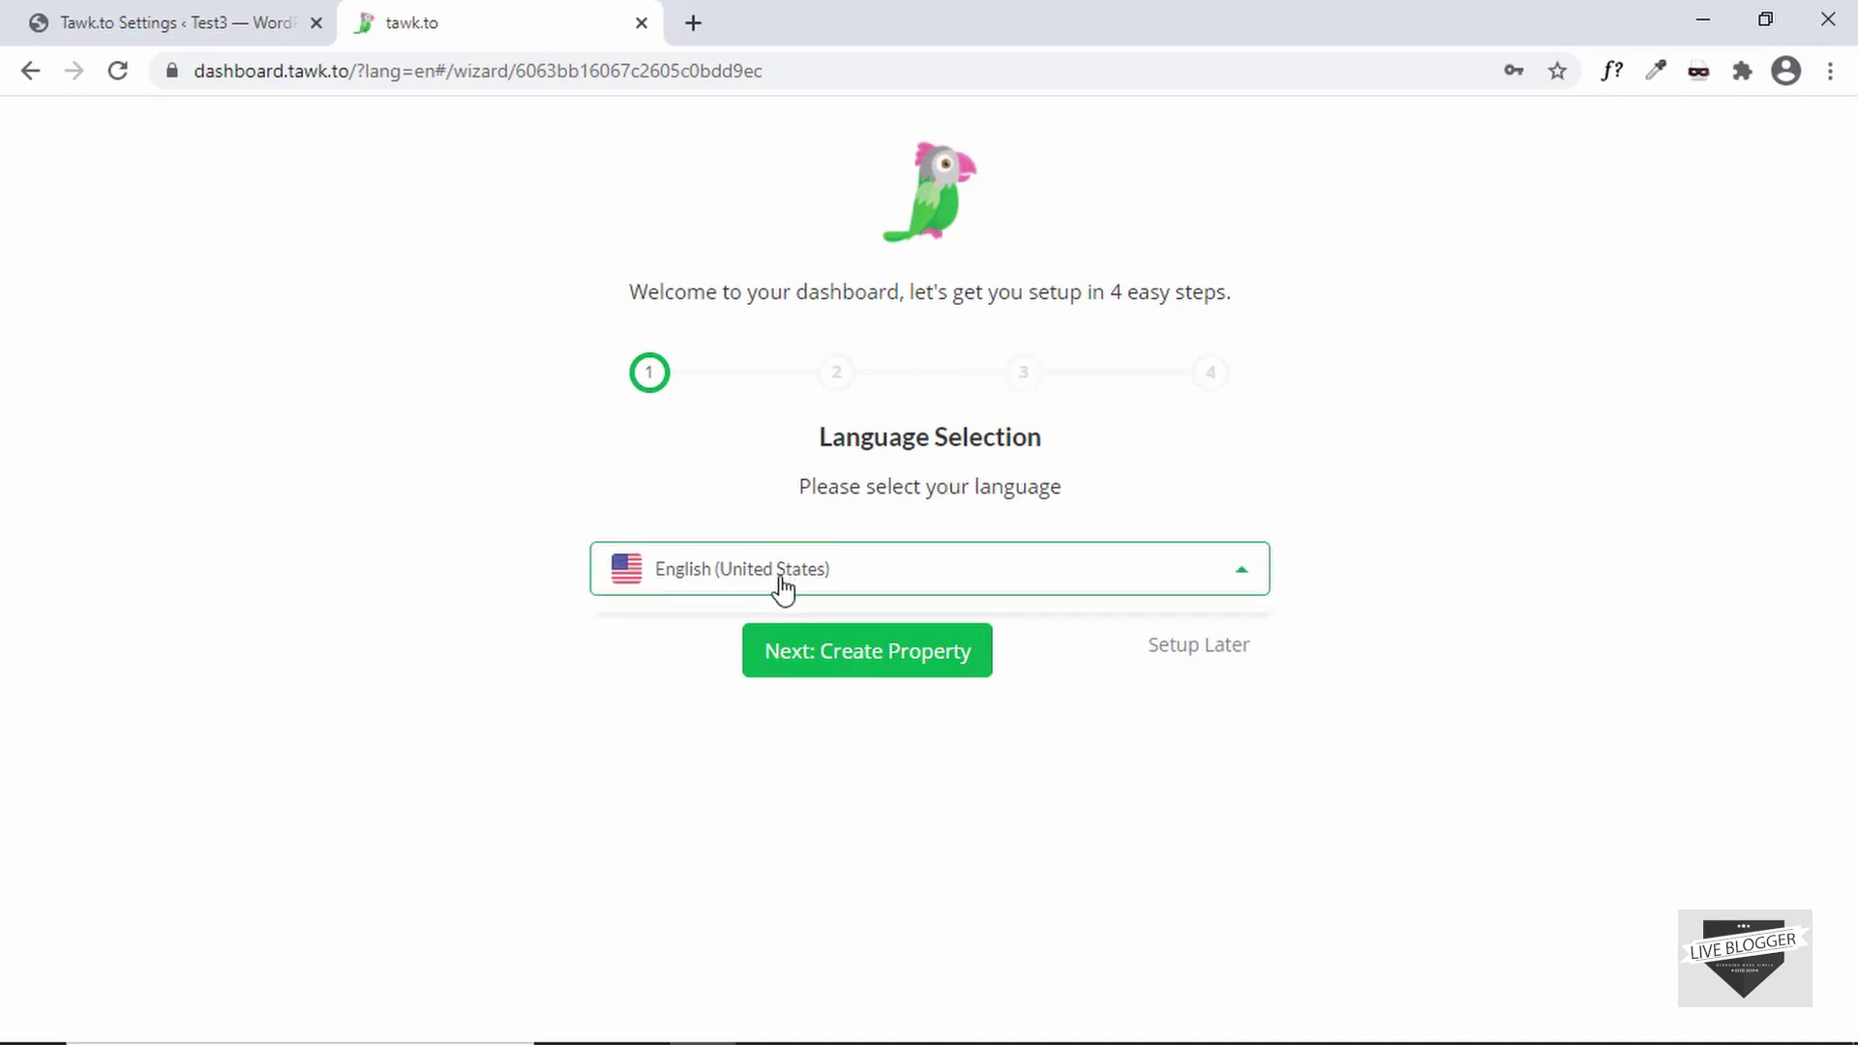
{"action": "left_click", "coordinate": [759, 556]}
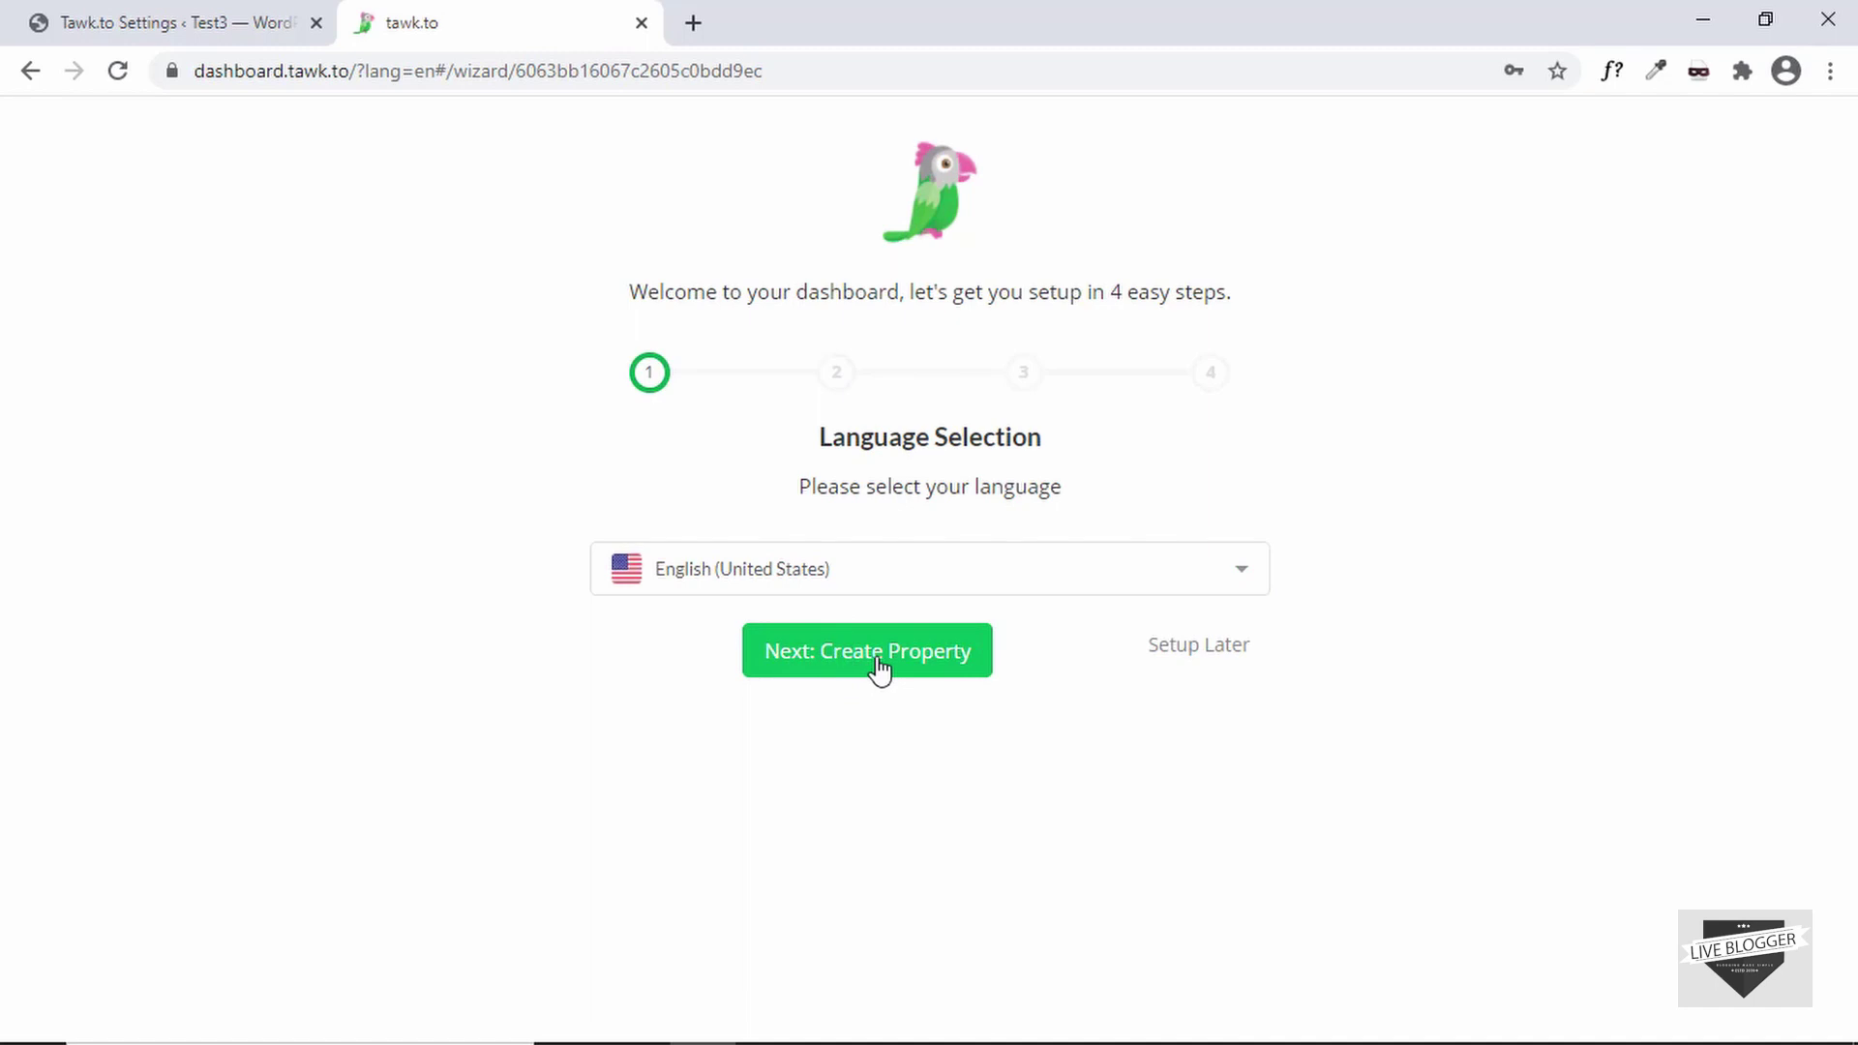
- Continue to the Property Details form and step through its Site Name, URL and Widget fields
{"action": "left_click", "coordinate": [939, 664]}
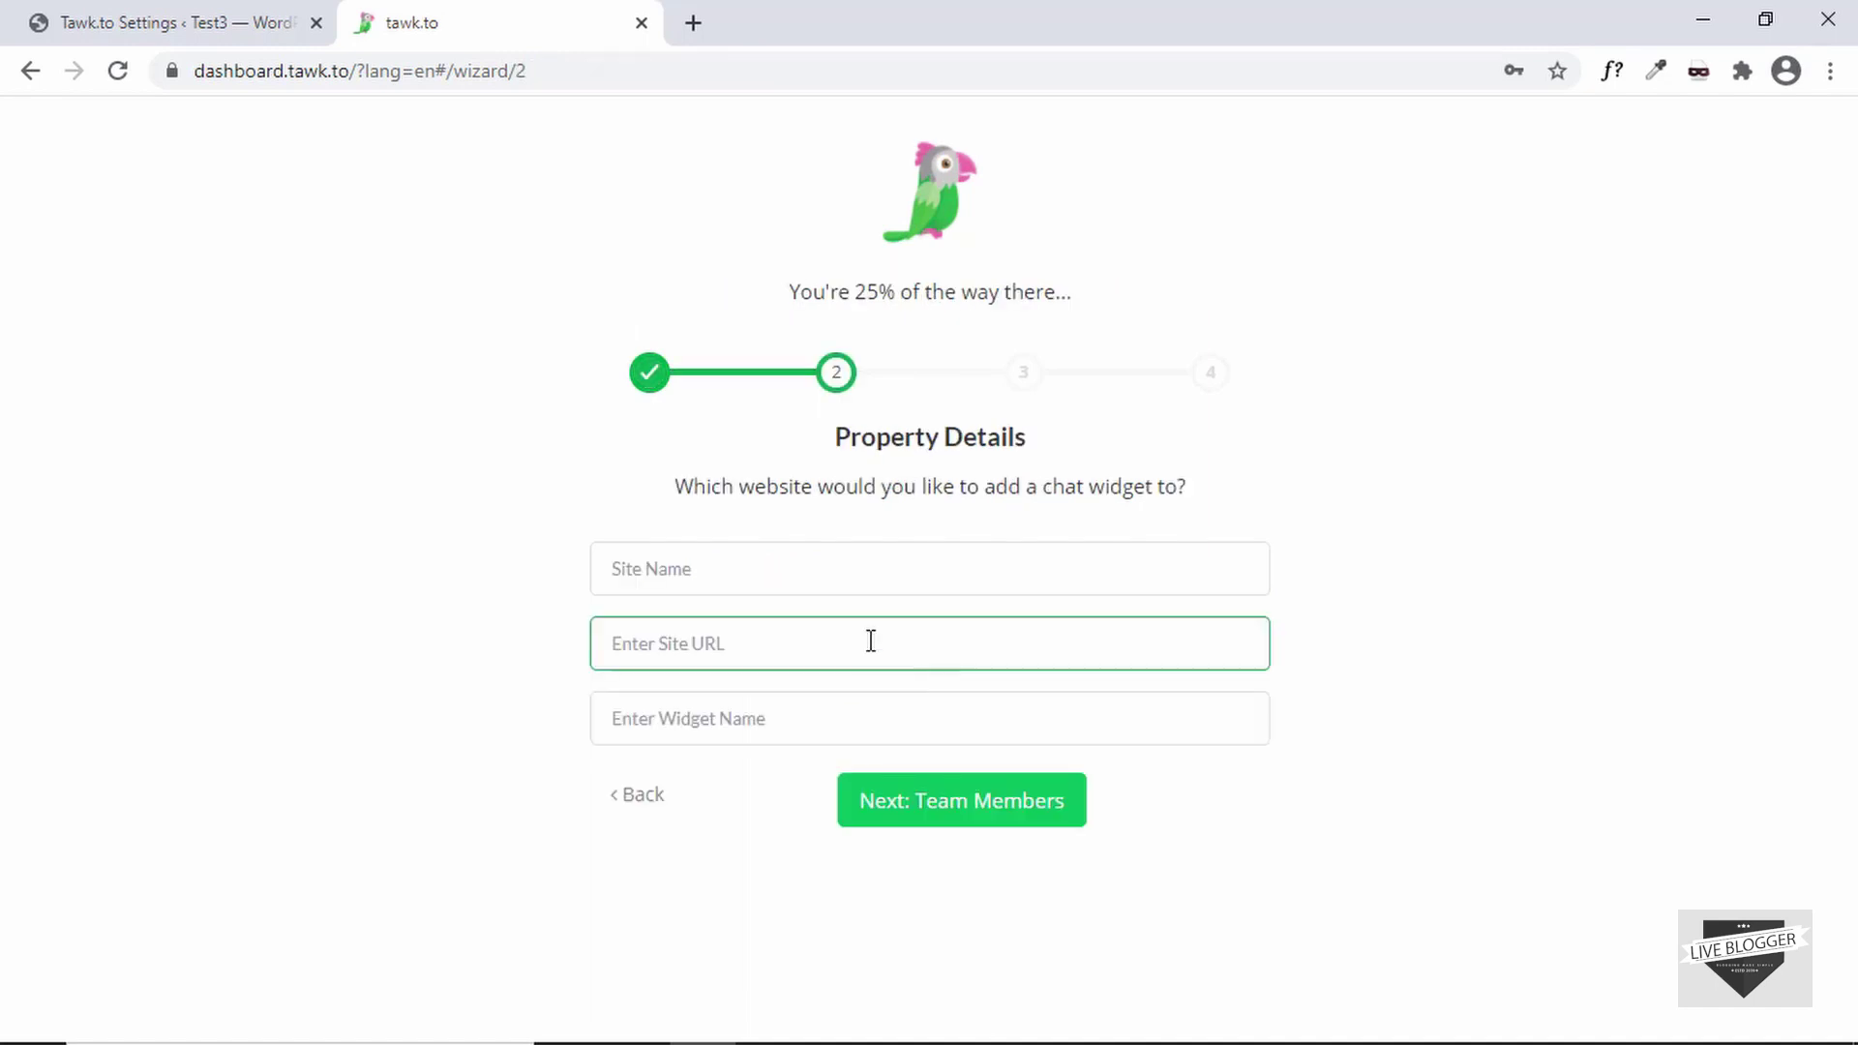
{"action": "left_click", "coordinate": [695, 572]}
{"action": "left_click", "coordinate": [751, 539]}
{"action": "left_click", "coordinate": [767, 569]}
{"action": "left_click", "coordinate": [770, 636]}
{"action": "left_click", "coordinate": [745, 709]}
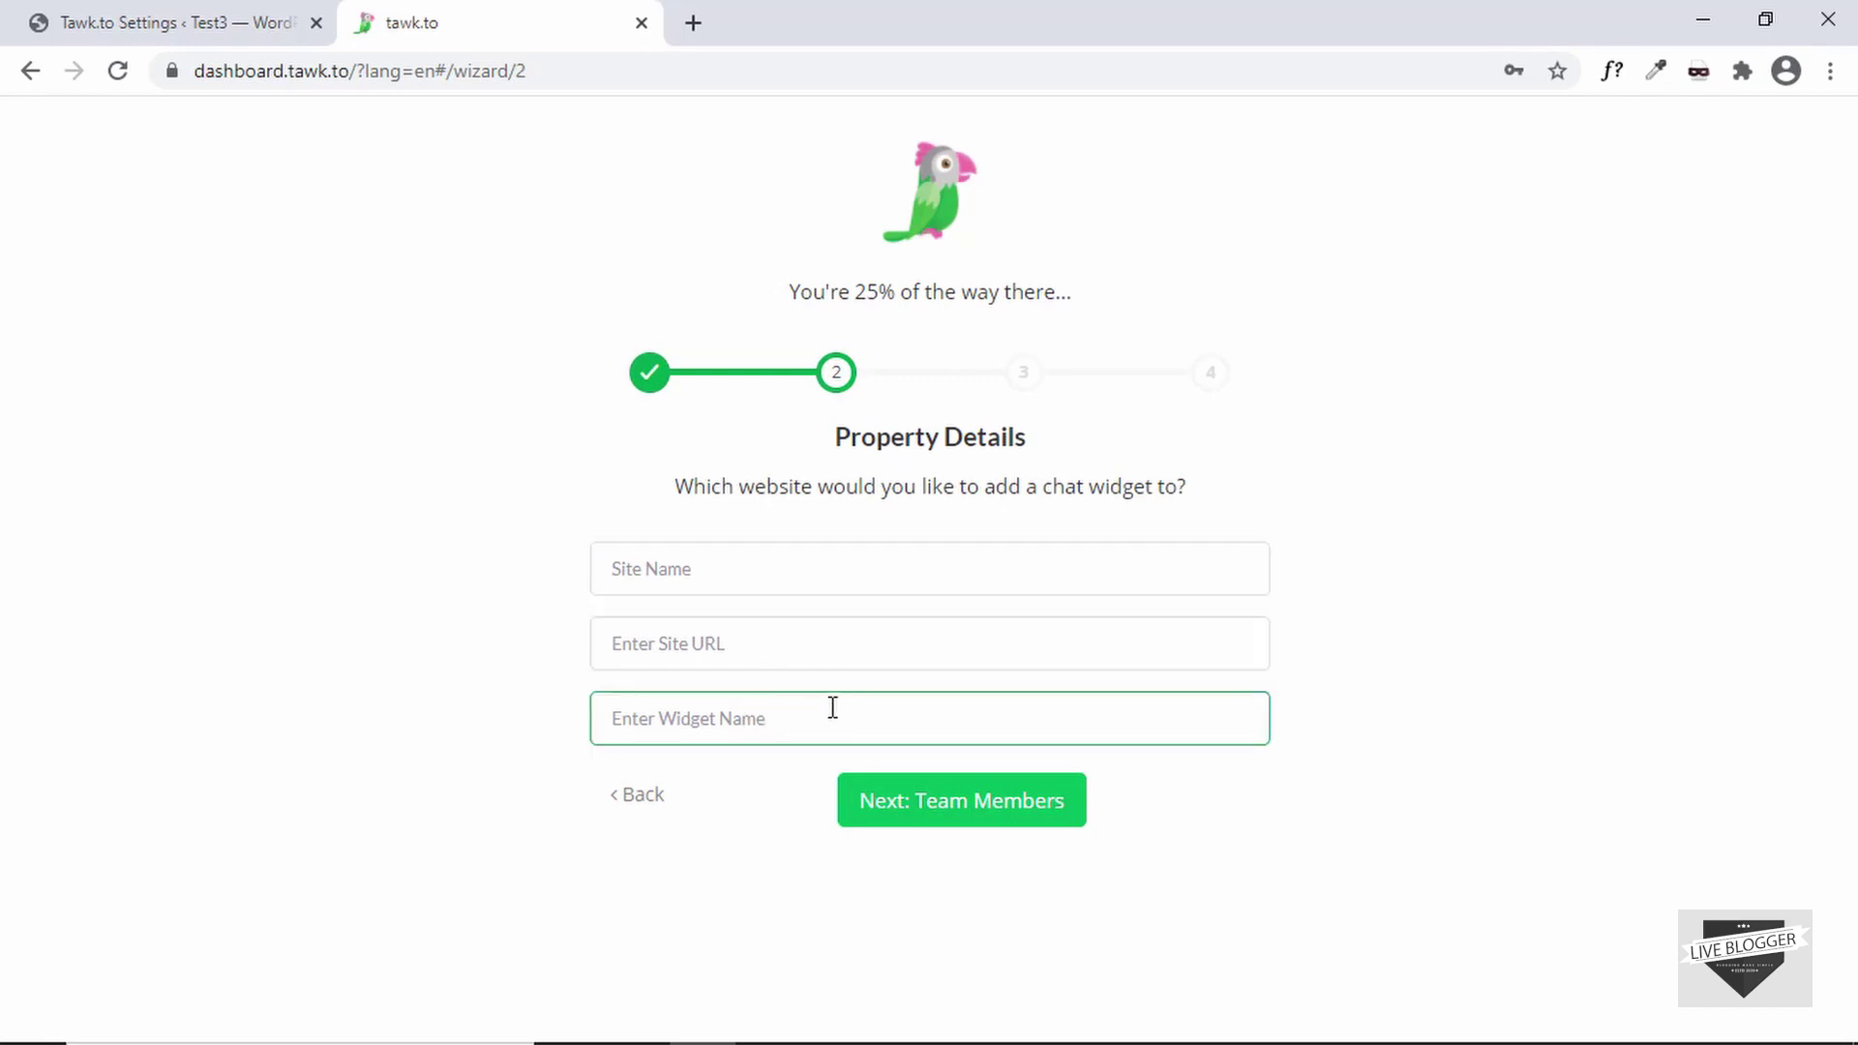
{"action": "left_click", "coordinate": [150, 14]}
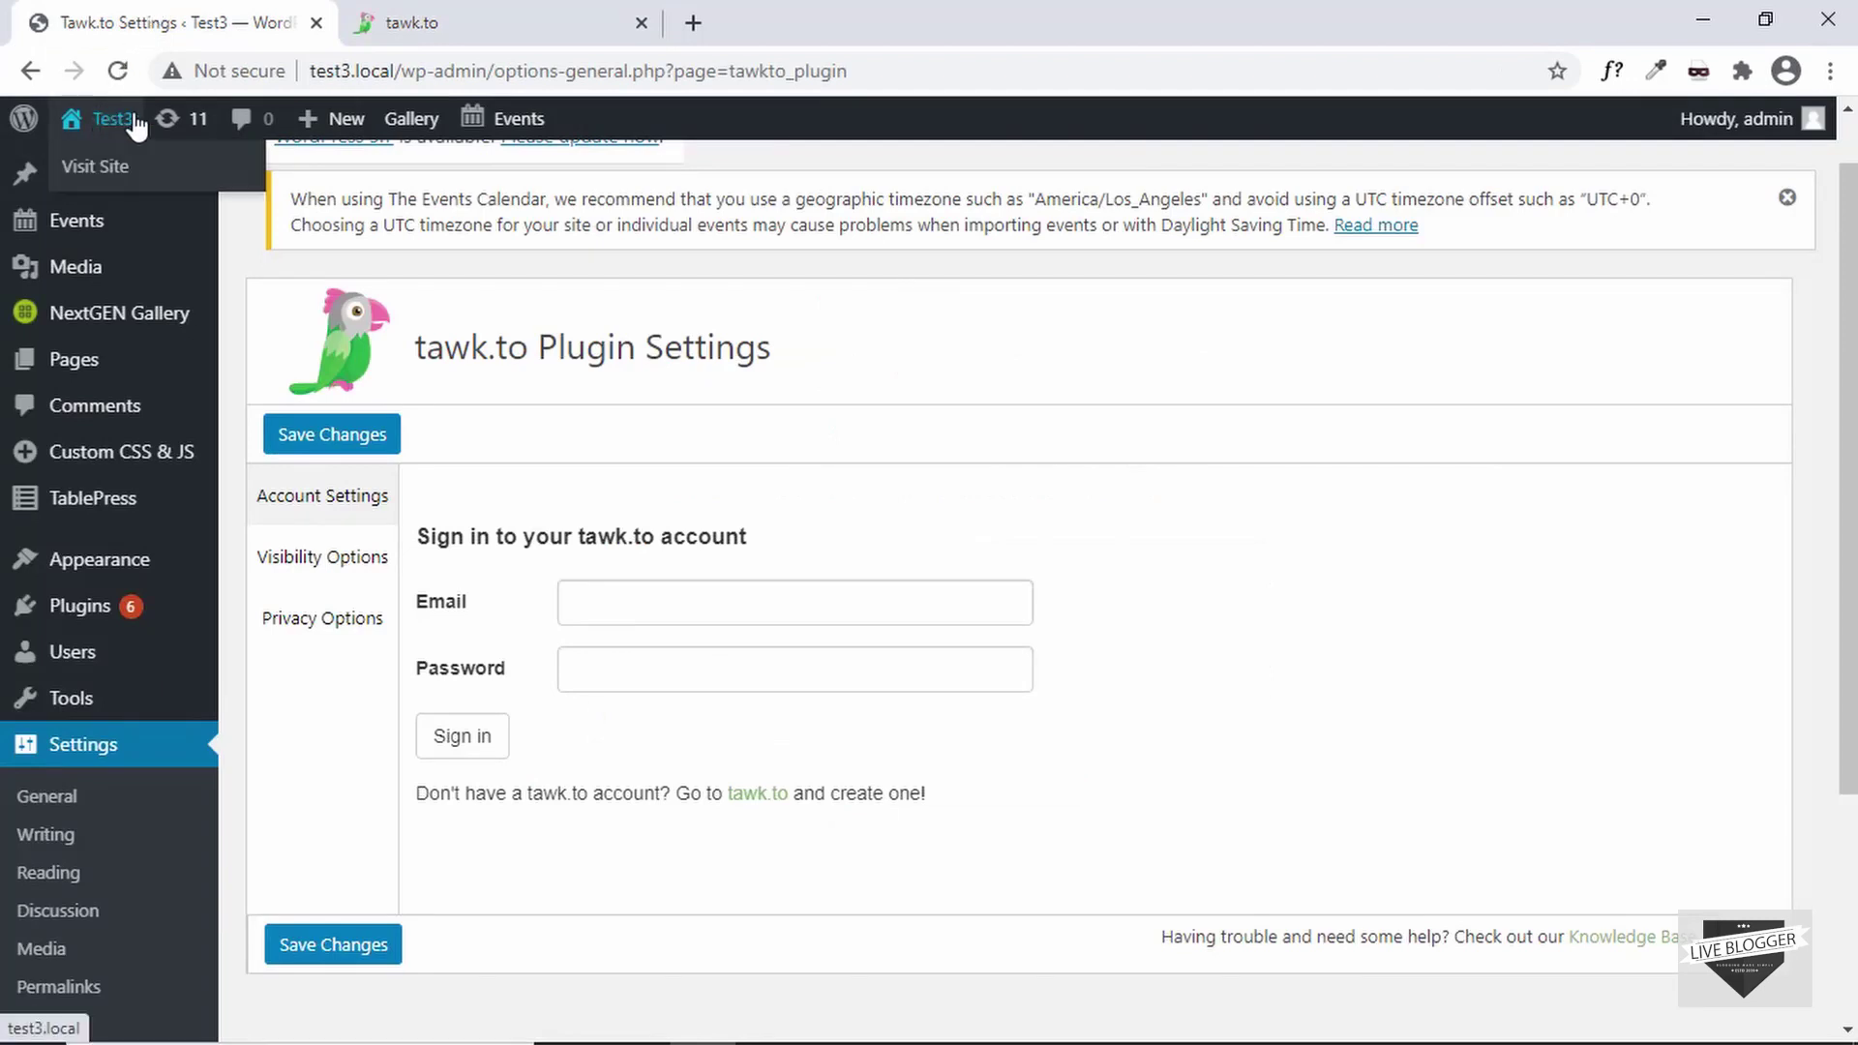
{"action": "mouse_move", "coordinate": [105, 120]}
{"action": "middle_click", "coordinate": [114, 170]}
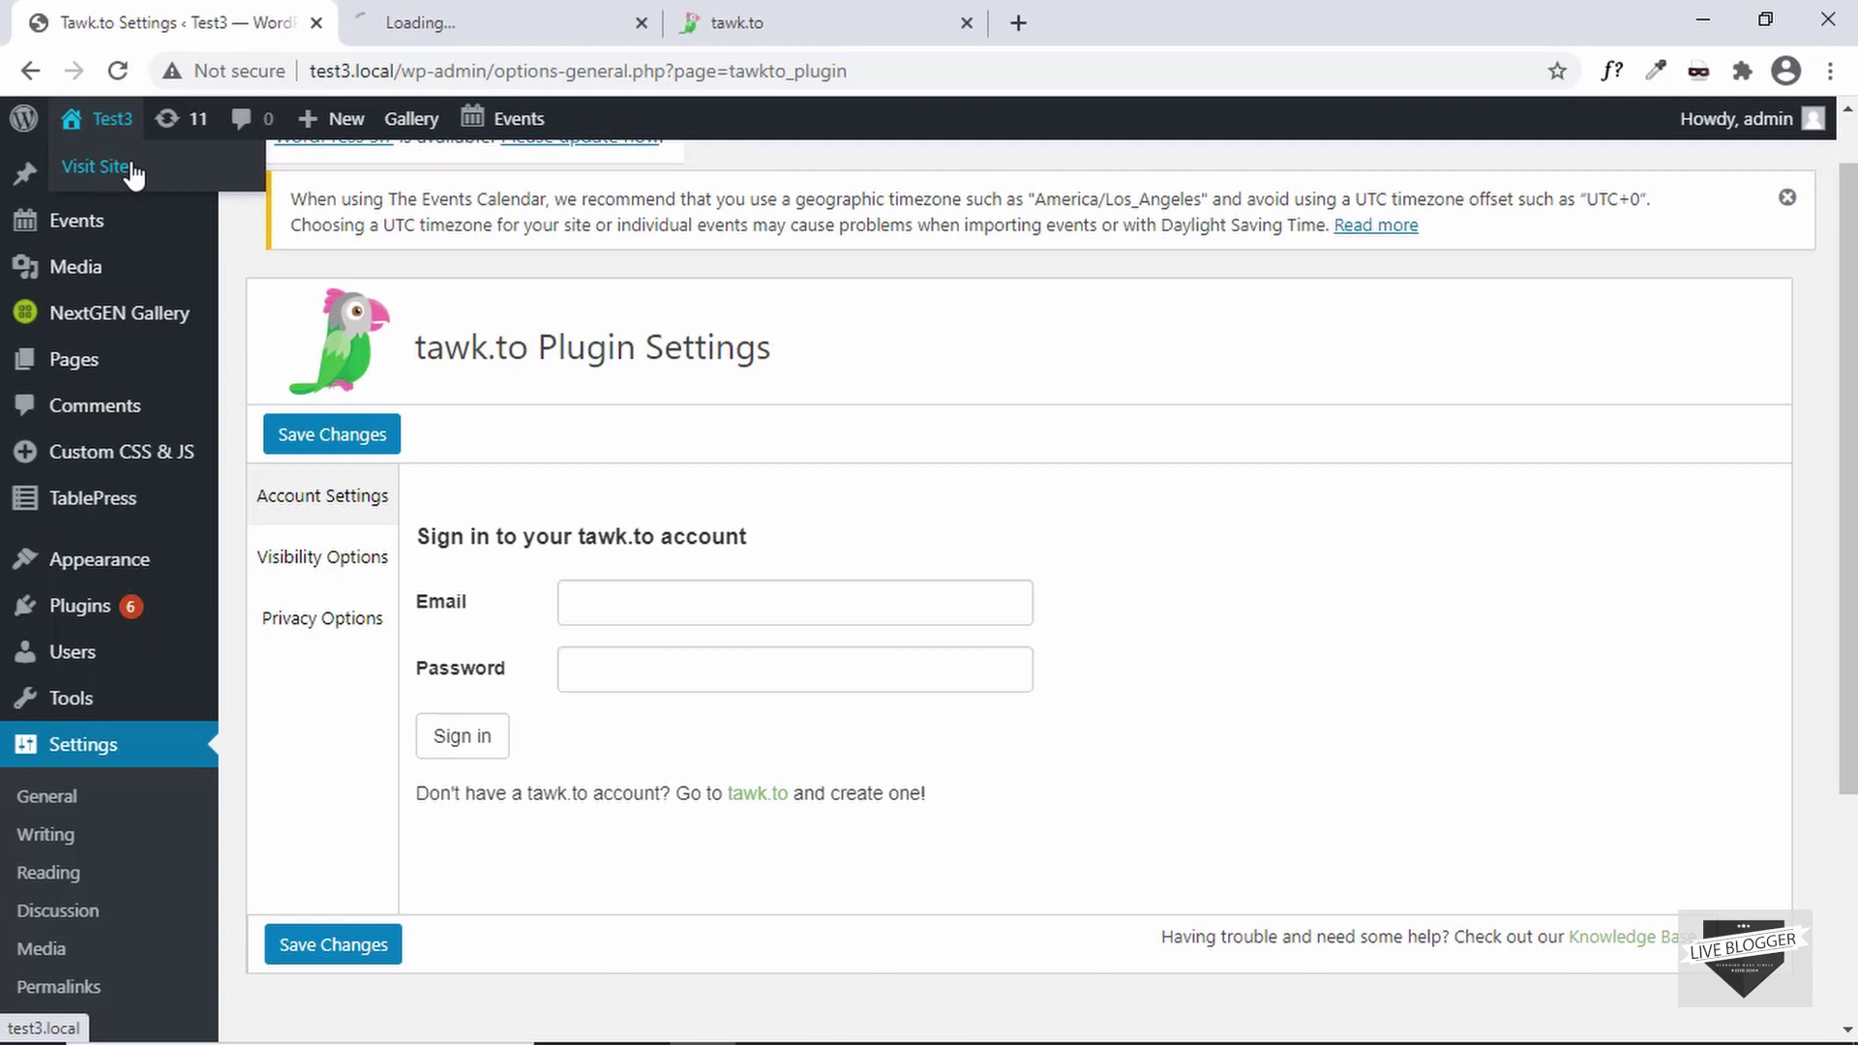
{"action": "left_click", "coordinate": [416, 21]}
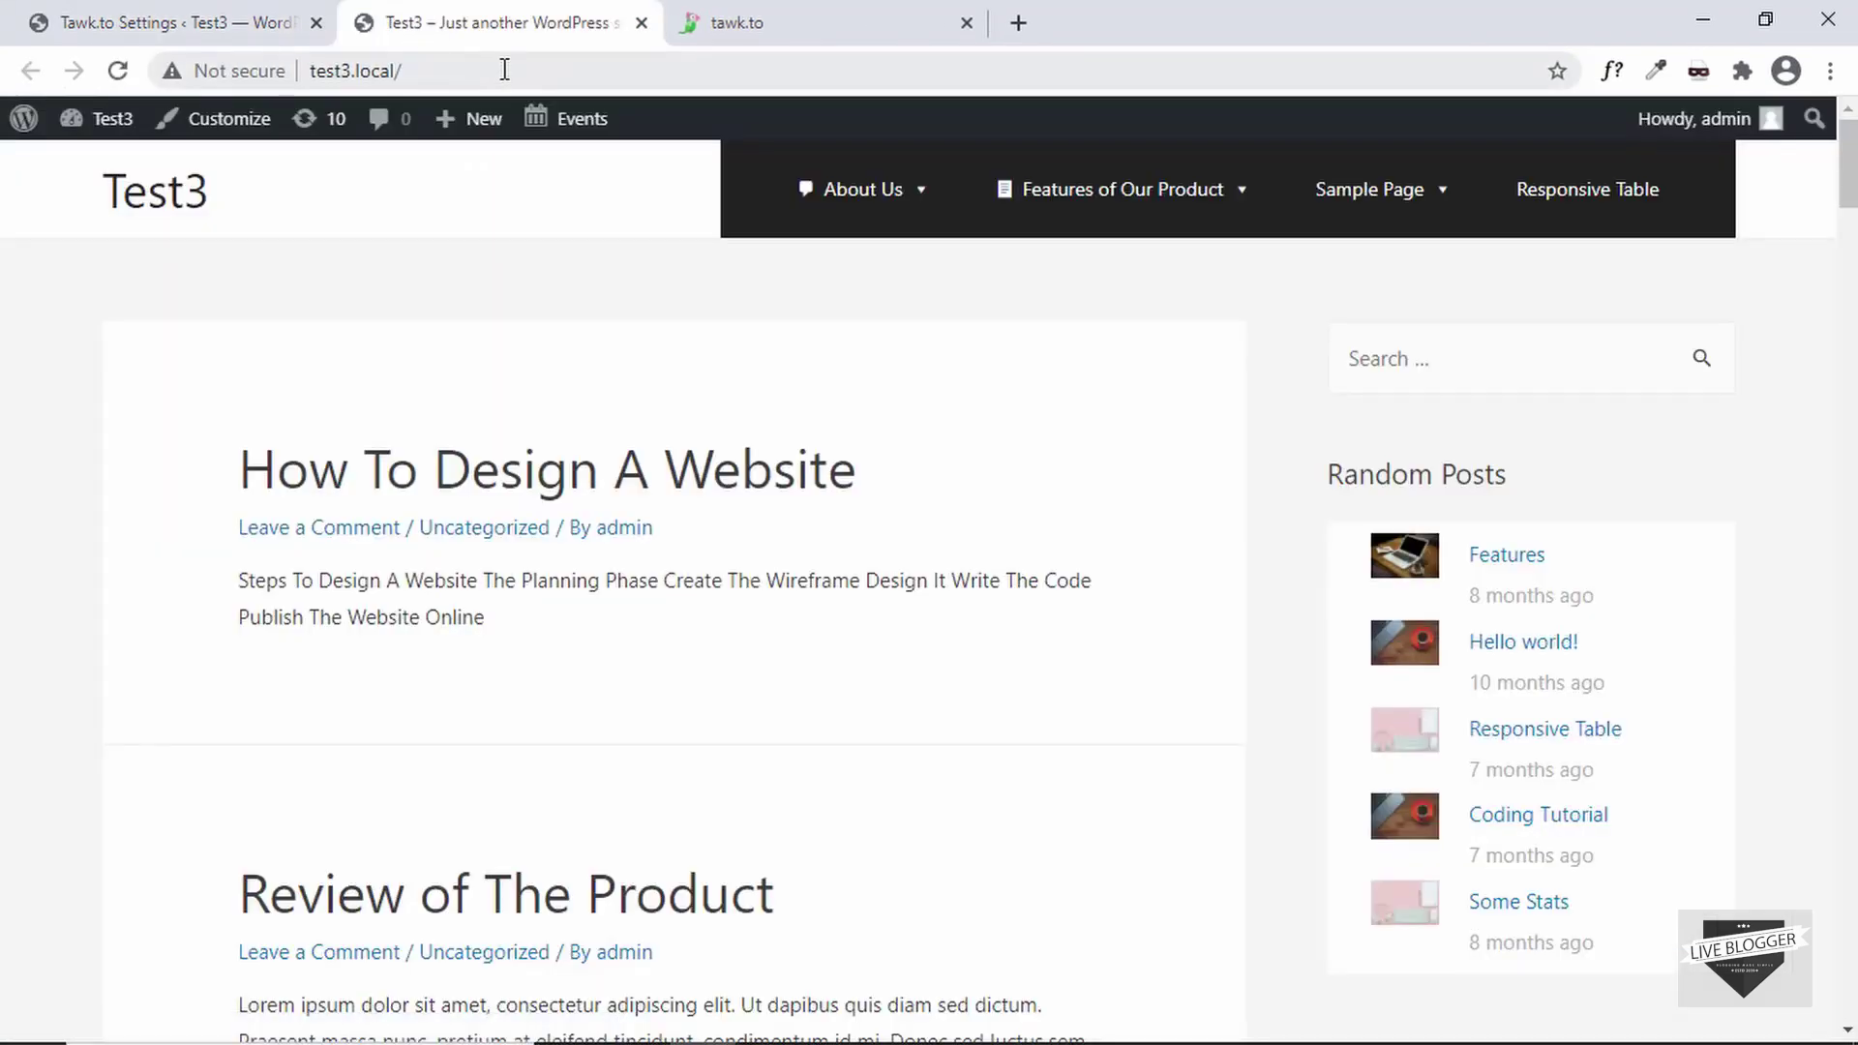
{"action": "left_click", "coordinate": [505, 69]}
{"action": "key", "text": "ctrl+c"}
{"action": "left_click", "coordinate": [706, 25]}
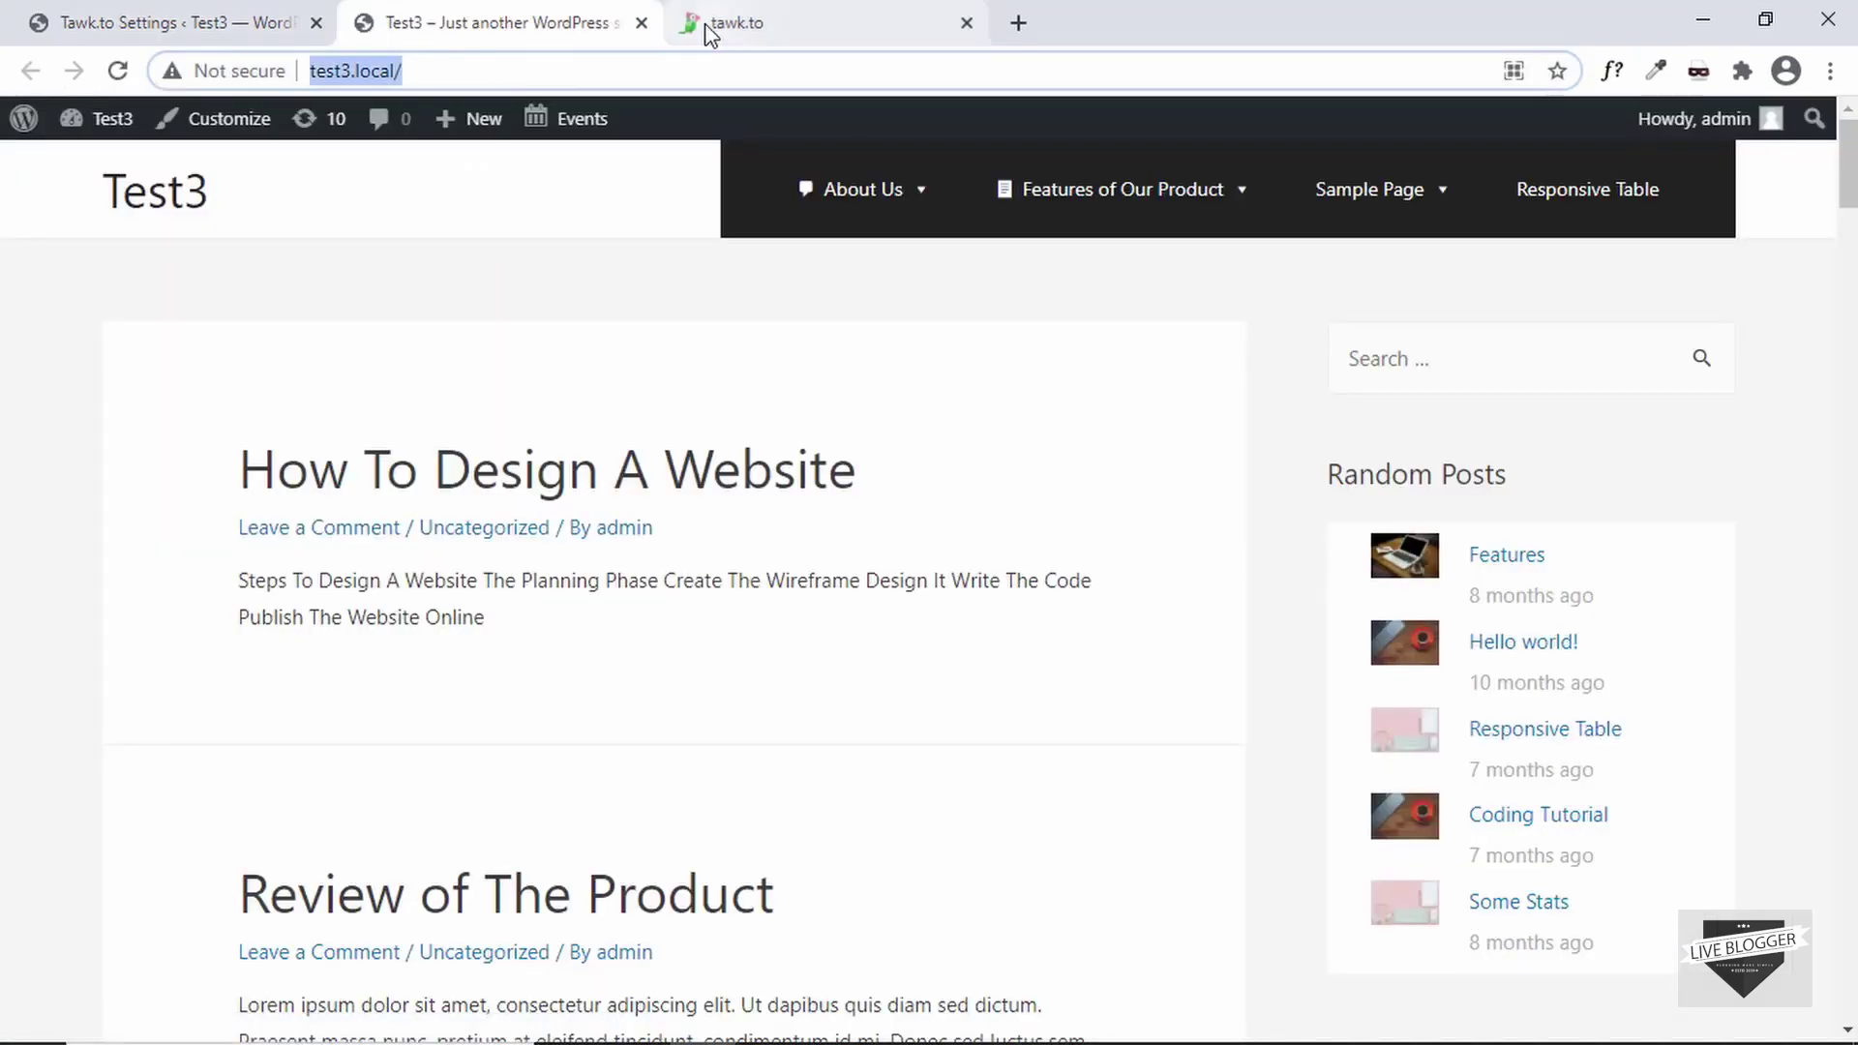
{"action": "key", "text": "ctrl+v"}
- Enter site name Live Blogger and widget name Live Chat, then continue to Team Members
{"action": "left_click", "coordinate": [767, 572]}
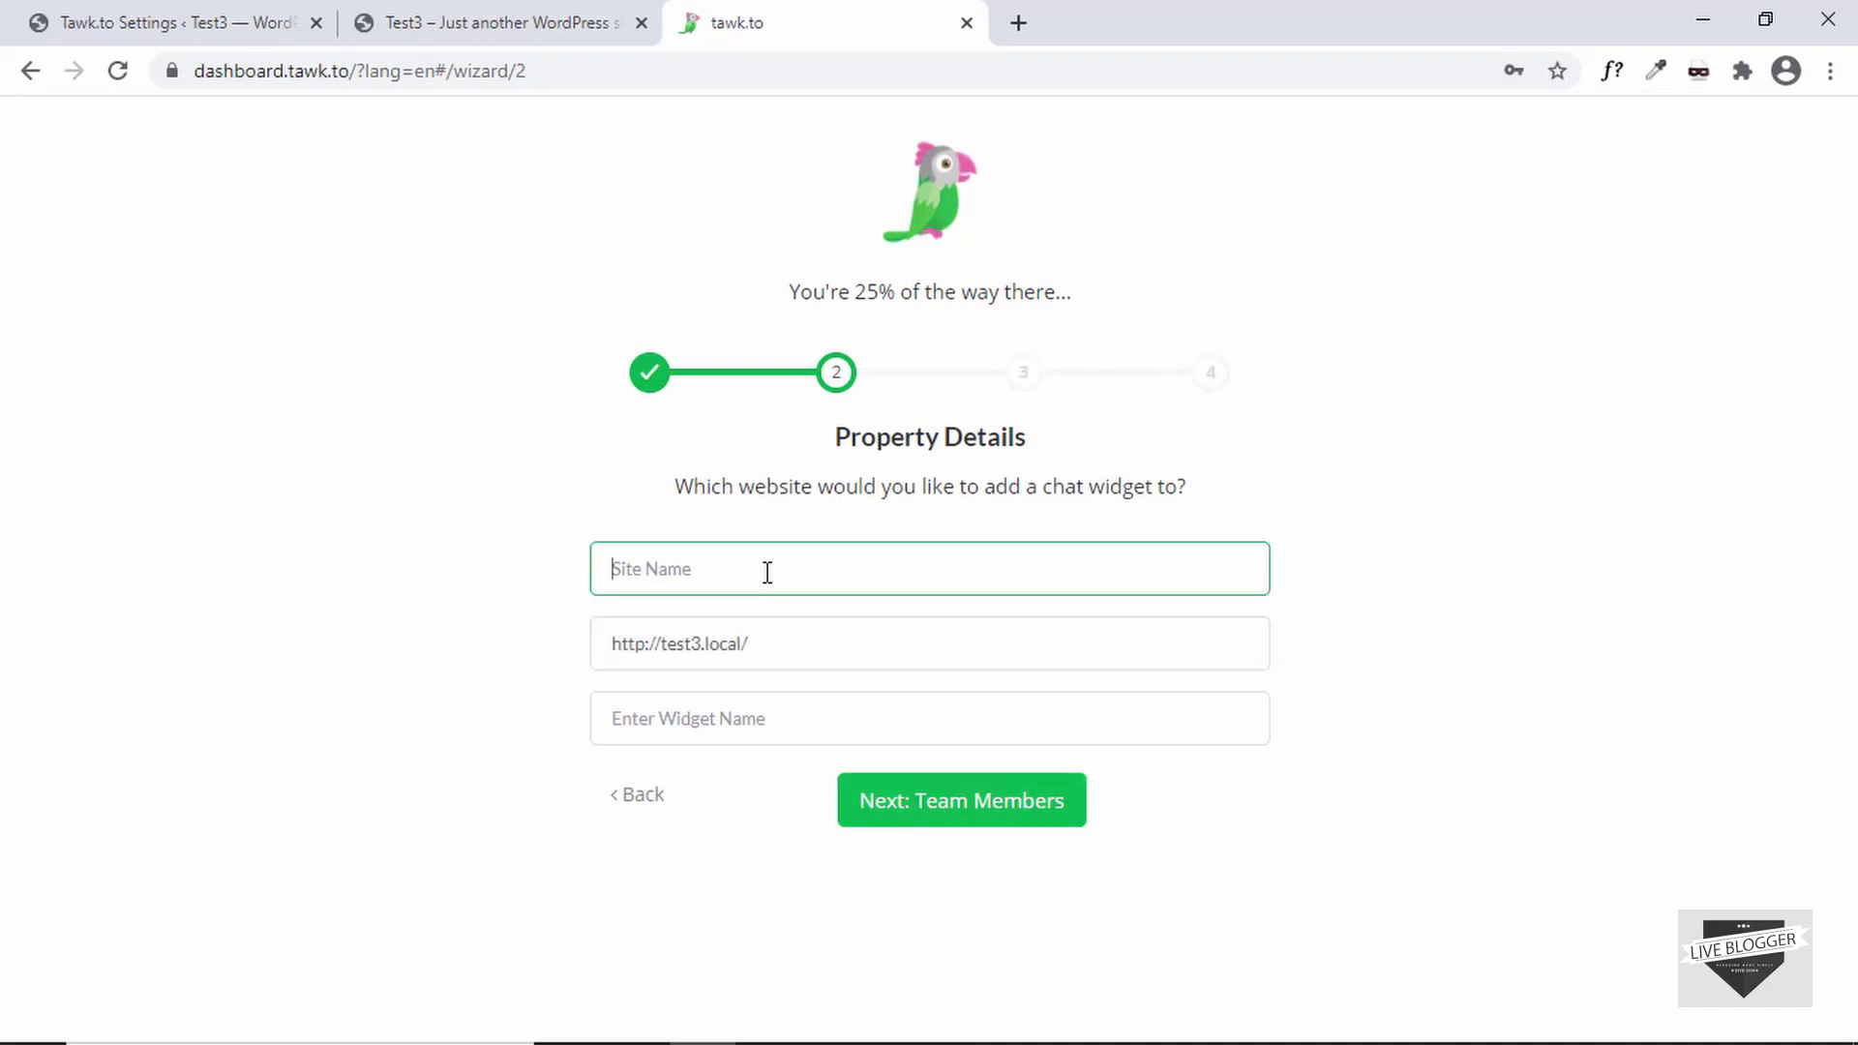
{"action": "type", "text": "Live Blogger"}
{"action": "left_click", "coordinate": [768, 709]}
{"action": "type", "text": "L"}
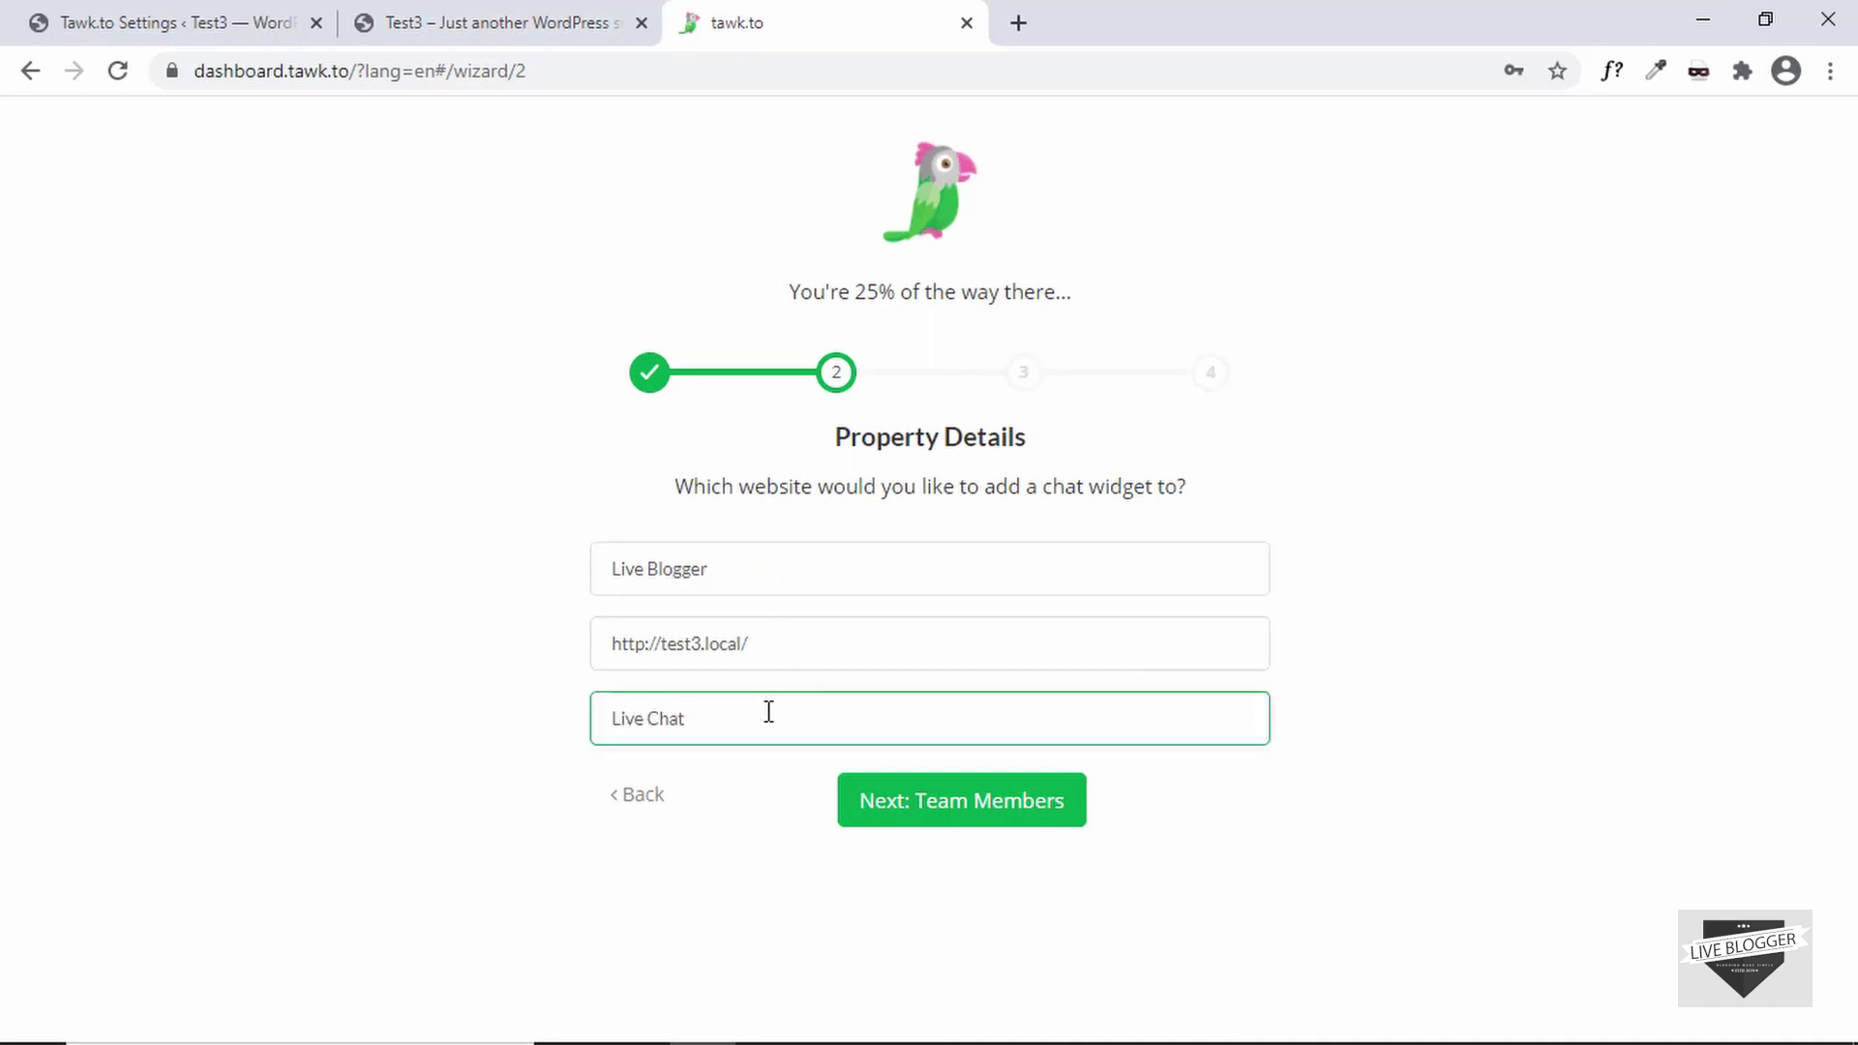
{"action": "left_click", "coordinate": [977, 815]}
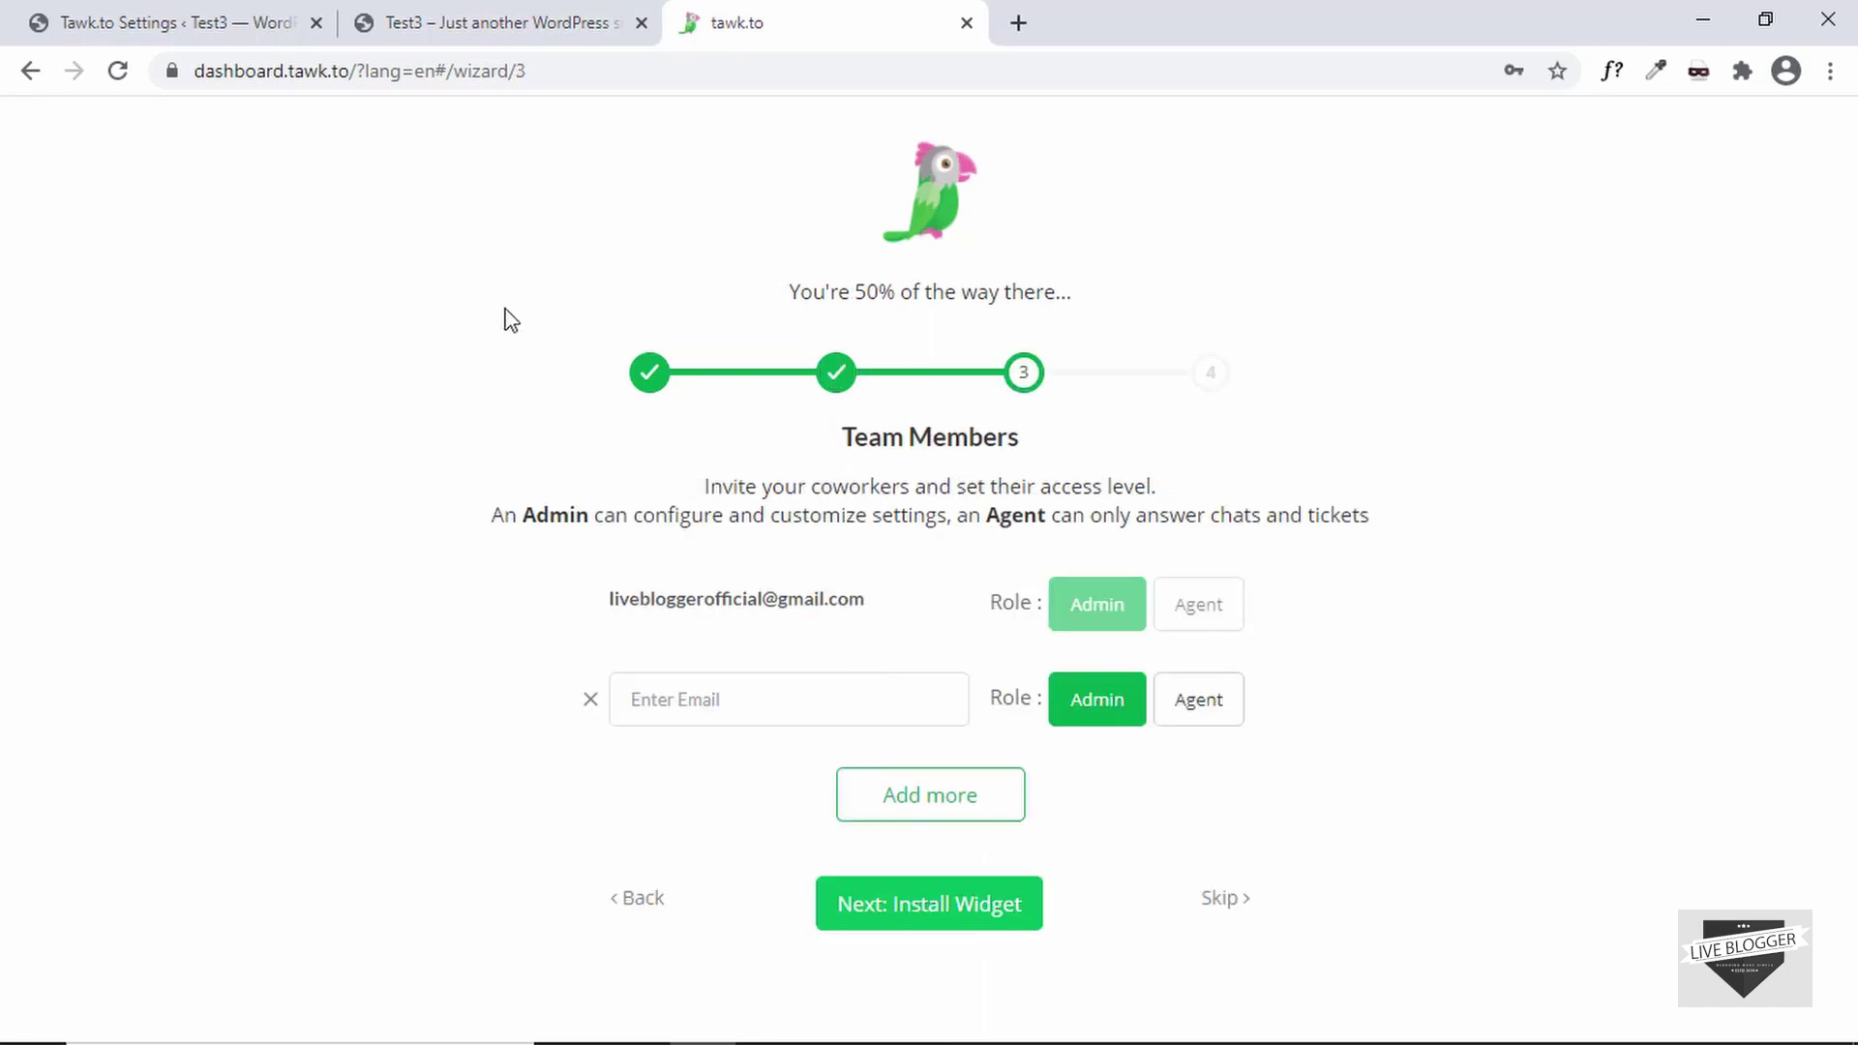
- Skip inviting coworkers, scroll through the Install Widget step, and click Done
{"action": "left_click", "coordinate": [739, 716]}
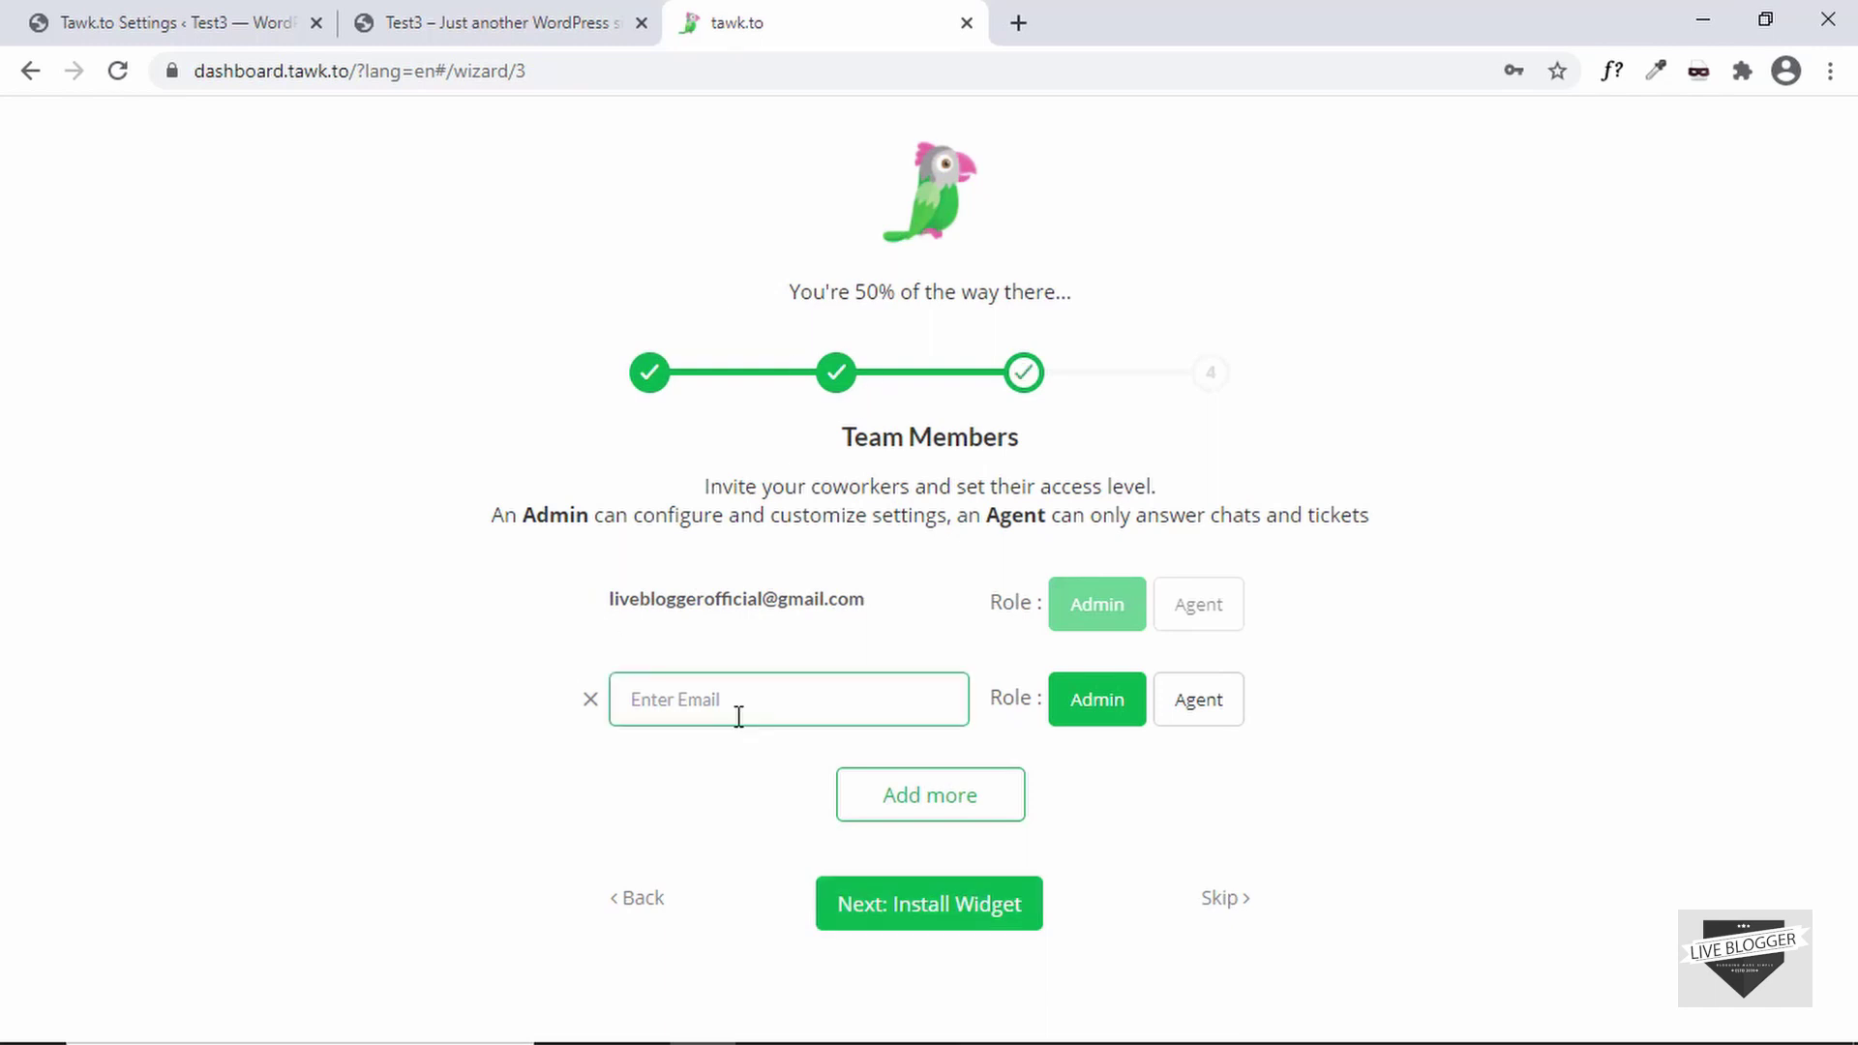
{"action": "left_click", "coordinate": [1094, 717]}
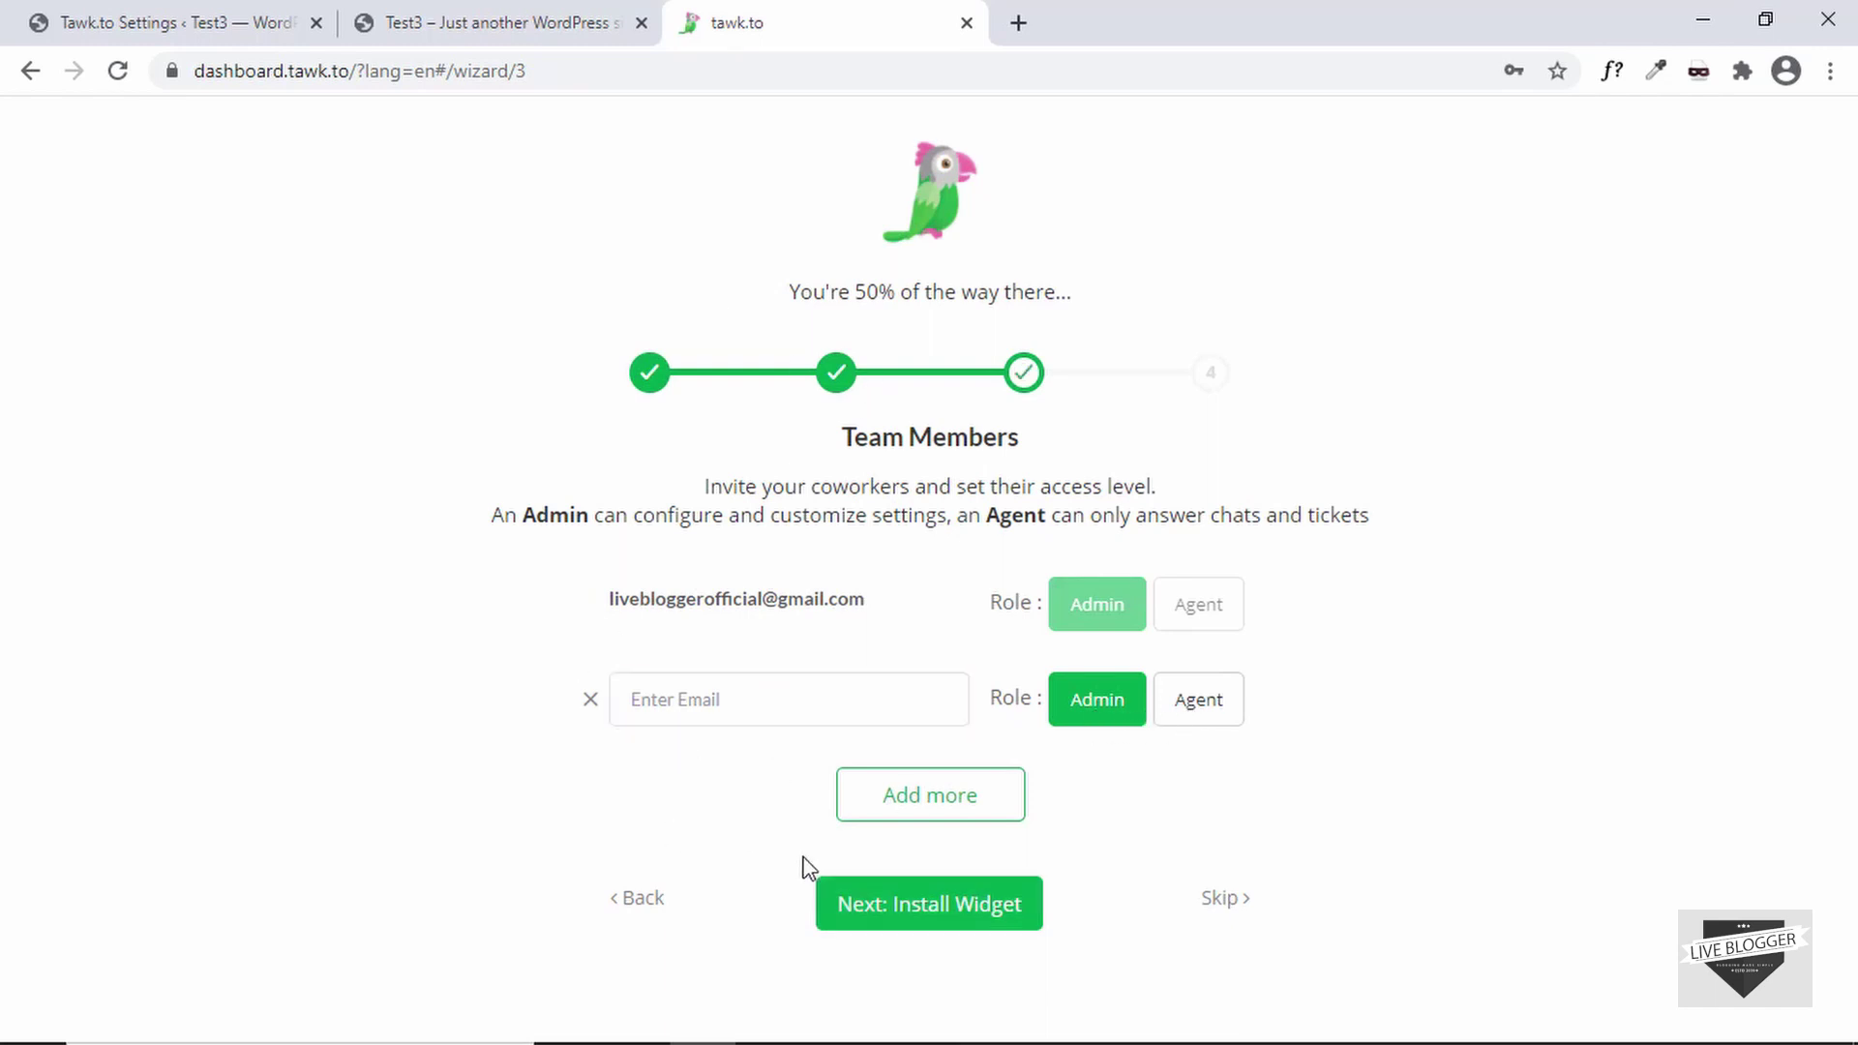
{"action": "left_click", "coordinate": [905, 906]}
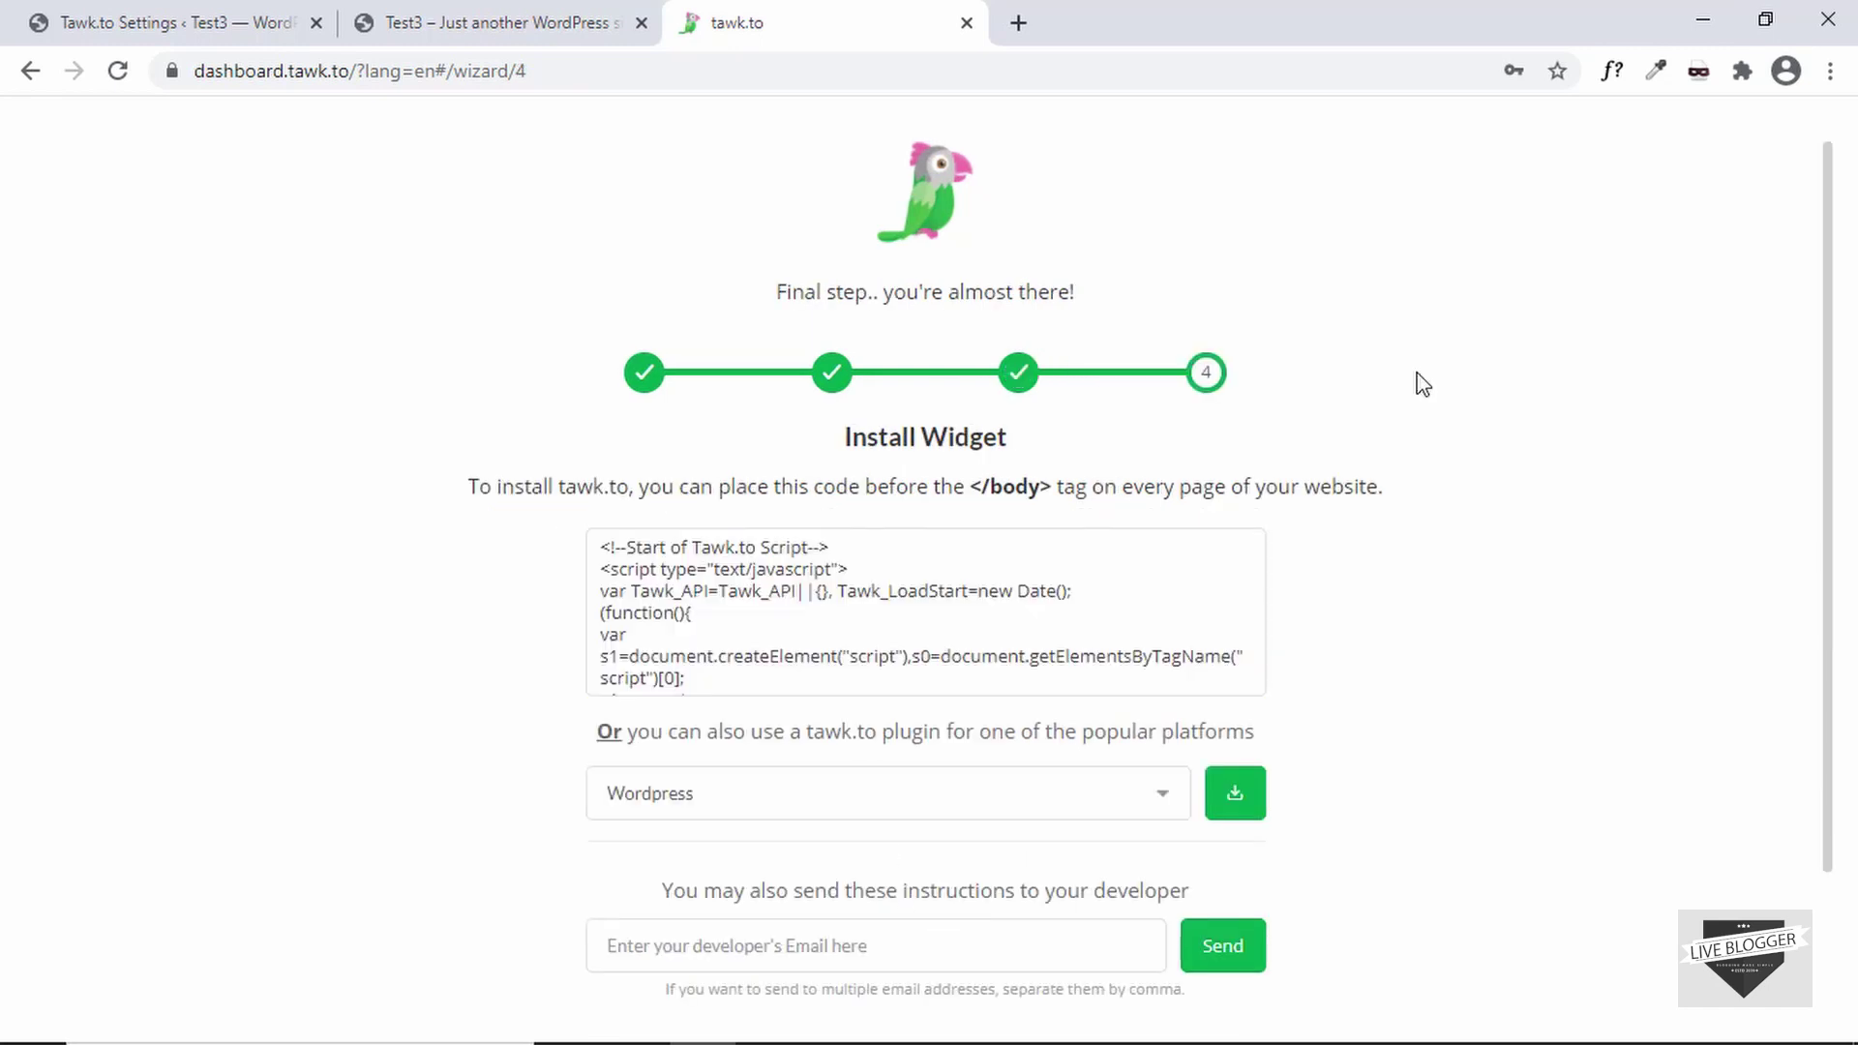
{"action": "scroll", "coordinate": [1422, 384], "scroll_direction": "down", "scroll_amount": 1}
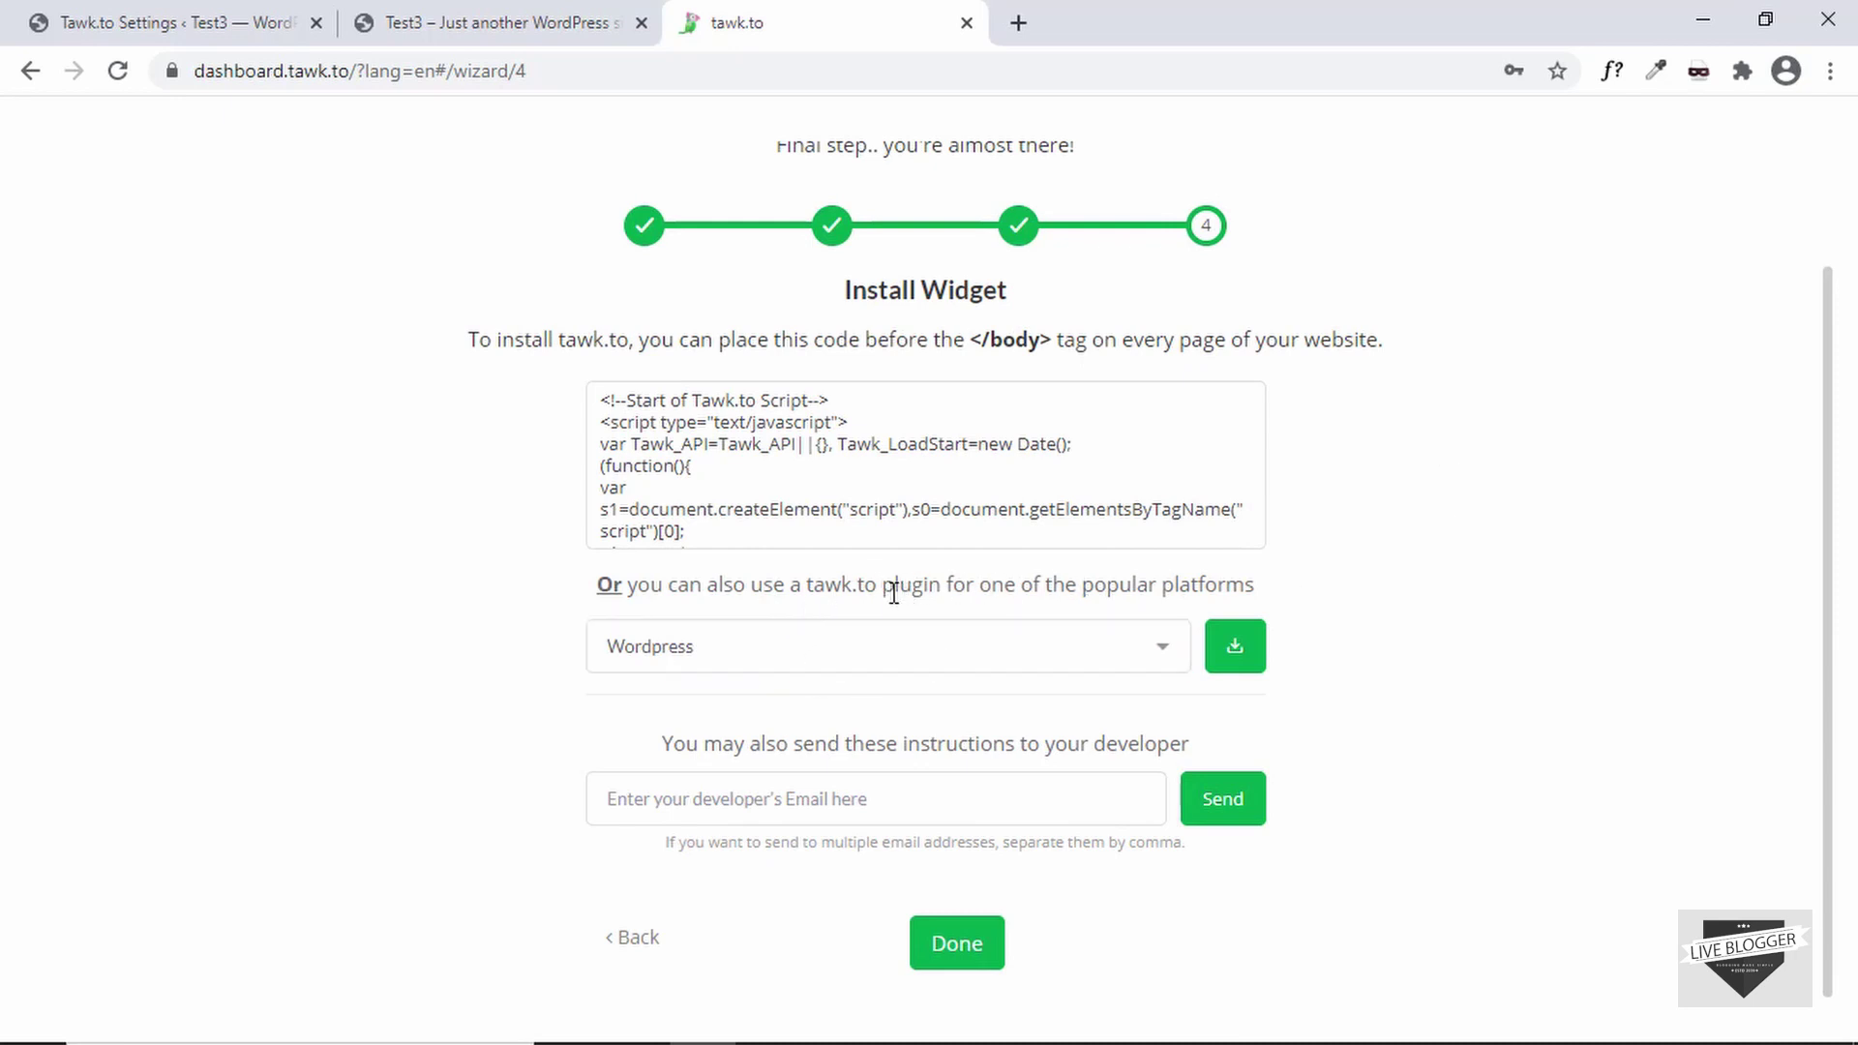
{"action": "left_click_drag", "start_coordinate": [884, 589], "coordinate": [940, 589]}
{"action": "left_click", "coordinate": [990, 590]}
{"action": "left_click", "coordinate": [956, 943]}
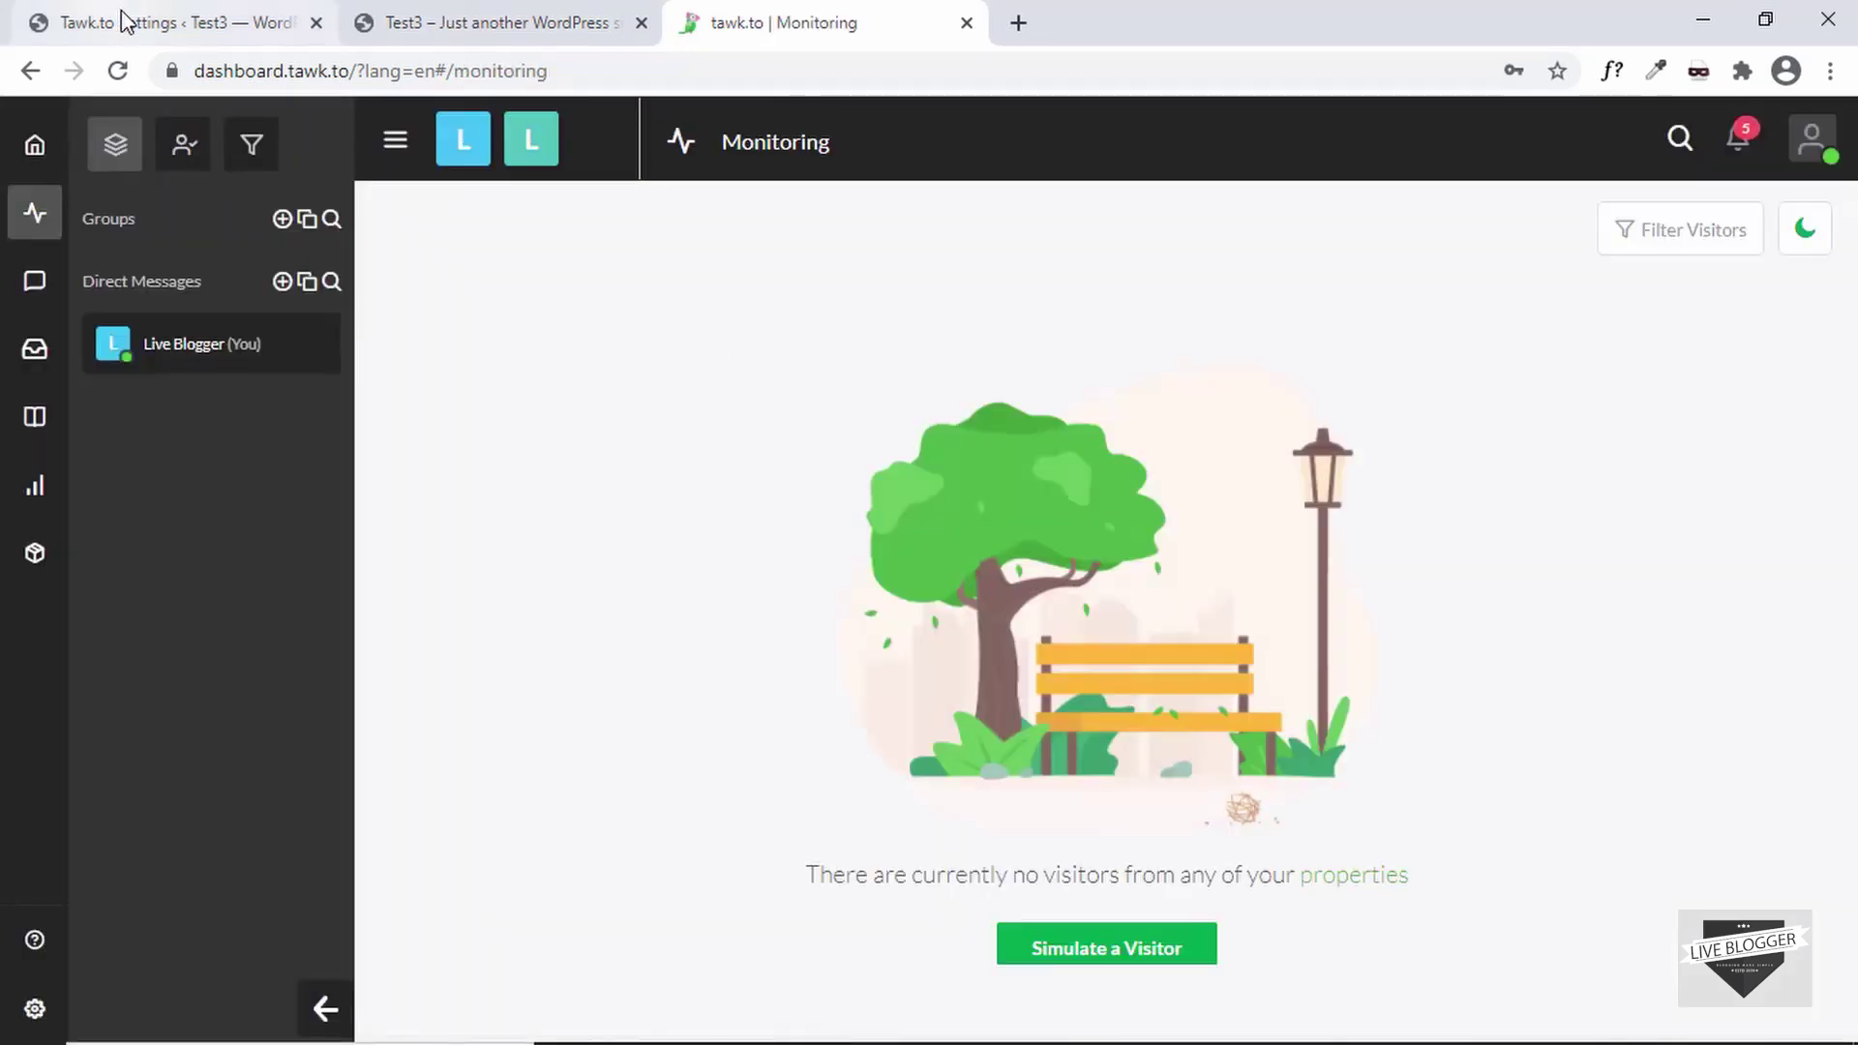
{"action": "left_click", "coordinate": [126, 21]}
- Sign in to the tawk.to account from the plugin settings using the account e-mail
{"action": "left_click", "coordinate": [657, 600]}
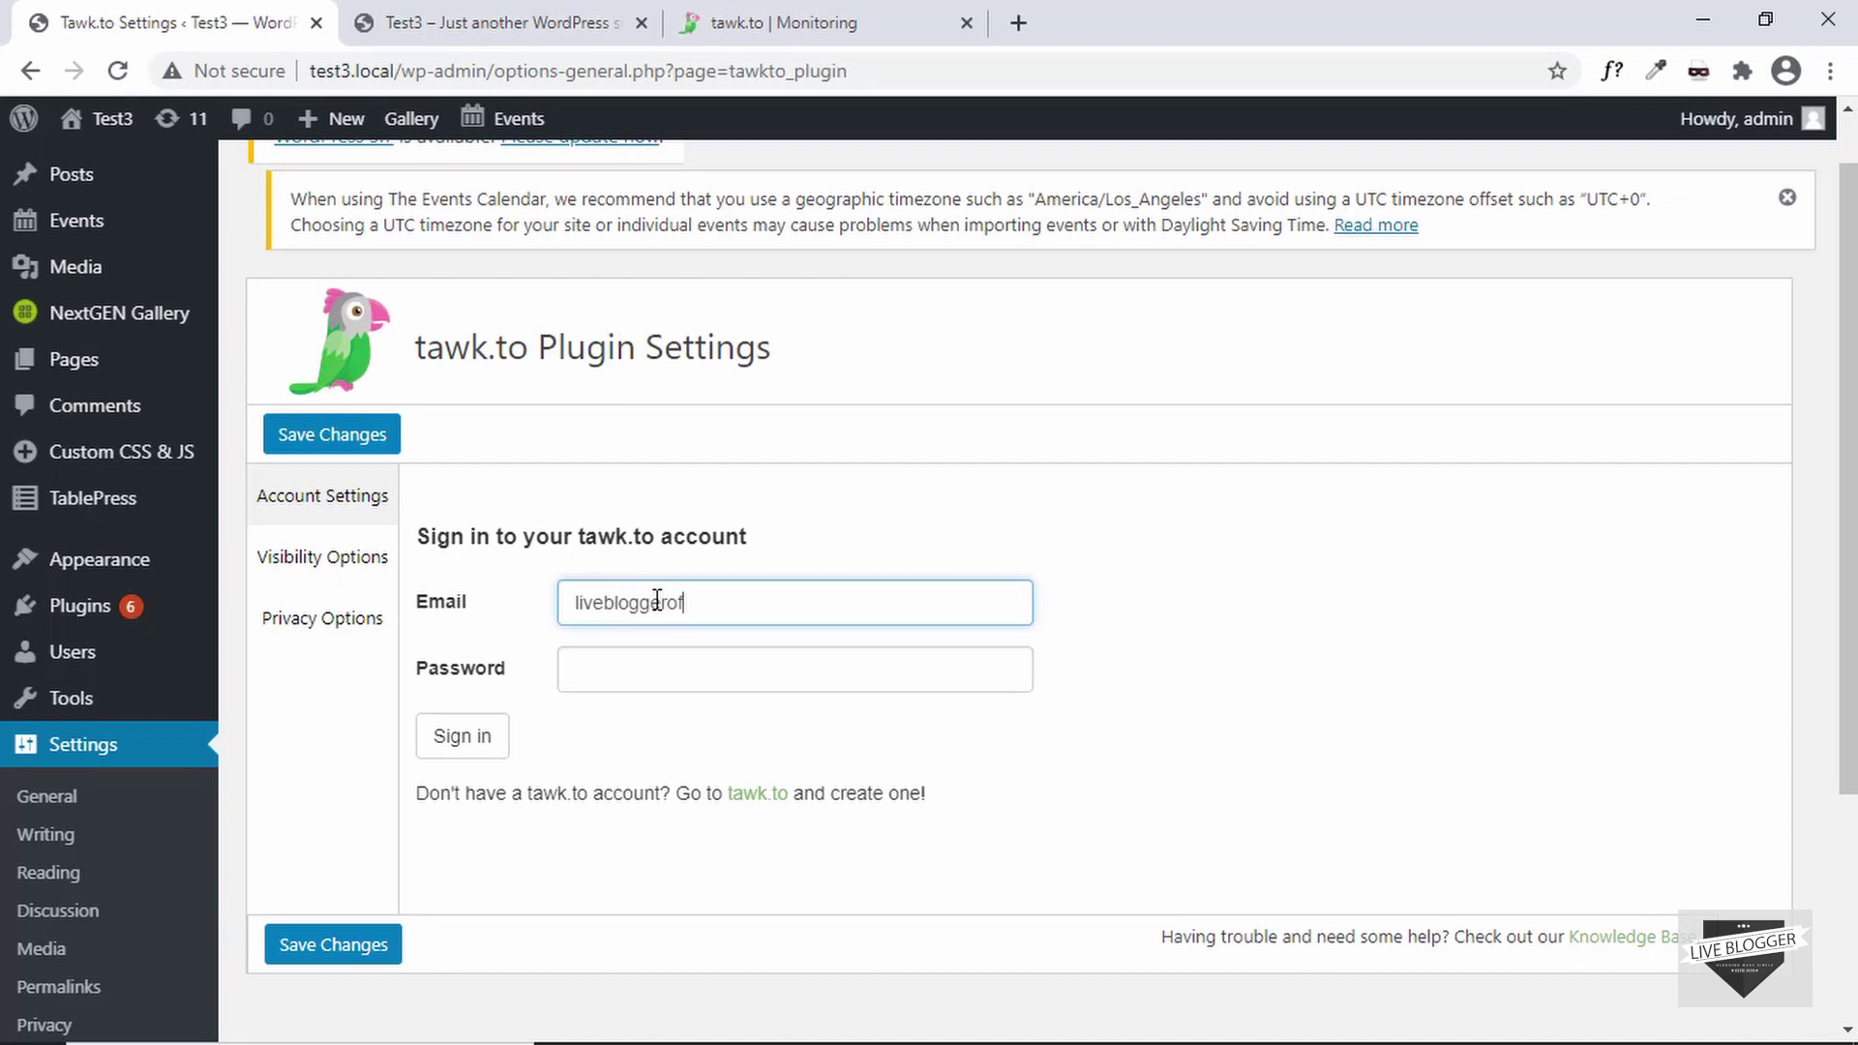
{"action": "left_click", "coordinate": [697, 647]}
{"action": "left_click", "coordinate": [474, 750]}
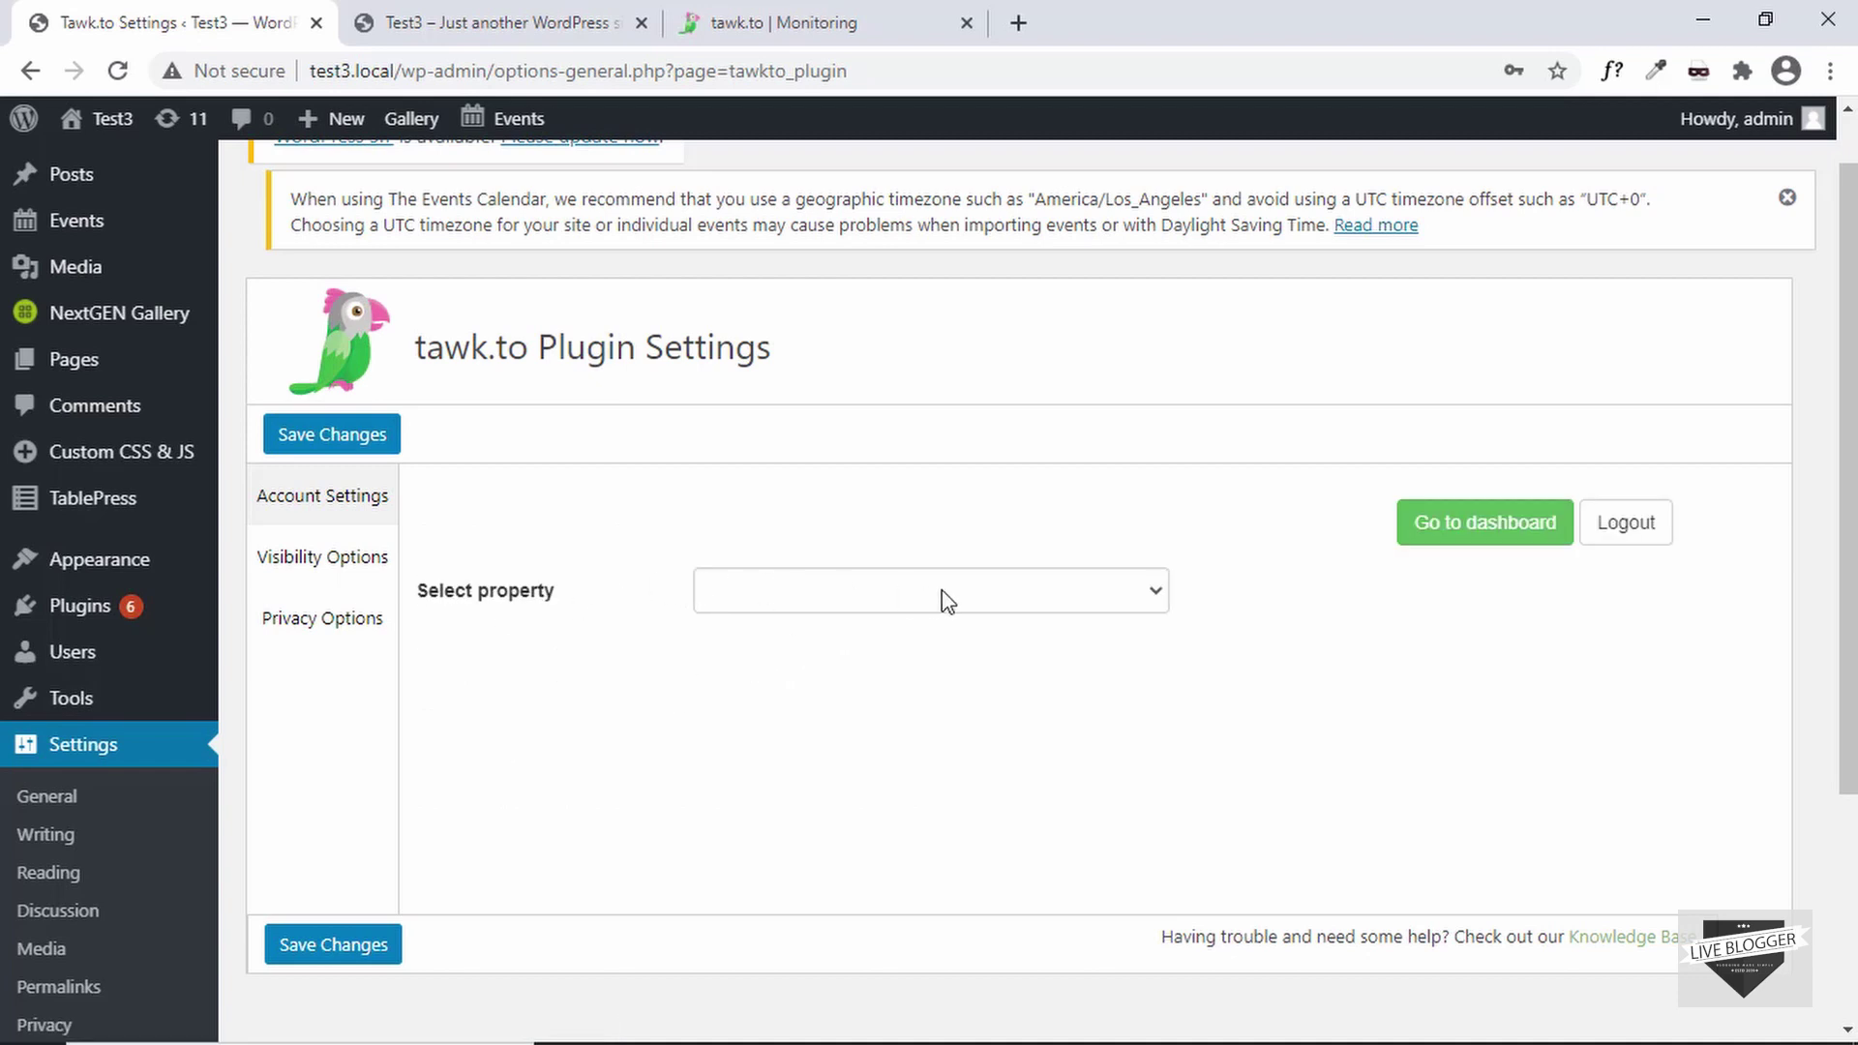
- Select property Live Blogger and widget Live Chat, then use the selected widget
{"action": "left_click", "coordinate": [1090, 598]}
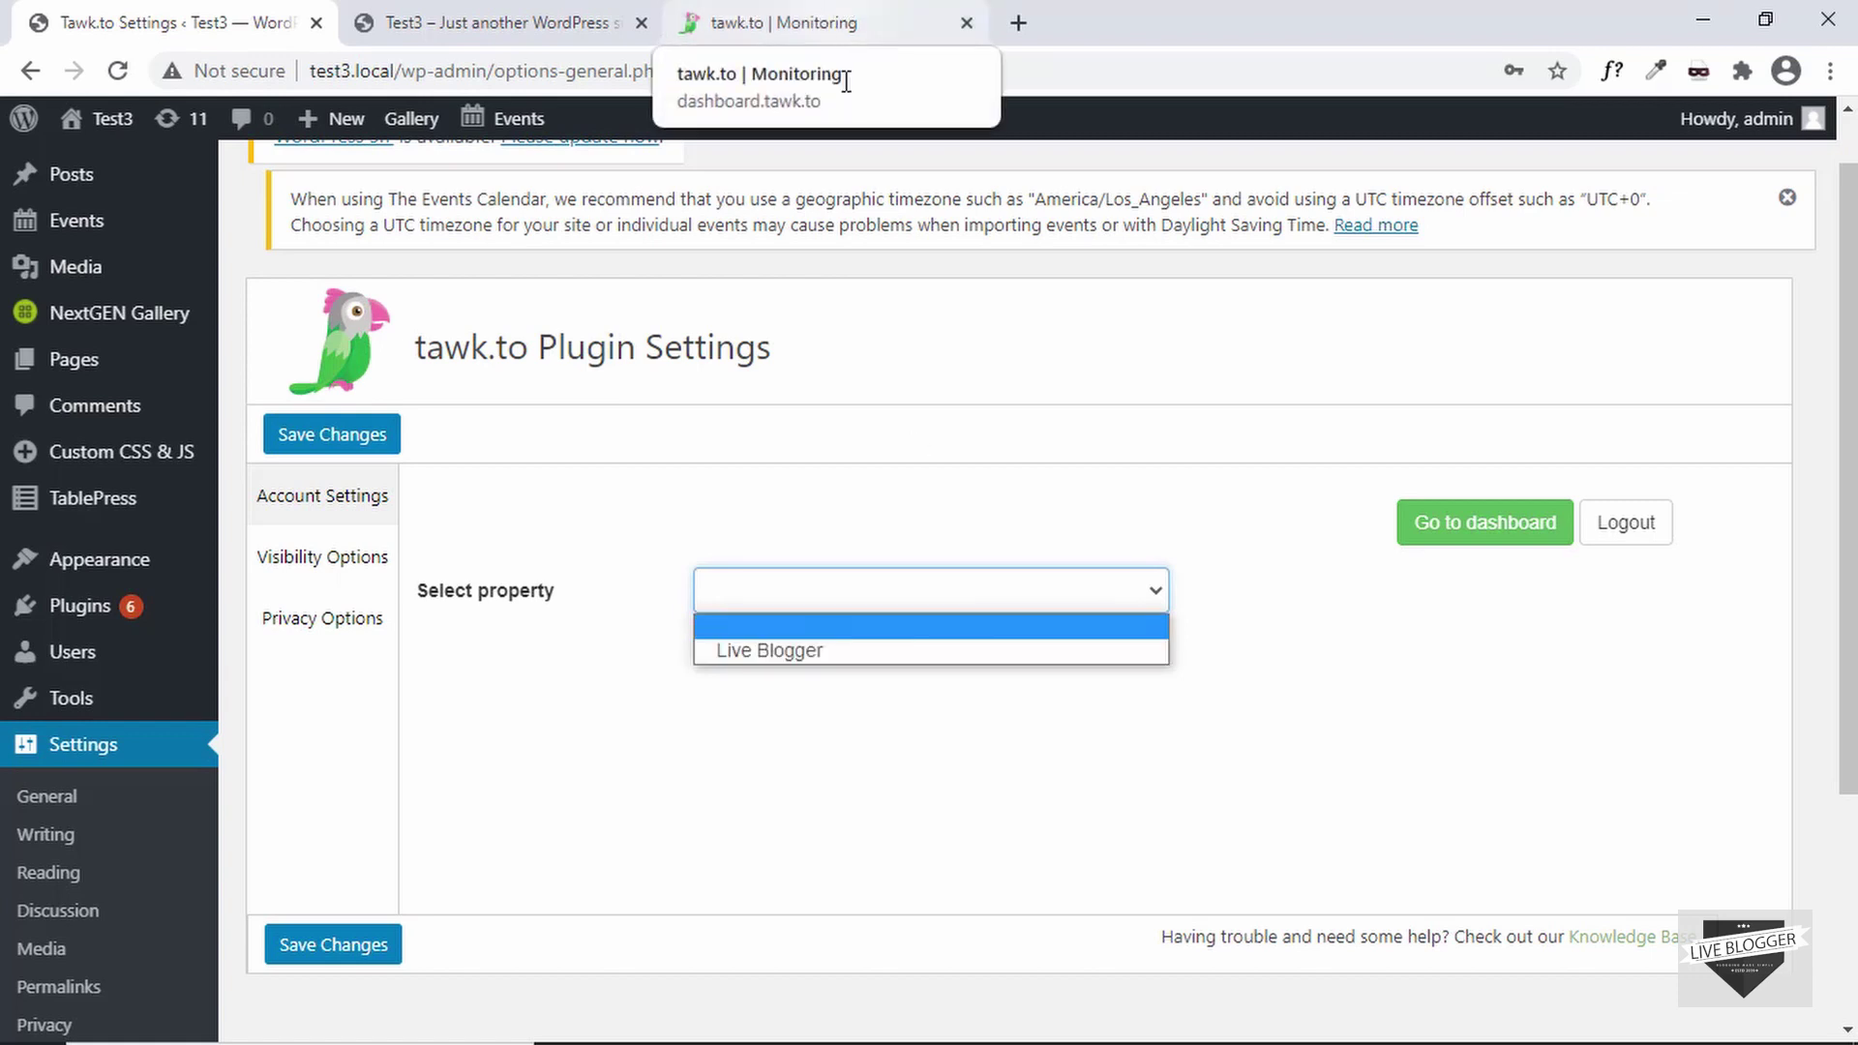
{"action": "left_click", "coordinate": [880, 649]}
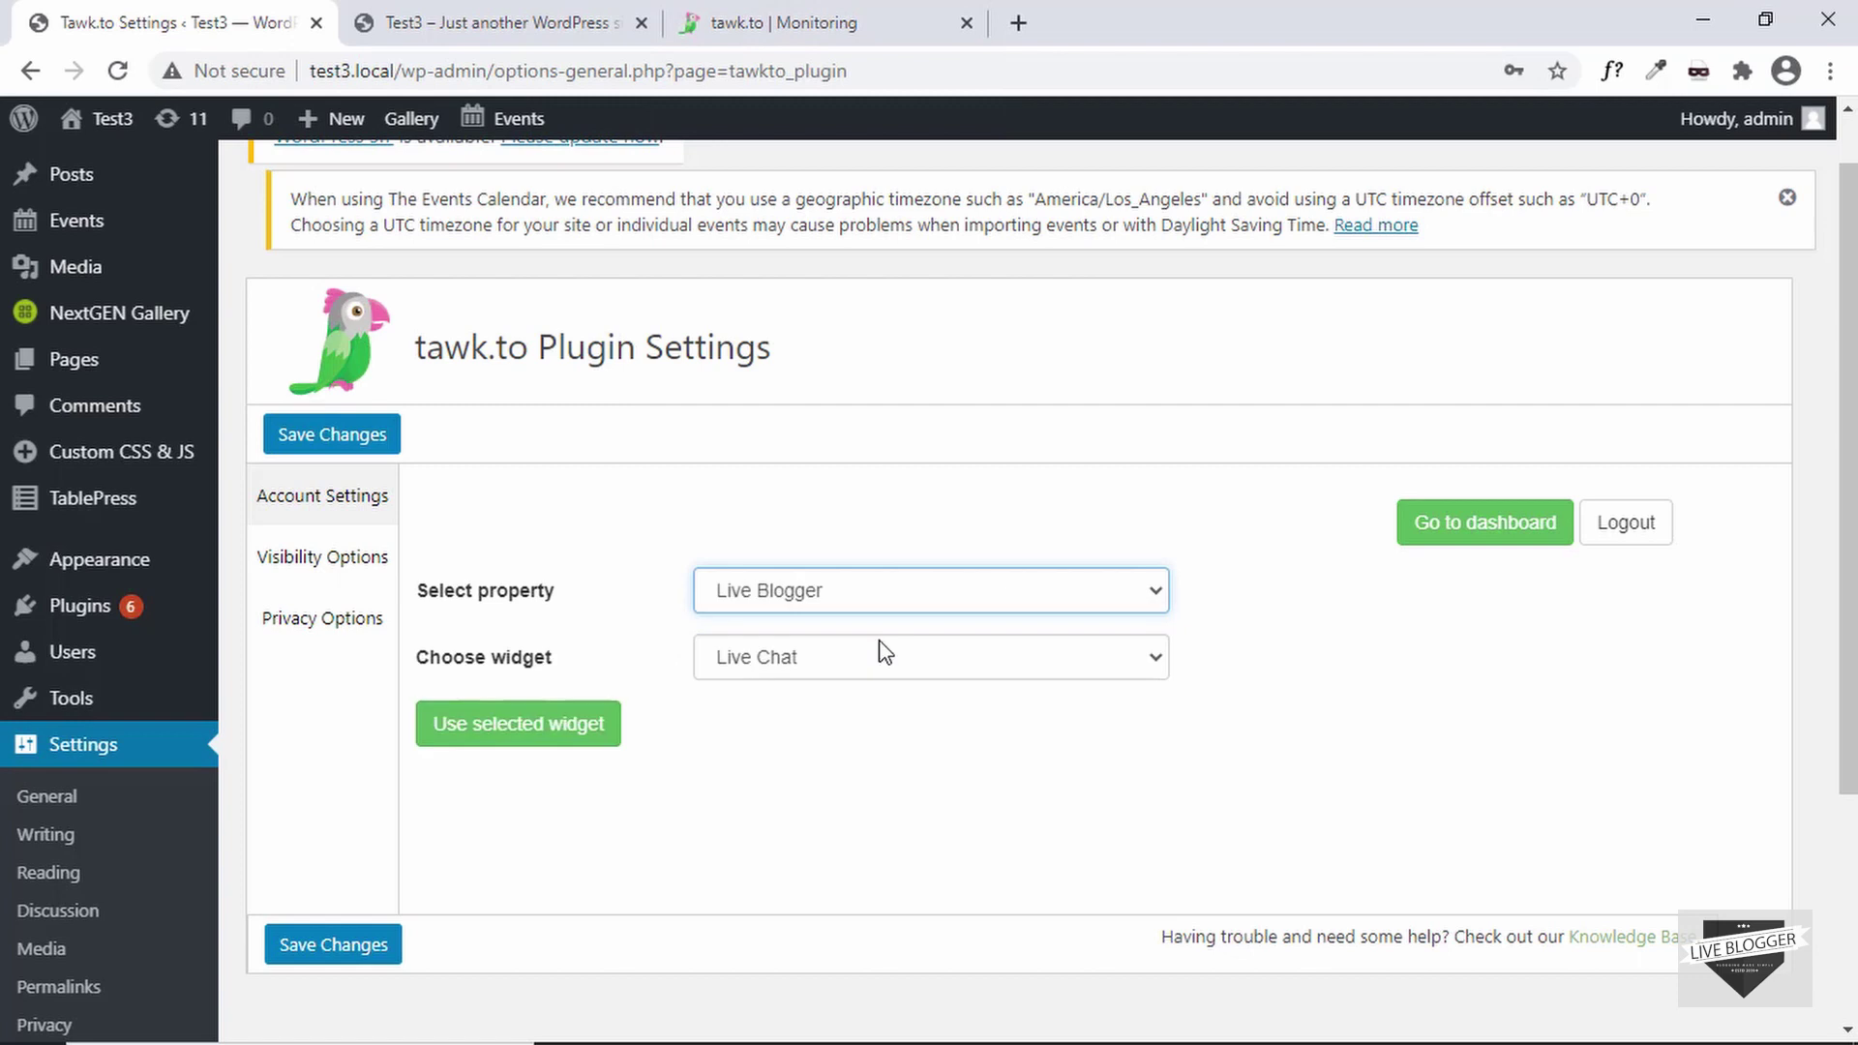
{"action": "left_click", "coordinate": [782, 656]}
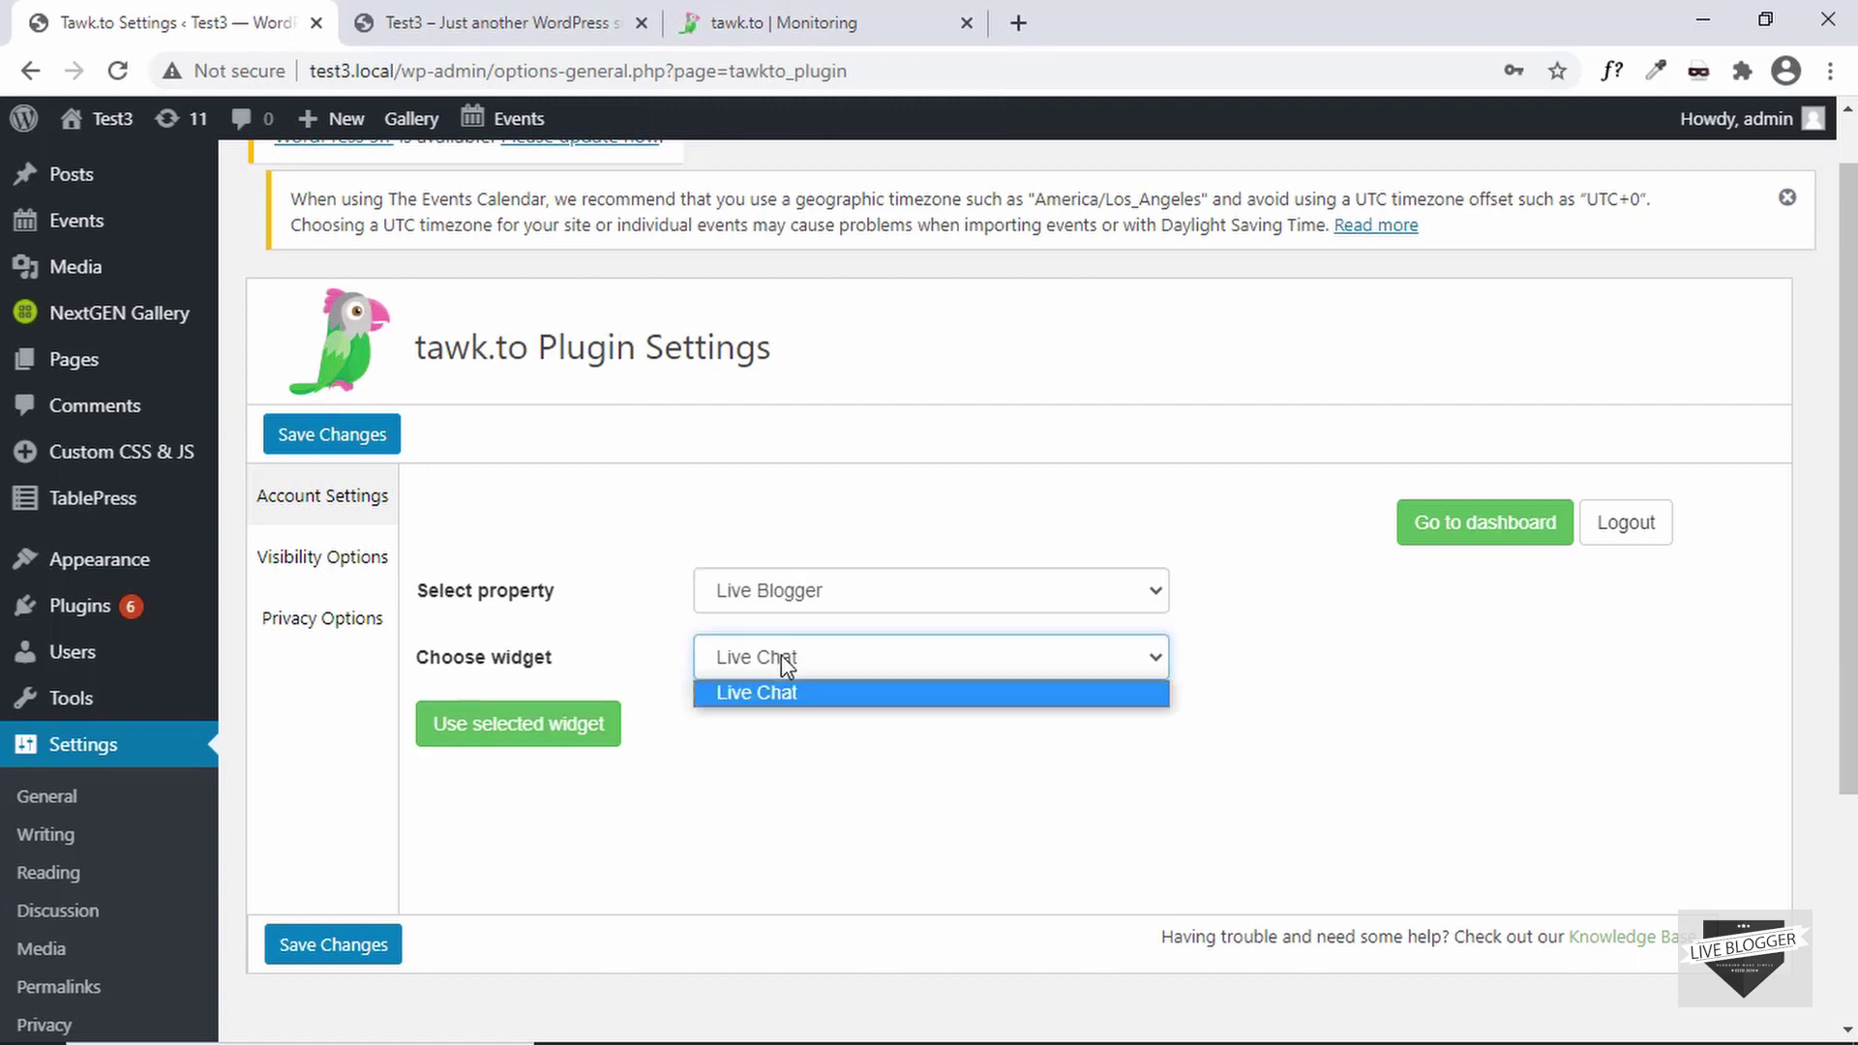
{"action": "left_click", "coordinate": [781, 657]}
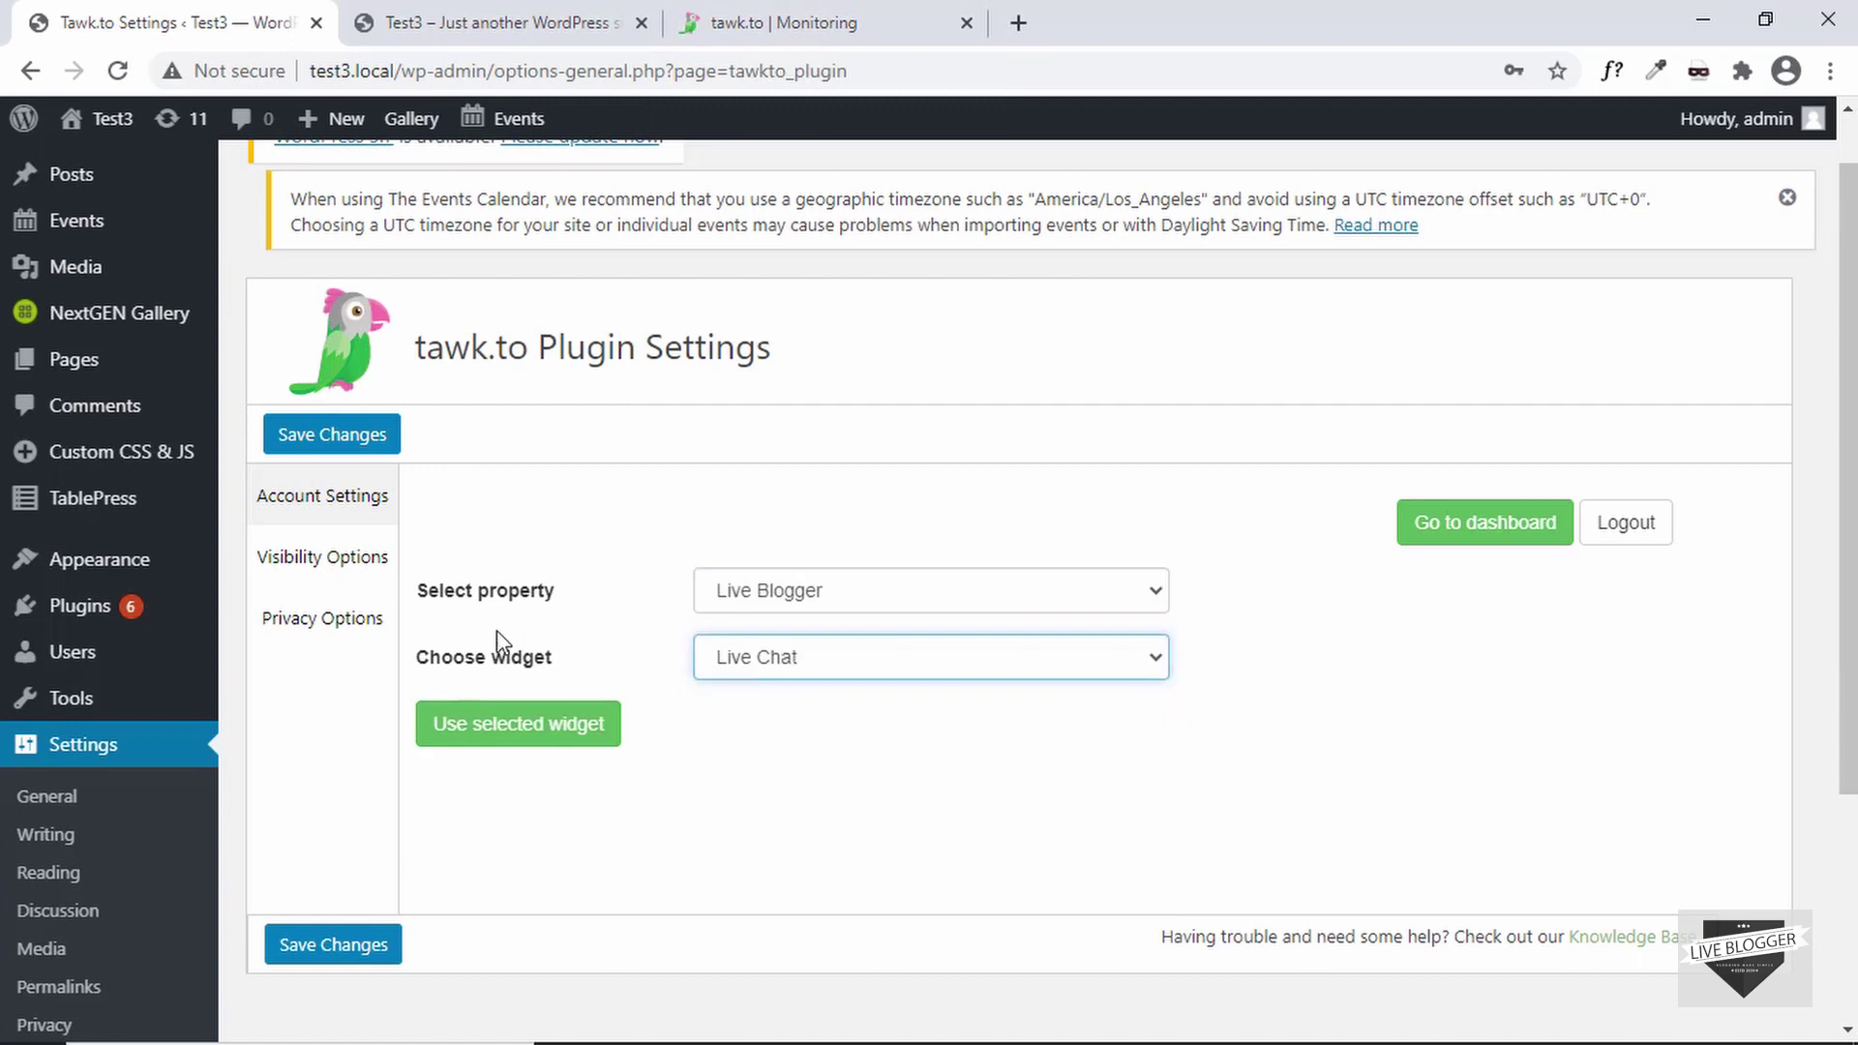
{"action": "left_click", "coordinate": [502, 733]}
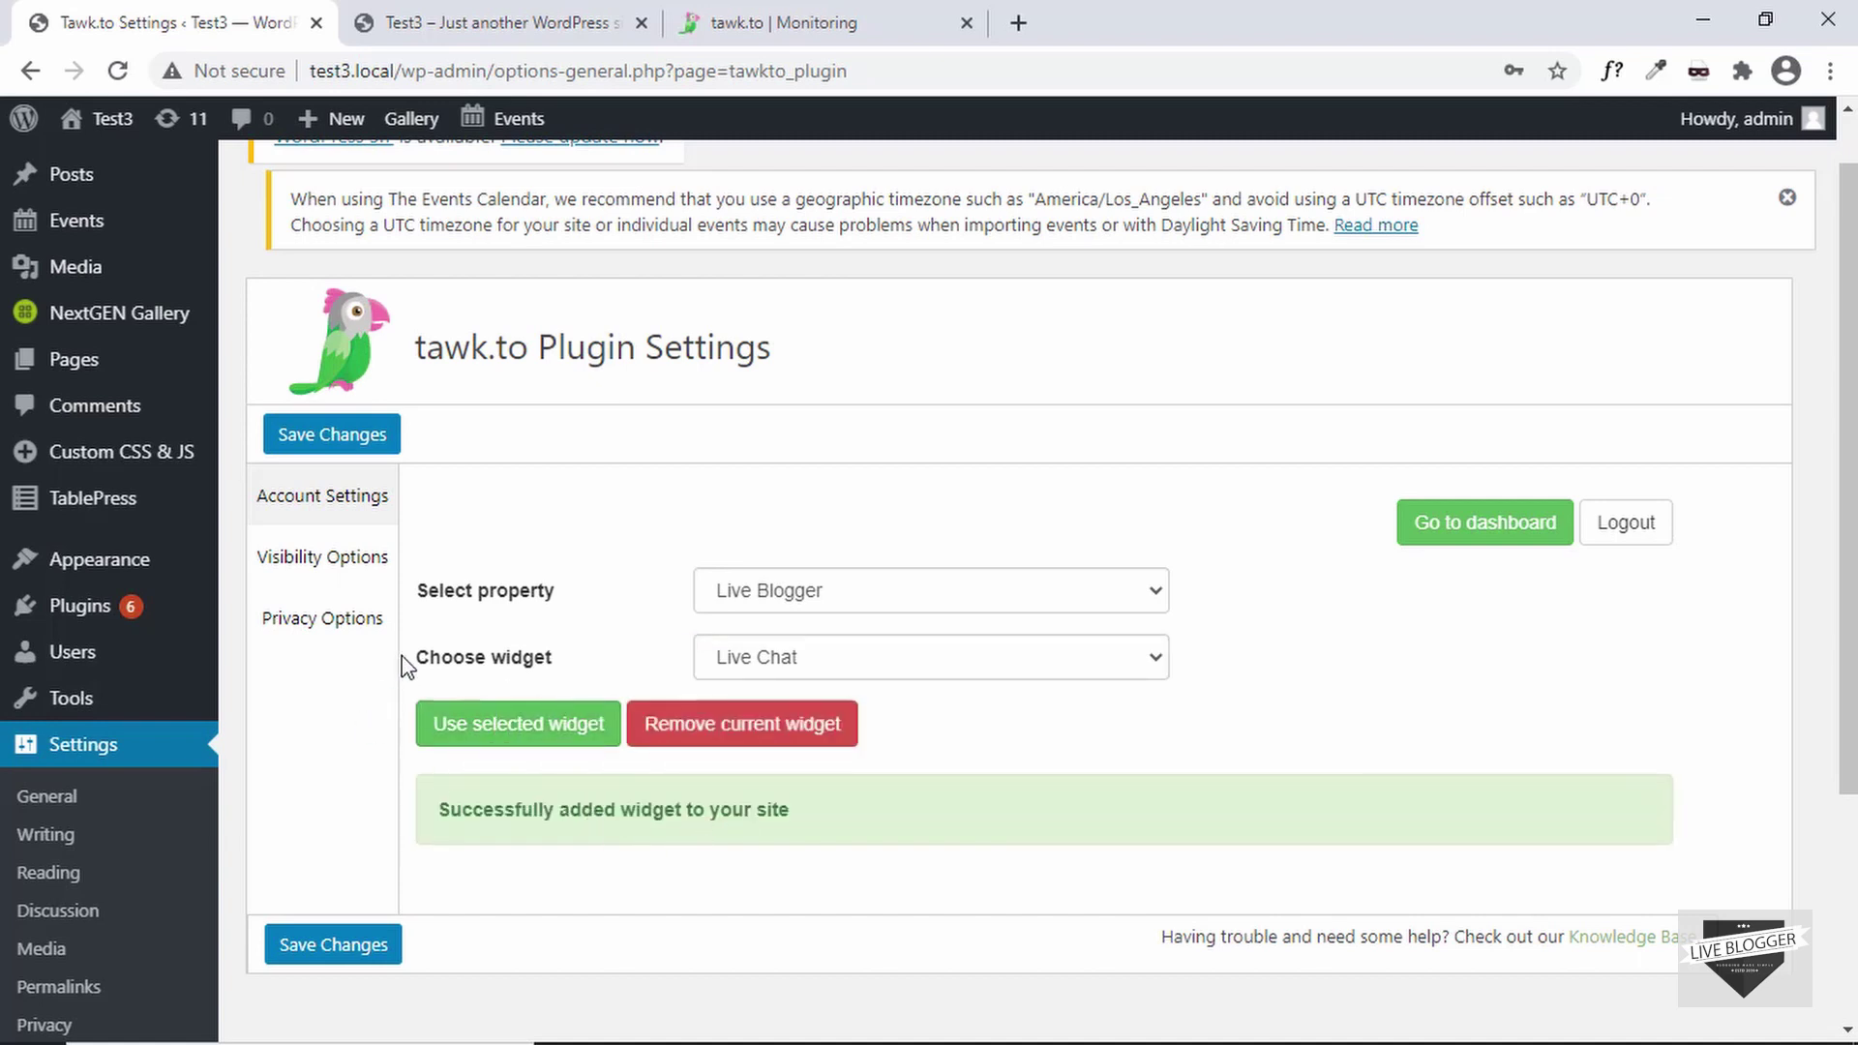
{"action": "left_click", "coordinate": [335, 580]}
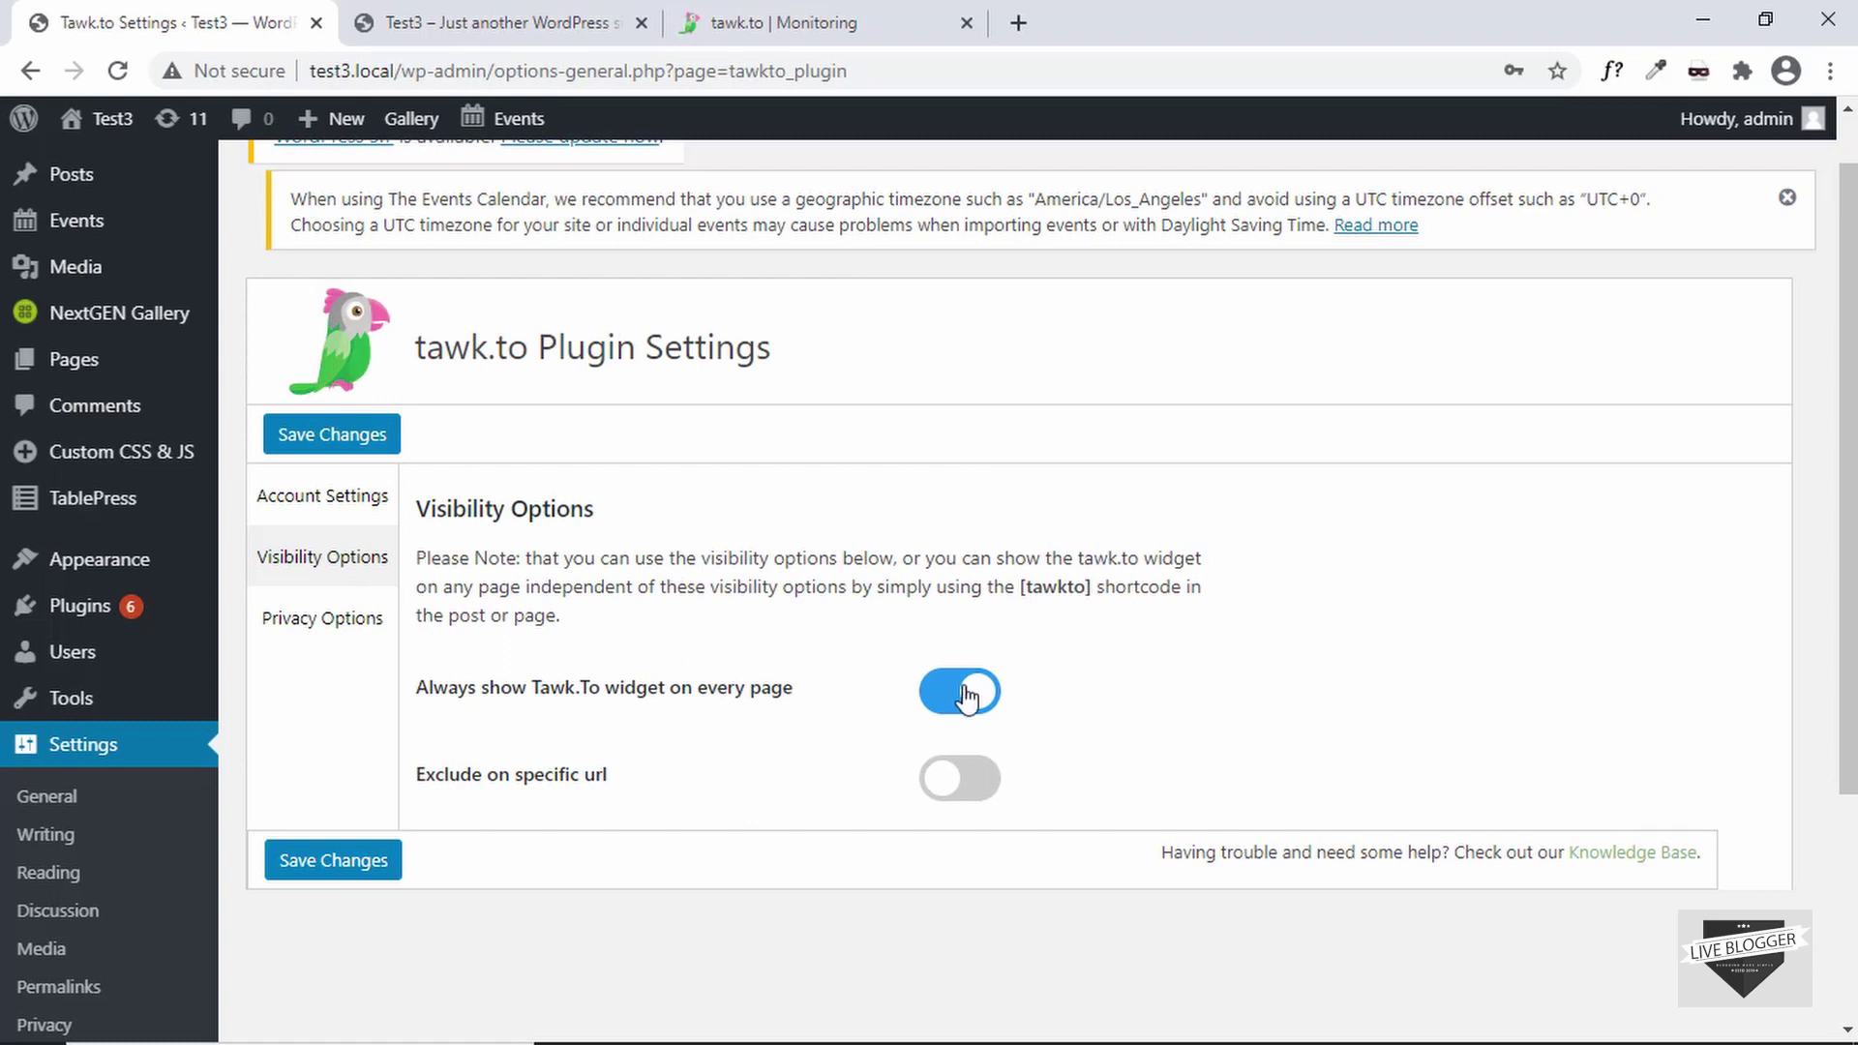
- Try the Exclude on specific URLs option, then turn it back off
{"action": "scroll", "coordinate": [938, 677], "scroll_direction": "down", "scroll_amount": 3}
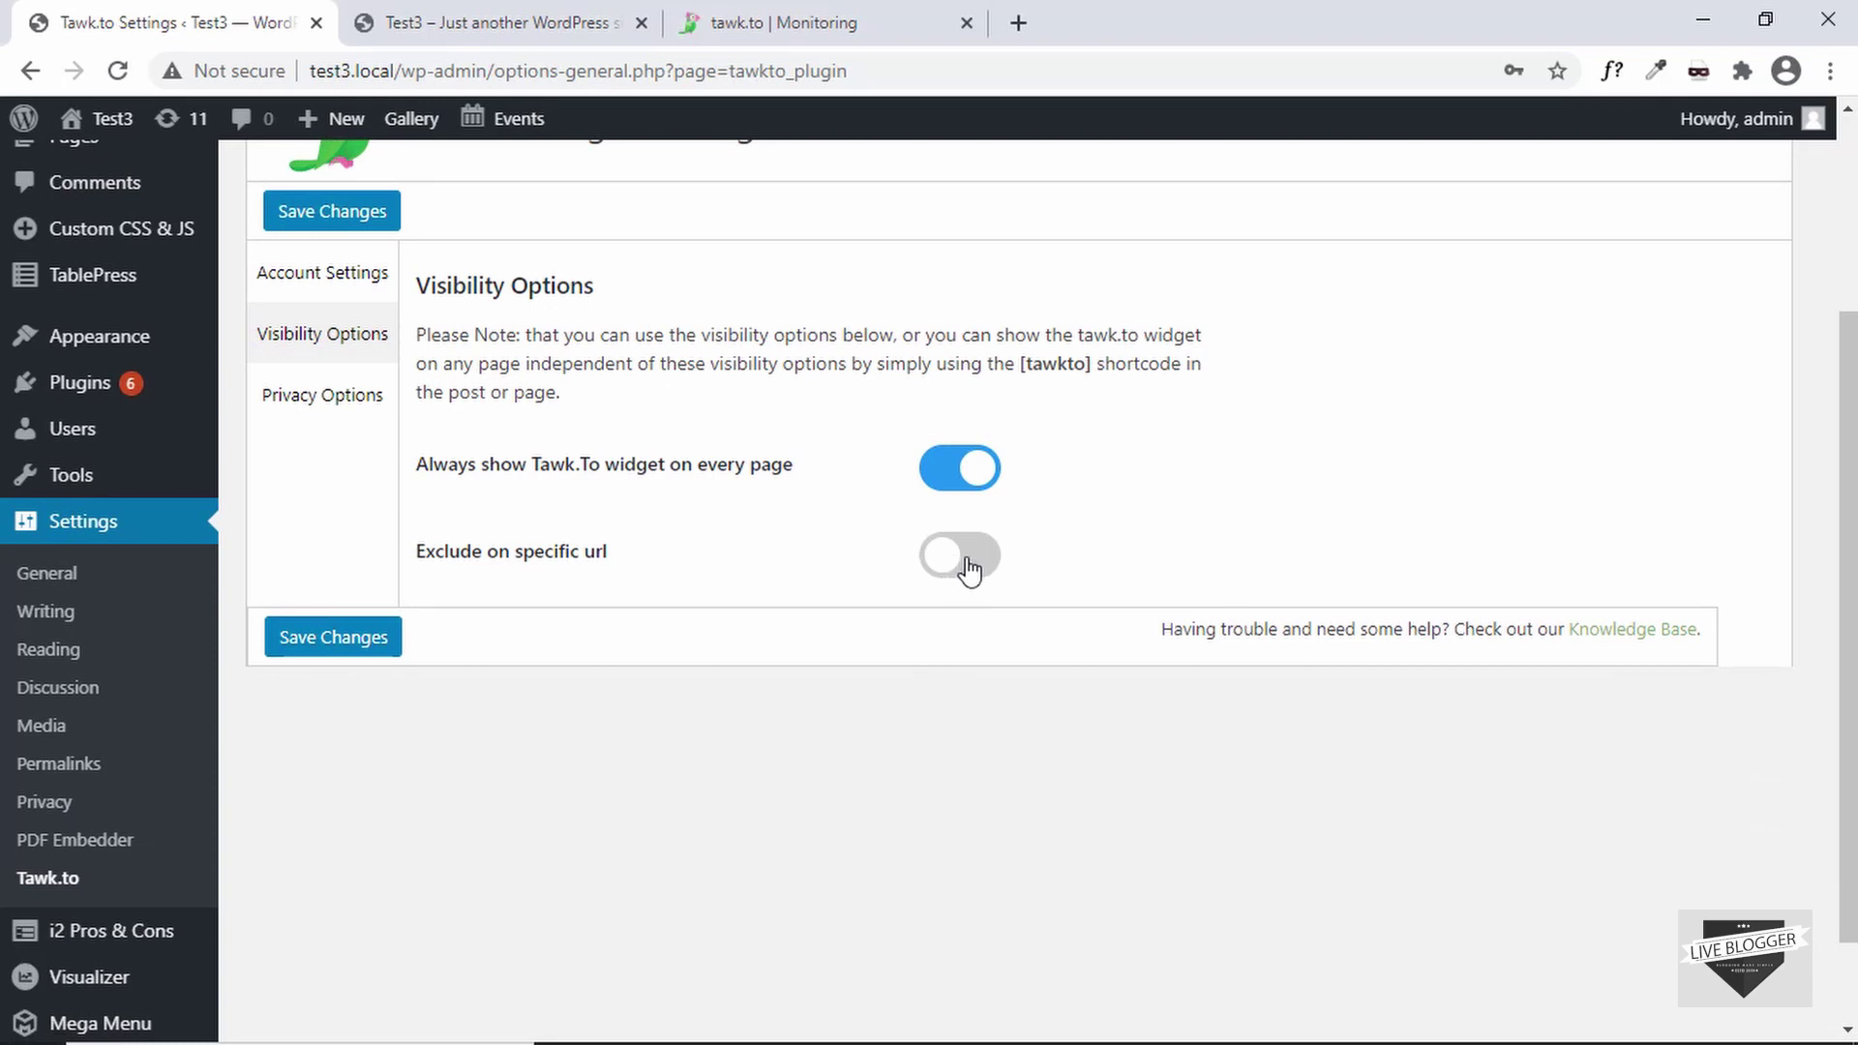
{"action": "left_click", "coordinate": [960, 567]}
{"action": "left_click", "coordinate": [1022, 664]}
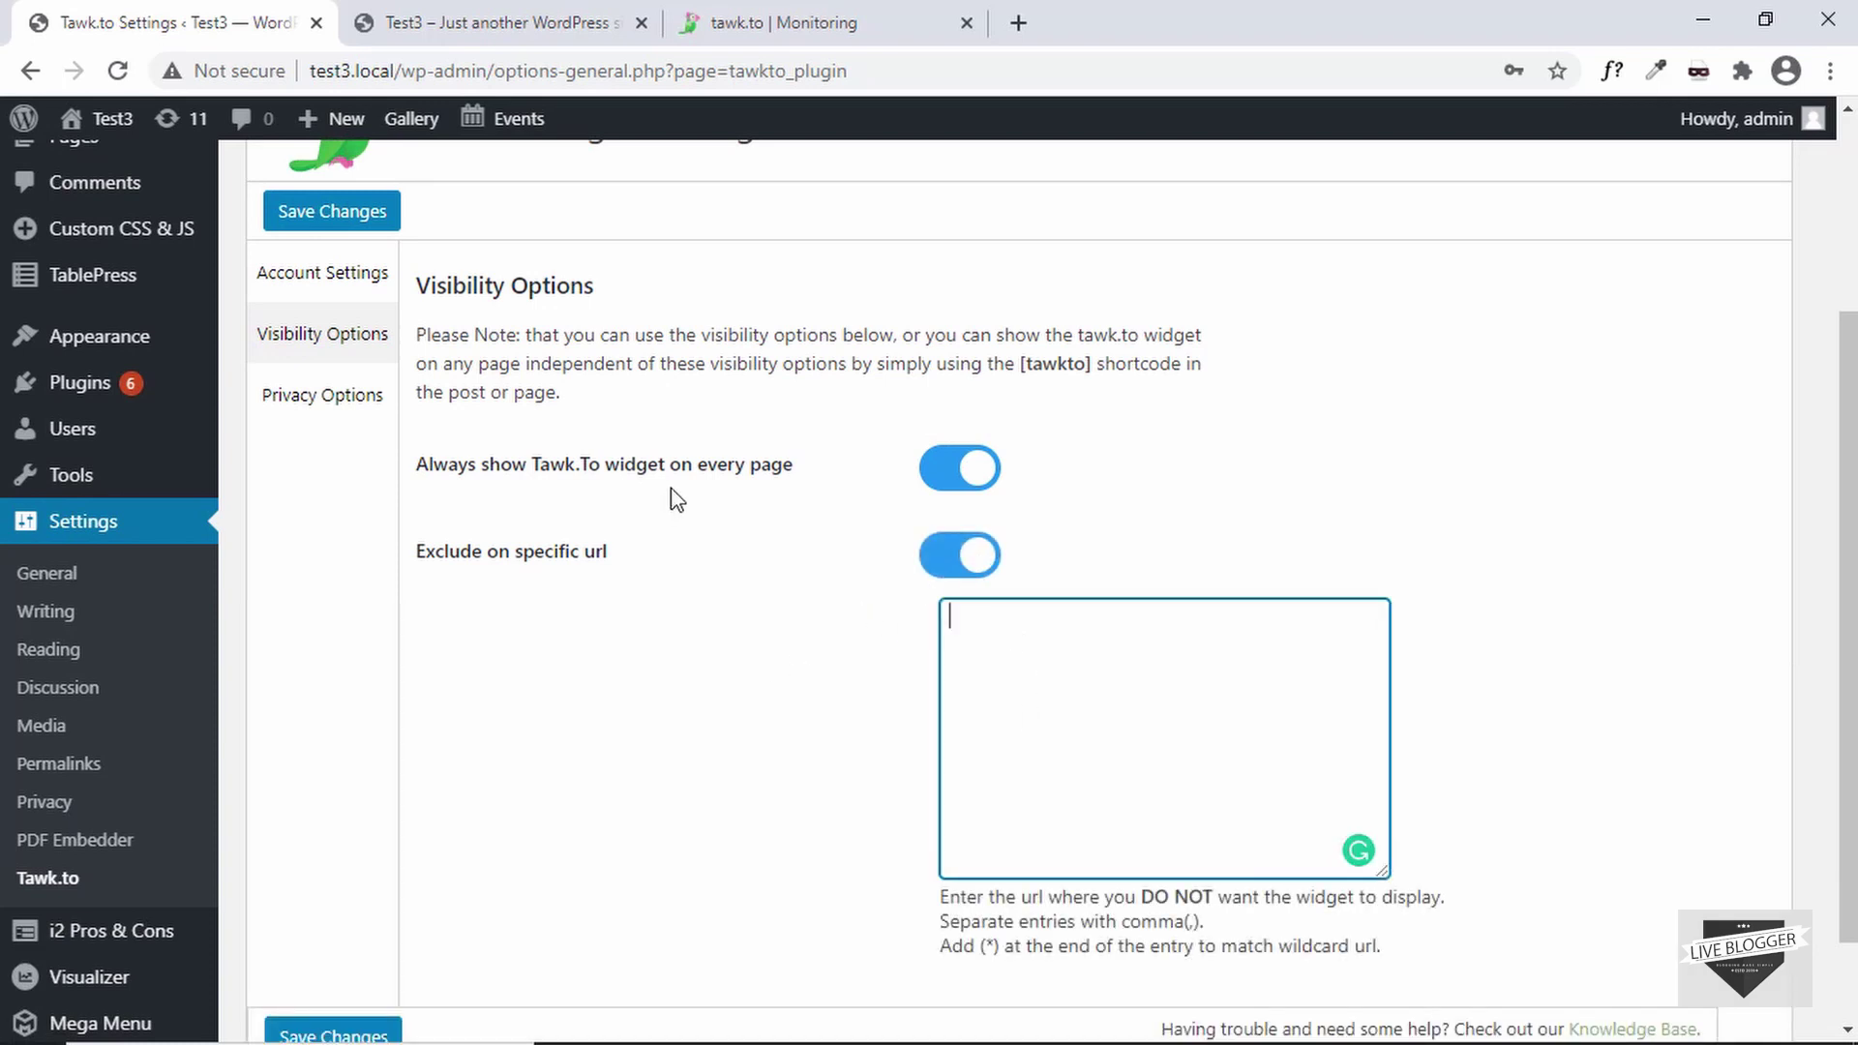
{"action": "scroll", "coordinate": [671, 498], "scroll_direction": "up", "scroll_amount": 2}
{"action": "scroll", "coordinate": [672, 497], "scroll_direction": "down", "scroll_amount": 2}
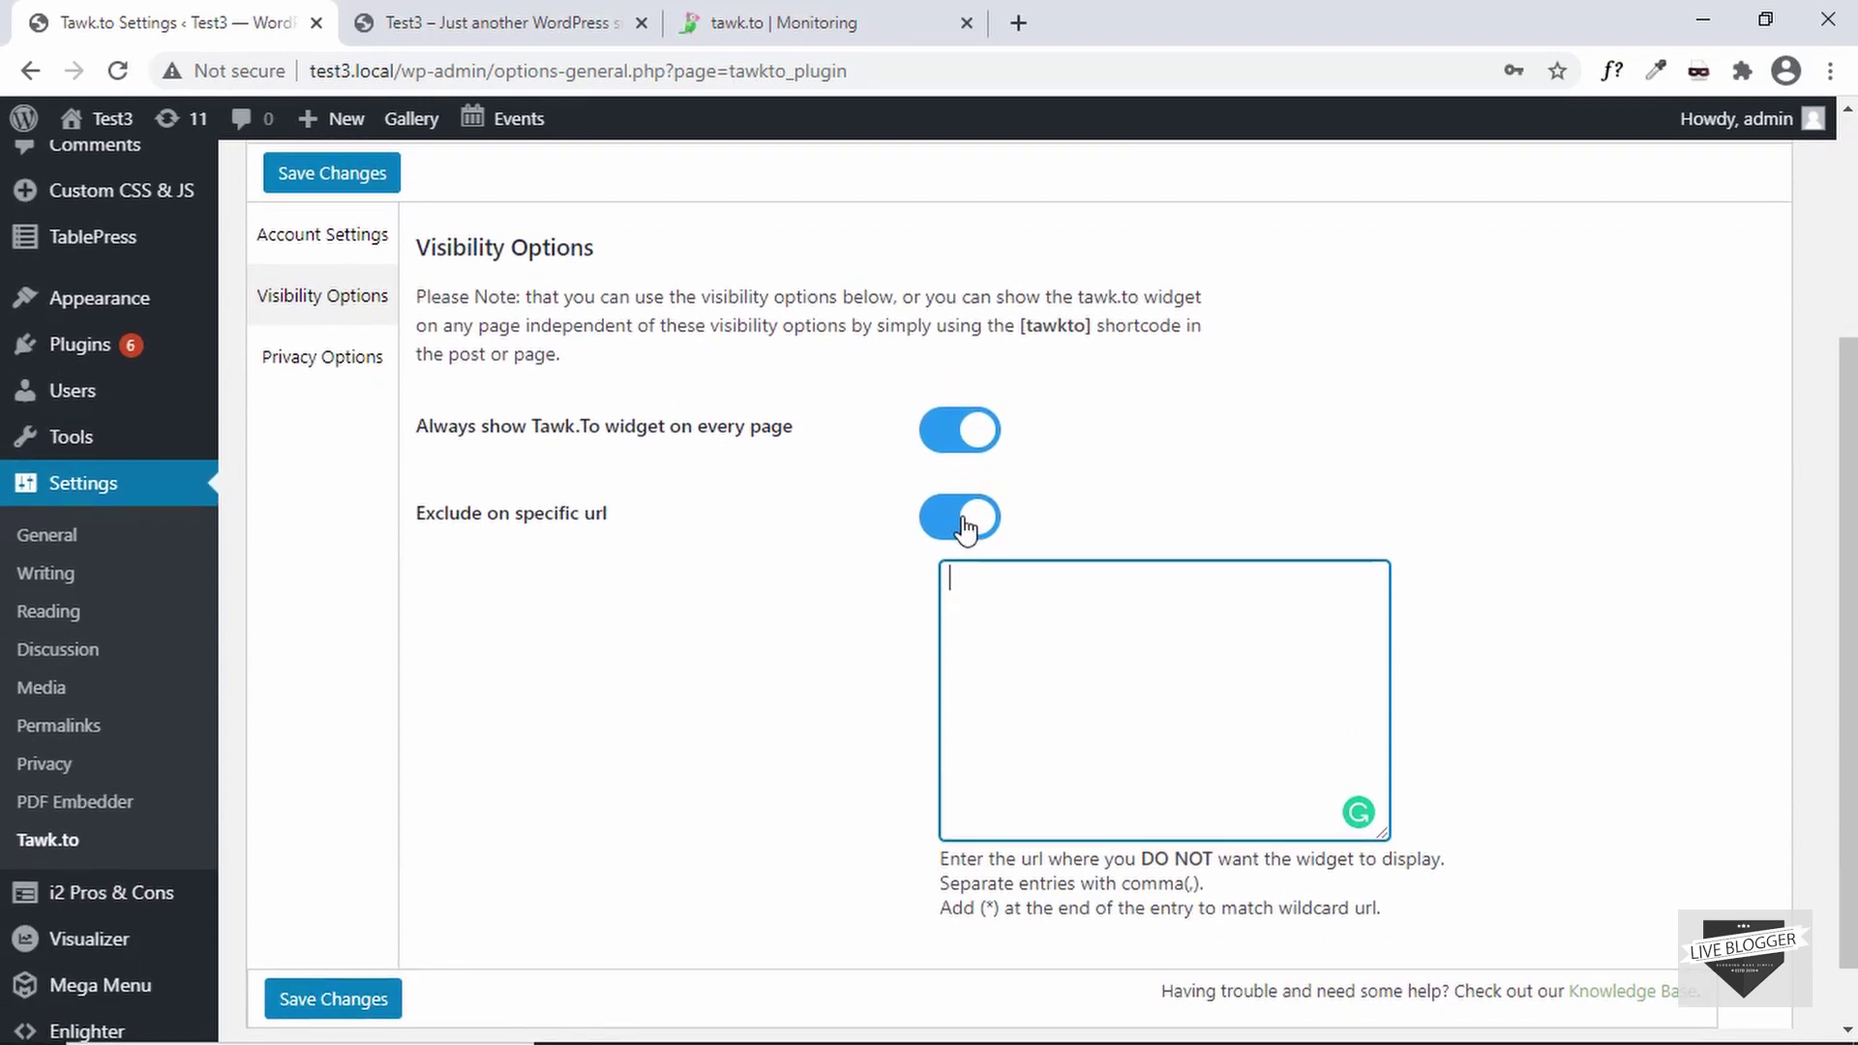
{"action": "left_click", "coordinate": [963, 527]}
{"action": "scroll", "coordinate": [798, 540], "scroll_direction": "up", "scroll_amount": 2}
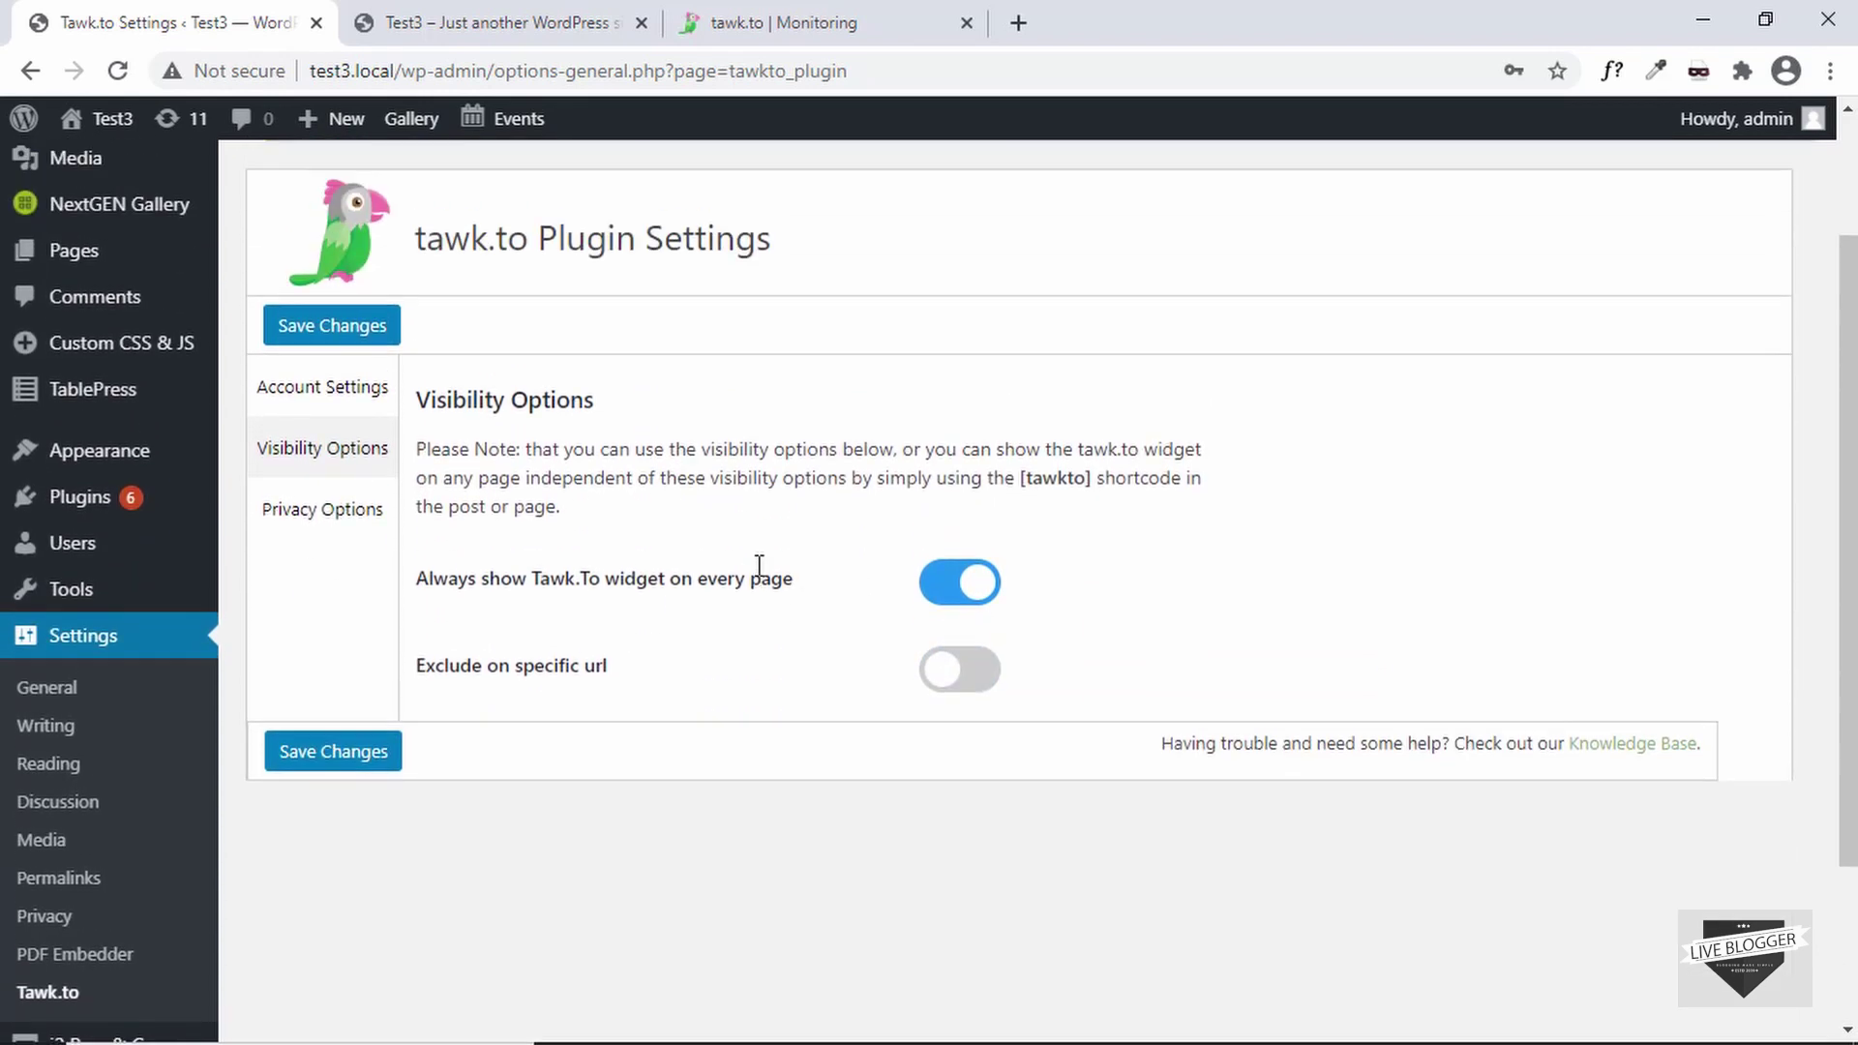
- Try Include specific URLs, restore Always show on every page, and save the changes
{"action": "left_click", "coordinate": [968, 588]}
{"action": "scroll", "coordinate": [875, 614], "scroll_direction": "down", "scroll_amount": 3}
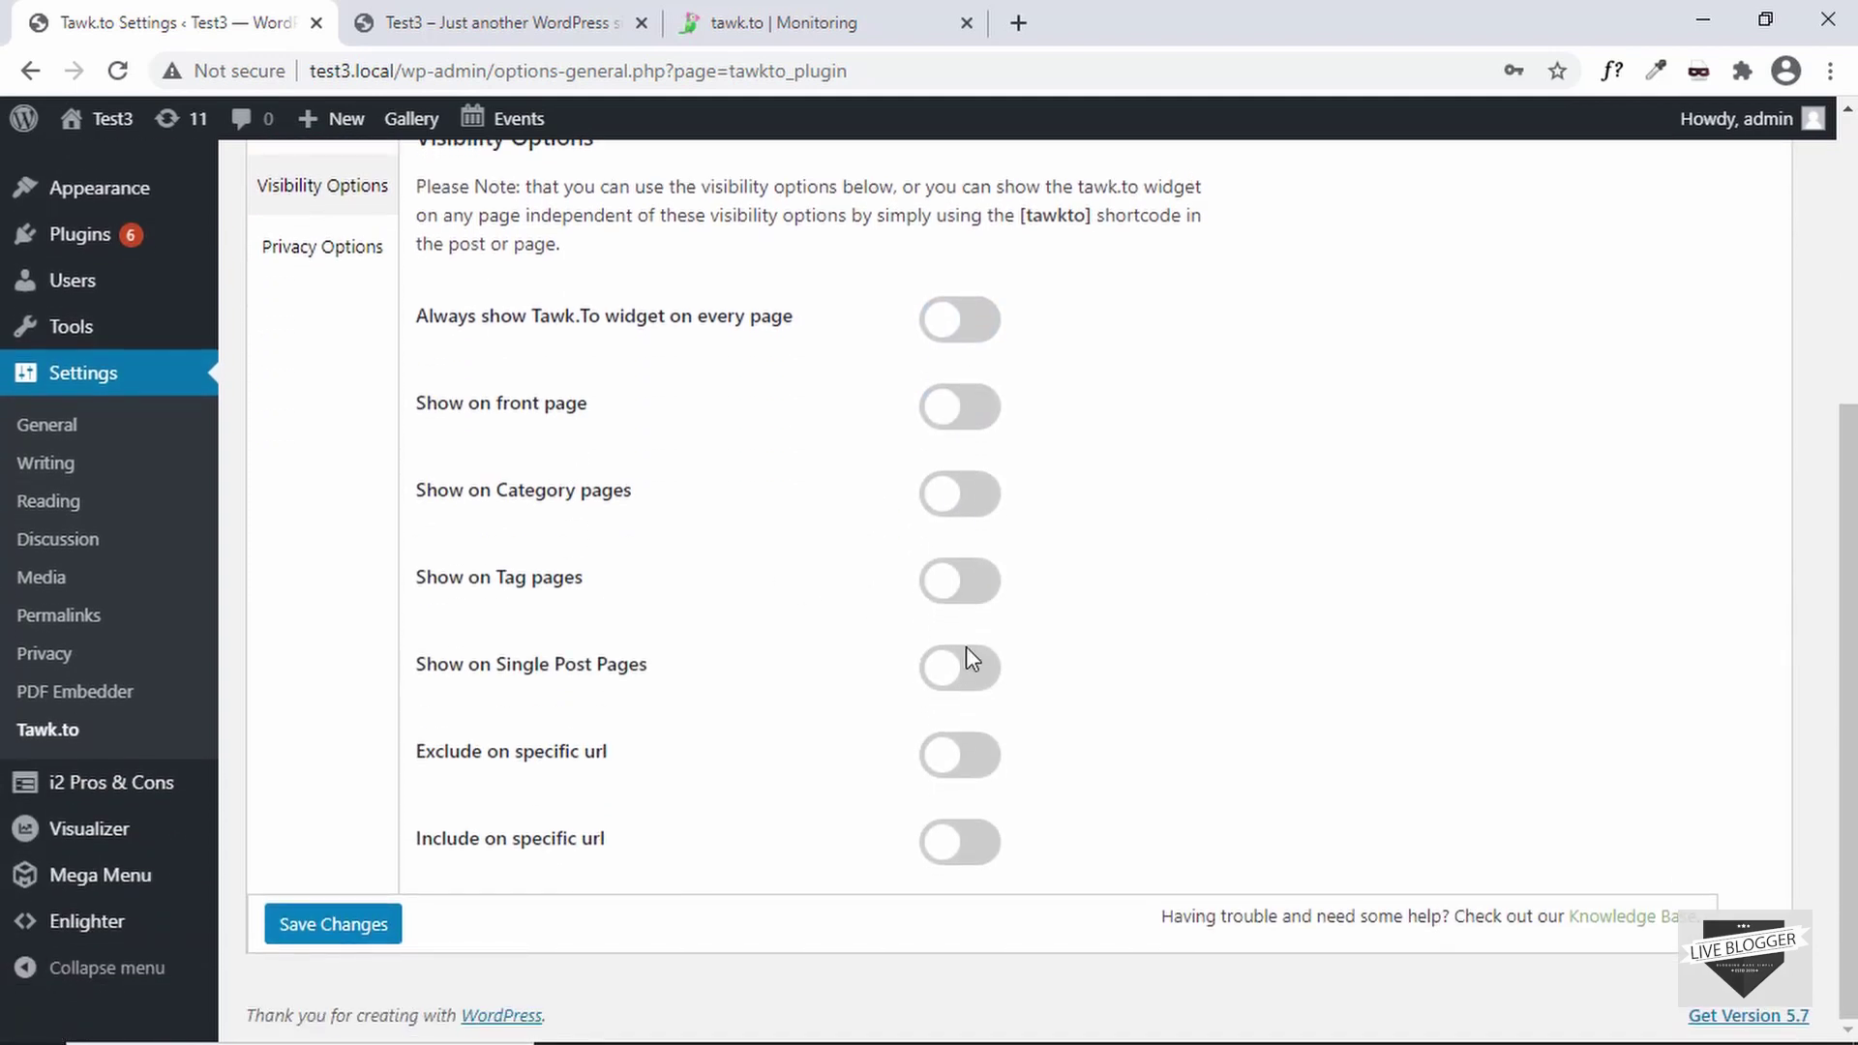
{"action": "left_click", "coordinate": [950, 843]}
{"action": "scroll", "coordinate": [953, 832], "scroll_direction": "down", "scroll_amount": 3}
{"action": "left_click", "coordinate": [963, 498]}
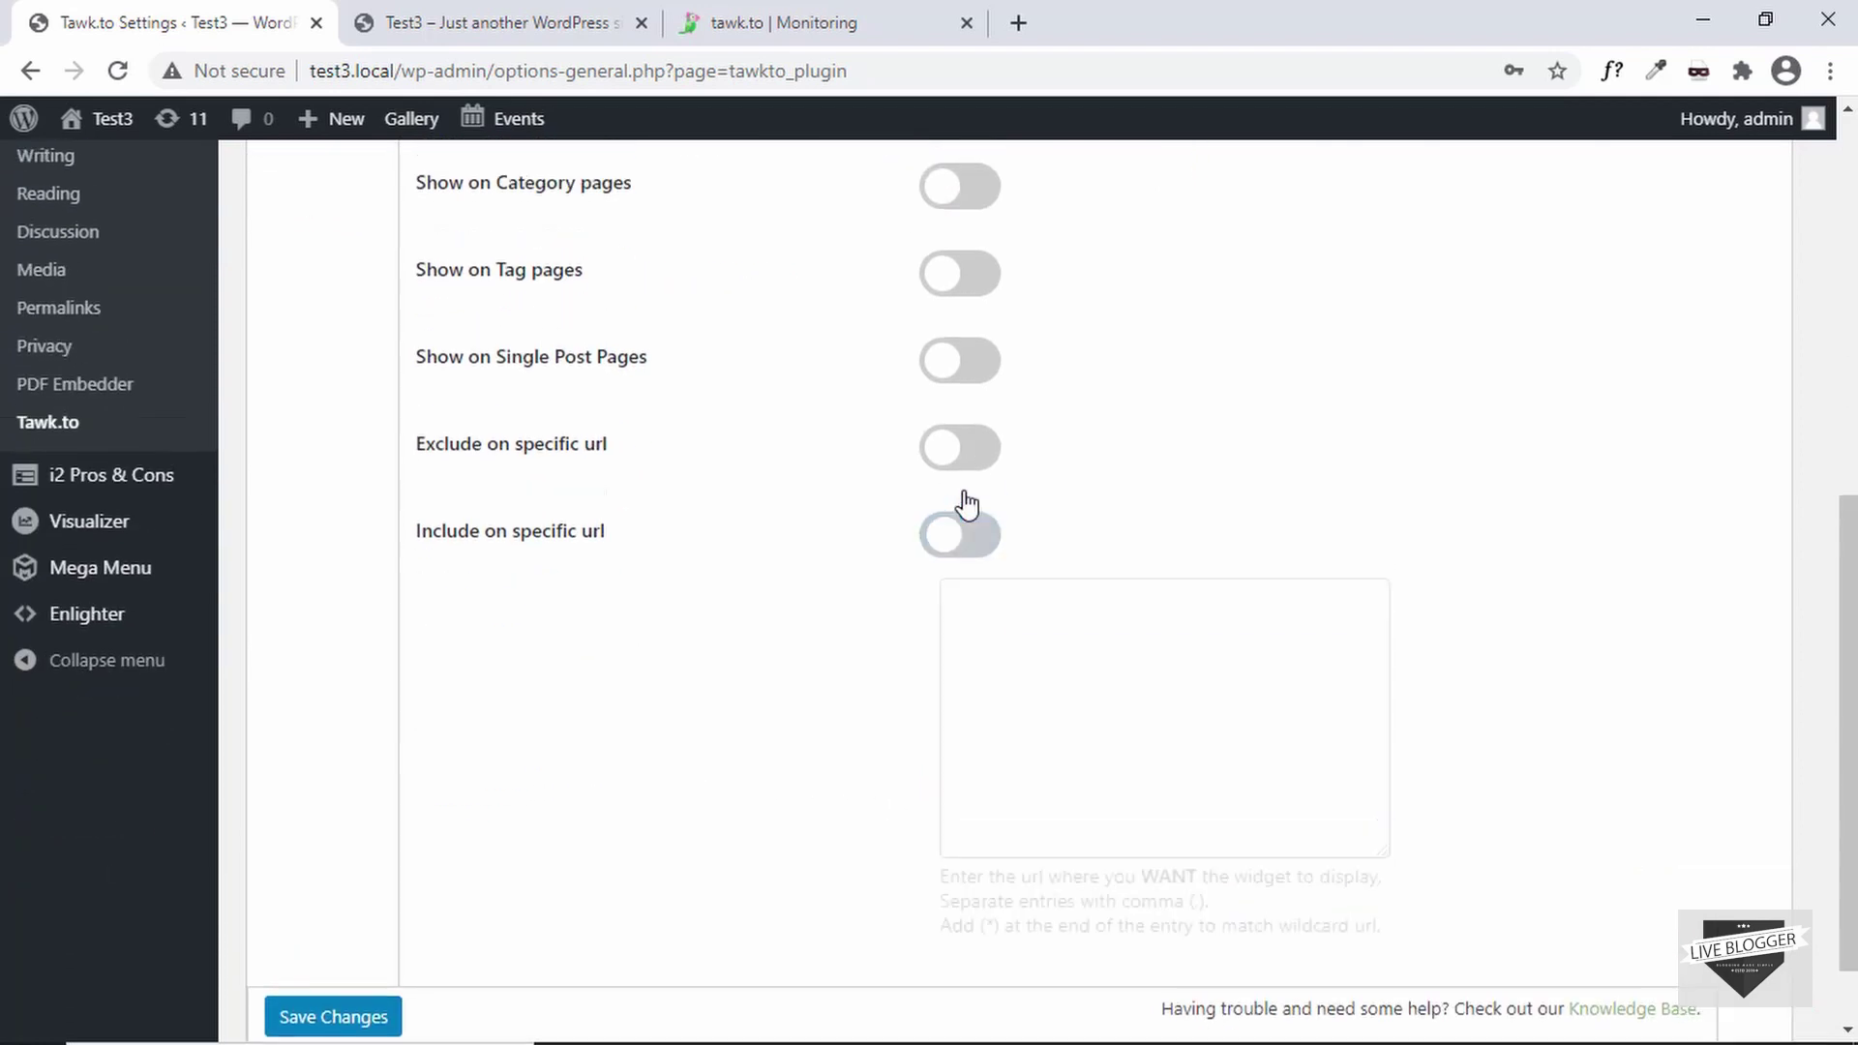
{"action": "scroll", "coordinate": [962, 502], "scroll_direction": "up", "scroll_amount": 5}
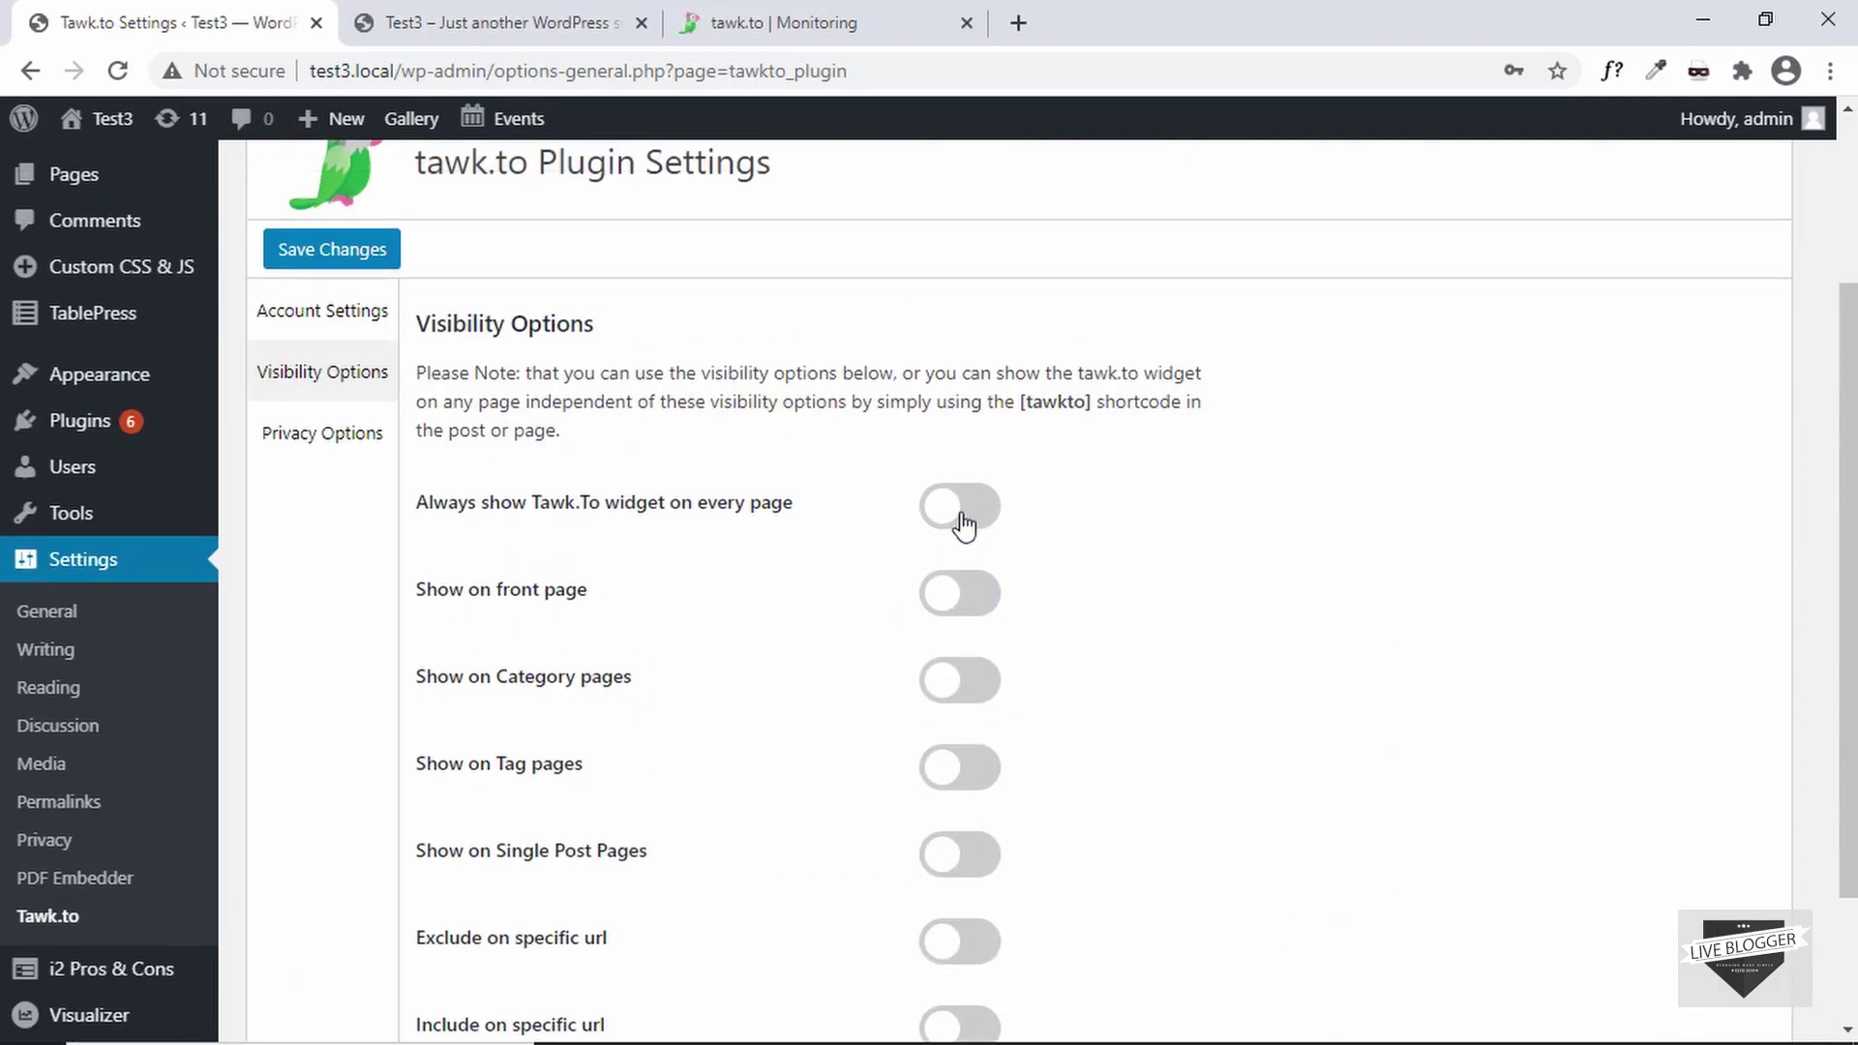
{"action": "left_click", "coordinate": [963, 506]}
{"action": "scroll", "coordinate": [791, 543], "scroll_direction": "down", "scroll_amount": 1}
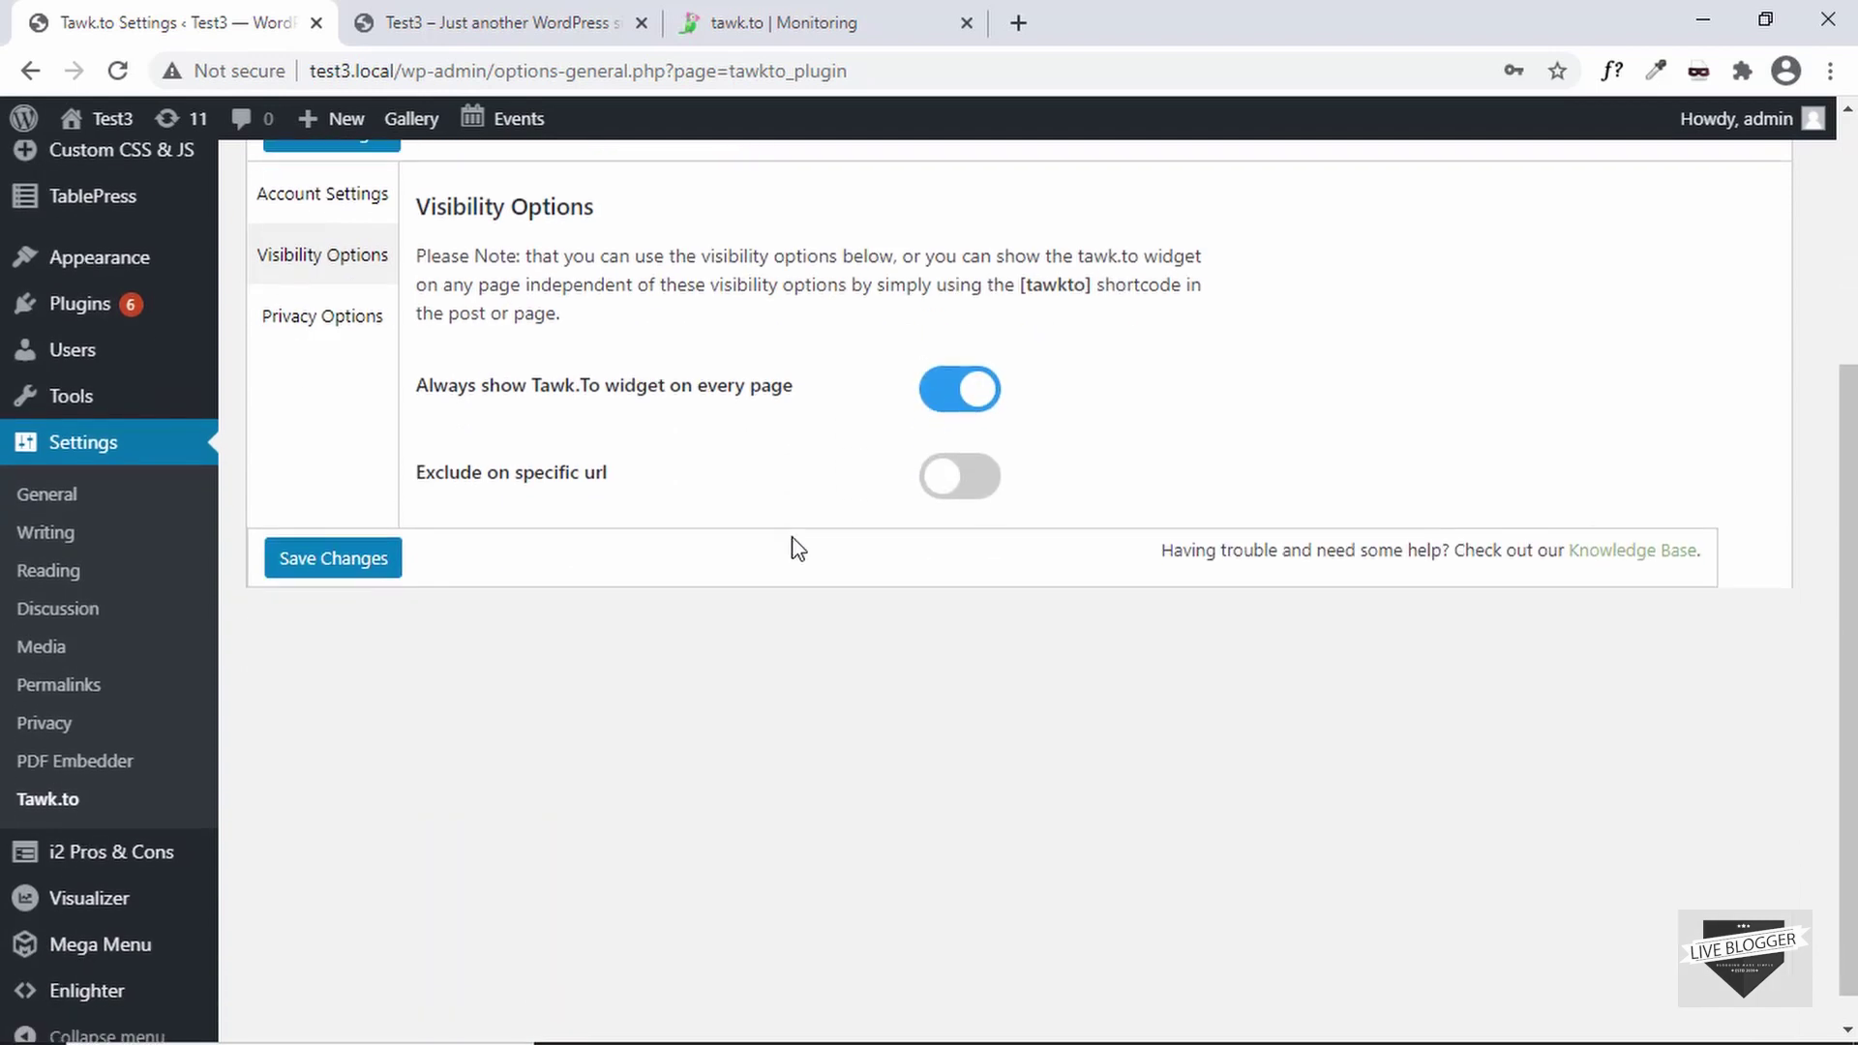
{"action": "scroll", "coordinate": [500, 811], "scroll_direction": "up", "scroll_amount": 3}
{"action": "left_click", "coordinate": [341, 859]}
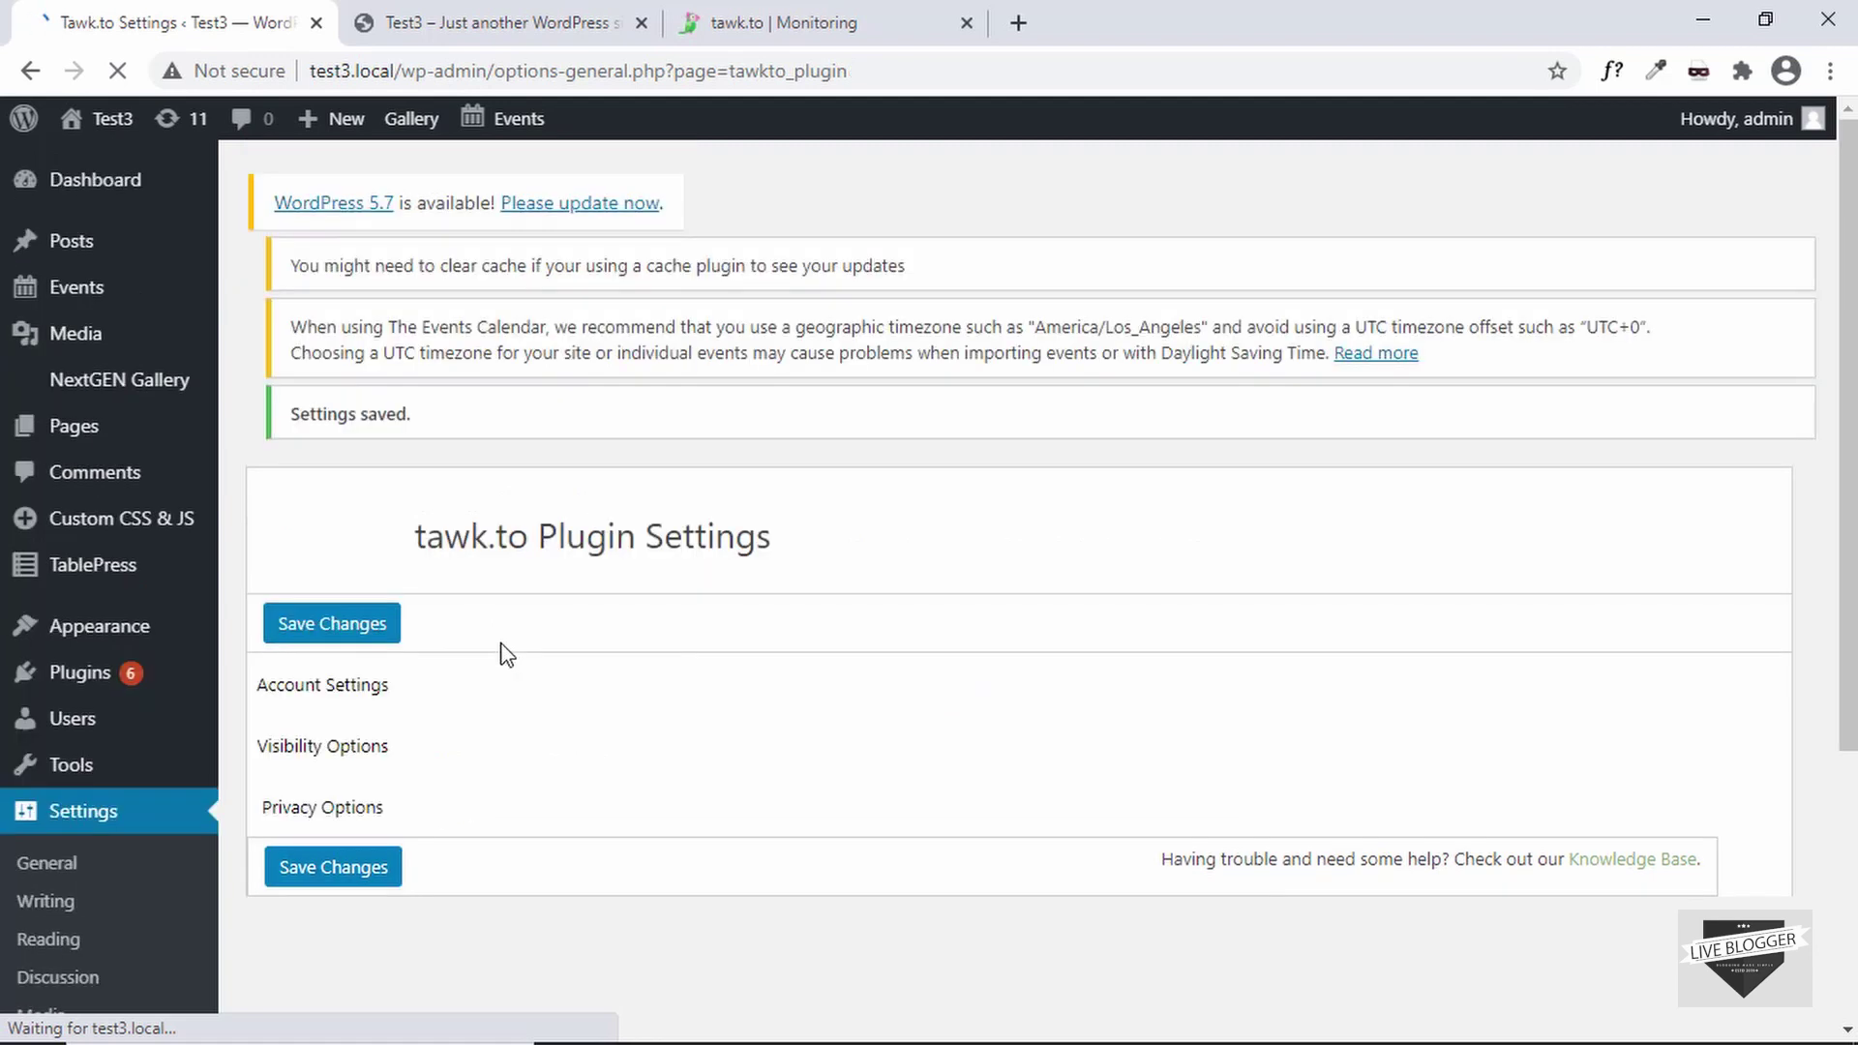
{"action": "left_click", "coordinate": [496, 14]}
- Reload the site's front page and send 'Hello' through the tawk.to chat bubble
{"action": "left_click", "coordinate": [454, 74]}
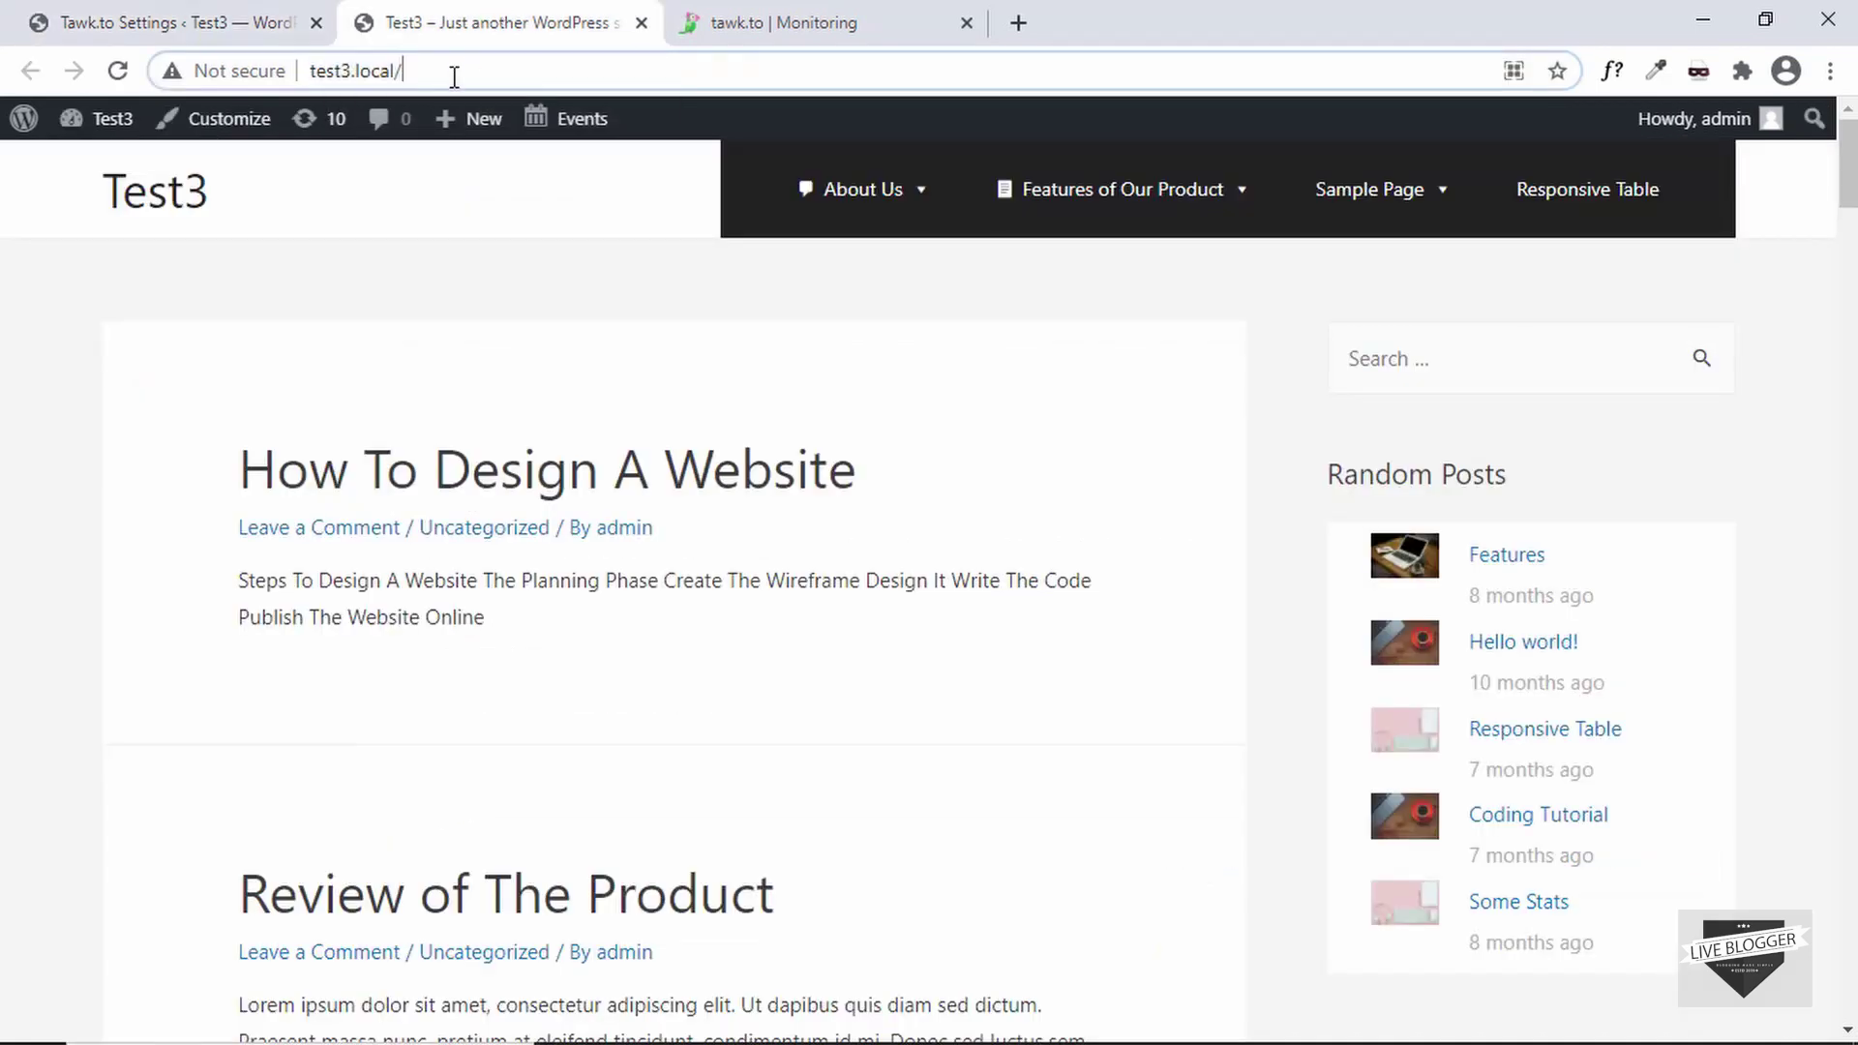
{"action": "key", "text": "Return"}
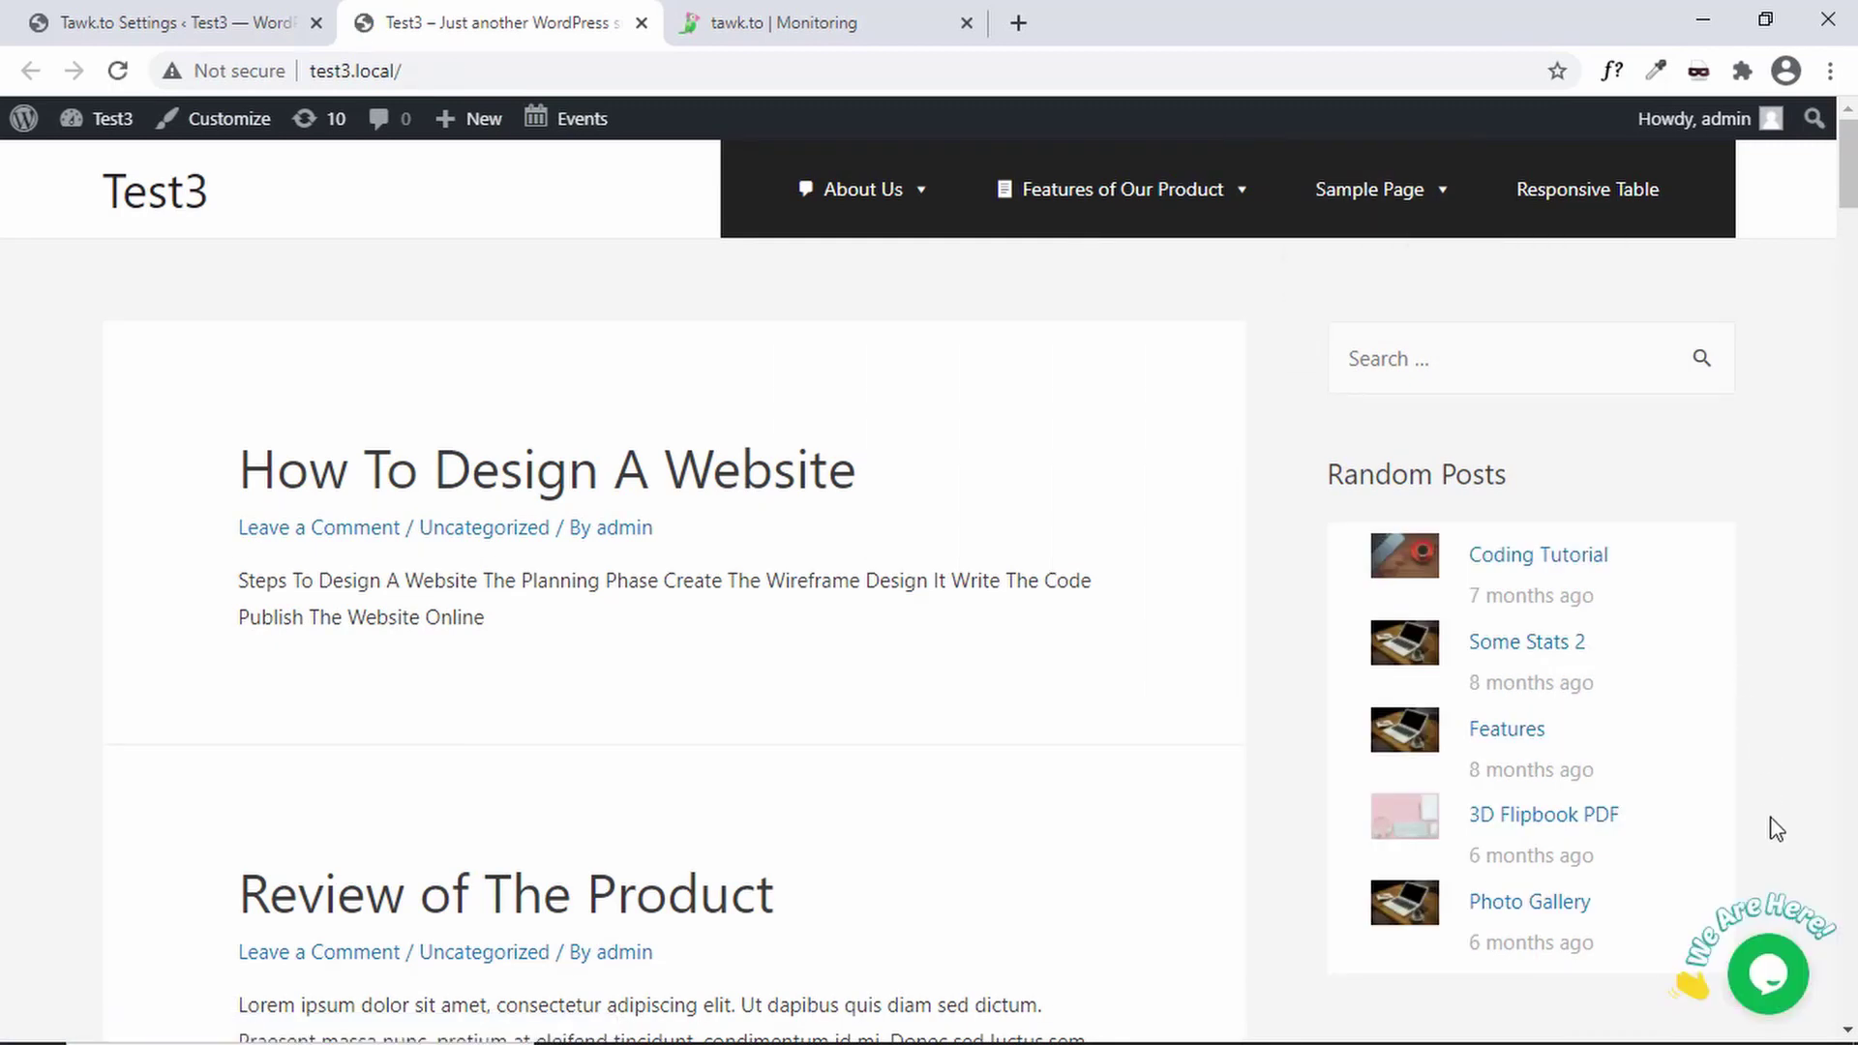
{"action": "left_click", "coordinate": [1768, 984]}
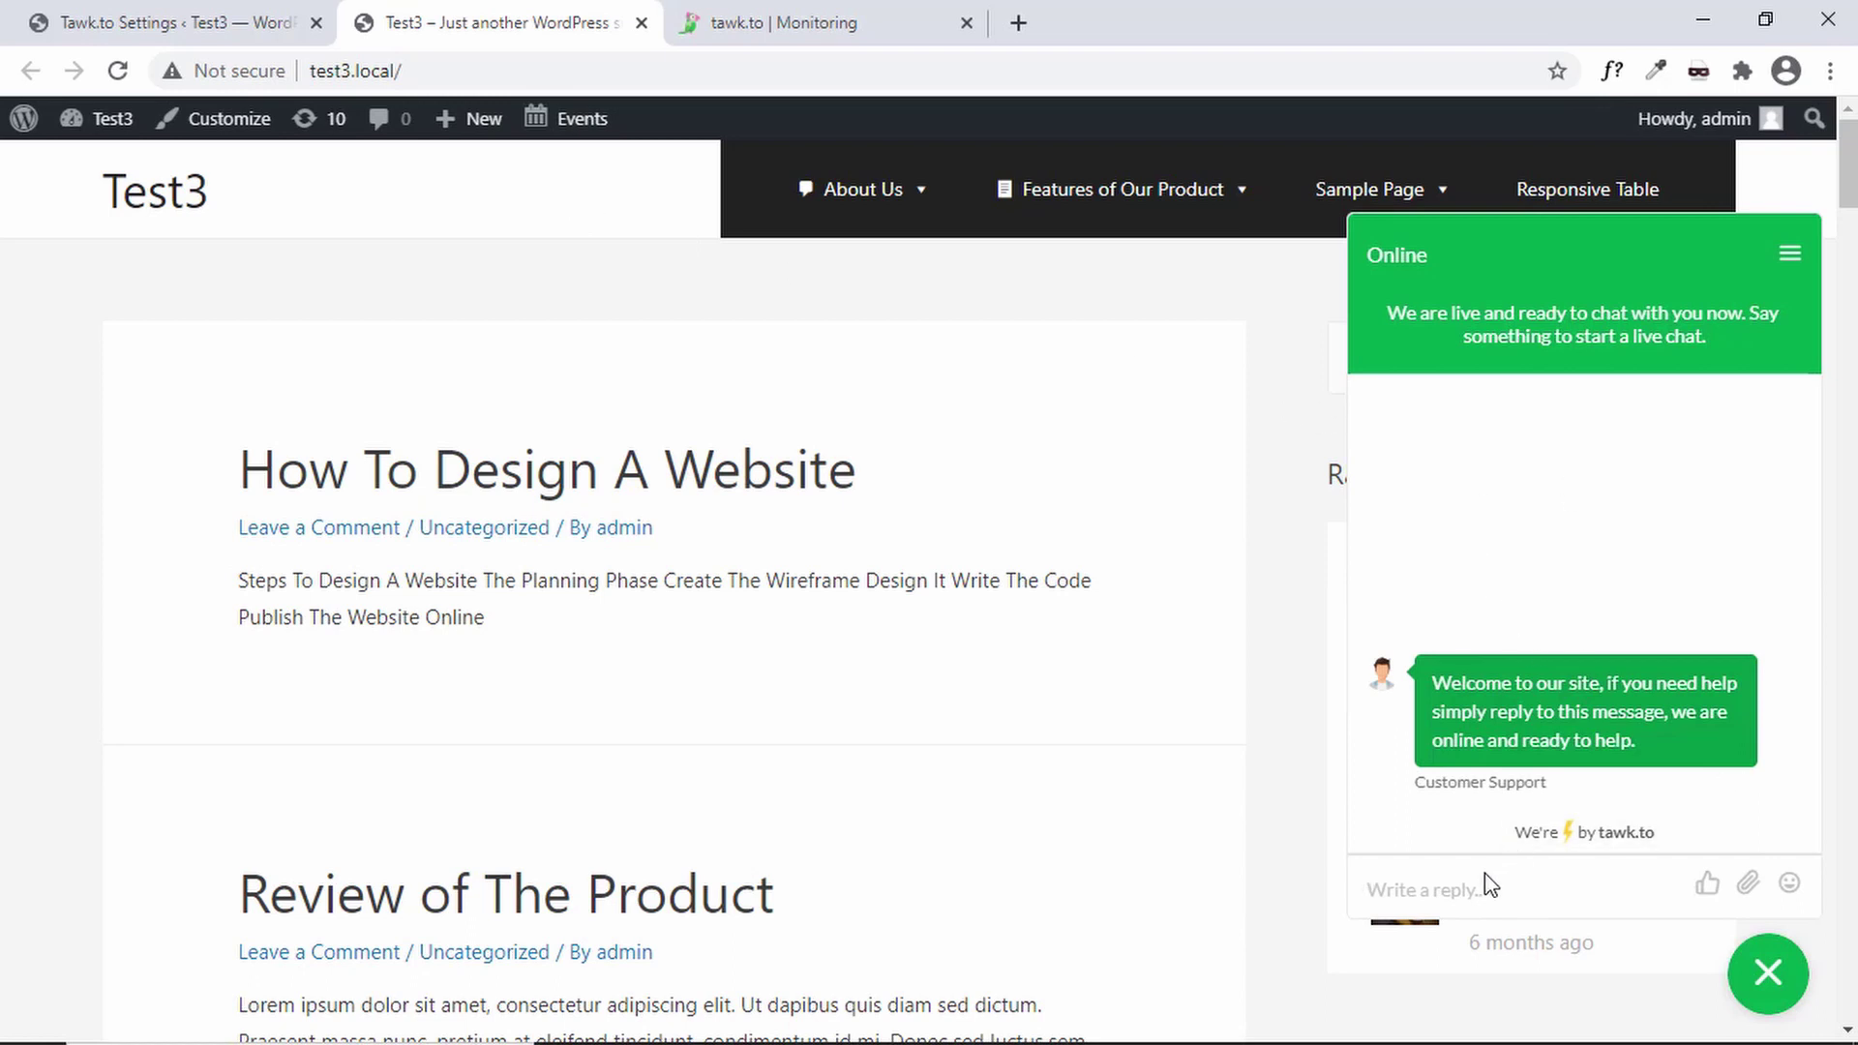
{"action": "type", "text": "Hel"}
{"action": "key", "text": "Return"}
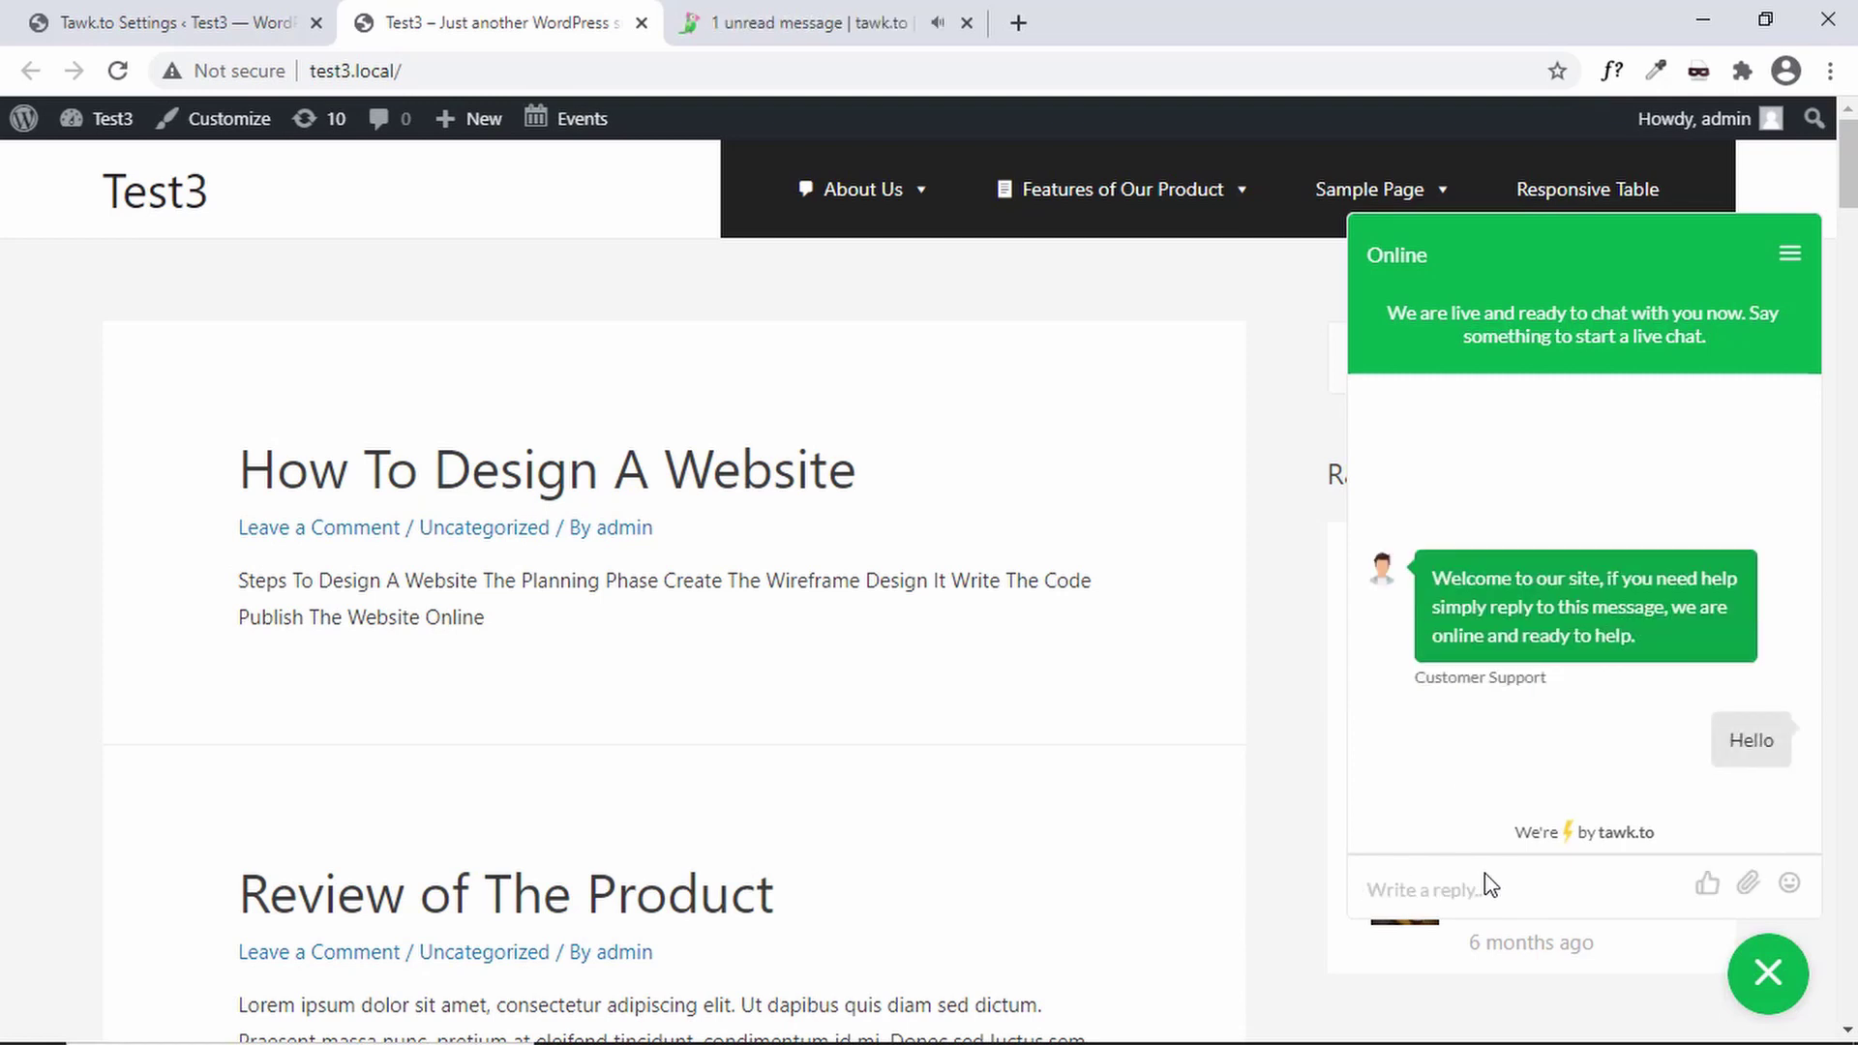
{"action": "key", "text": "ctrl+Tab"}
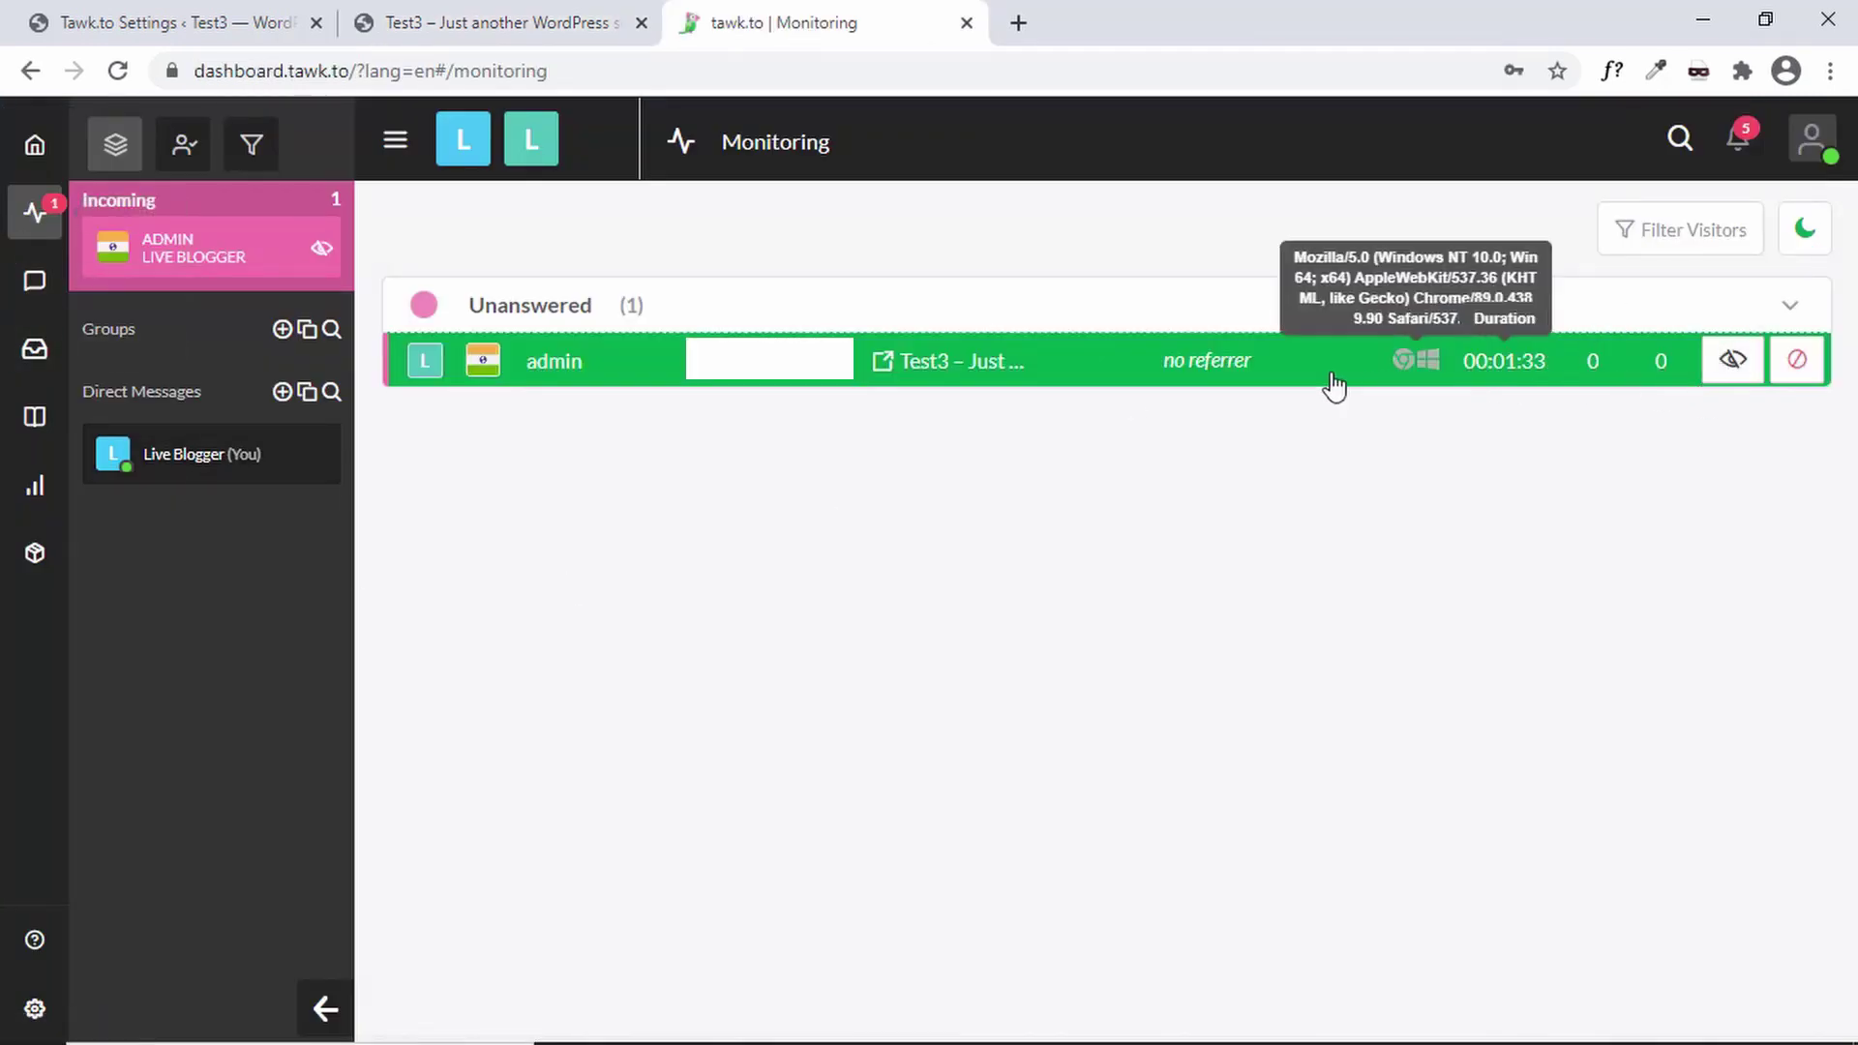
- Open the visitor's unanswered chat from Monitoring, comparing it with the site's widget
{"action": "left_click", "coordinate": [1269, 368]}
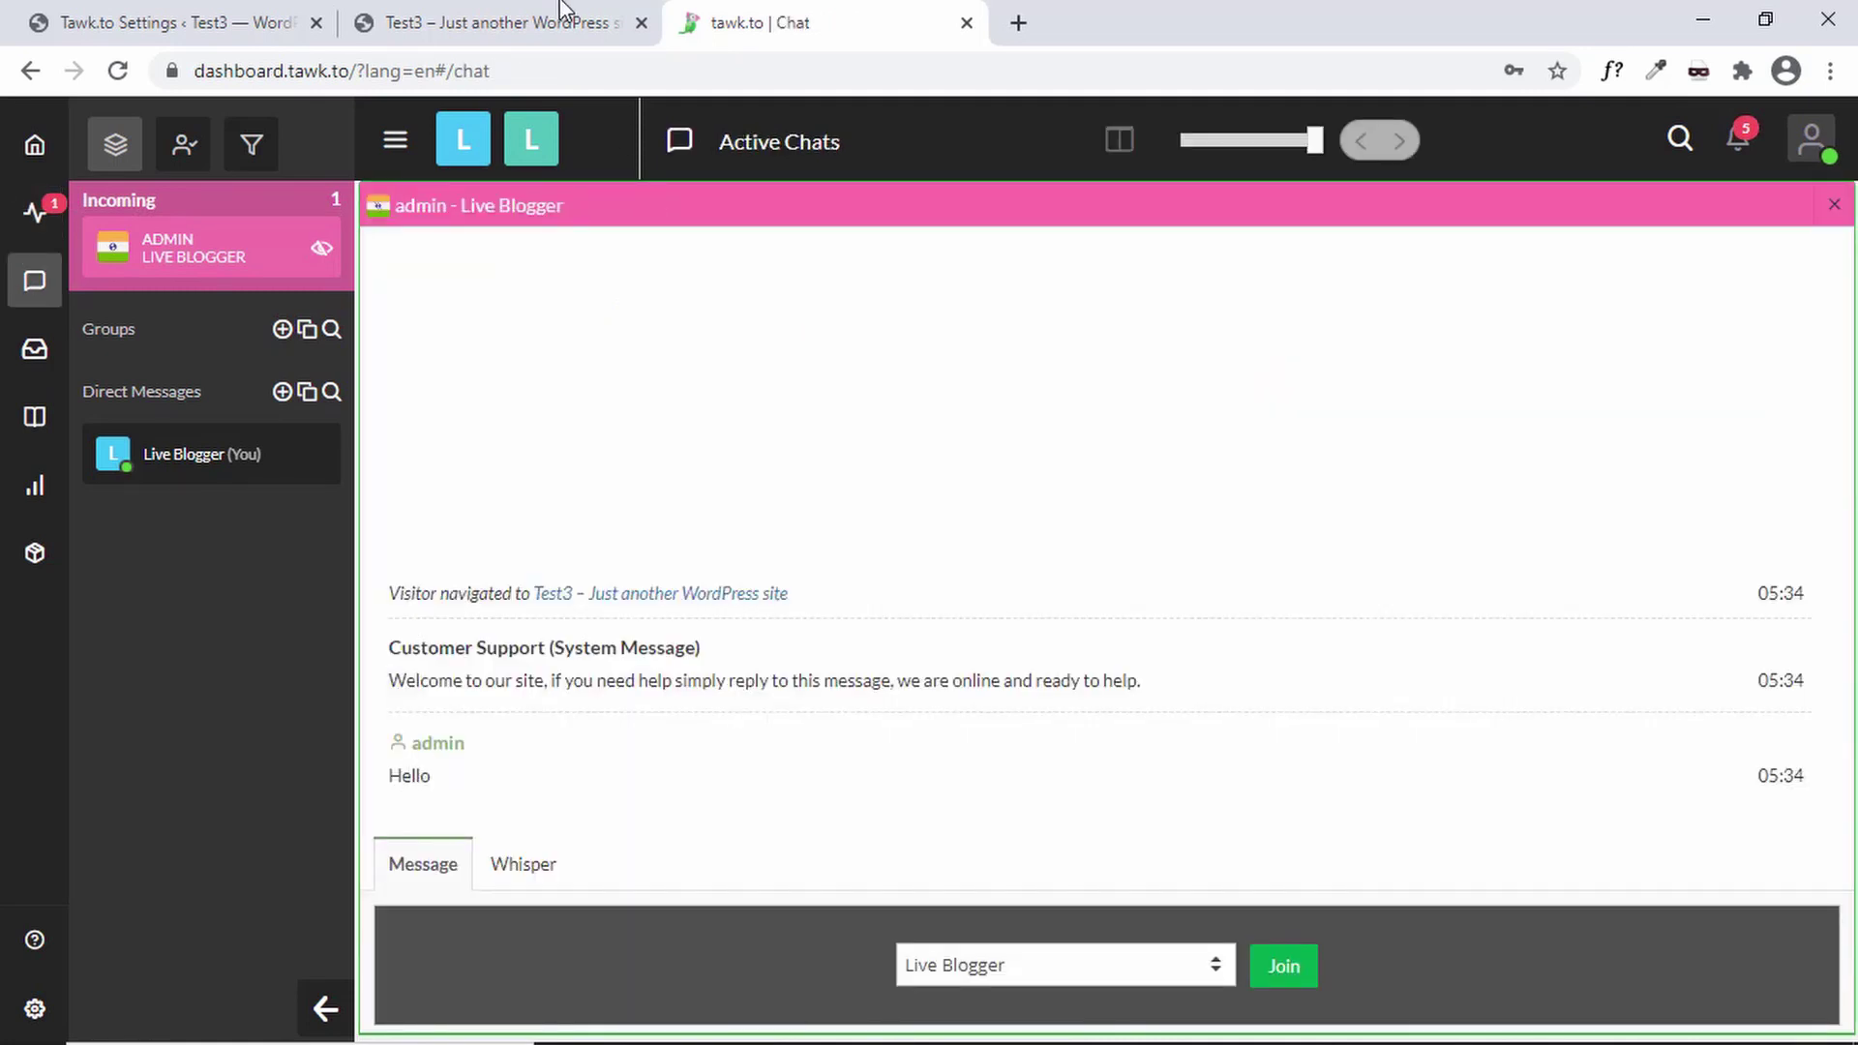
{"action": "left_click", "coordinate": [508, 20]}
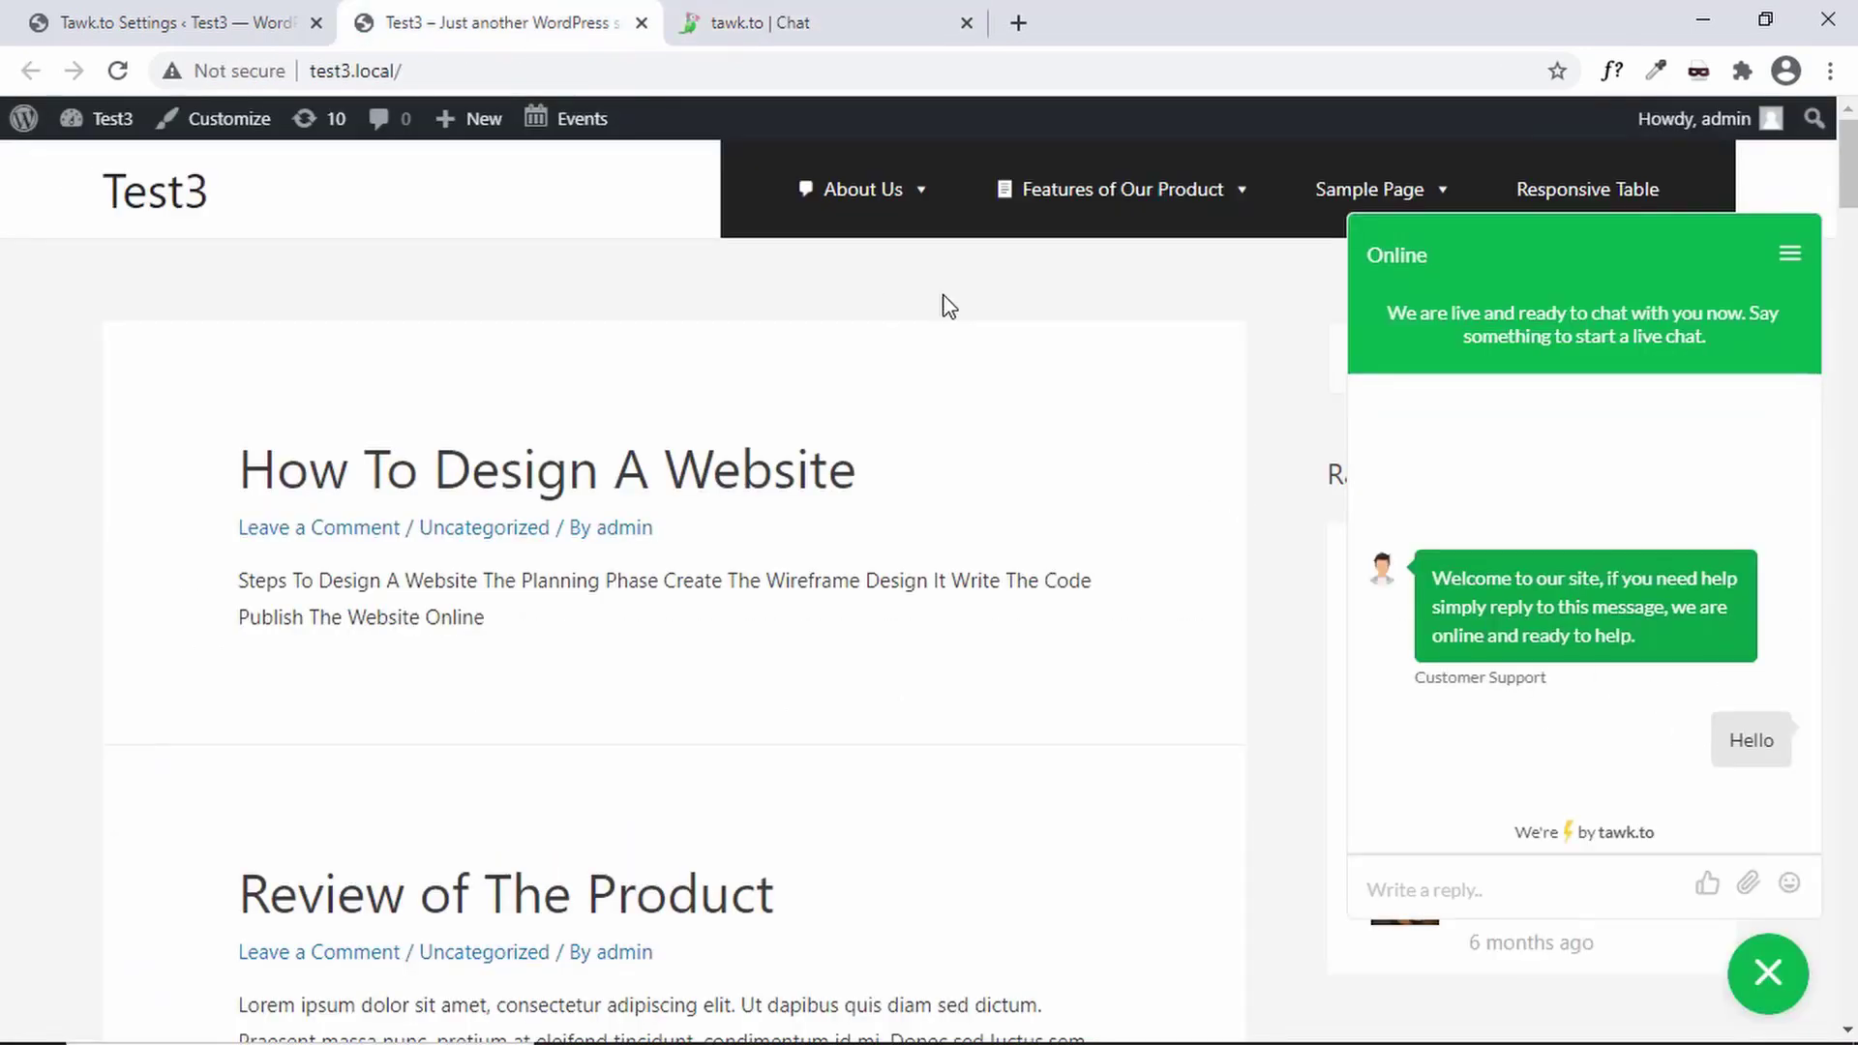
{"action": "left_click", "coordinate": [737, 20]}
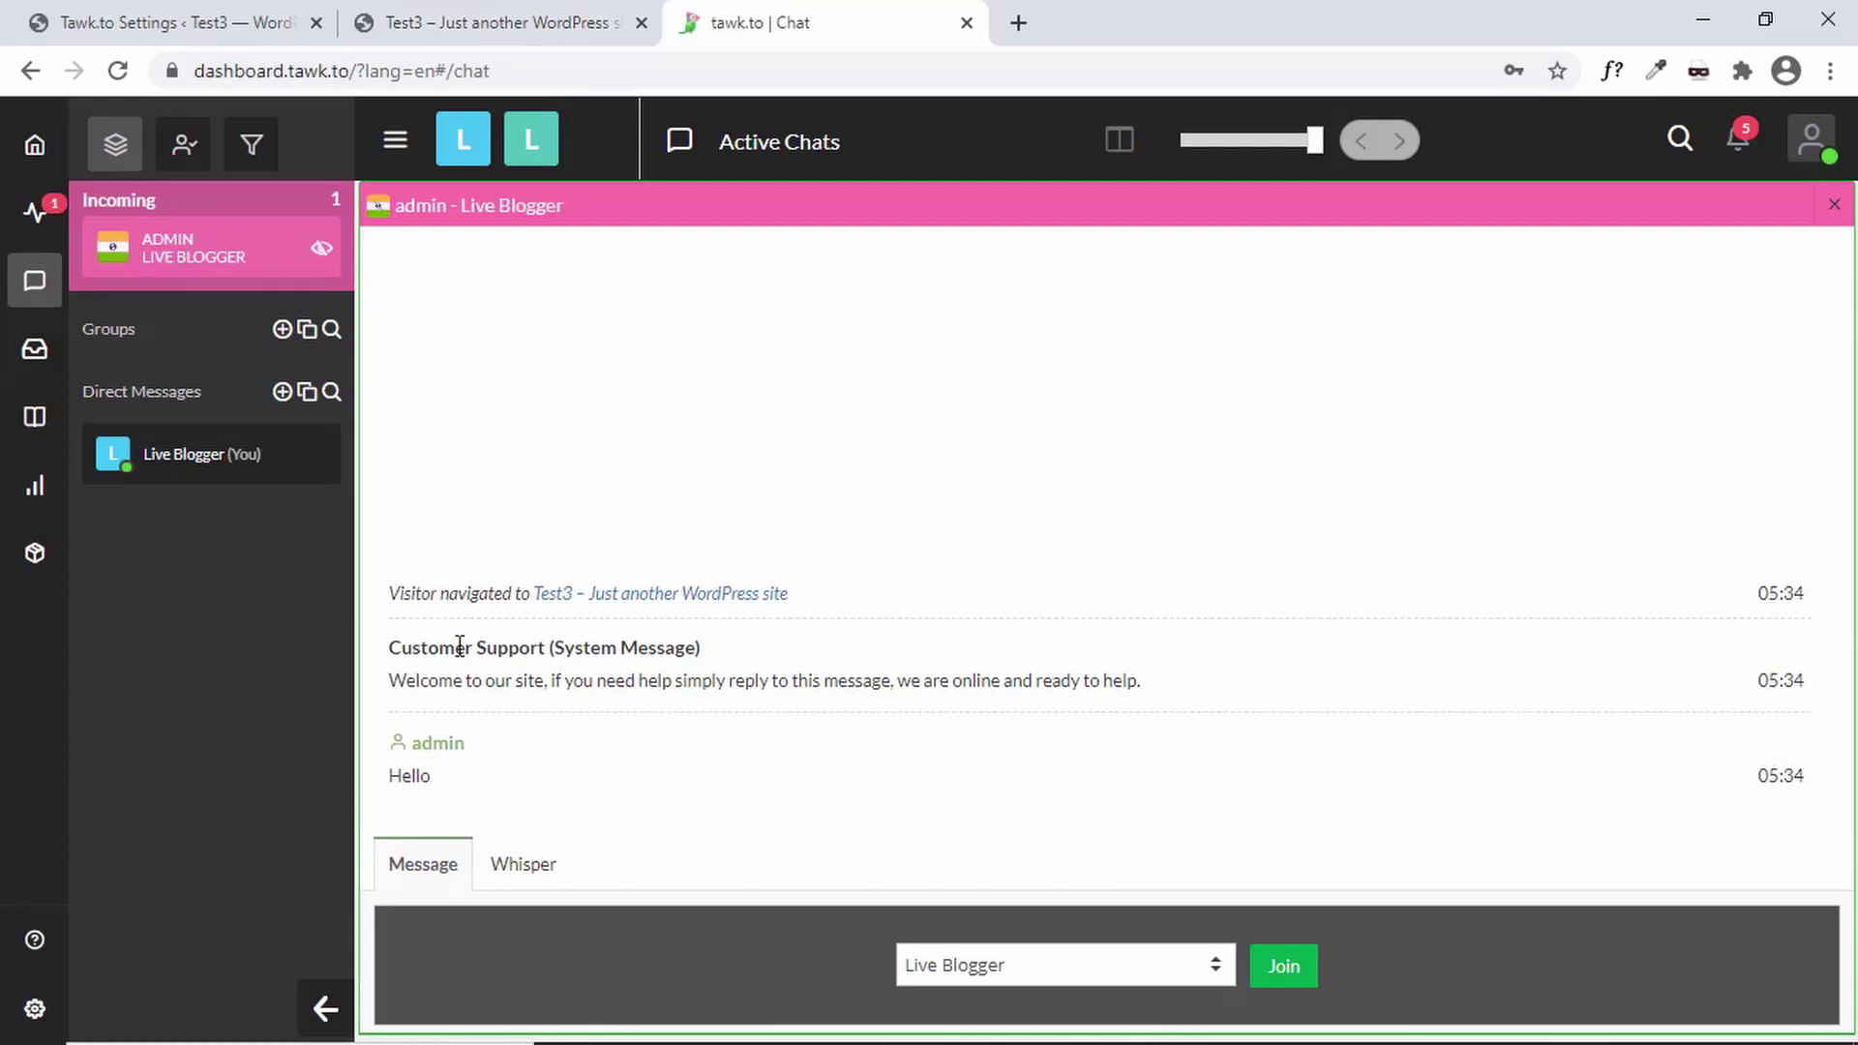
{"action": "left_click", "coordinate": [503, 22]}
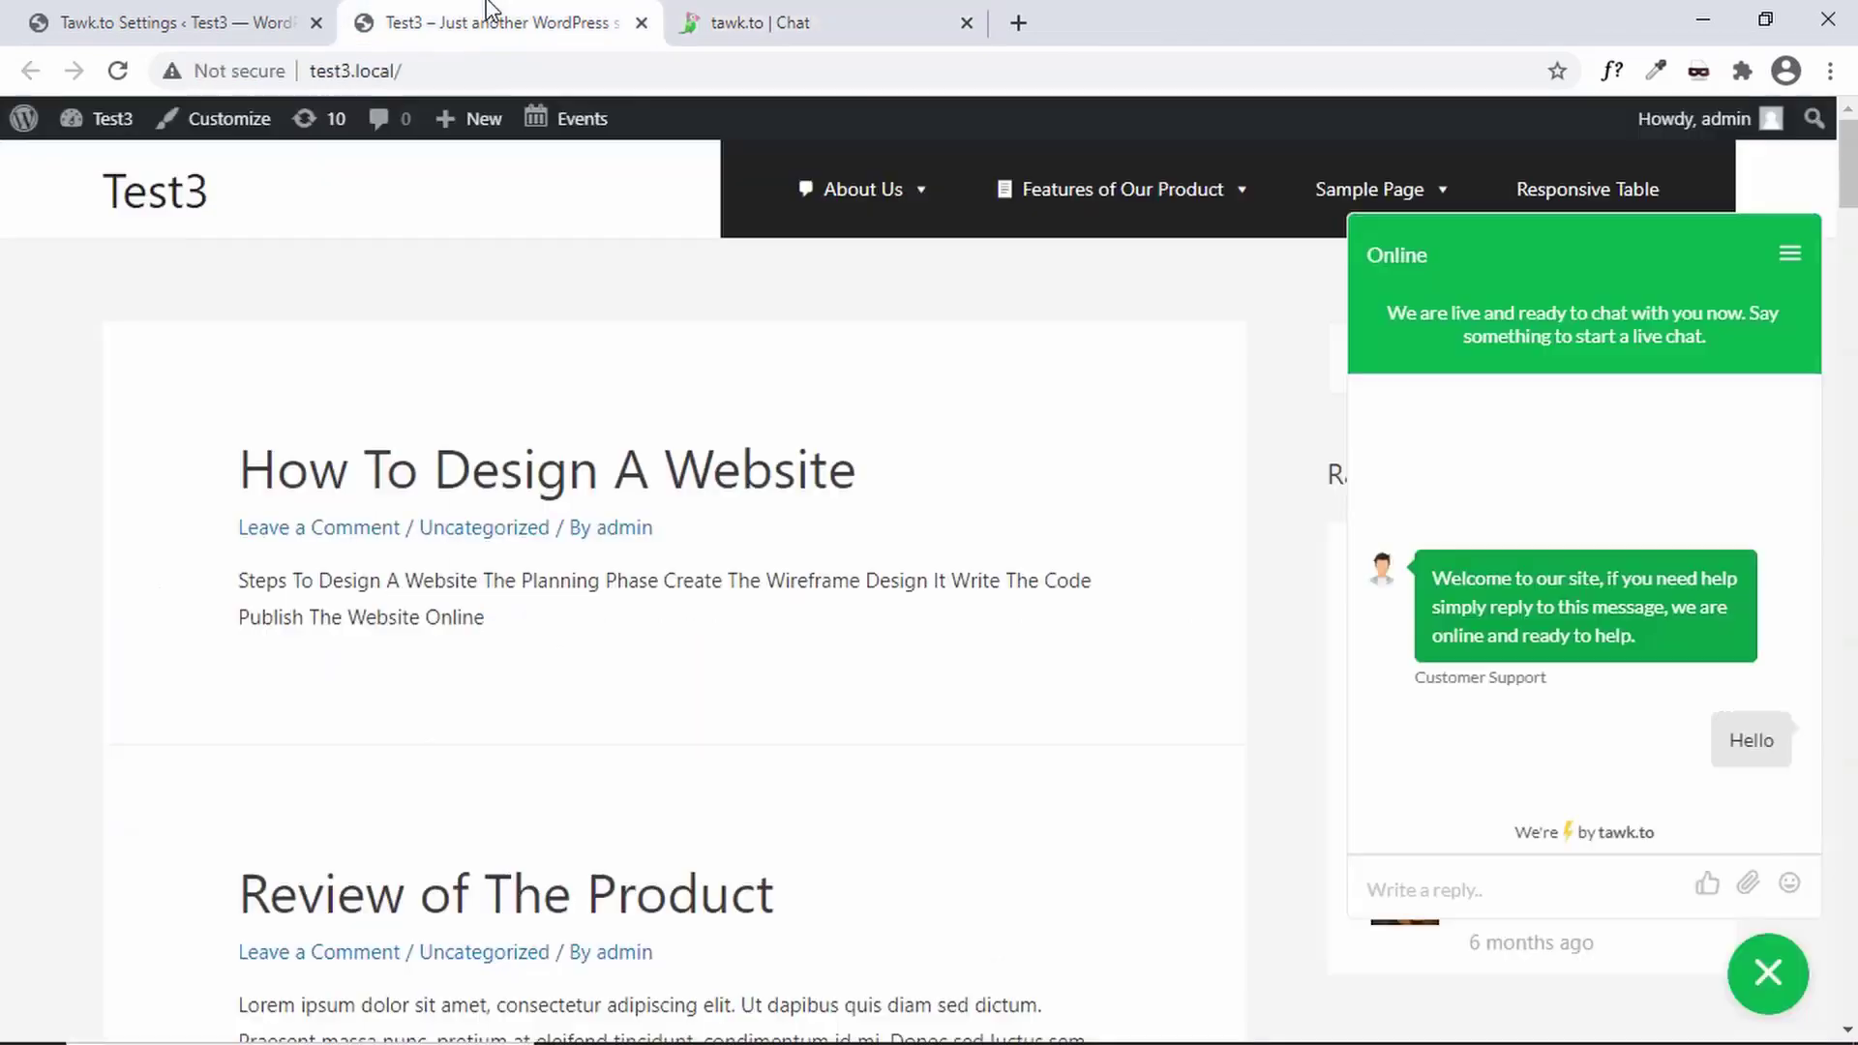
{"action": "mouse_move", "coordinate": [1727, 118]}
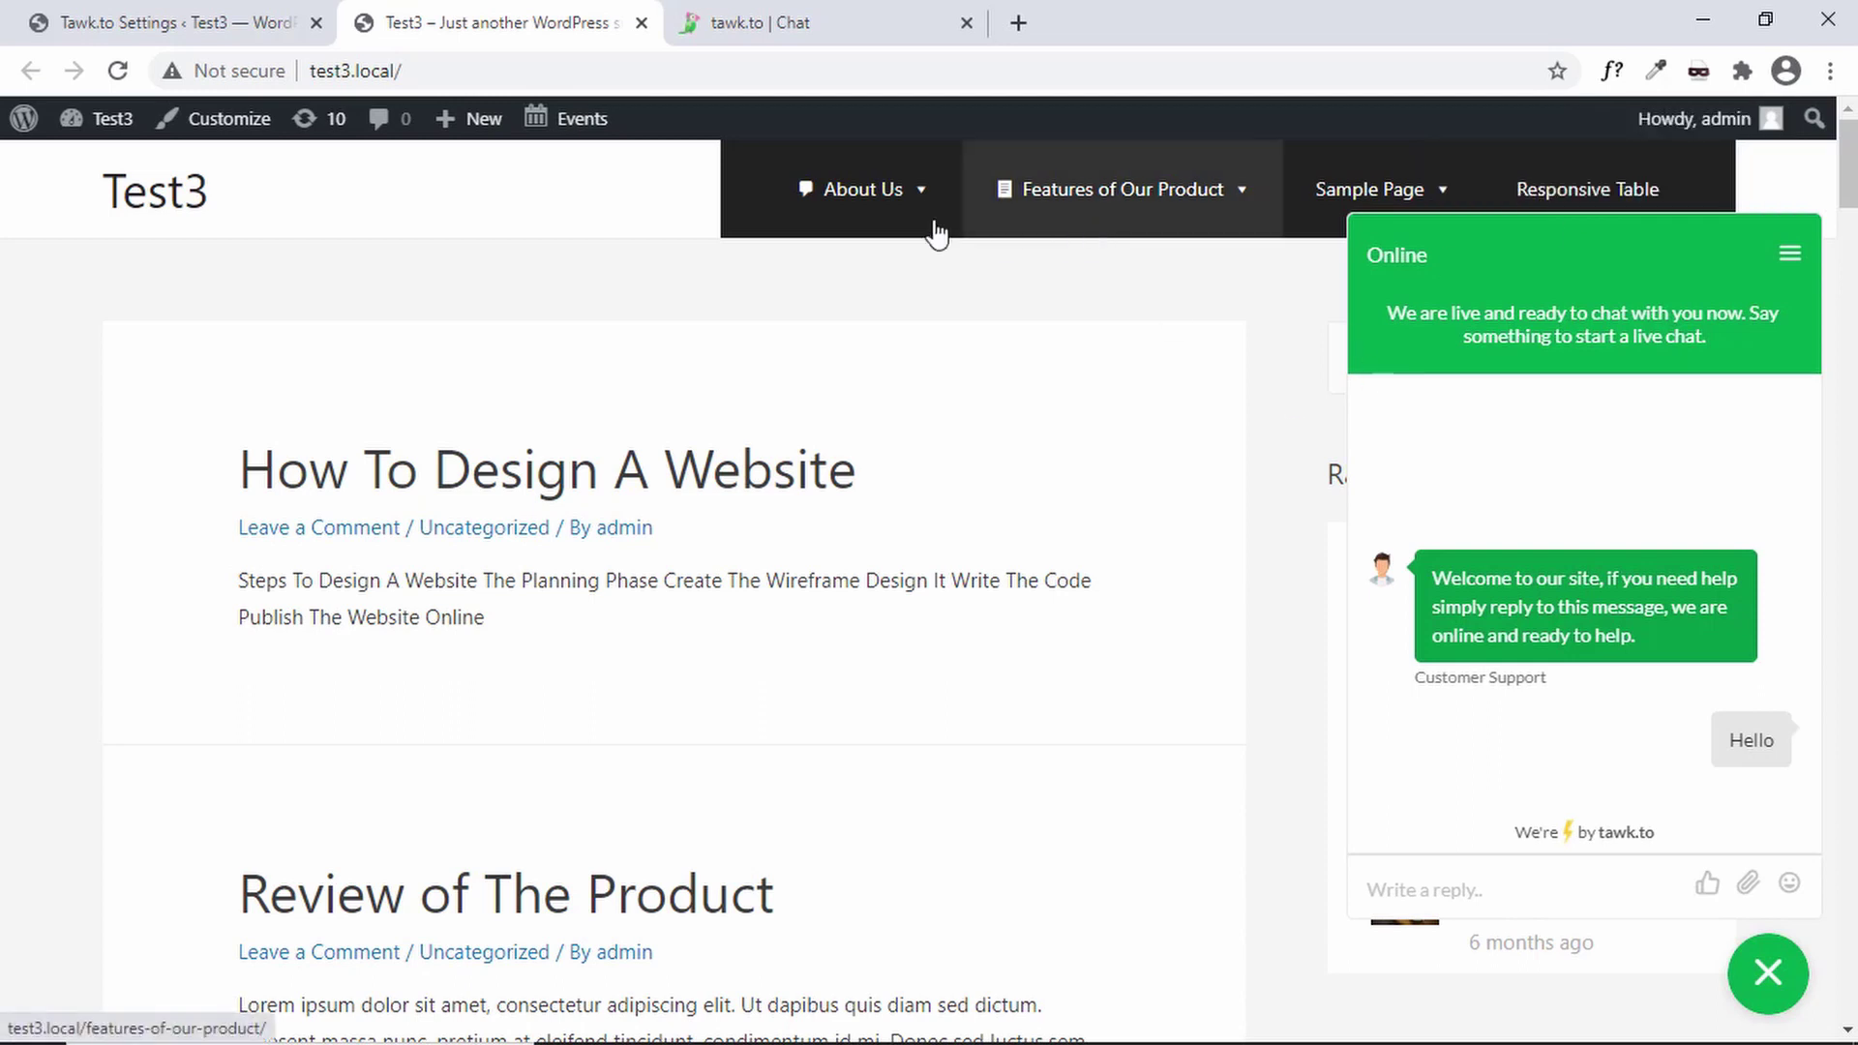
{"action": "left_click", "coordinate": [741, 19]}
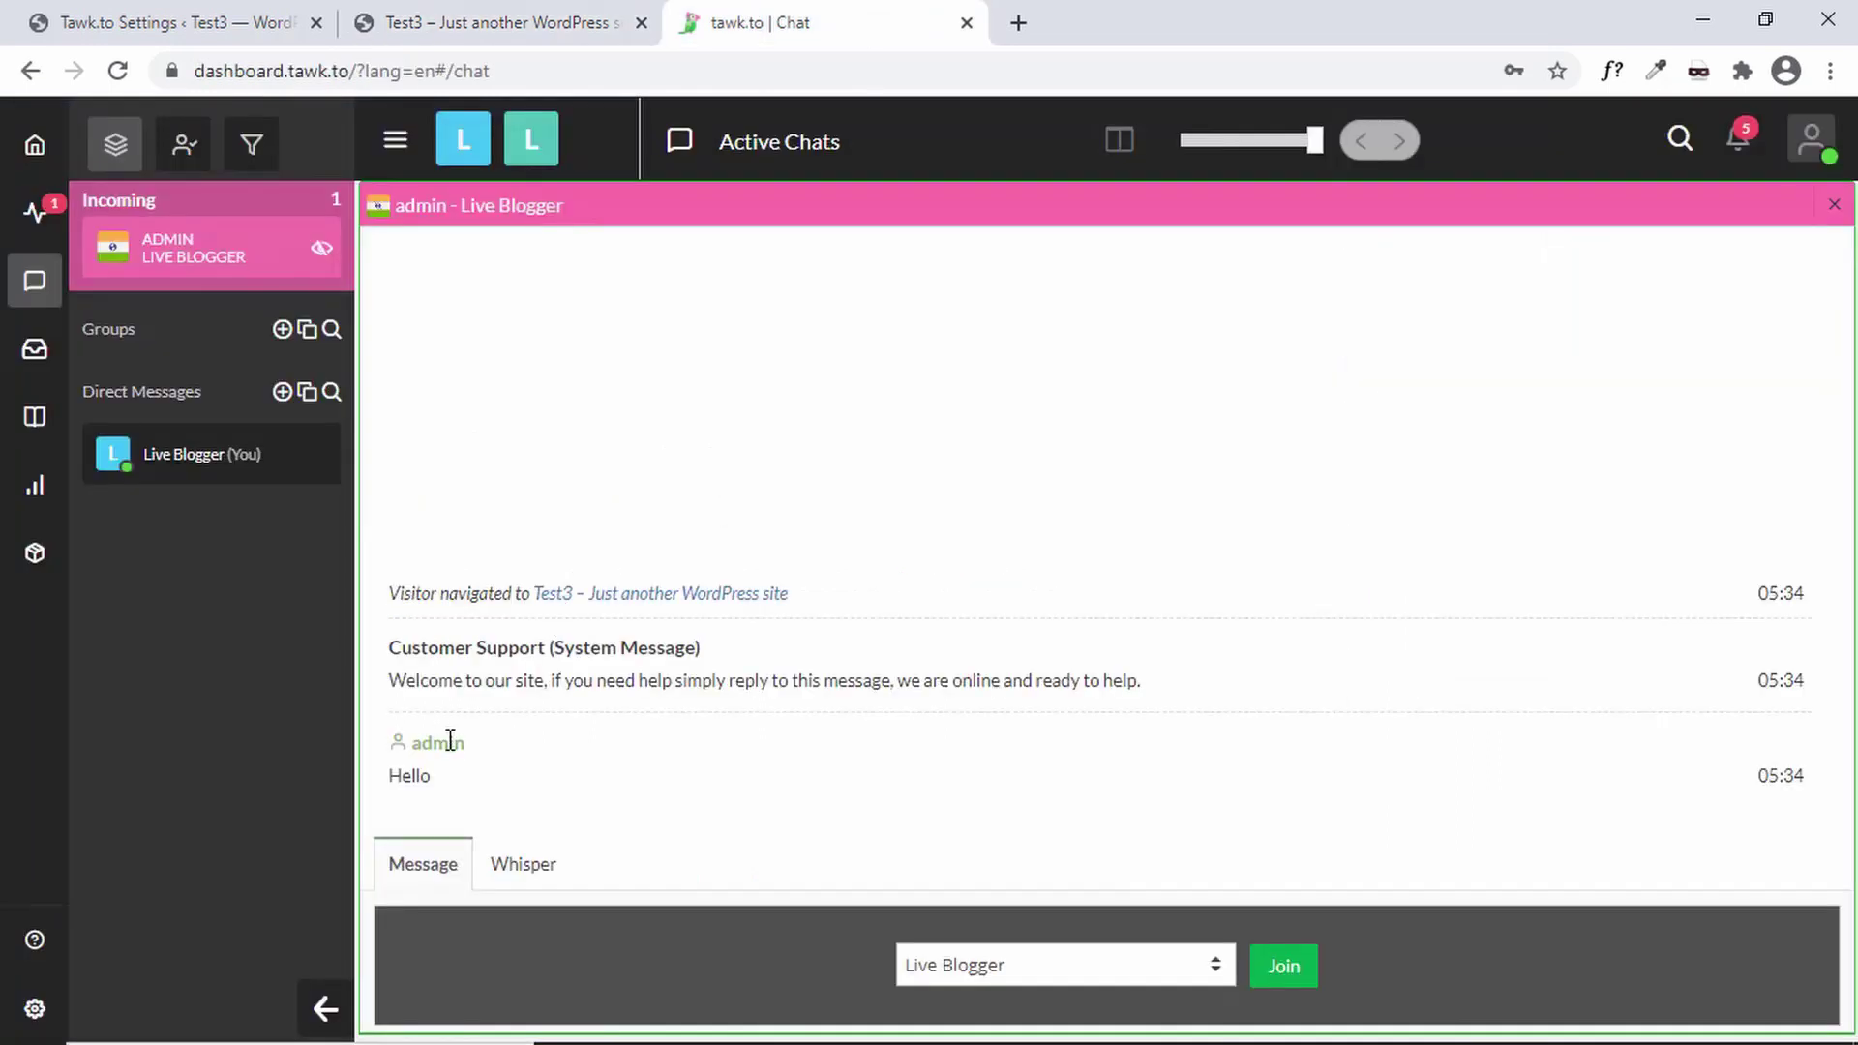
- Join the chat as Live Blogger and reply 'Hi, how may I help you?'
{"action": "left_click", "coordinate": [1147, 971]}
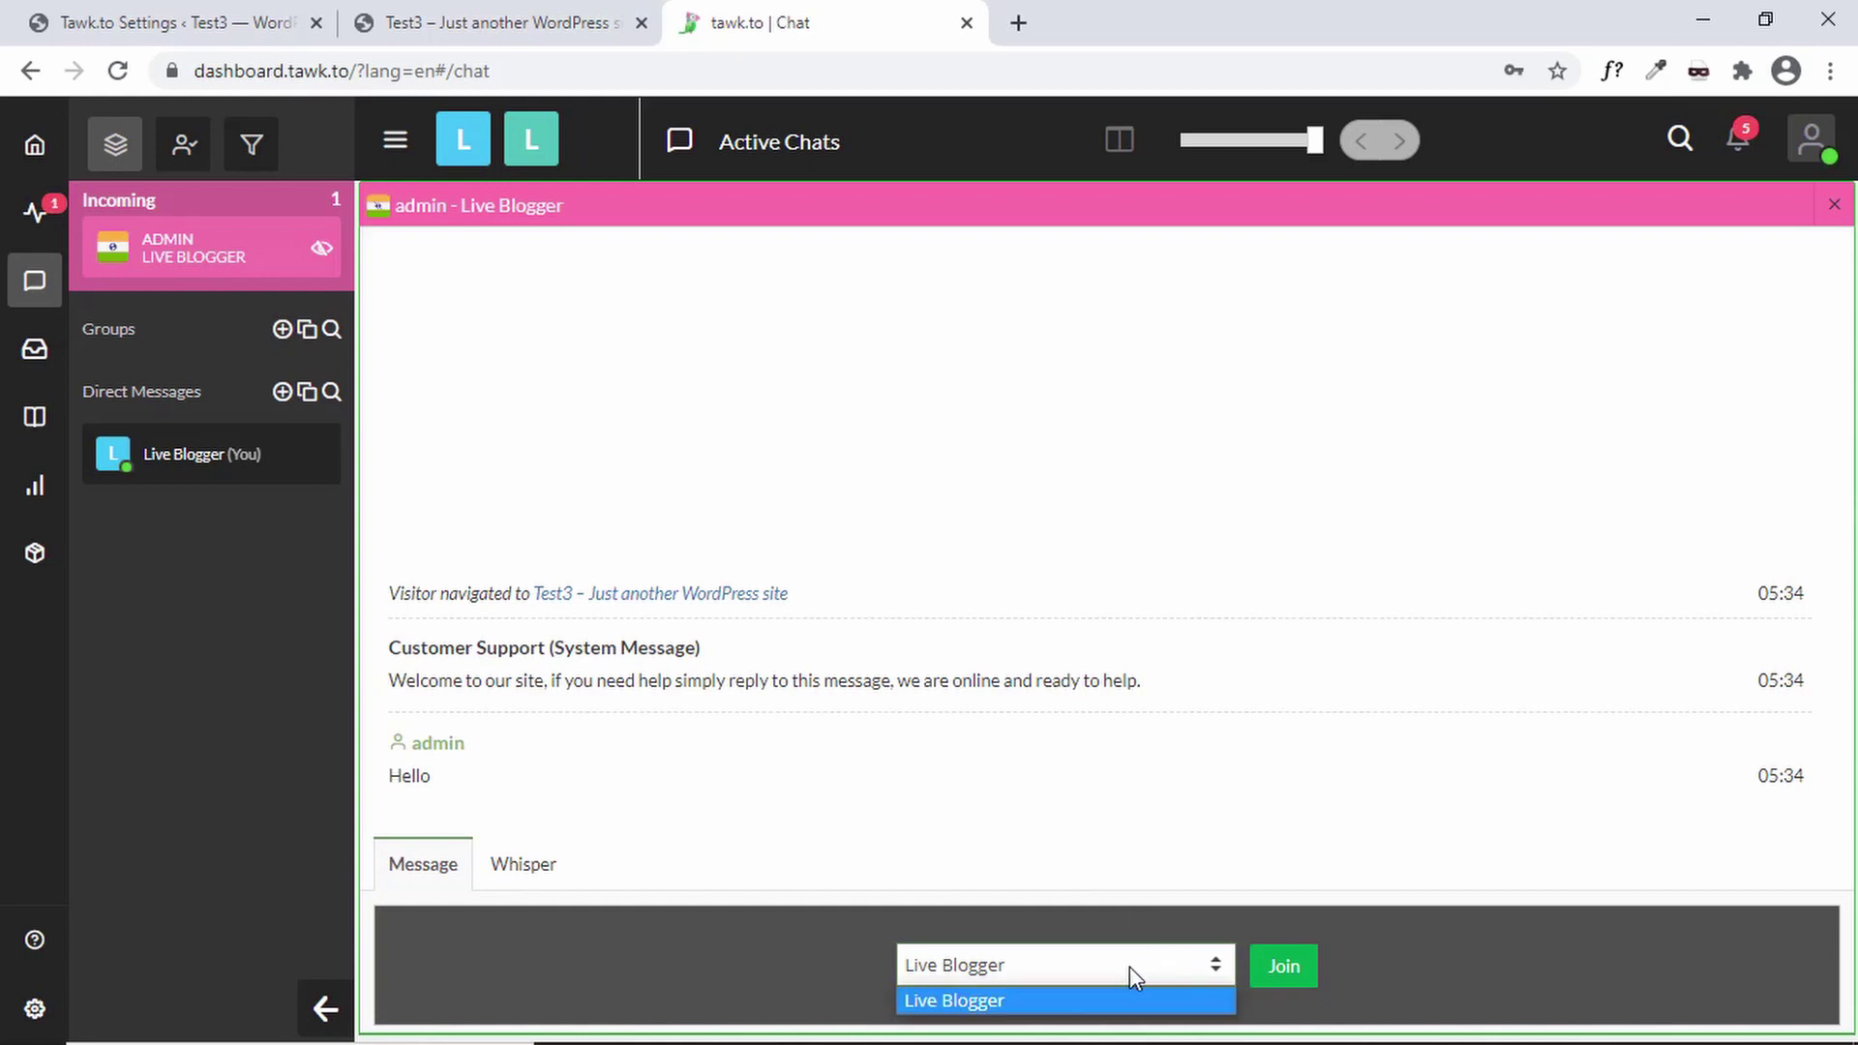
{"action": "left_click", "coordinate": [1081, 976]}
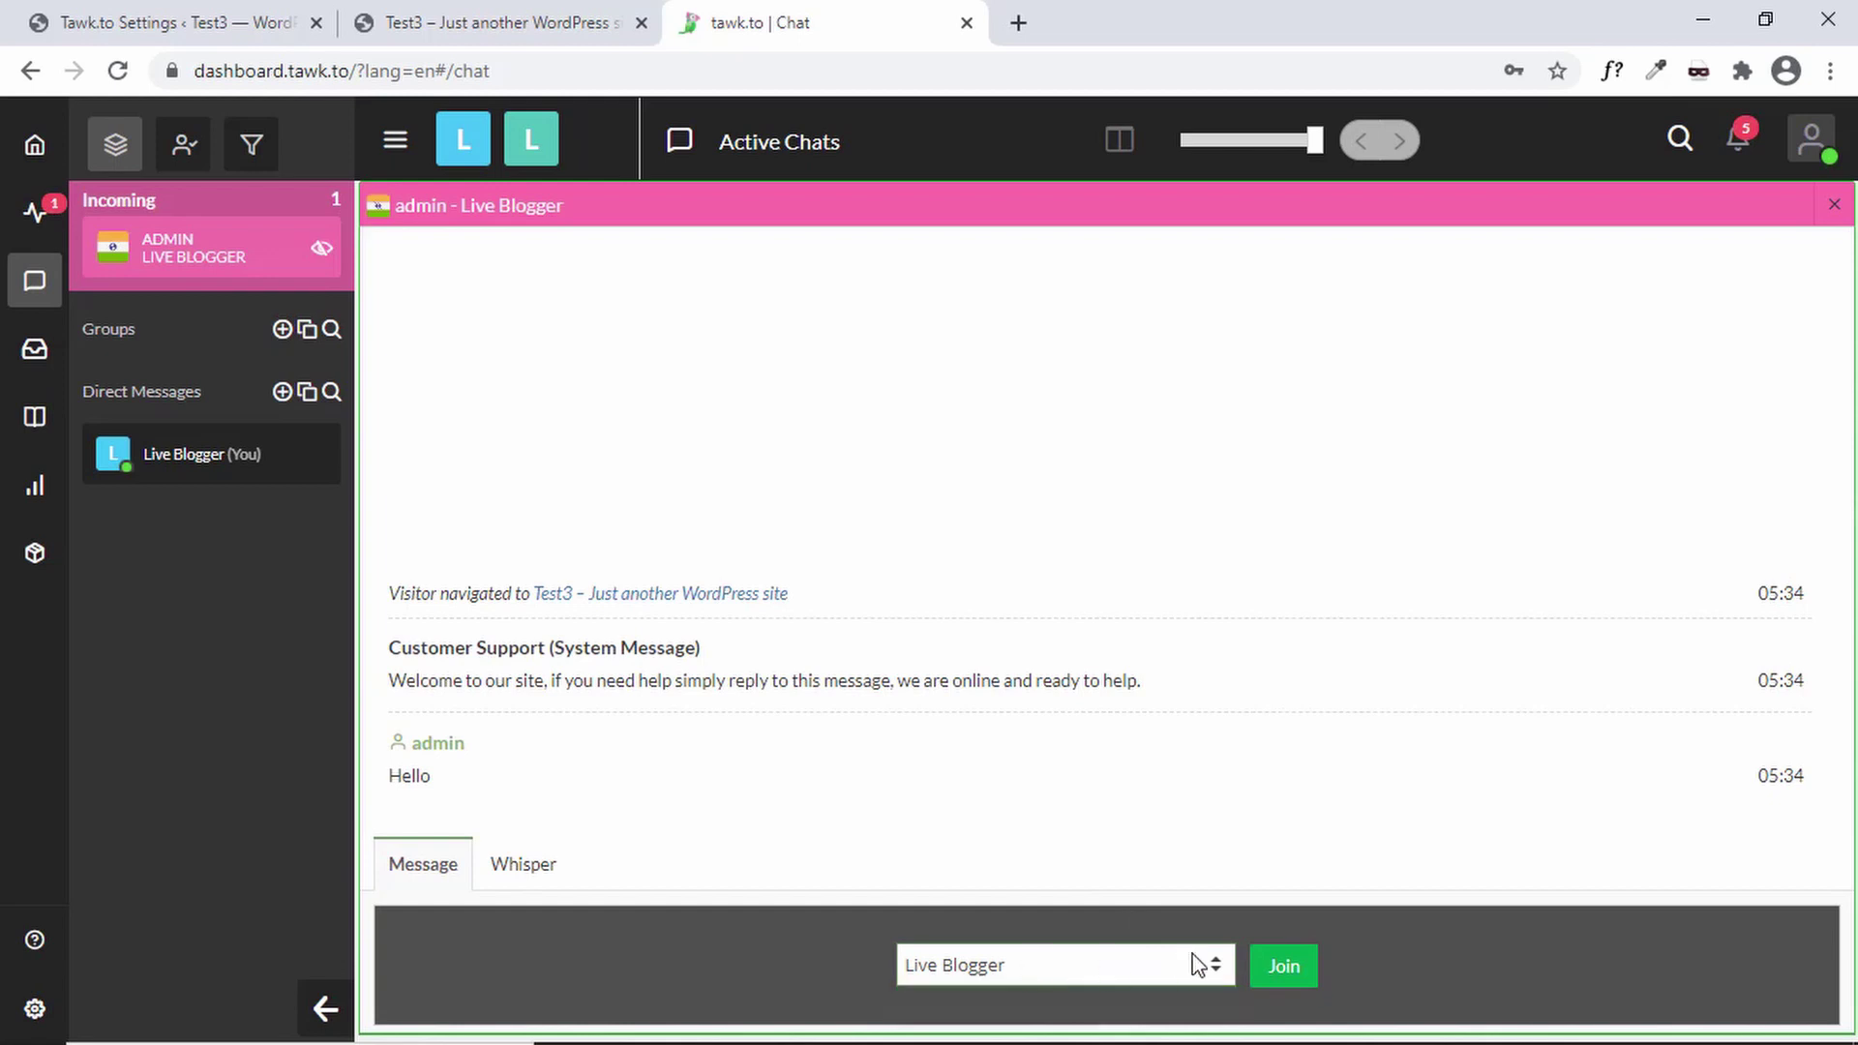
{"action": "left_click", "coordinate": [1284, 966]}
{"action": "left_click", "coordinate": [557, 933]}
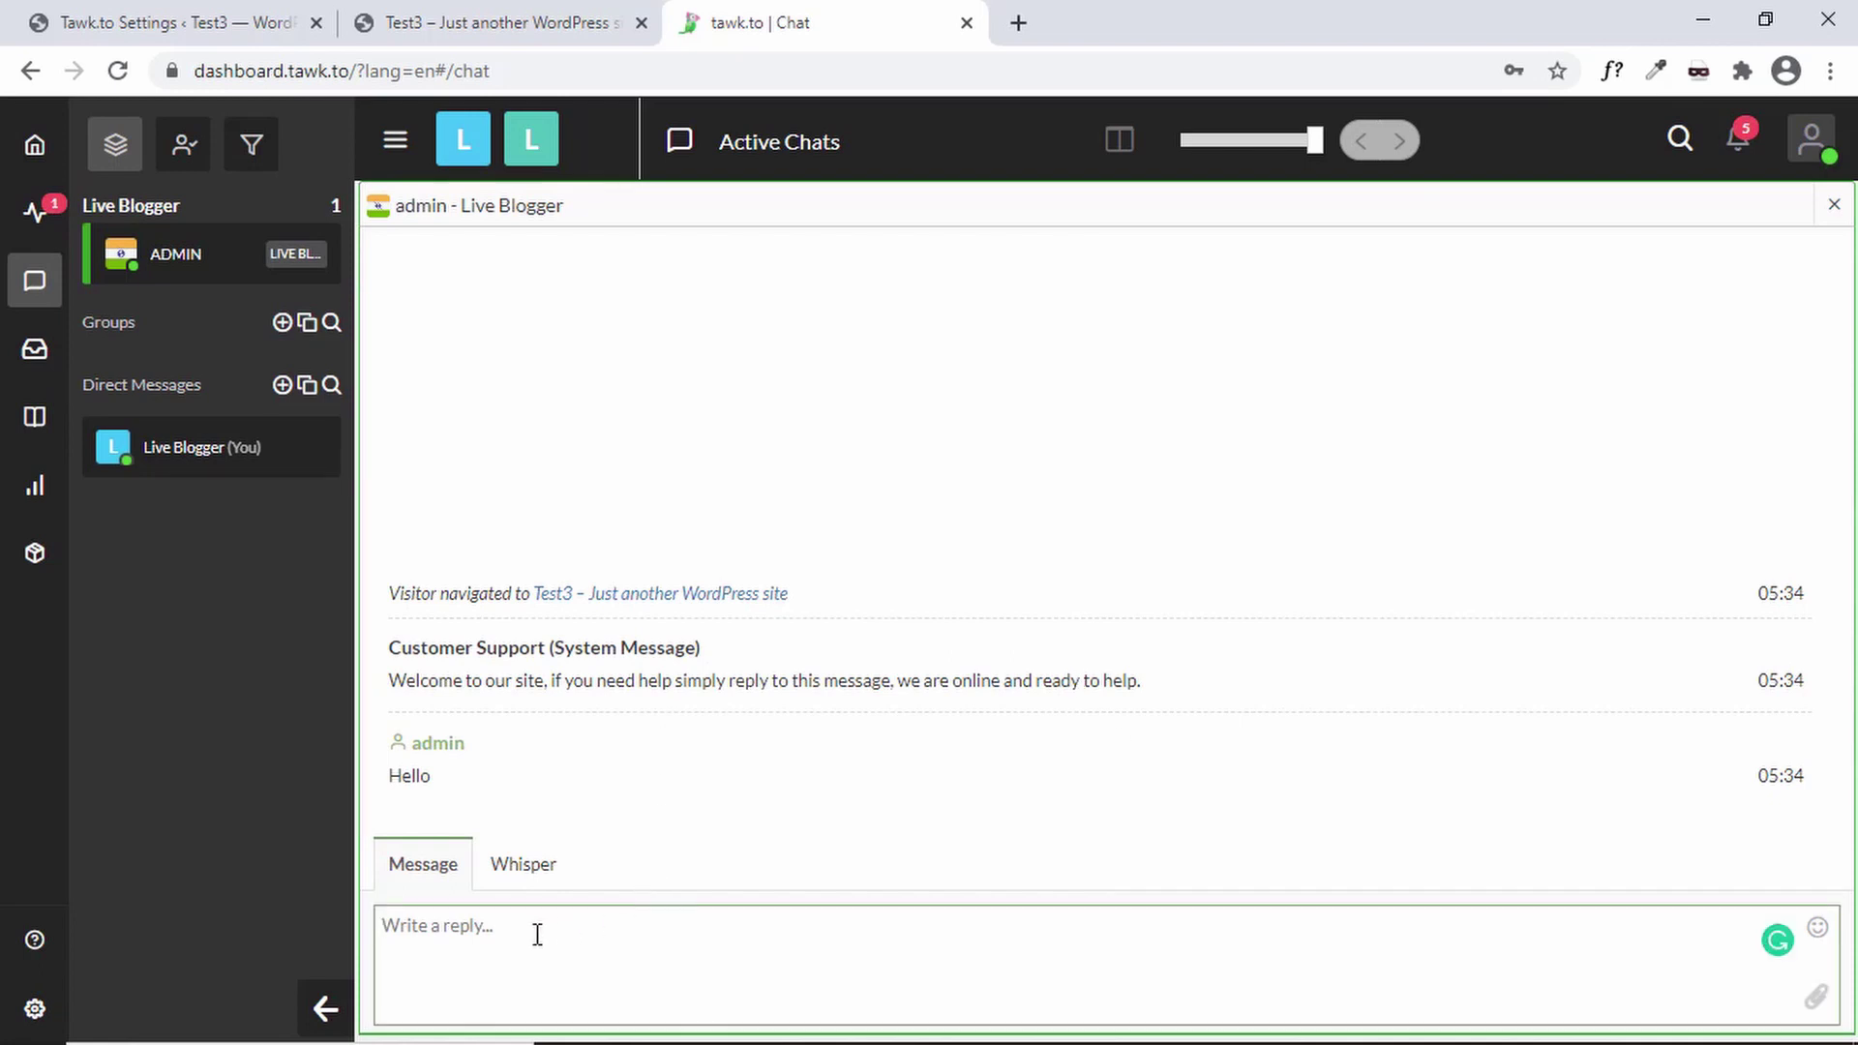
{"action": "type", "text": "Hi, how may I help you?"}
{"action": "key", "text": "Return"}
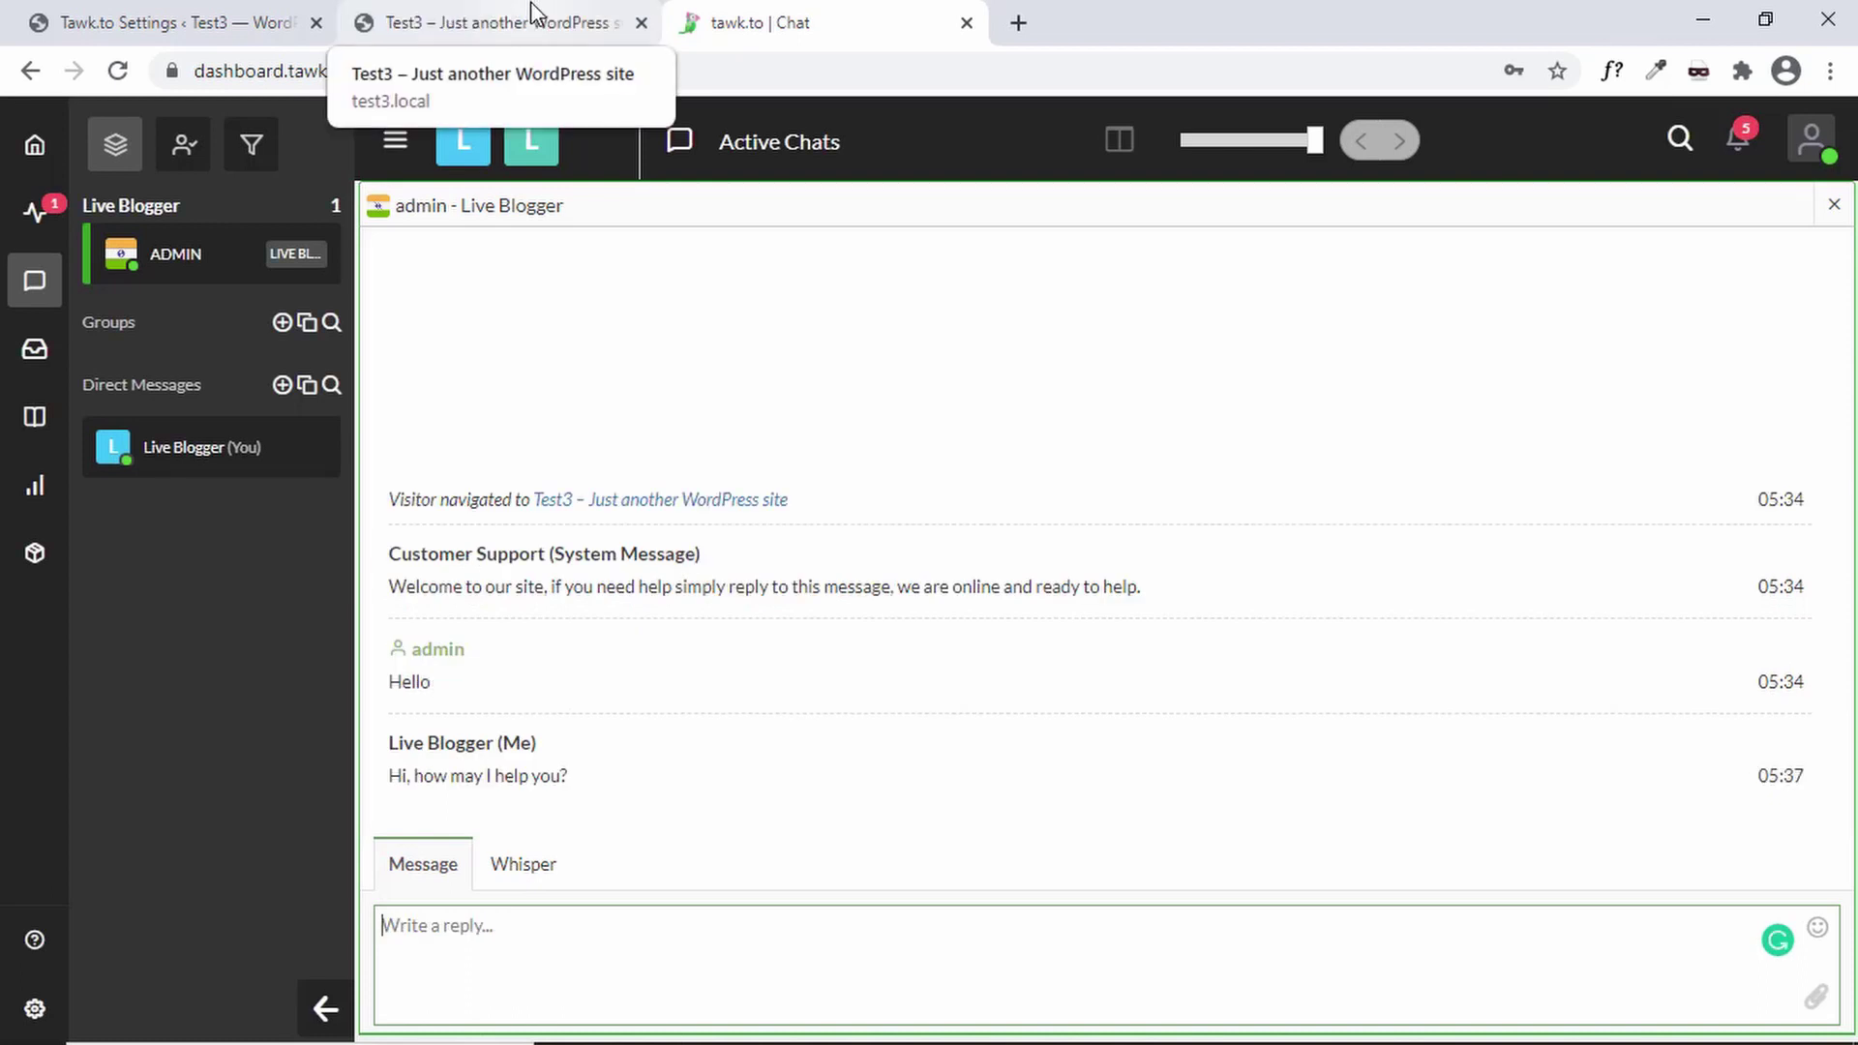
- Check the agent's reply in the site's chat widget, briefly selecting its text
{"action": "left_click", "coordinate": [523, 32]}
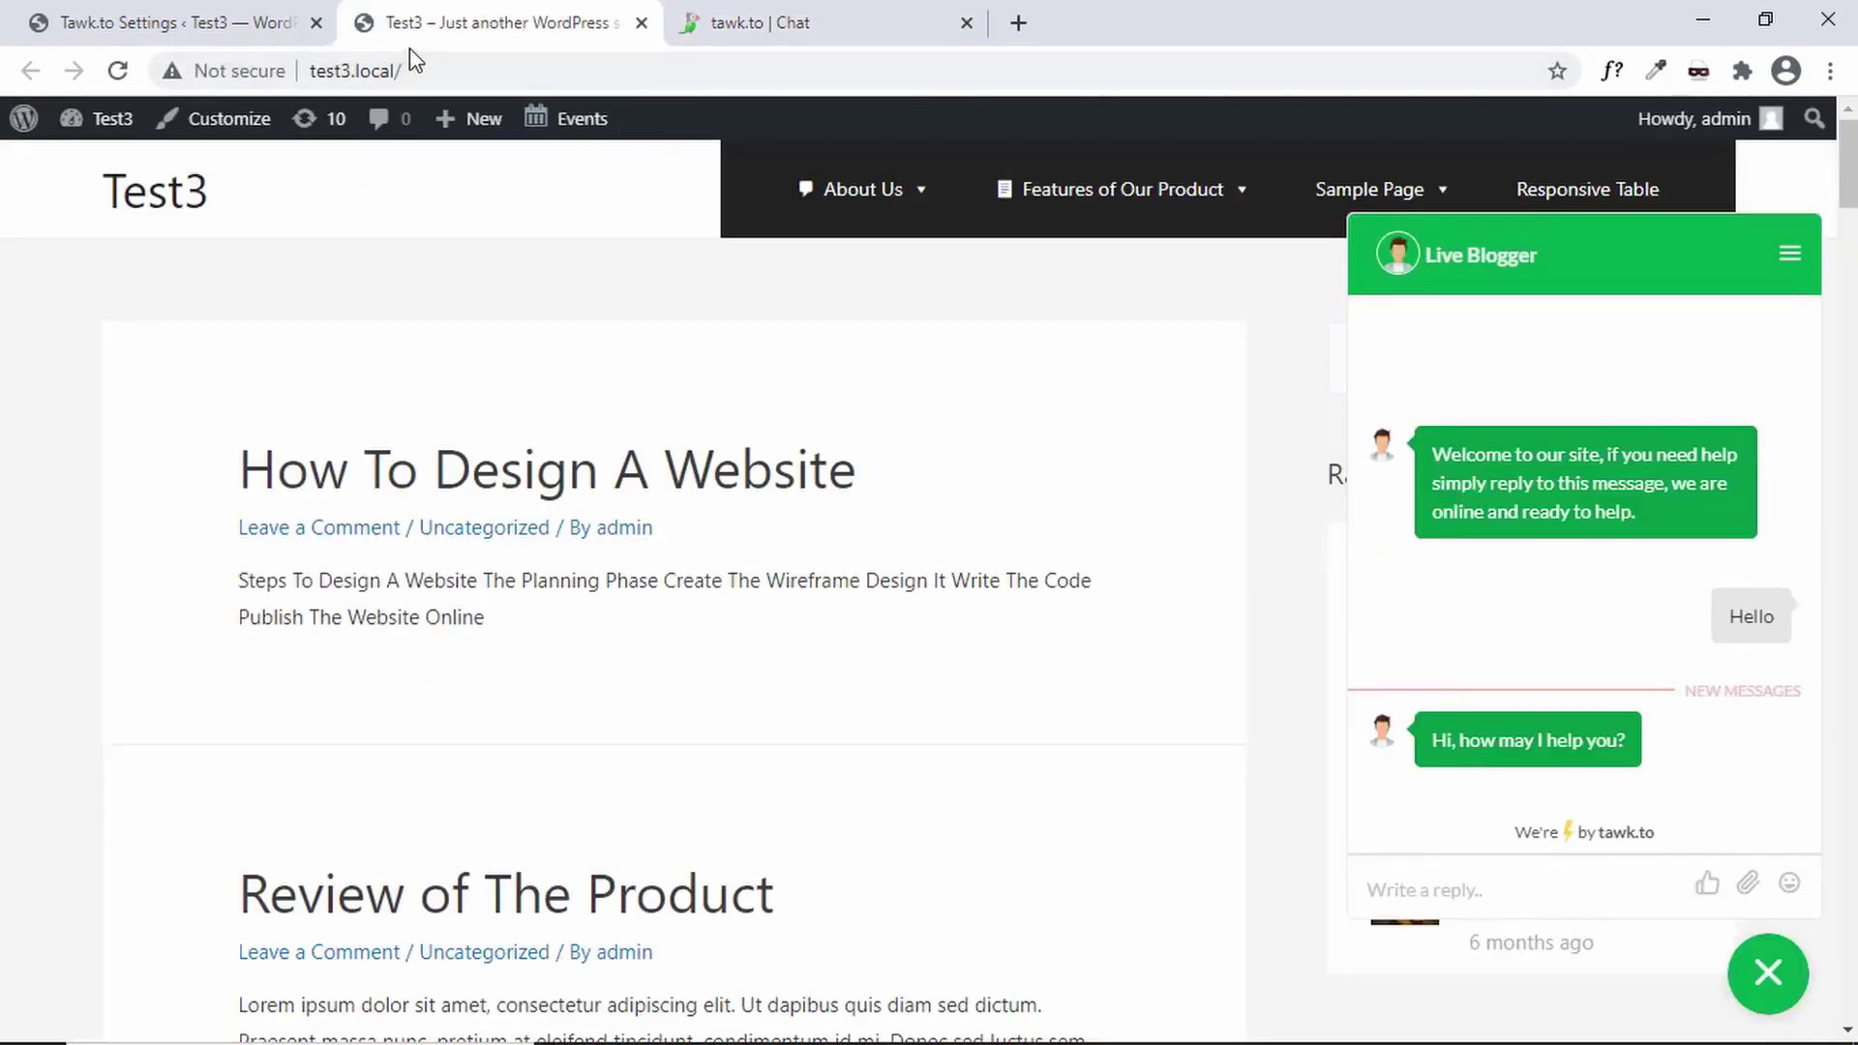
{"action": "left_click_drag", "start_coordinate": [1419, 747], "coordinate": [1601, 732]}
{"action": "left_click", "coordinate": [1675, 750]}
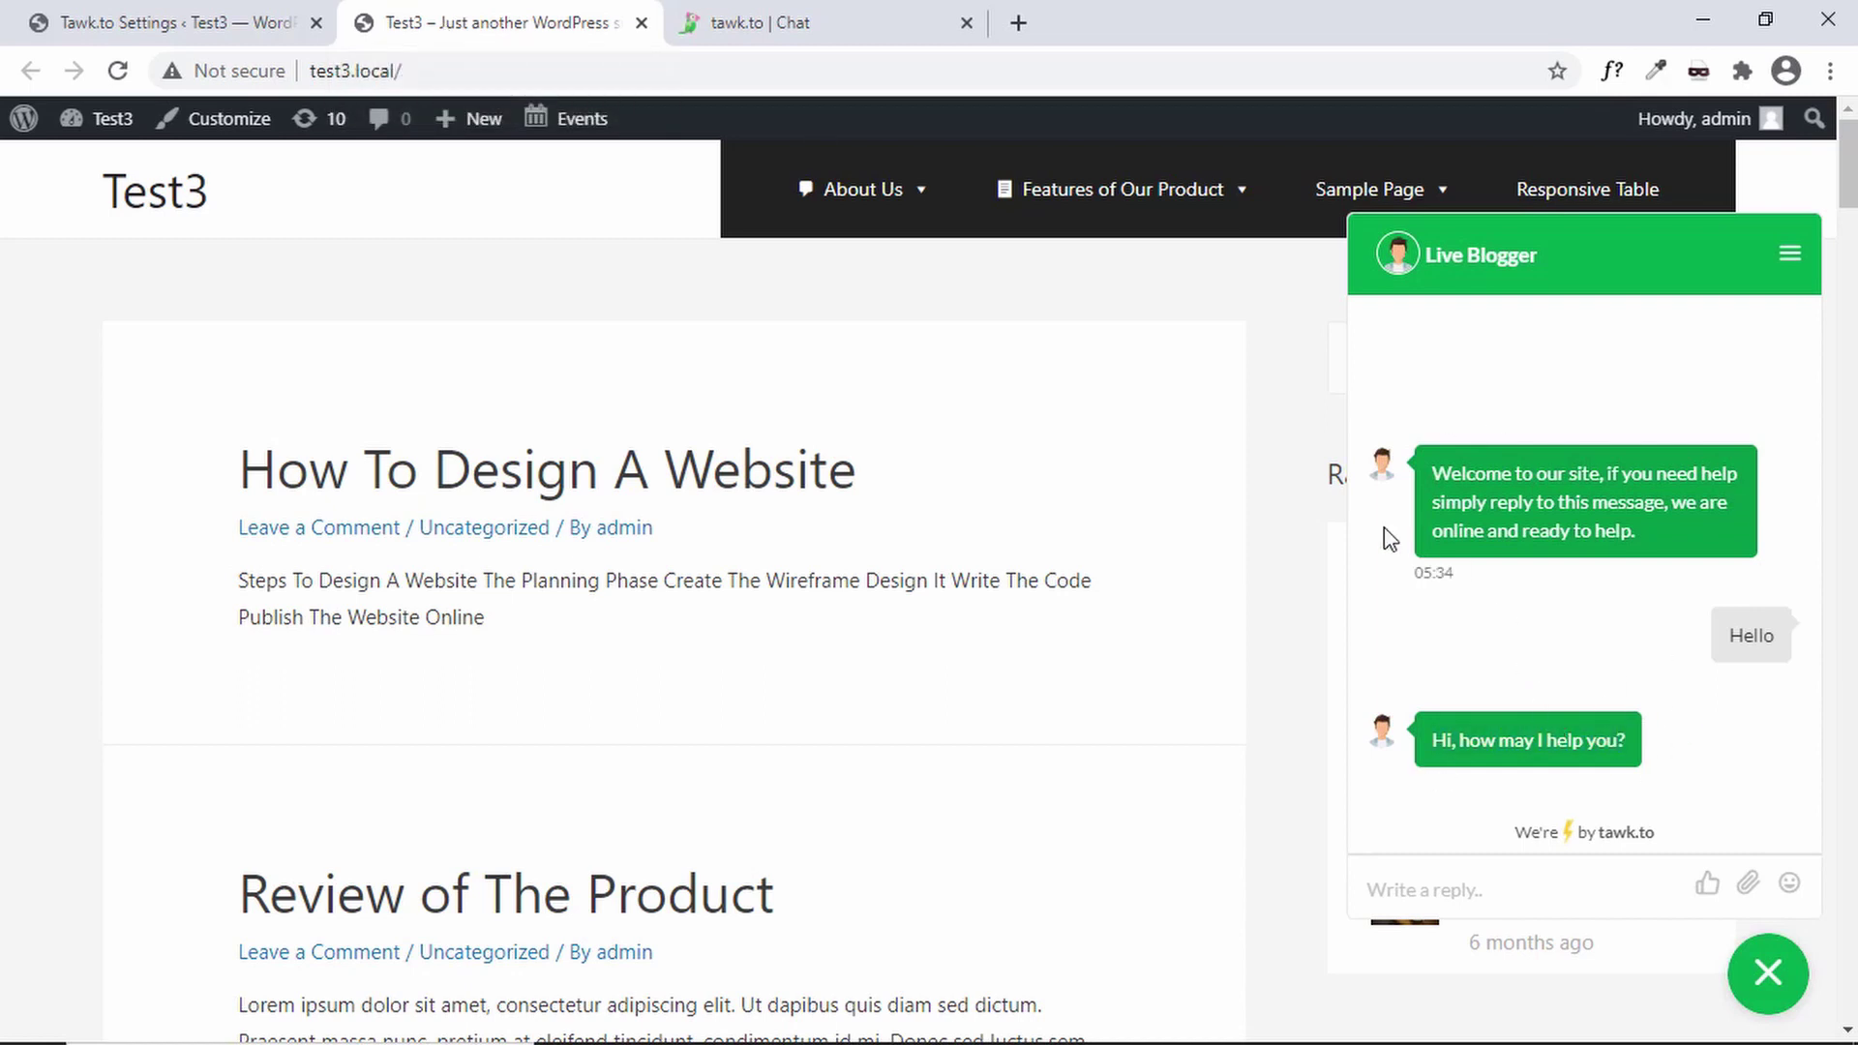
{"action": "left_click", "coordinate": [746, 22]}
{"action": "left_click", "coordinate": [490, 17]}
- Send 'I want to create a website' from the widget and open its emoji picker
{"action": "type", "text": "I want to create a website"}
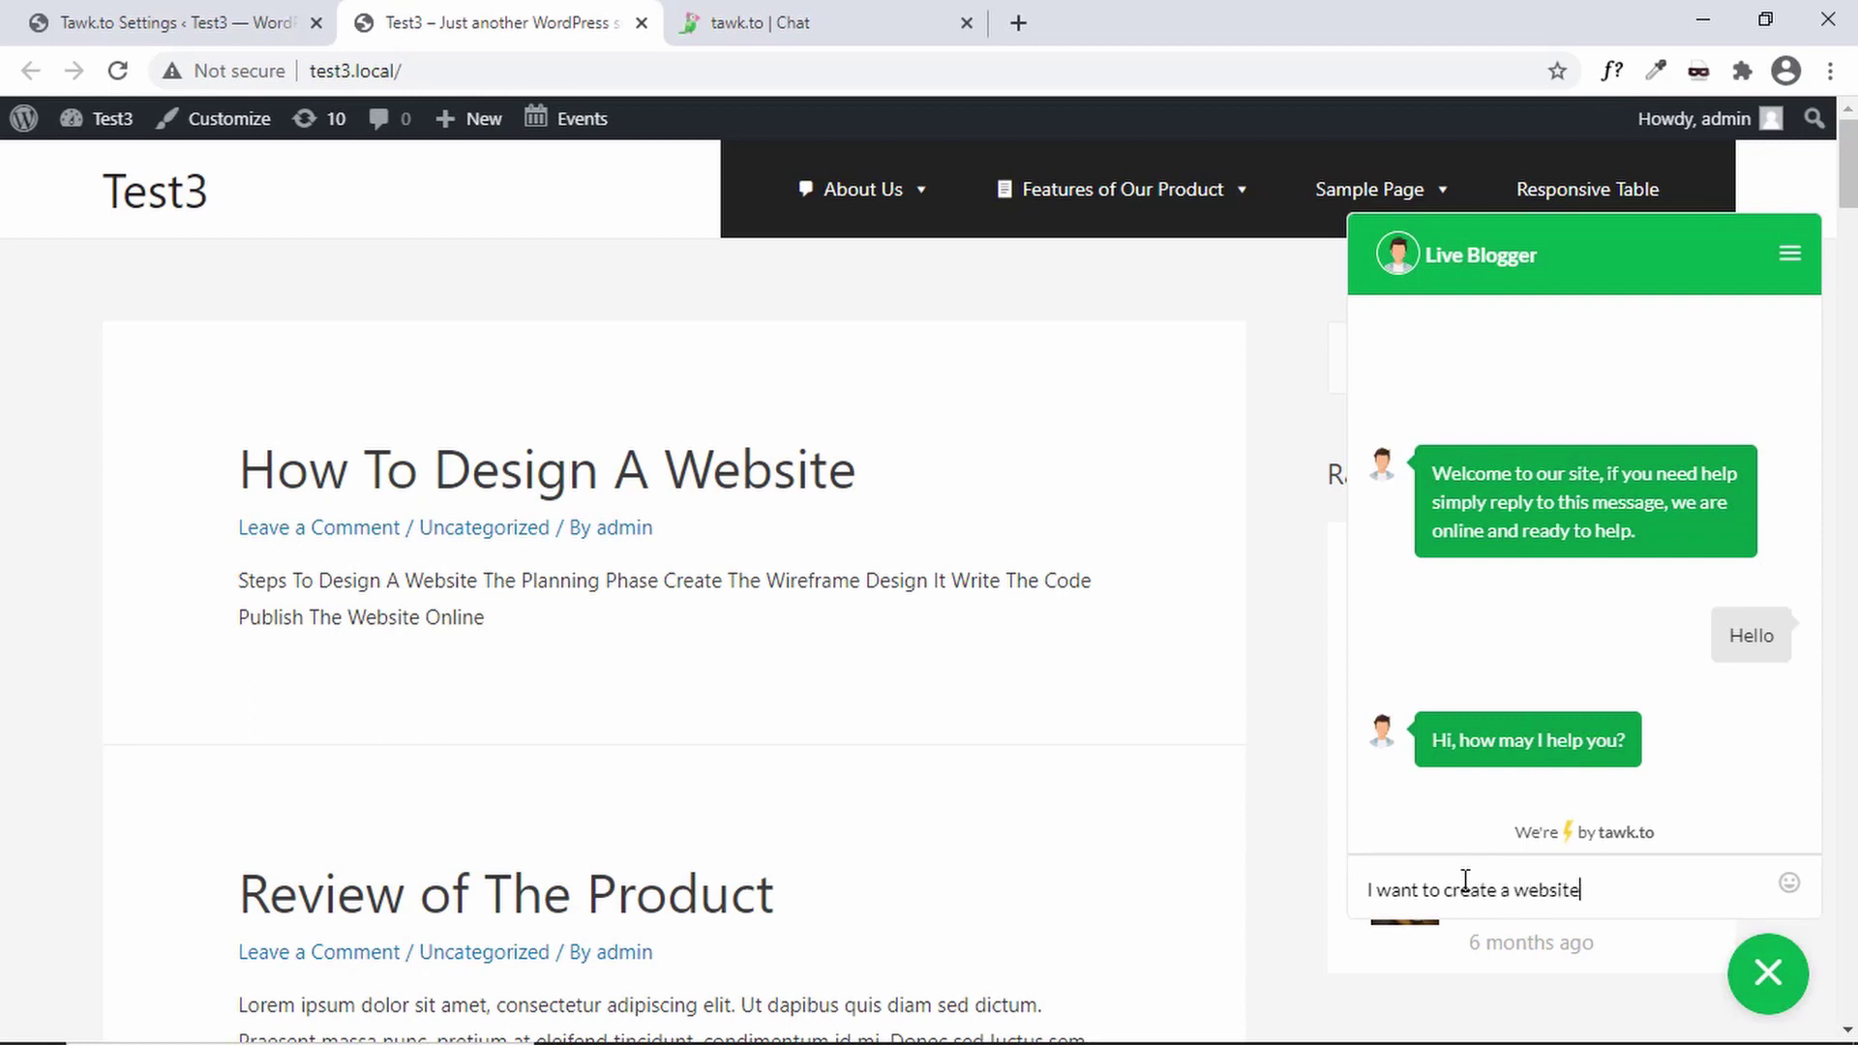
{"action": "key", "text": "Return"}
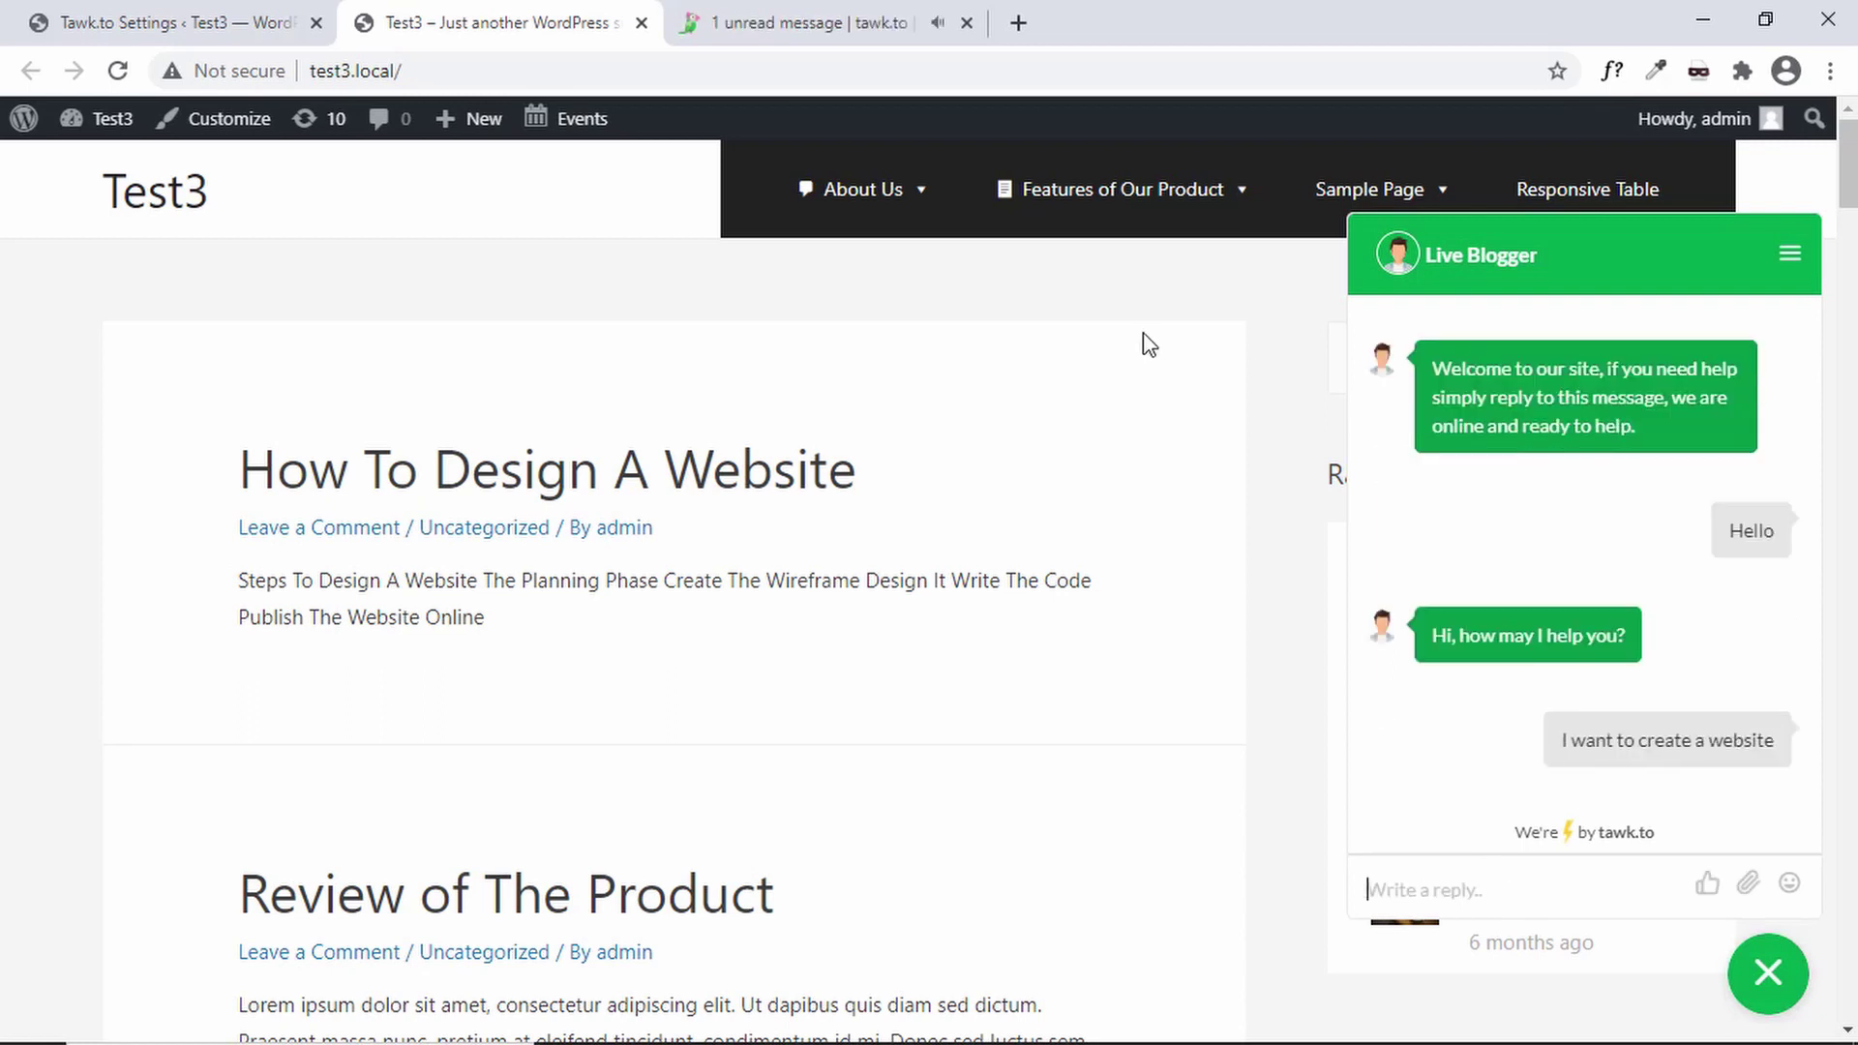
{"action": "left_click", "coordinate": [801, 14]}
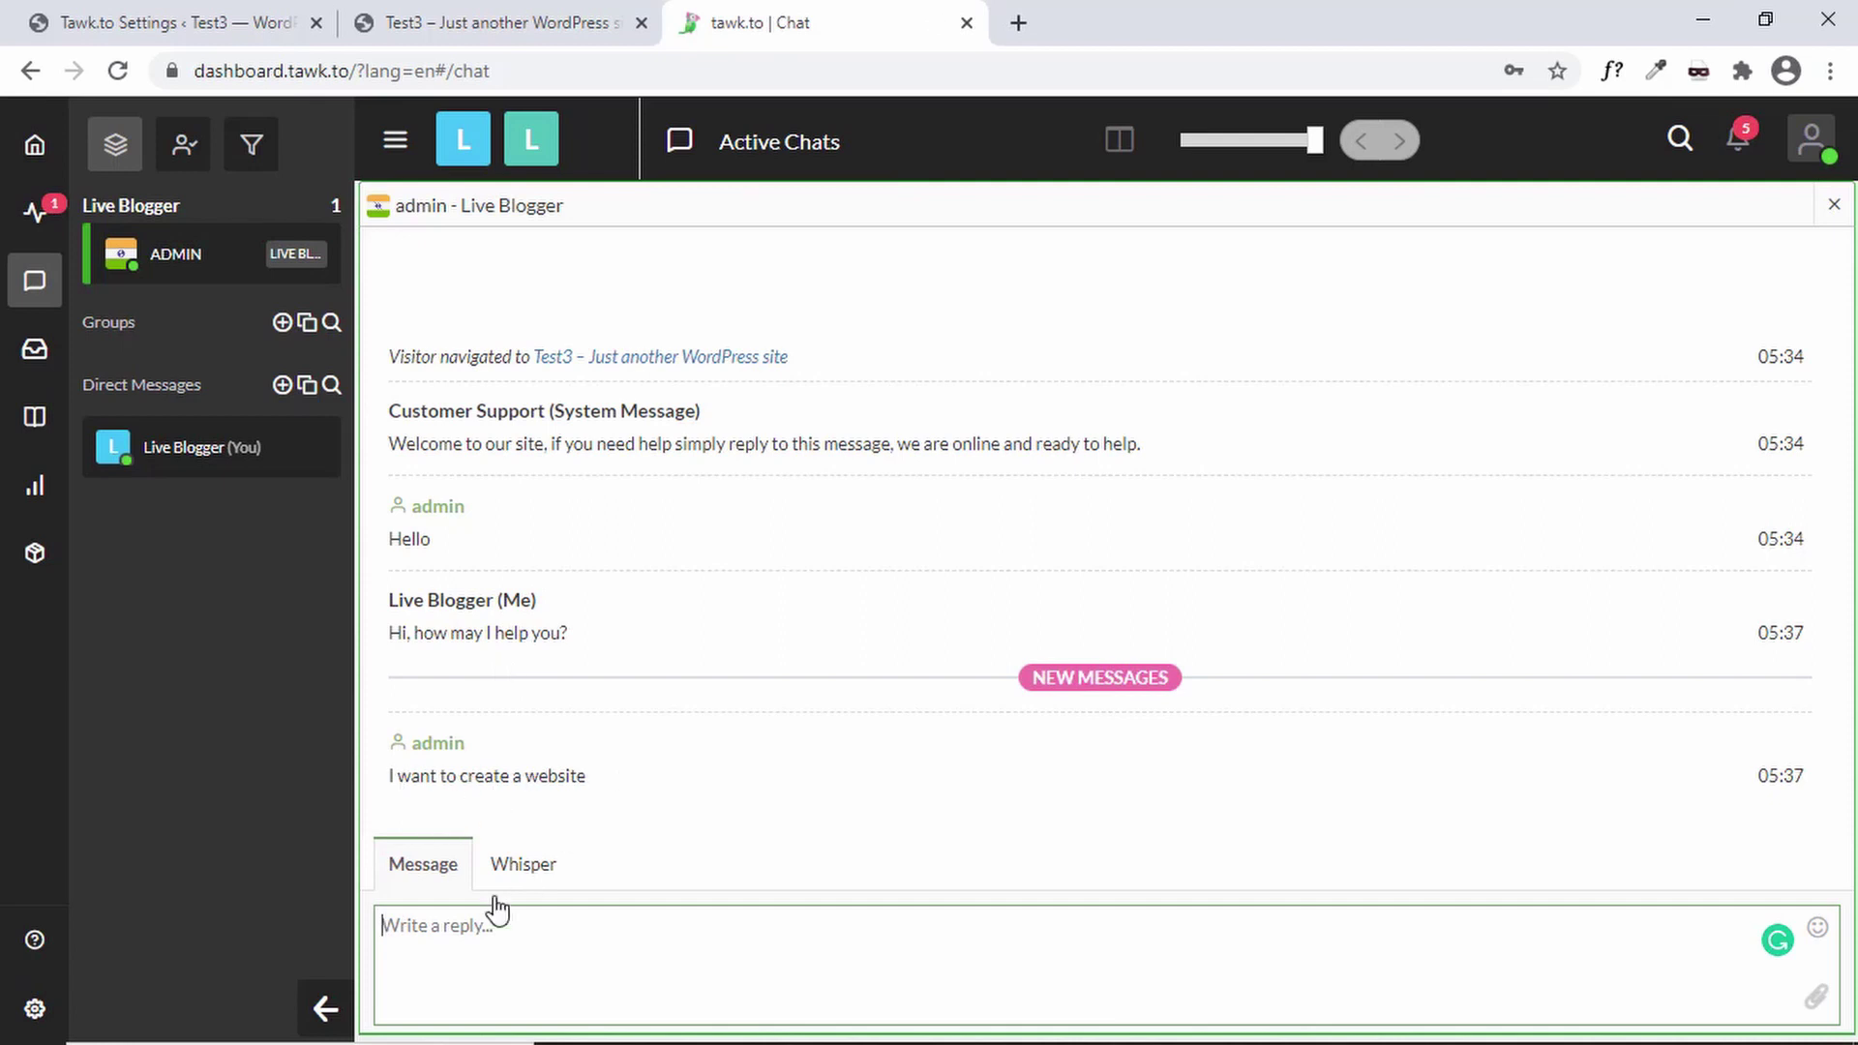
{"action": "left_click", "coordinate": [556, 15]}
{"action": "left_click", "coordinate": [1789, 883]}
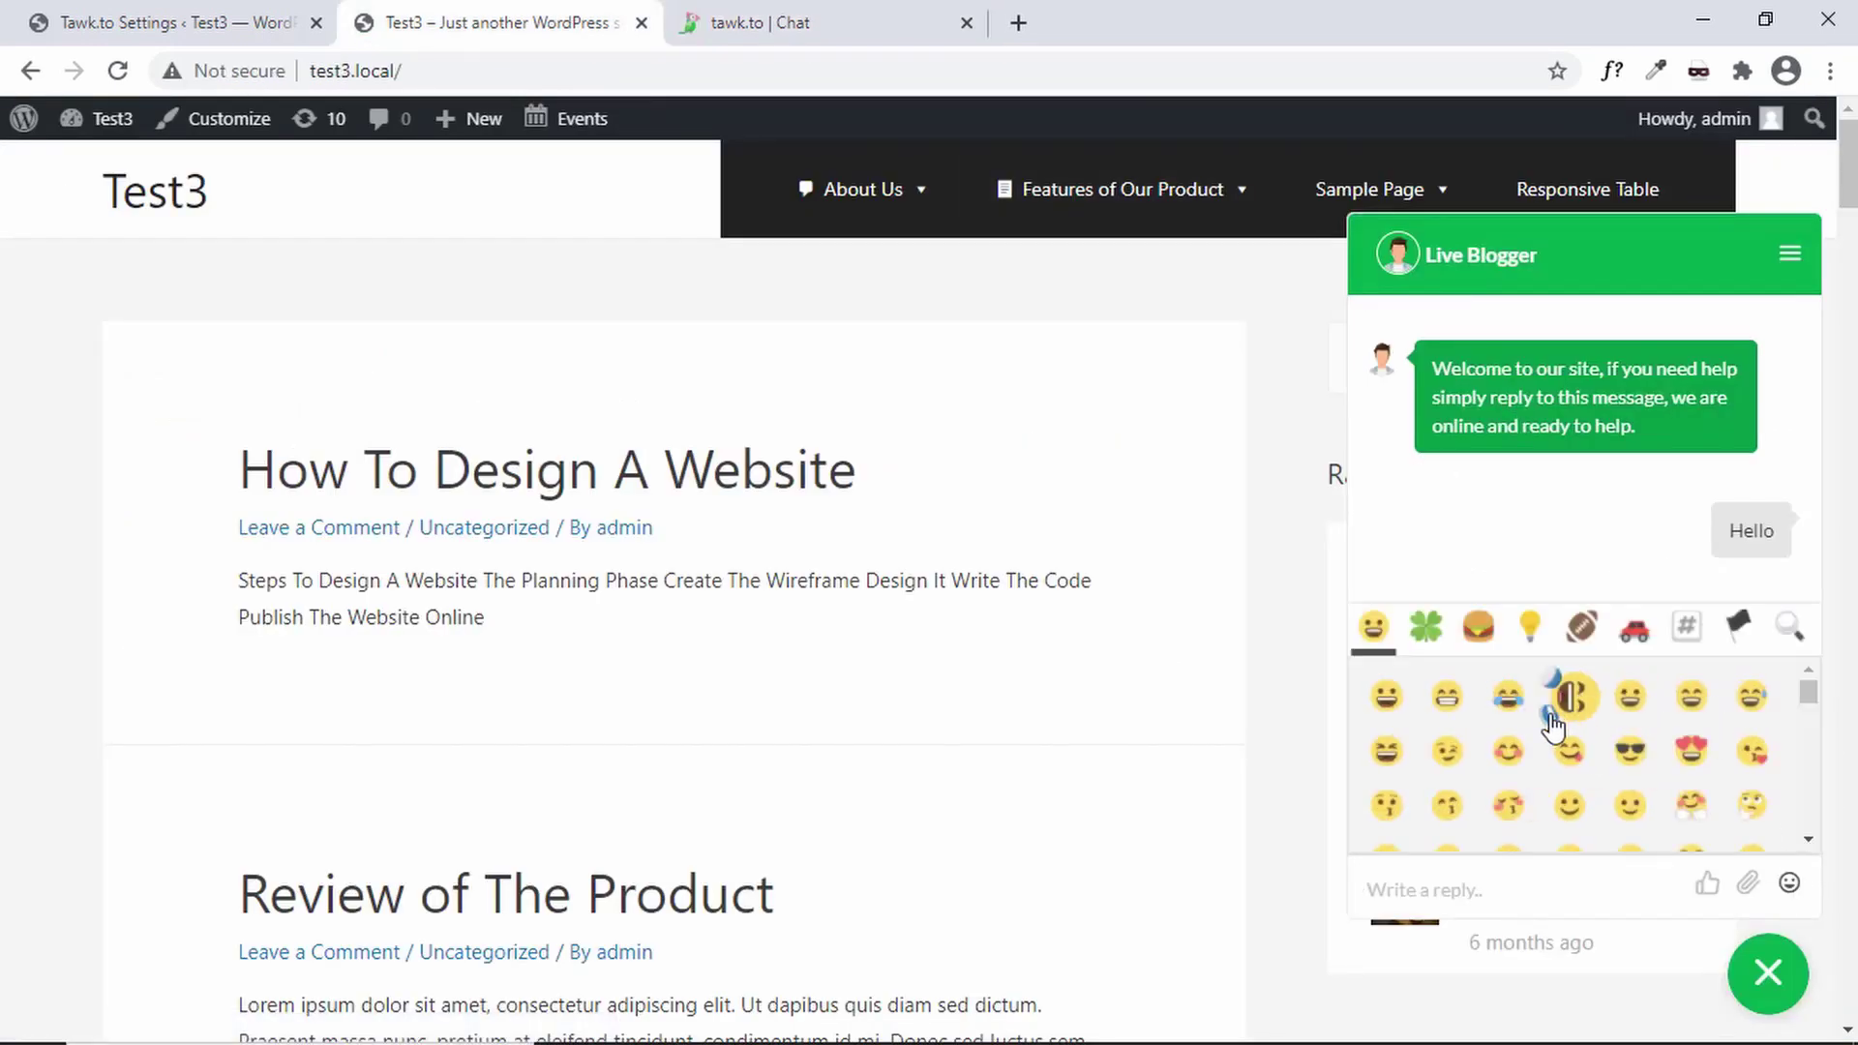
{"action": "scroll", "coordinate": [1595, 775], "scroll_direction": "up", "scroll_amount": 2}
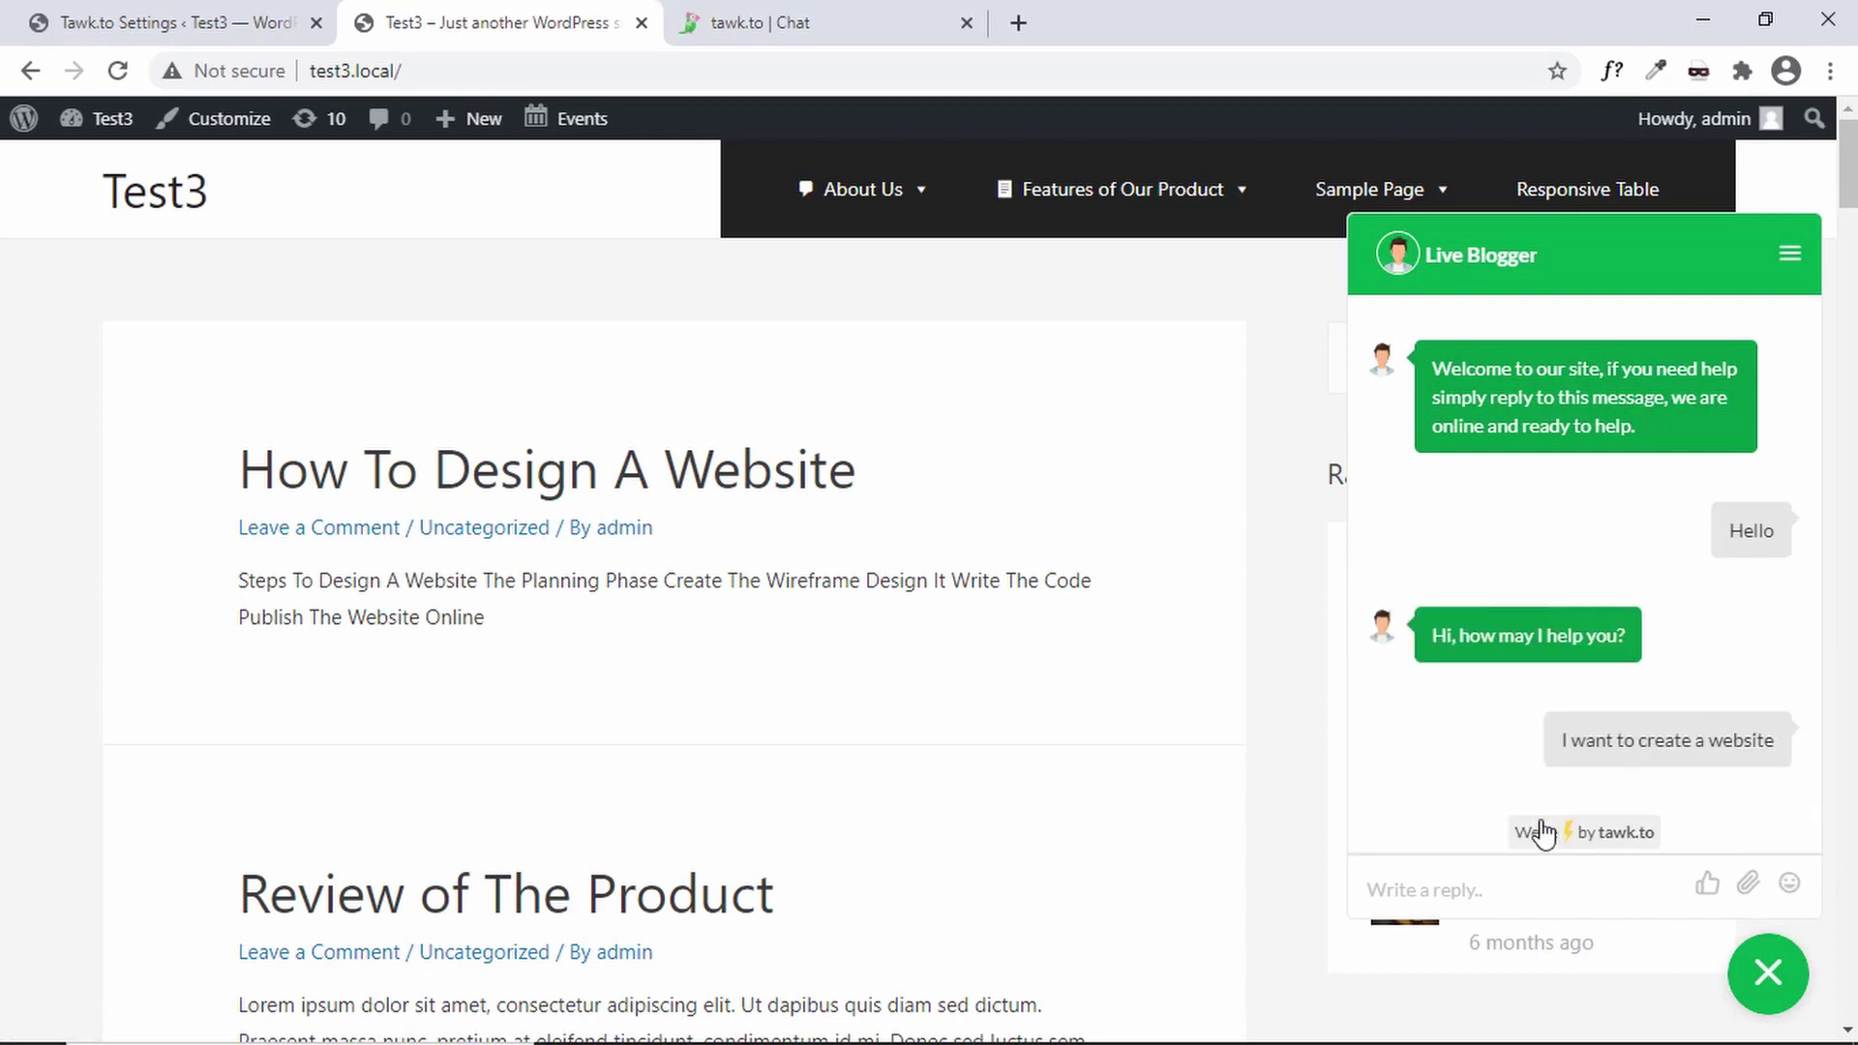
{"action": "mouse_move", "coordinate": [1706, 902]}
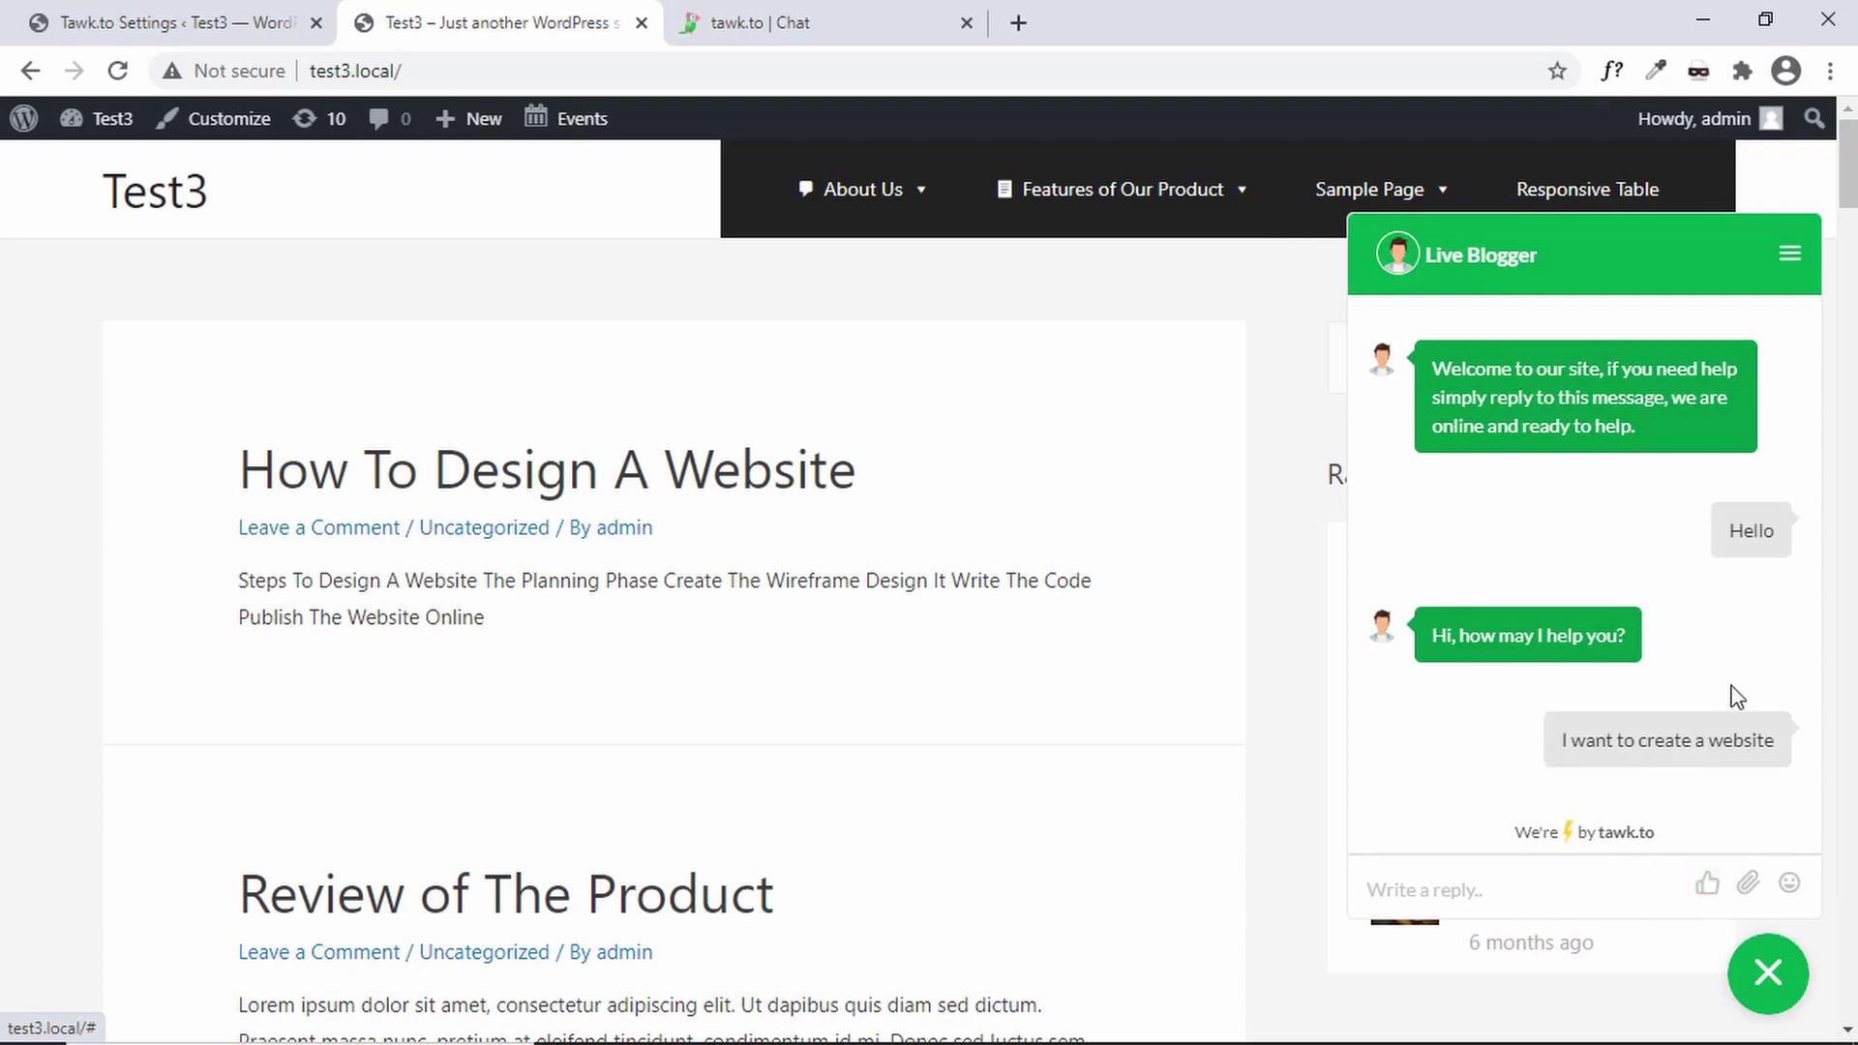
- Send the image quote-icon.png to the agent as a chat widget attachment
{"action": "left_click", "coordinate": [1748, 883]}
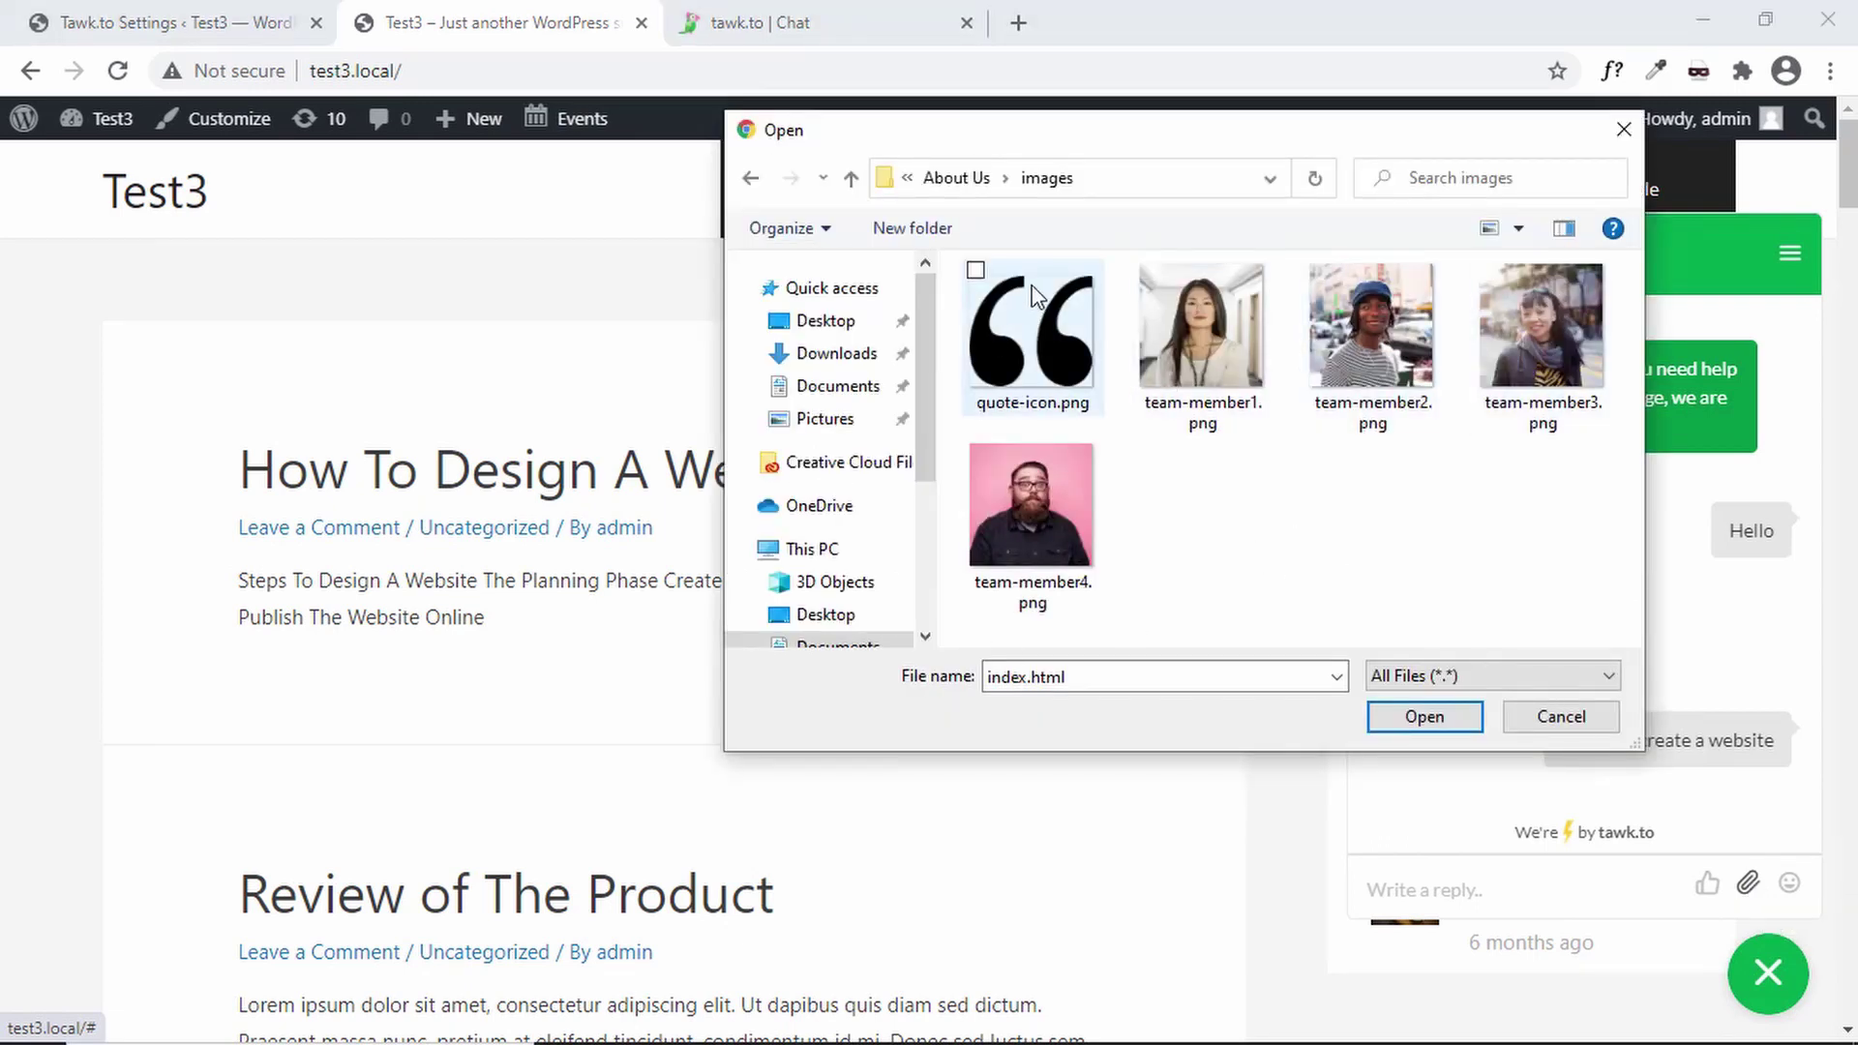
{"action": "left_click", "coordinate": [1040, 373]}
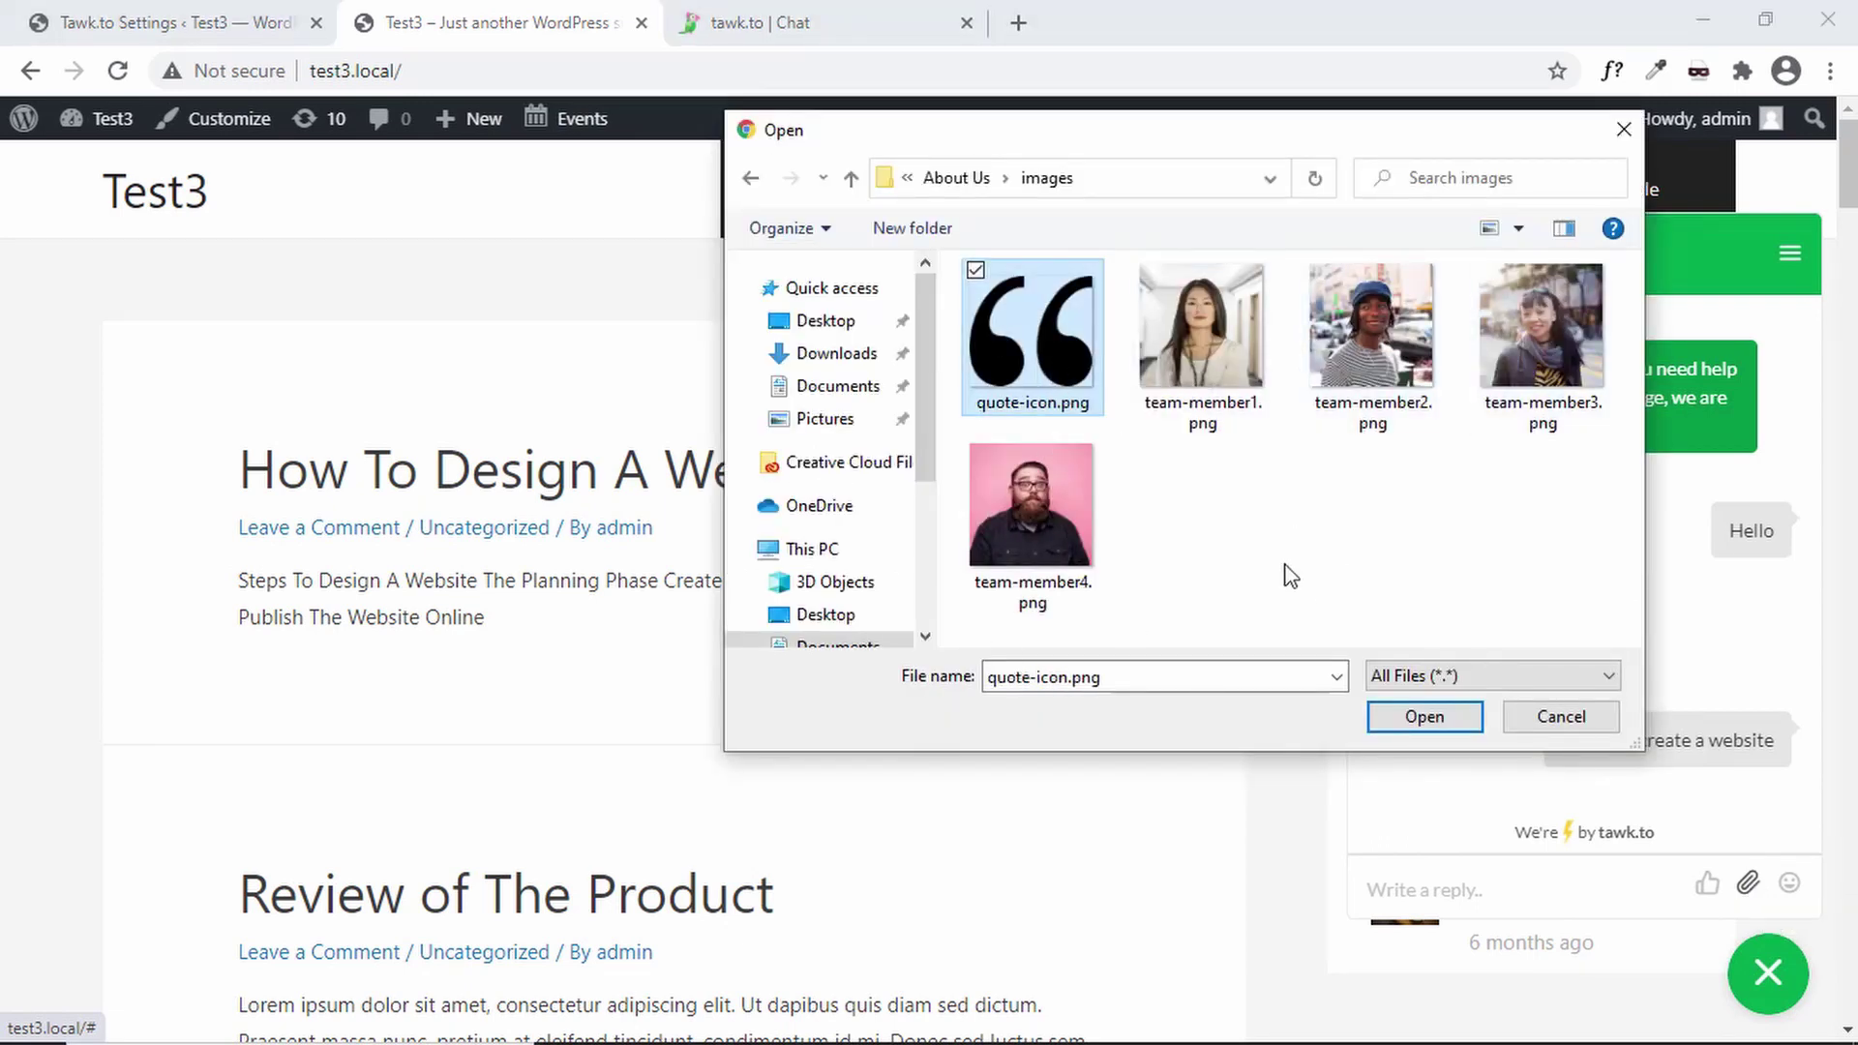
{"action": "left_click", "coordinate": [1438, 724]}
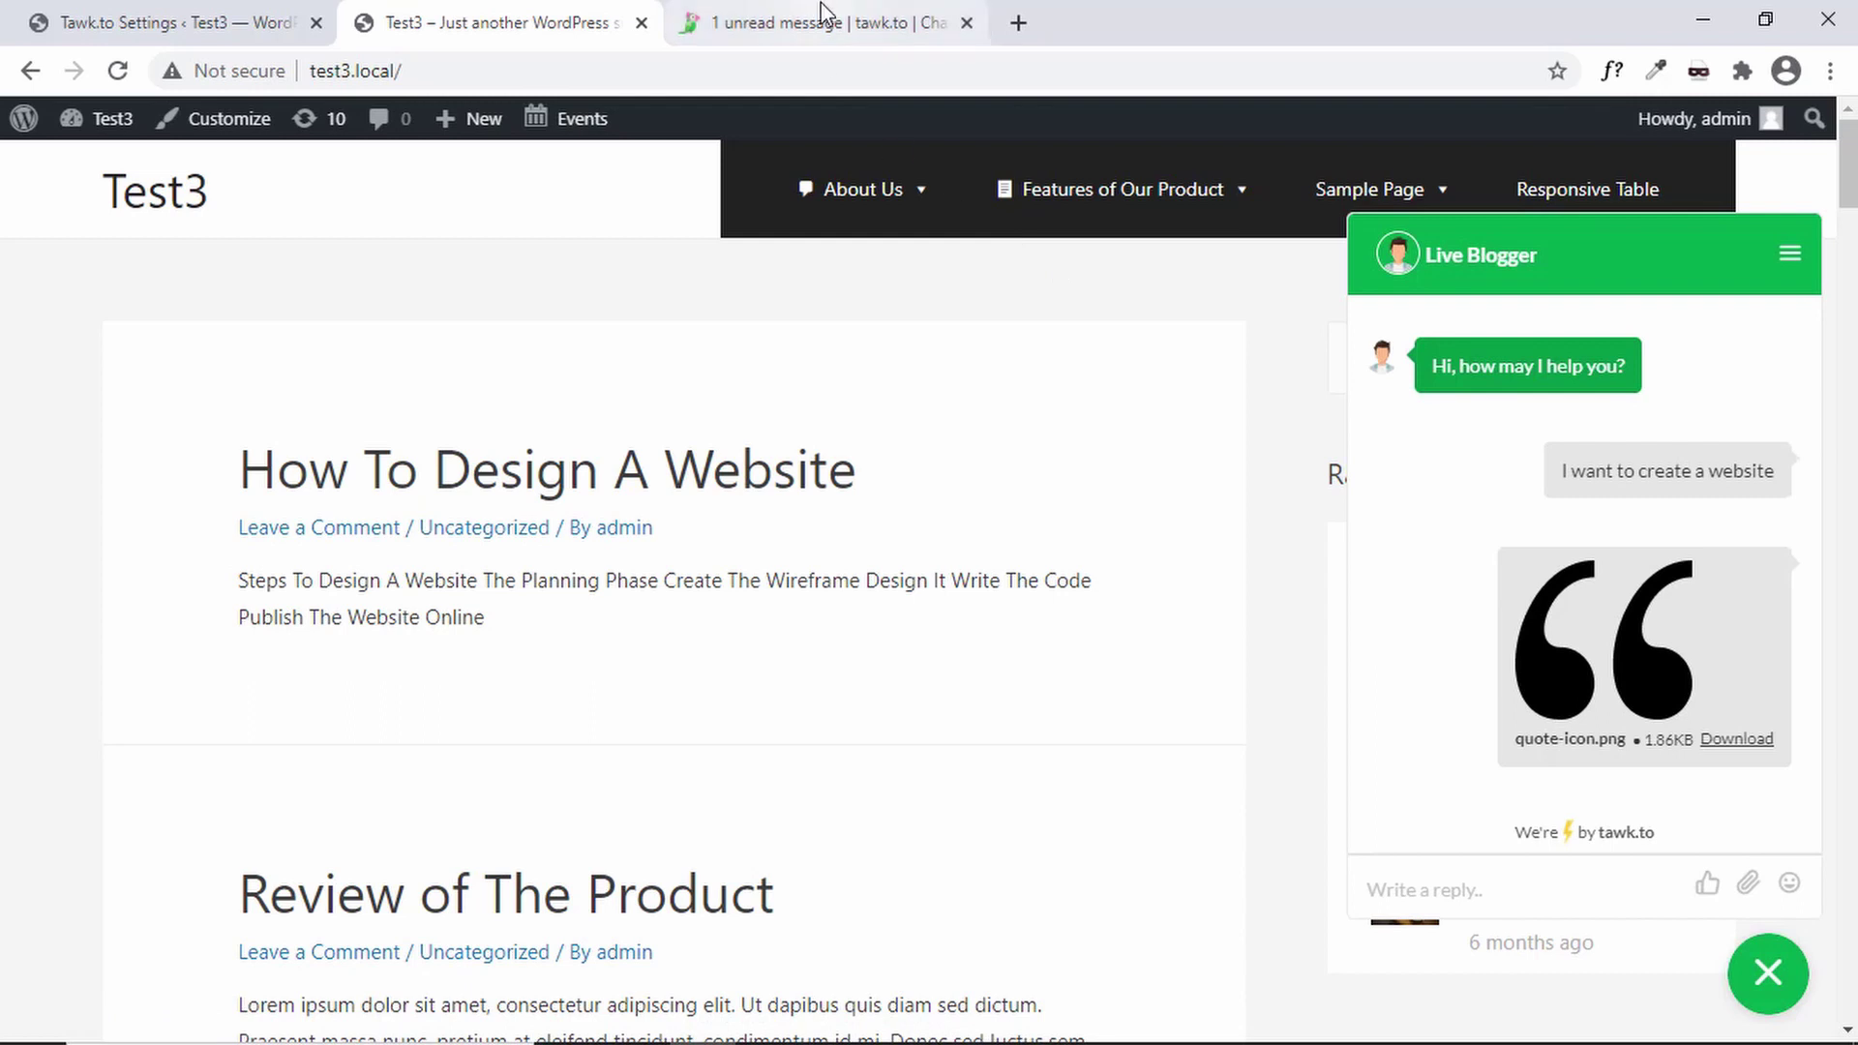
{"action": "left_click", "coordinate": [826, 26]}
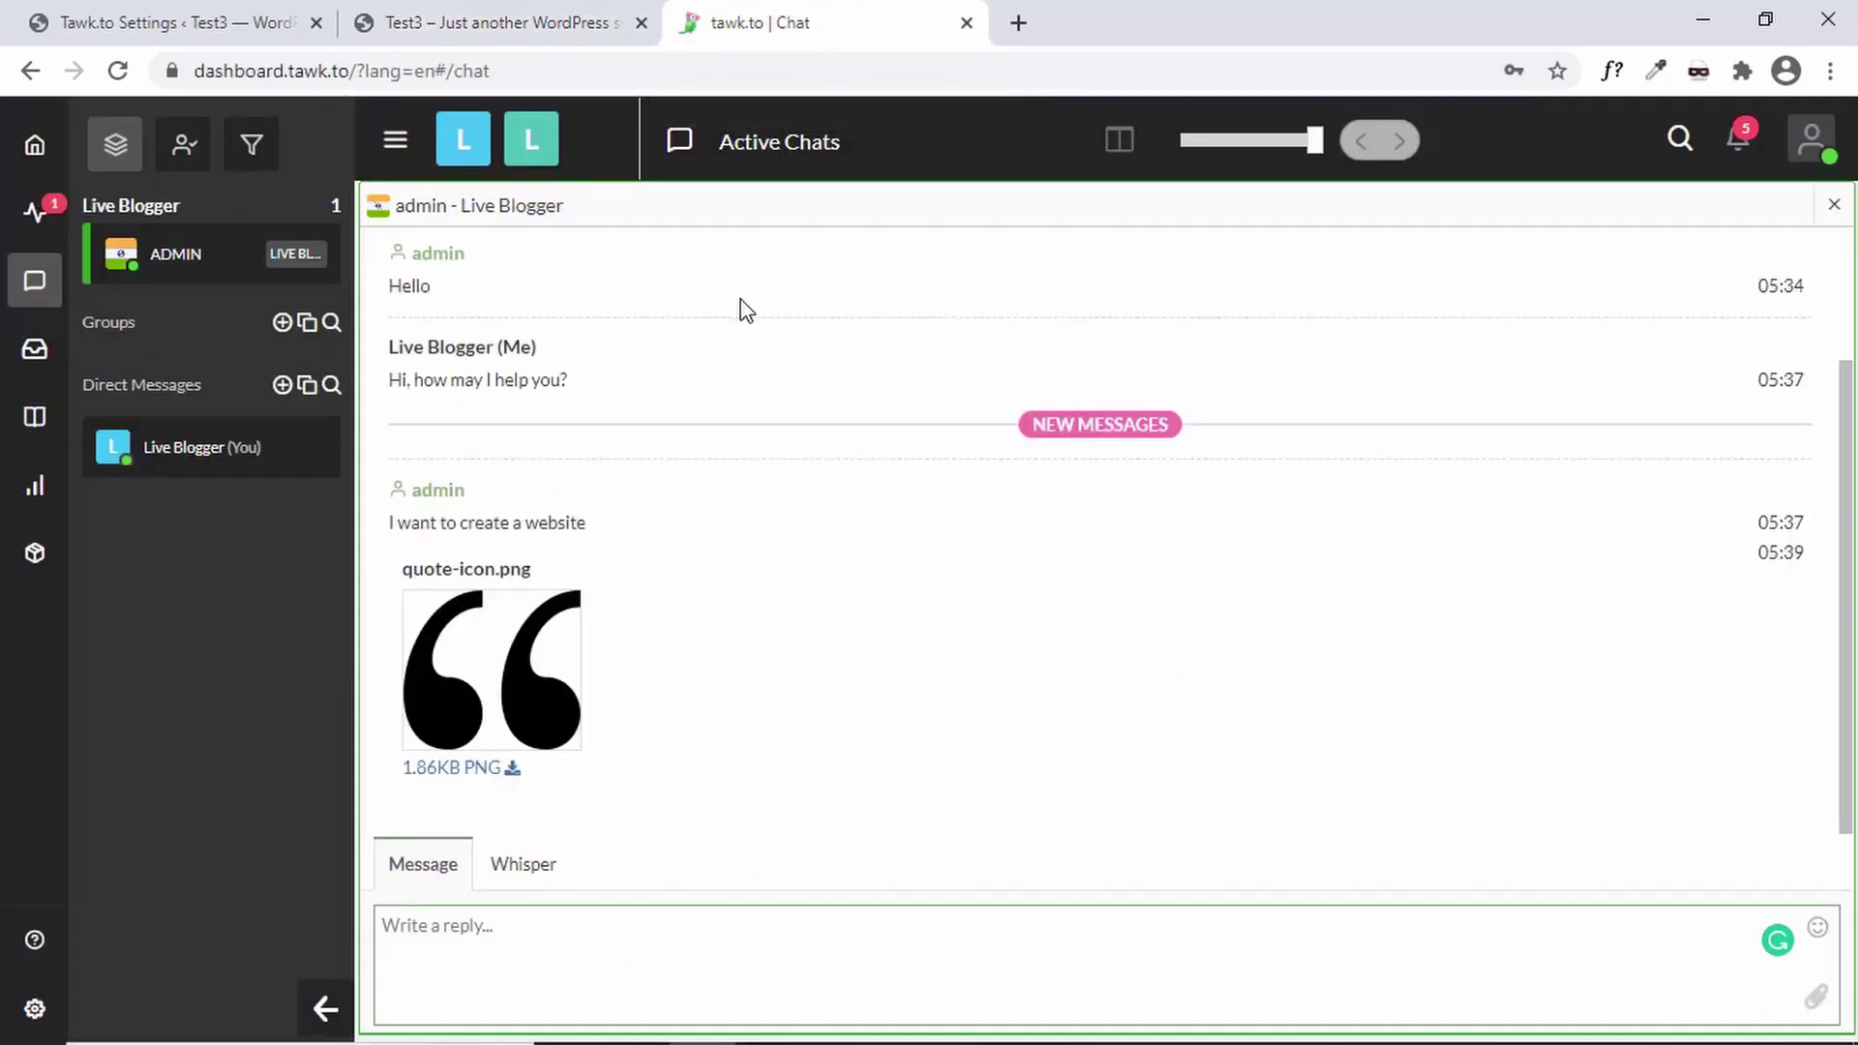
- Preview the received quote-icon.png full size, then scroll through the conversation history
{"action": "left_click", "coordinate": [493, 684]}
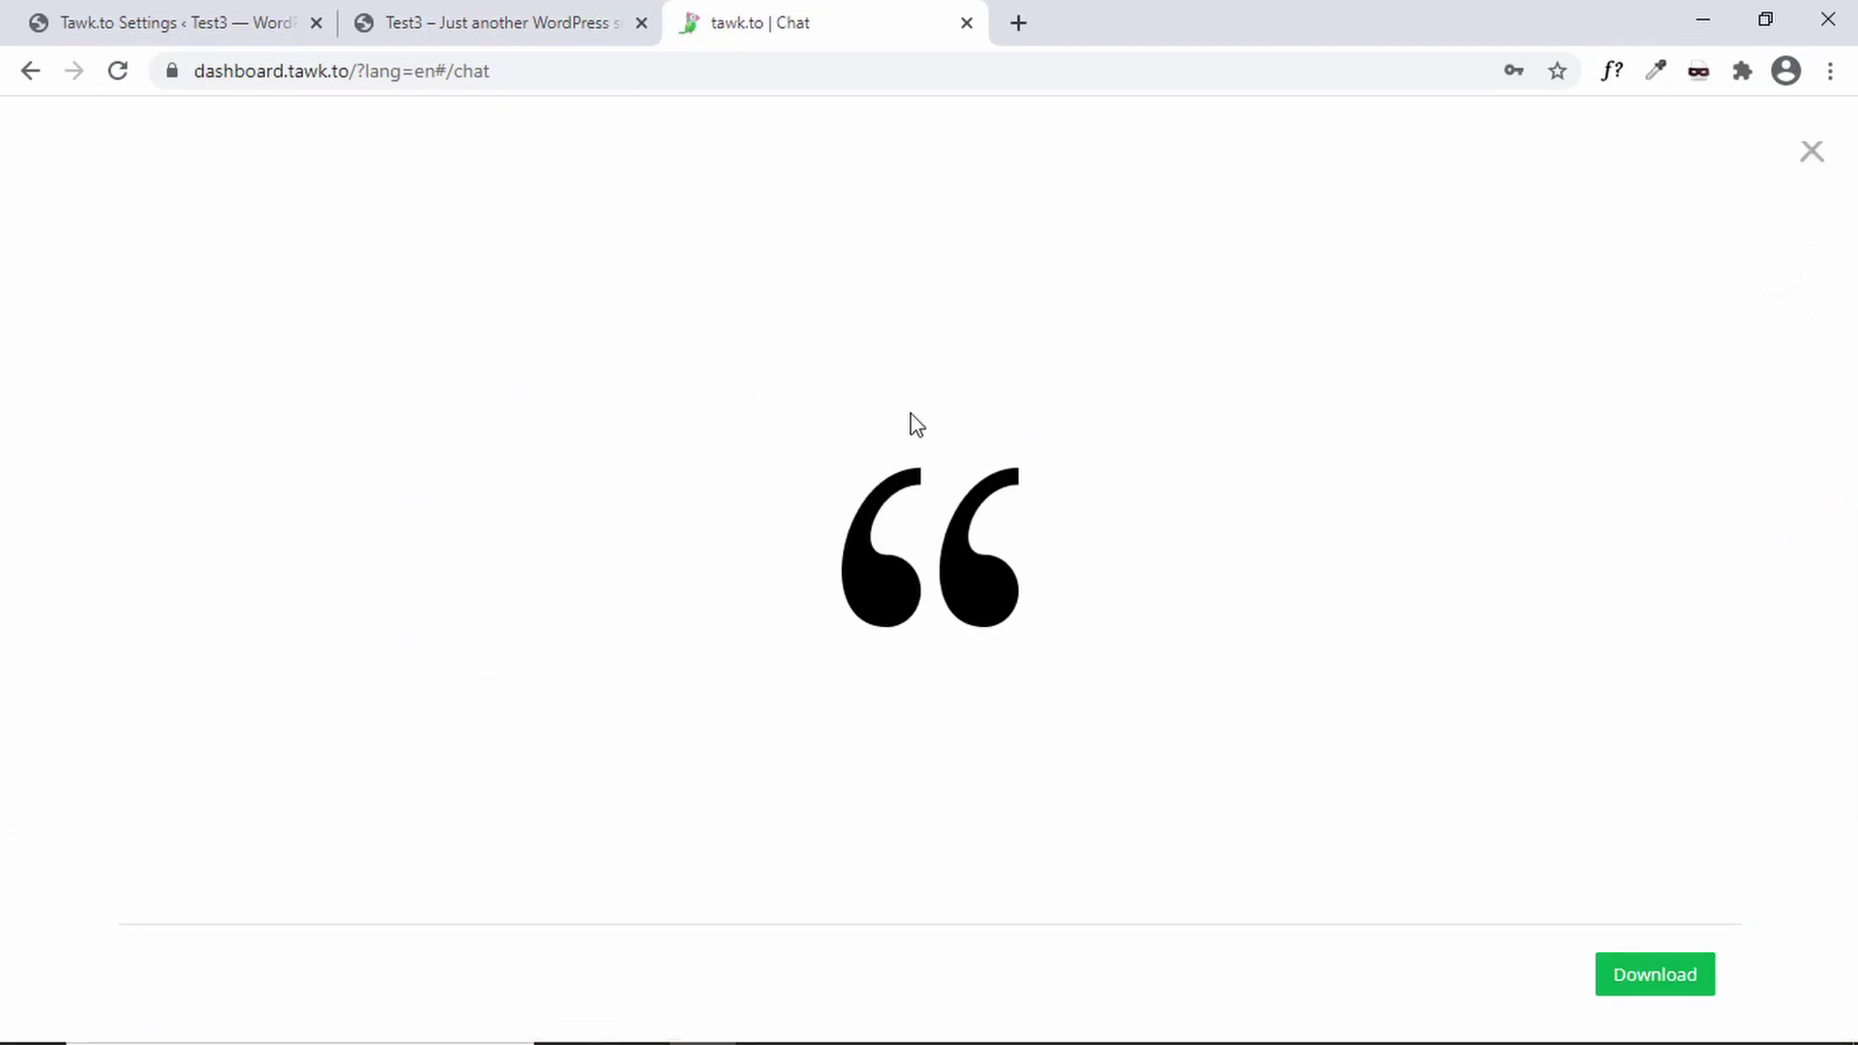
{"action": "left_click", "coordinate": [30, 71]}
{"action": "scroll", "coordinate": [1093, 542], "scroll_direction": "up", "scroll_amount": 2}
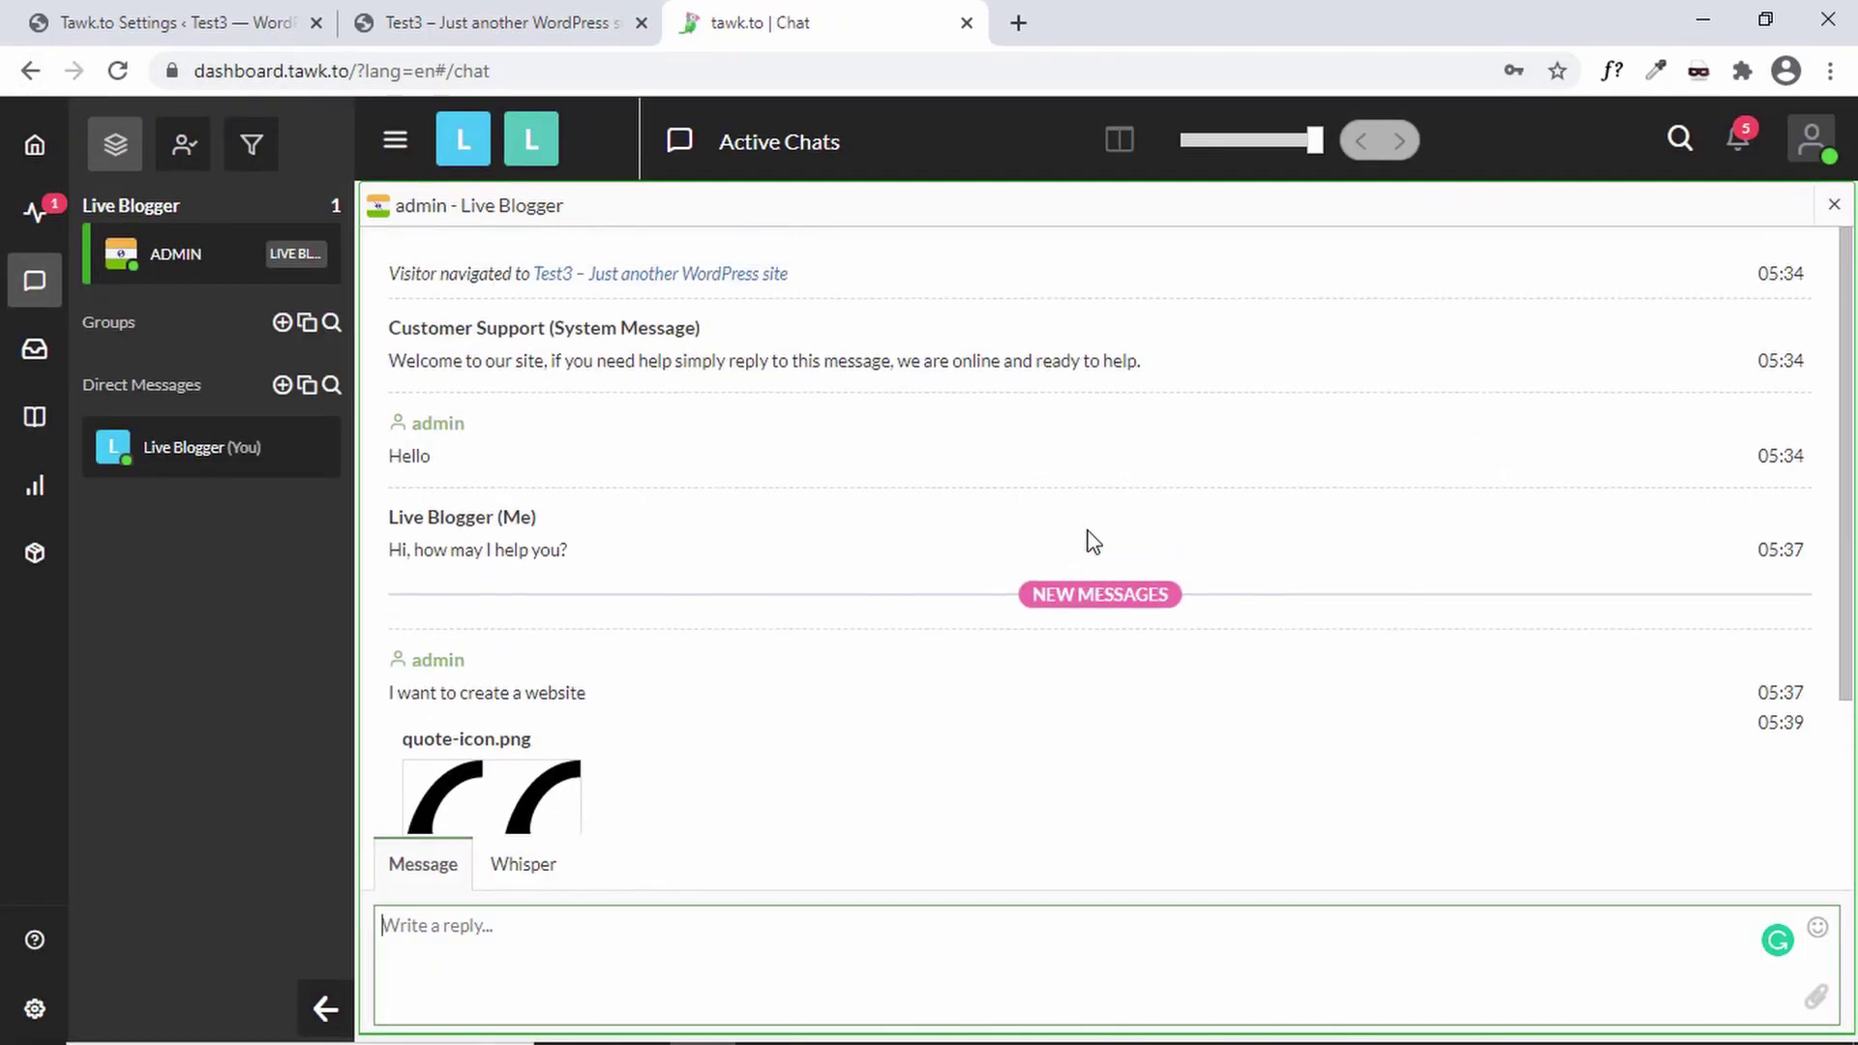
{"action": "scroll", "coordinate": [1093, 542], "scroll_direction": "down", "scroll_amount": 2}
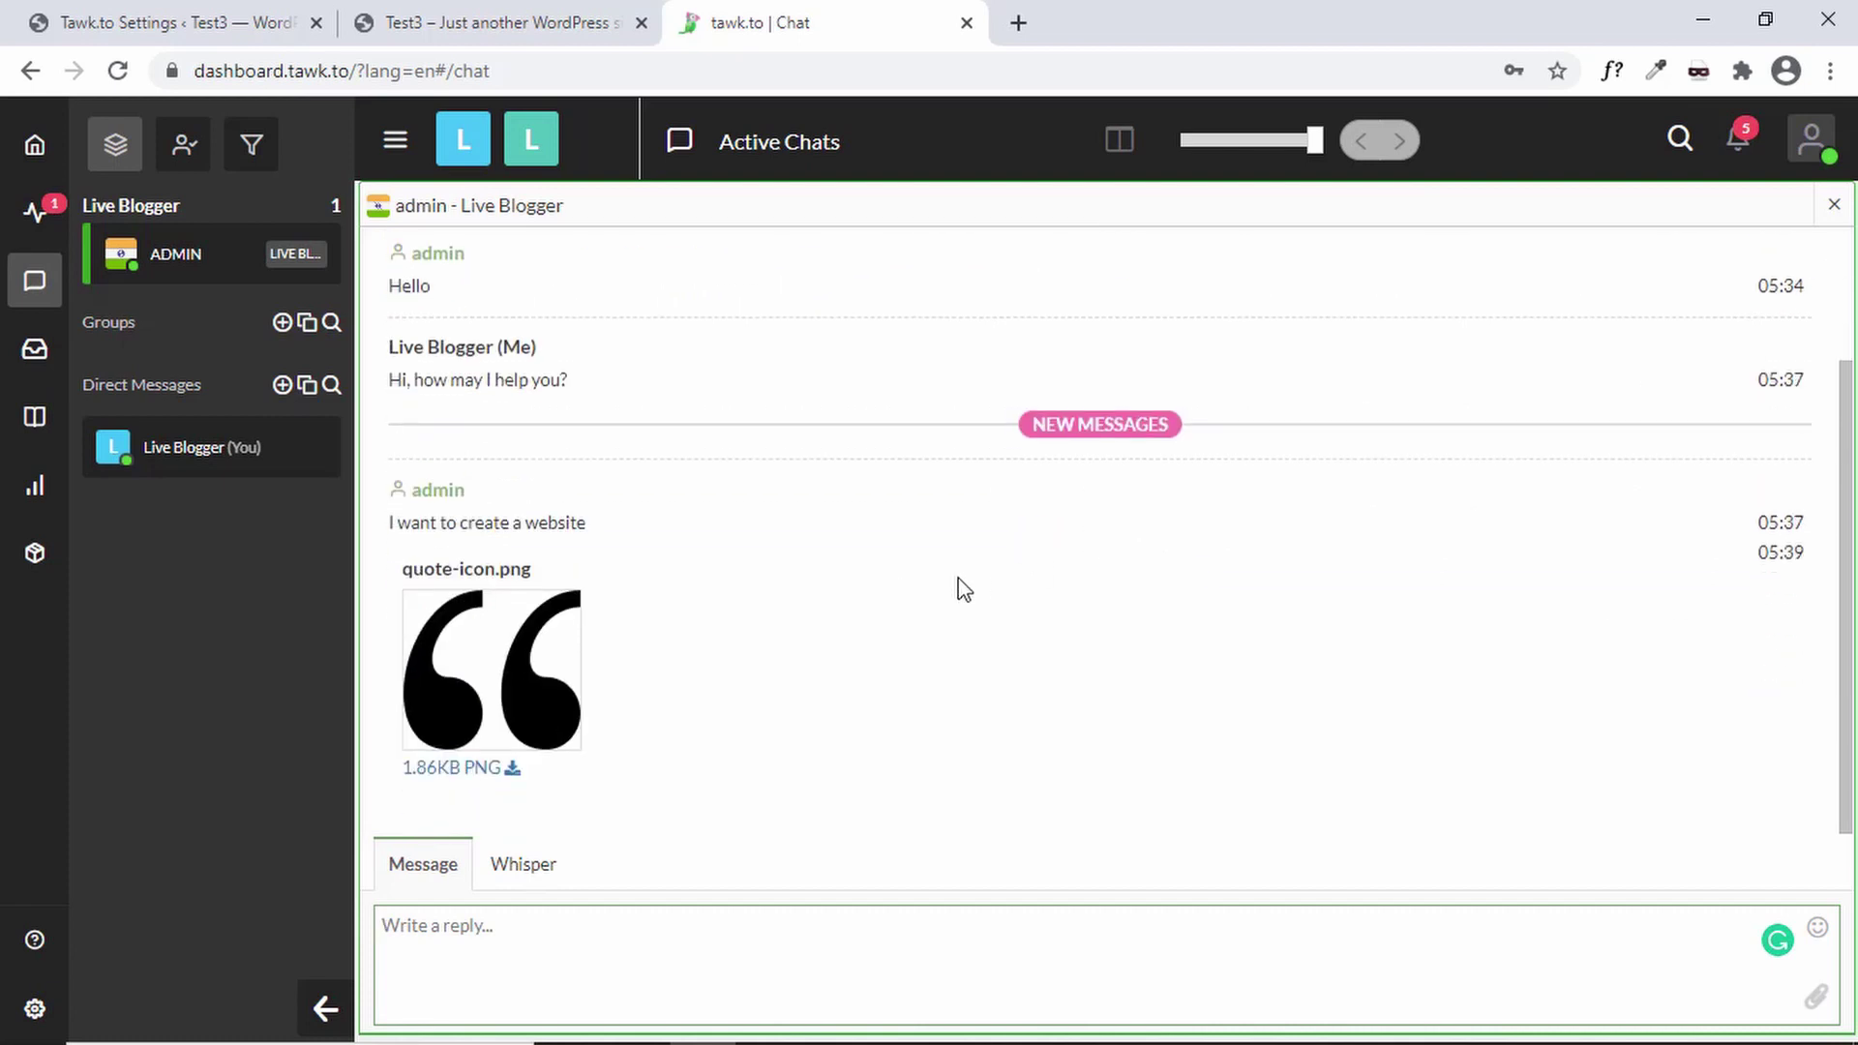
{"action": "scroll", "coordinate": [997, 611], "scroll_direction": "up", "scroll_amount": 2}
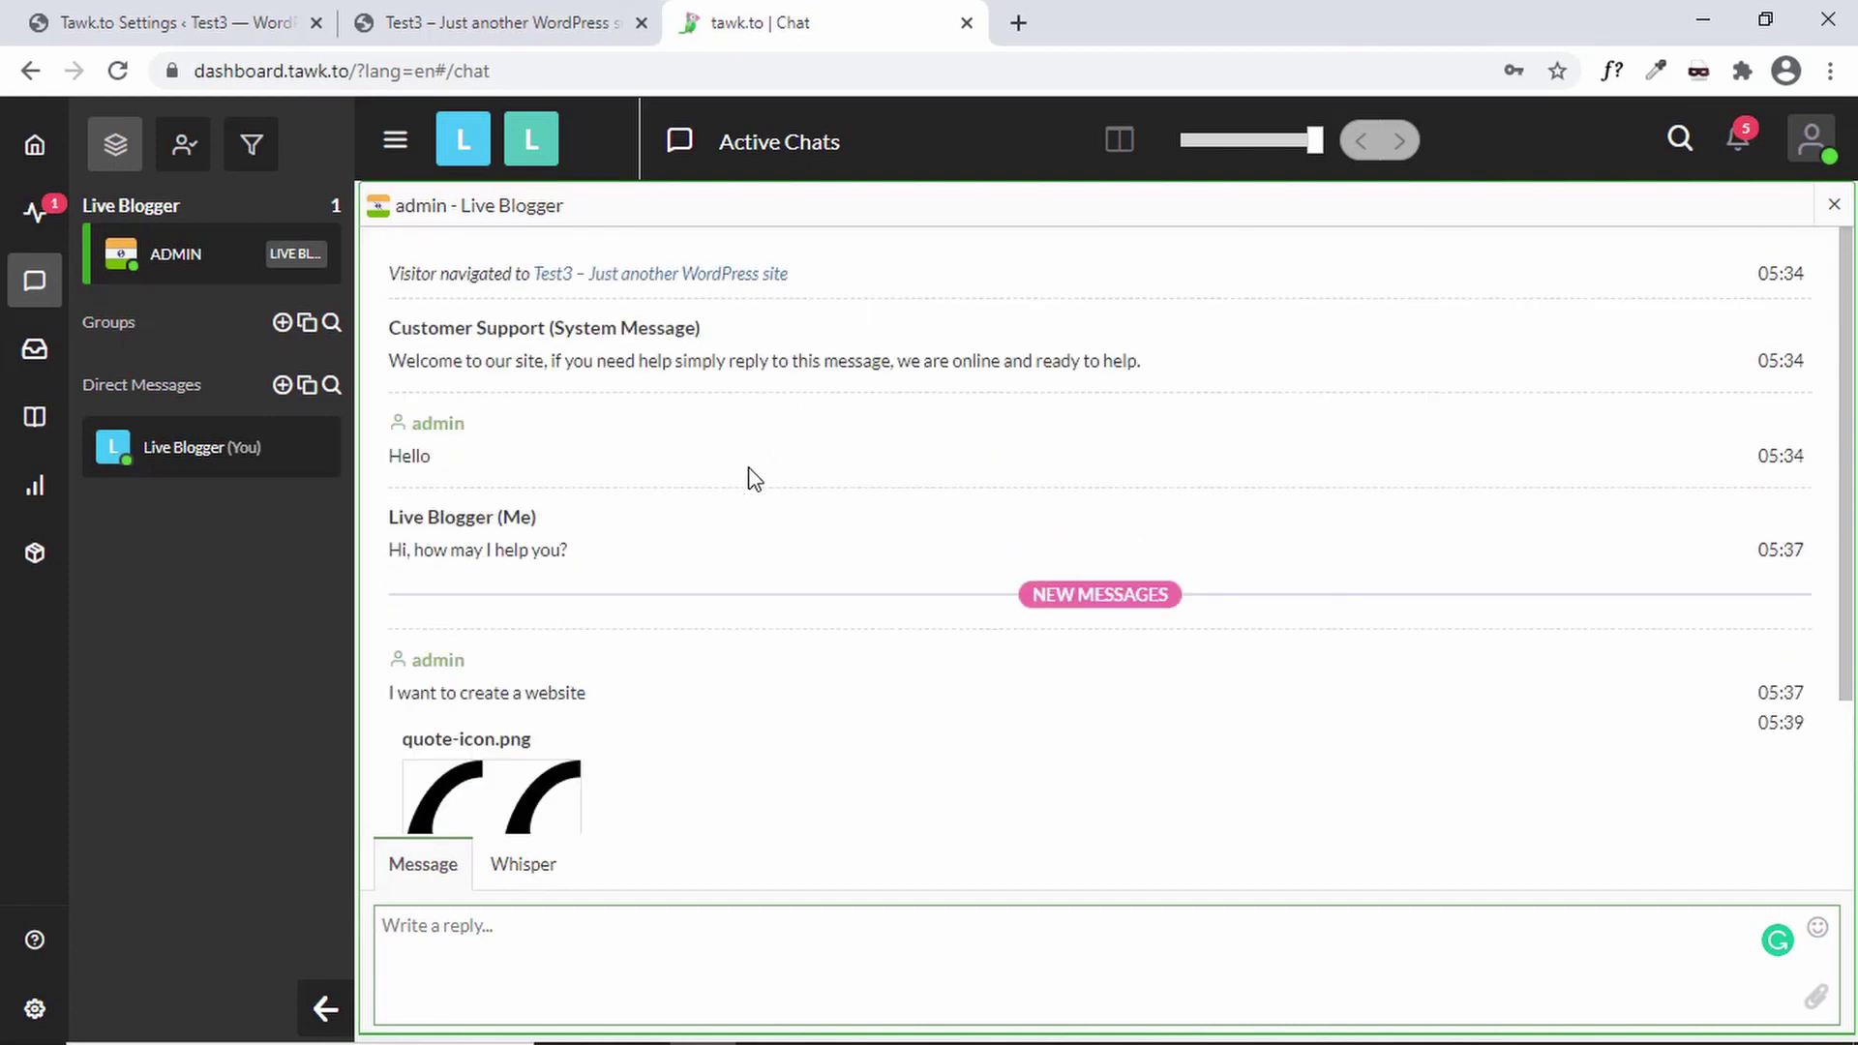
{"action": "scroll", "coordinate": [672, 564], "scroll_direction": "down", "scroll_amount": 2}
{"action": "scroll", "coordinate": [754, 443], "scroll_direction": "up", "scroll_amount": 2}
{"action": "left_click", "coordinate": [500, 9]}
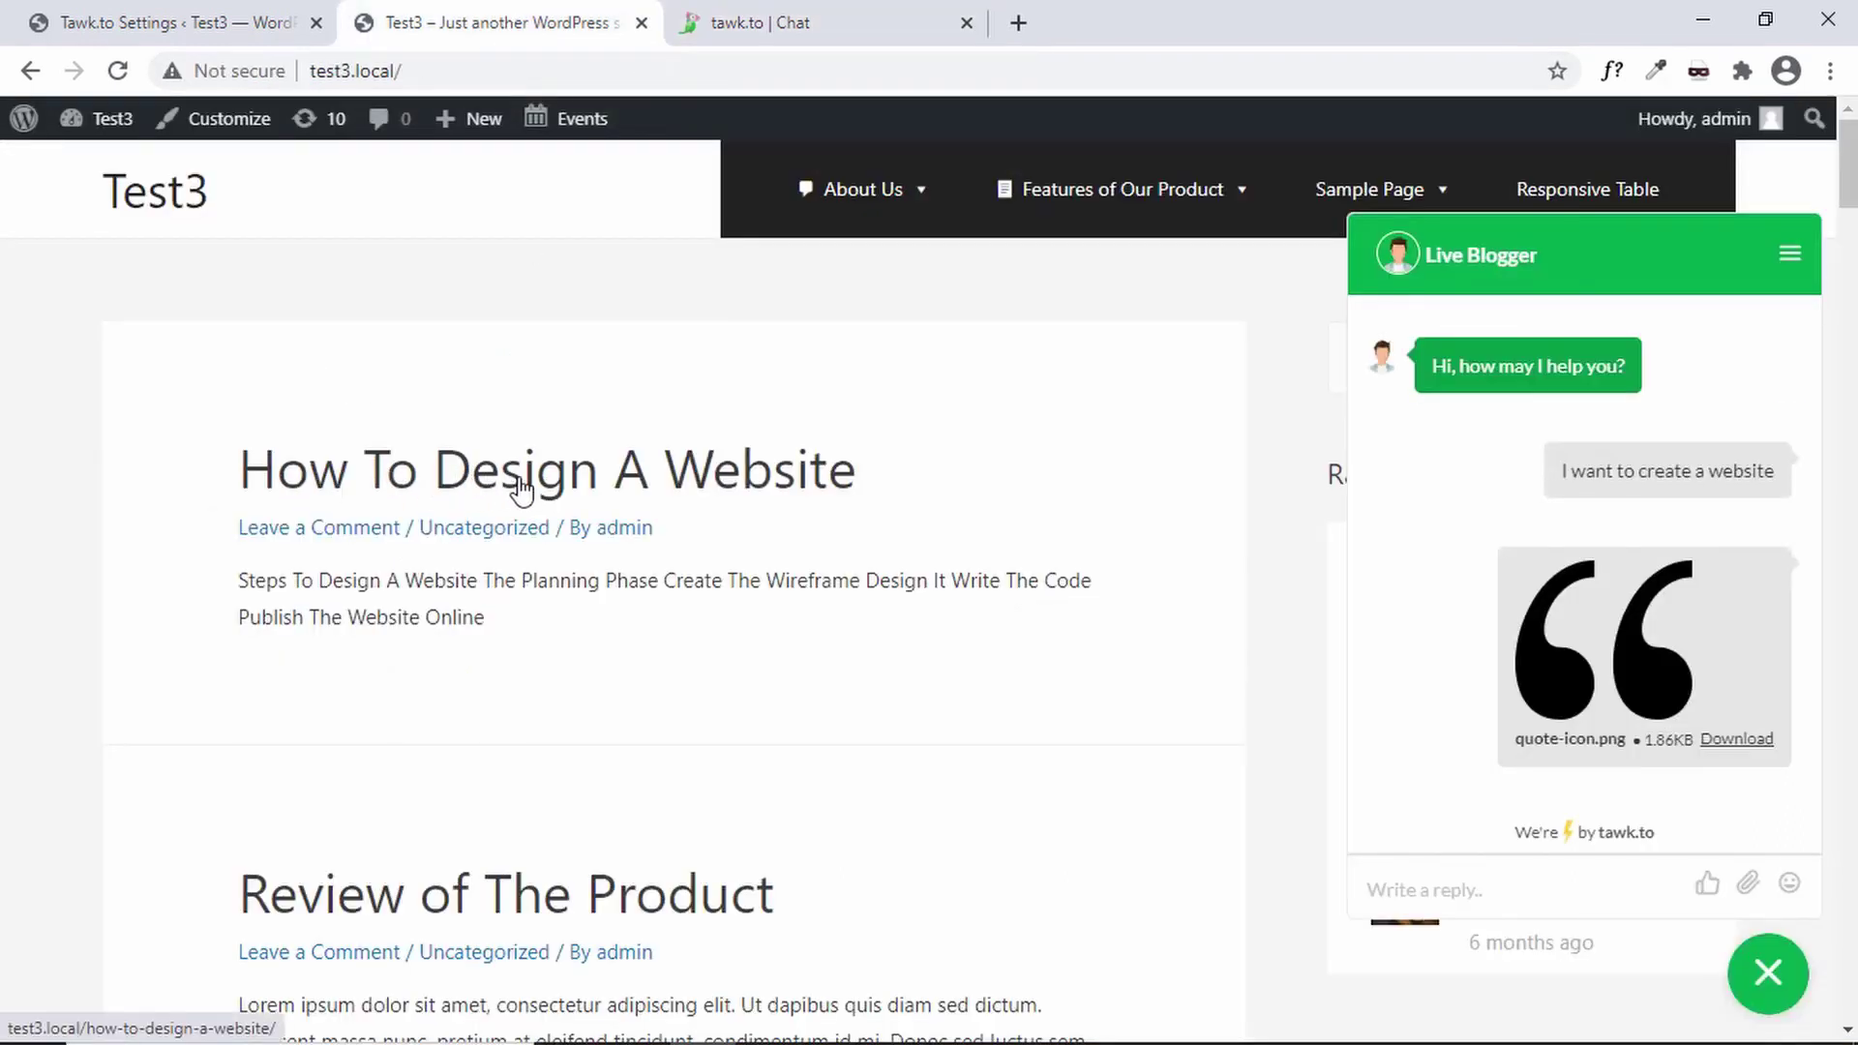
- Open the How To Design A Website post and confirm the dashboard logs the visitor's navigation
{"action": "left_click", "coordinate": [656, 479]}
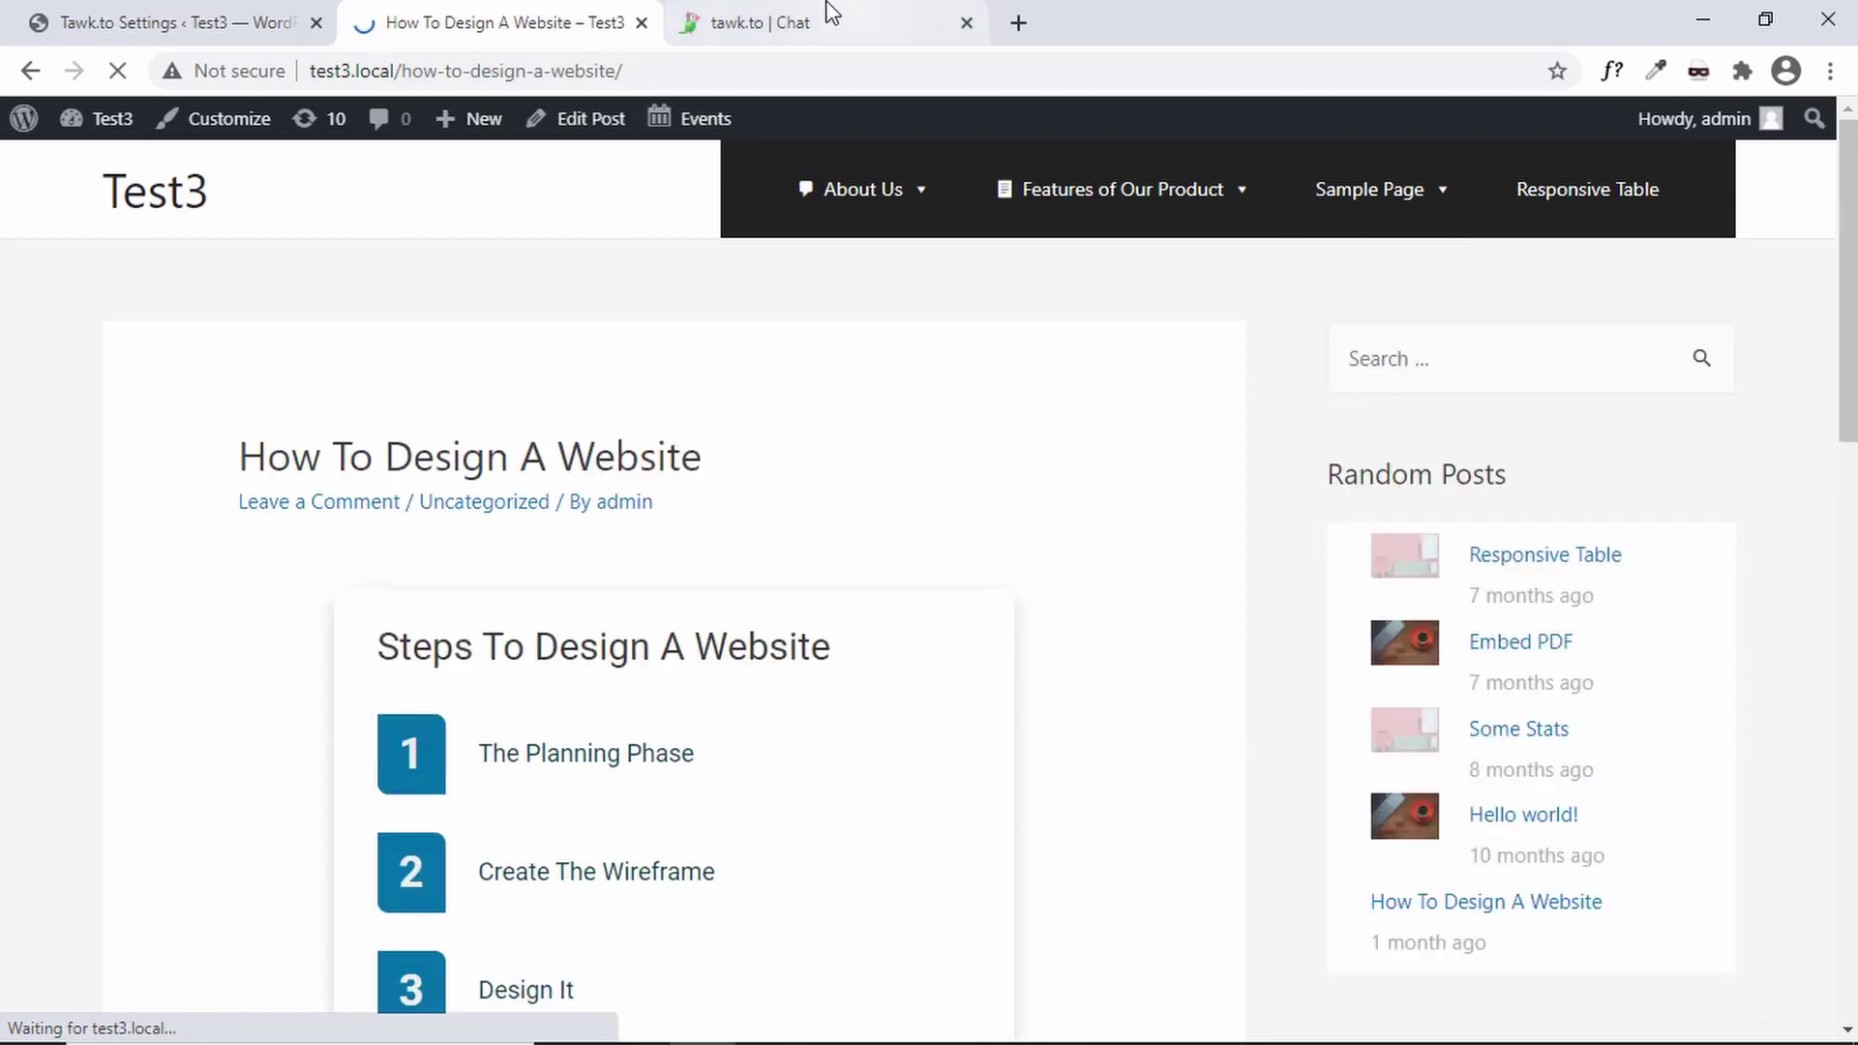
{"action": "left_click", "coordinate": [821, 14]}
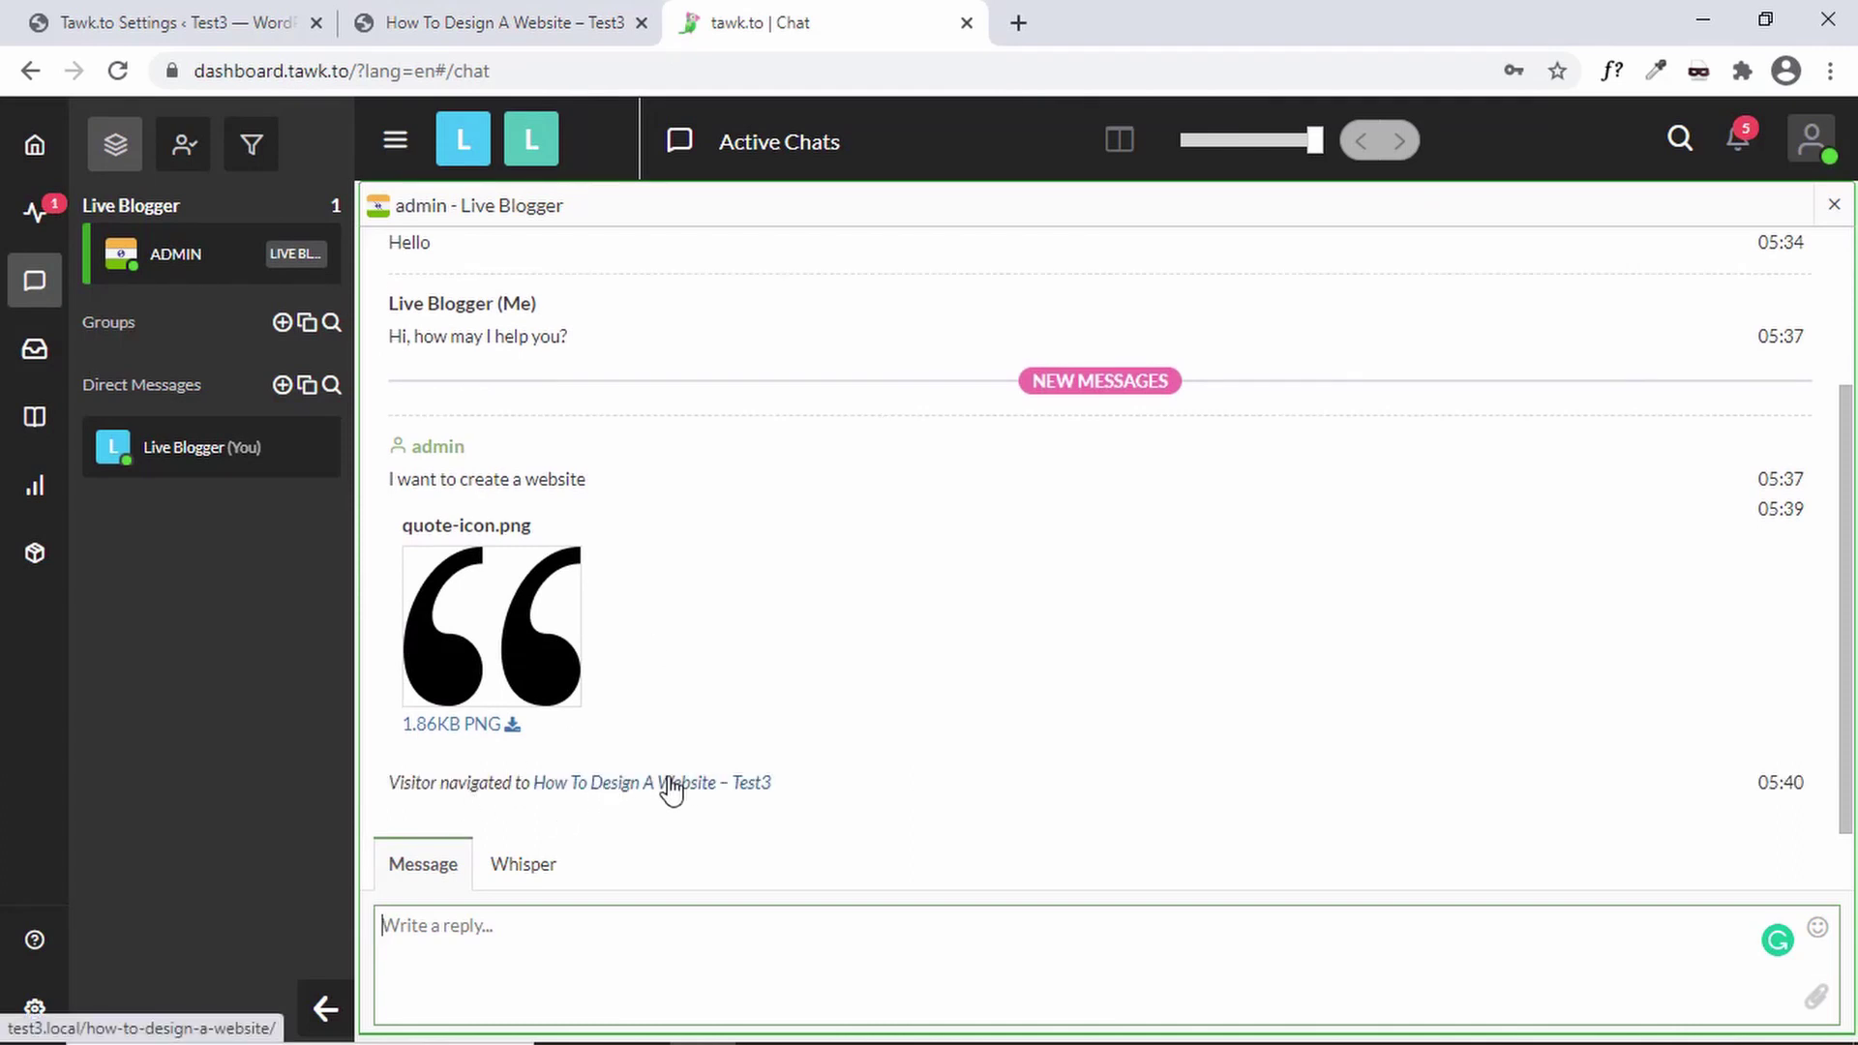
{"action": "left_click", "coordinate": [500, 15]}
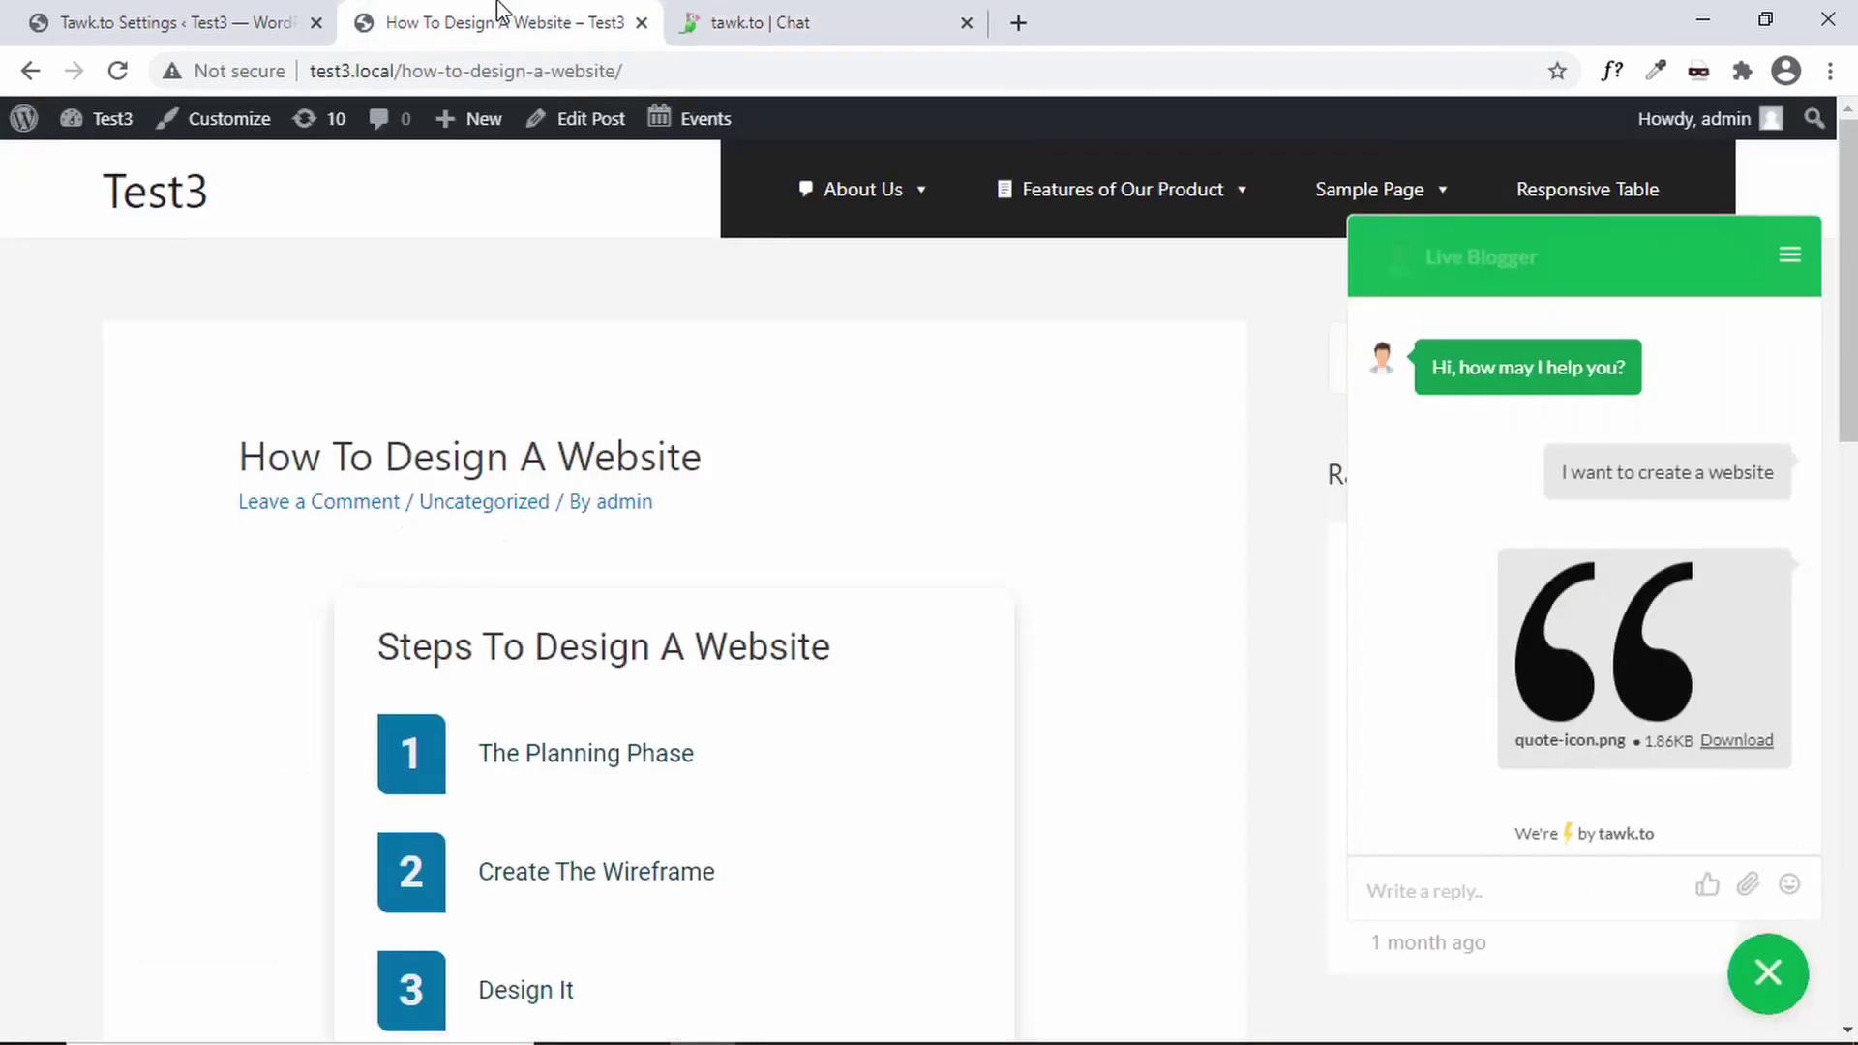
{"action": "left_click", "coordinate": [905, 11]}
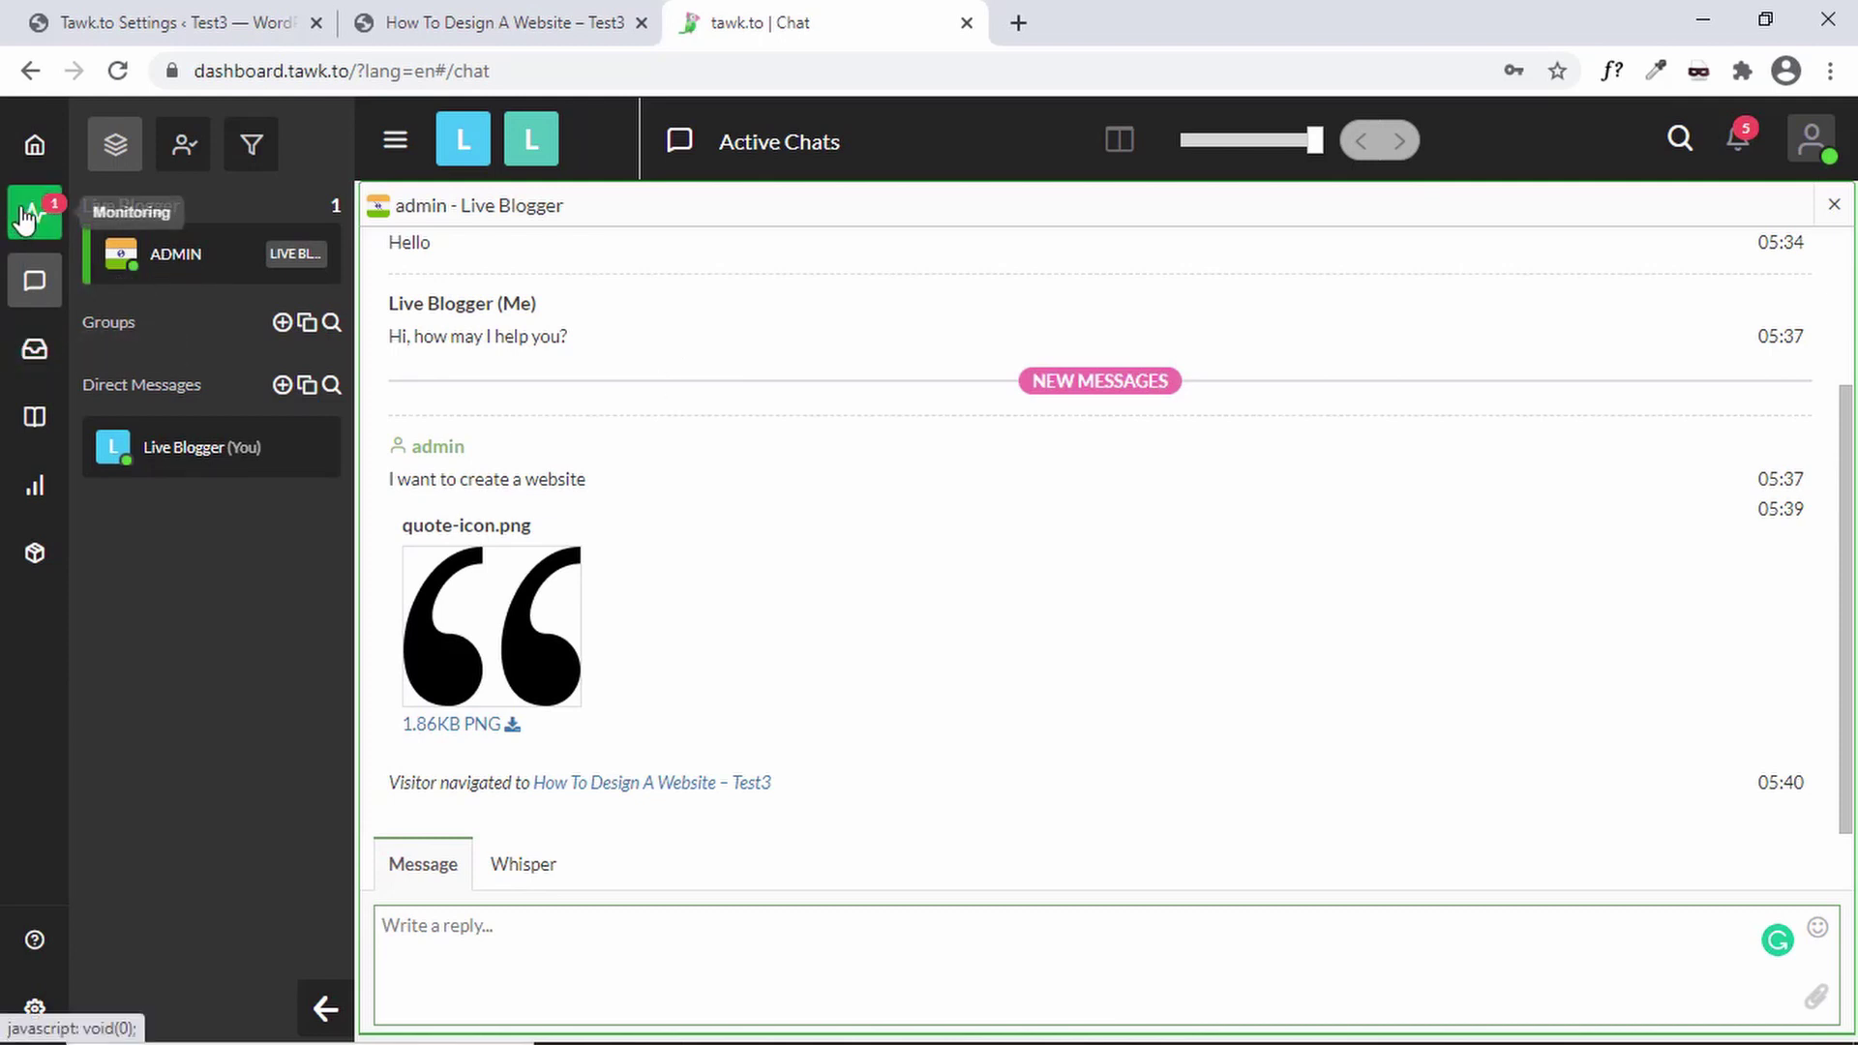
{"action": "left_click", "coordinate": [473, 29]}
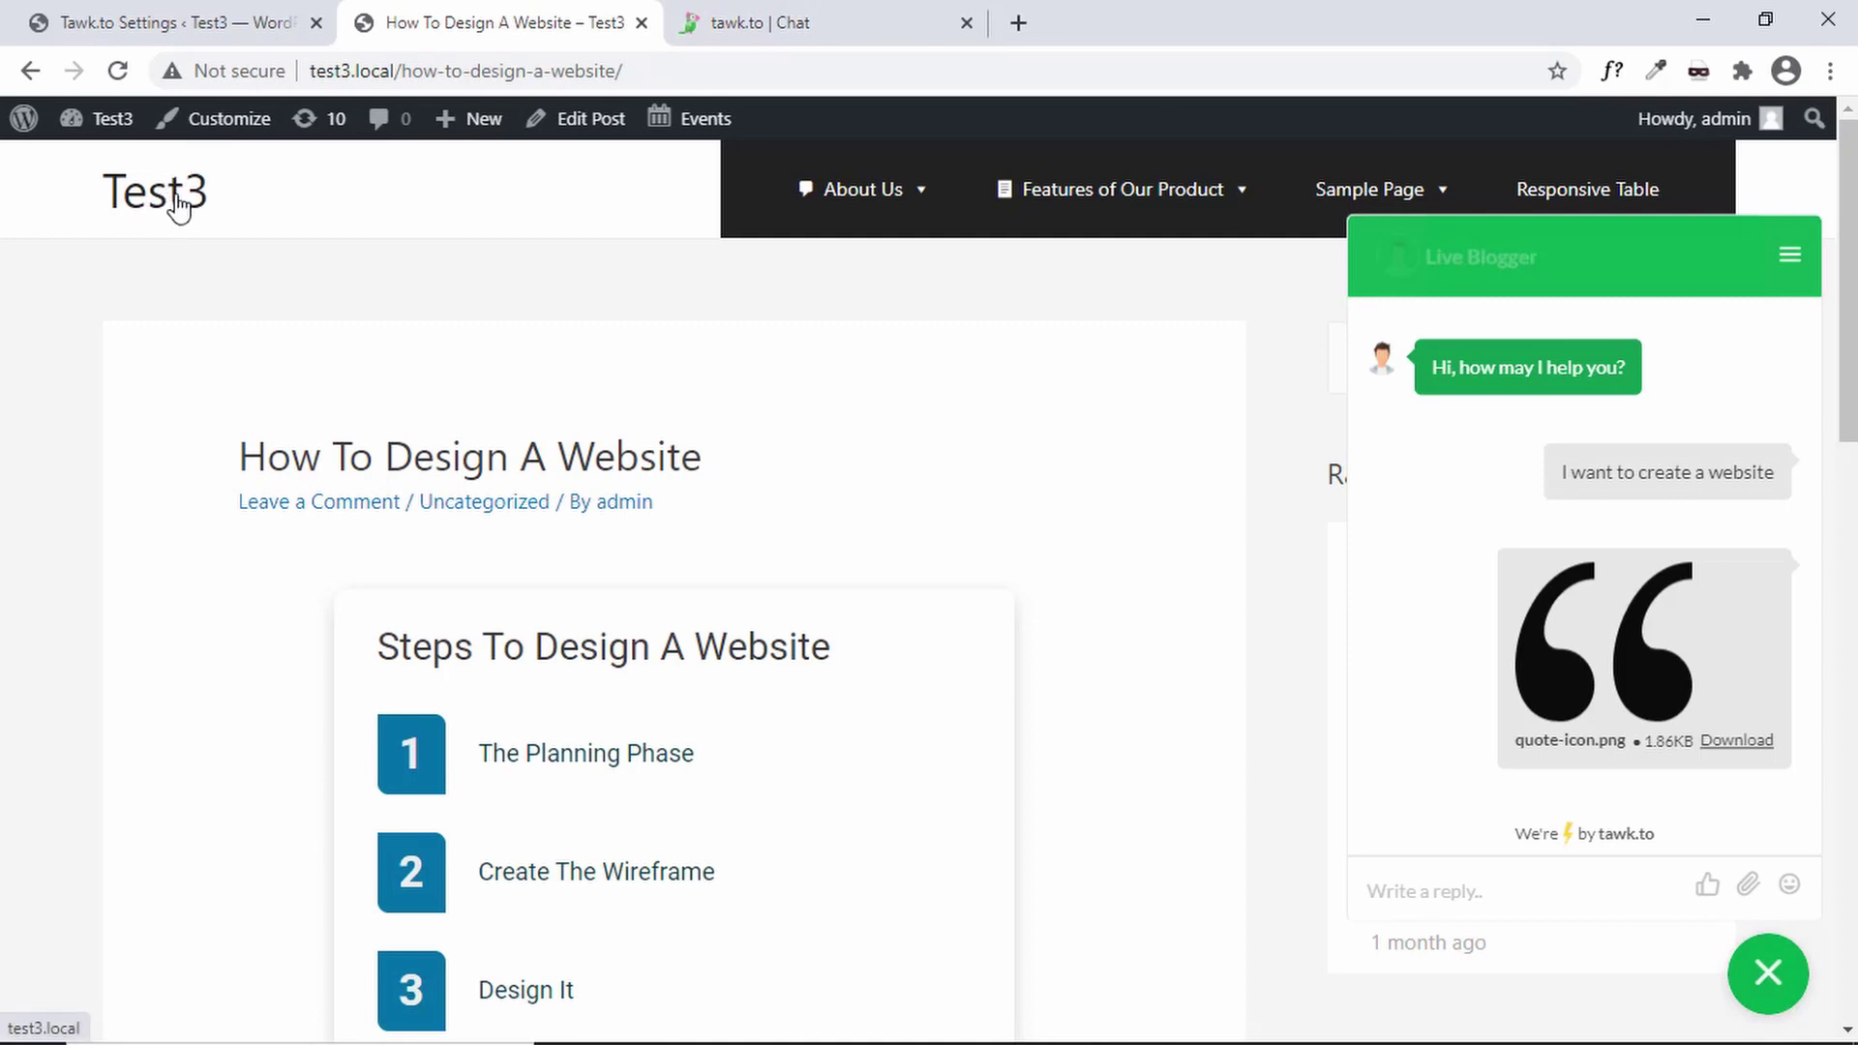
- Open the Test3 site in an incognito window and open its chat widget
{"action": "right_click", "coordinate": [175, 197]}
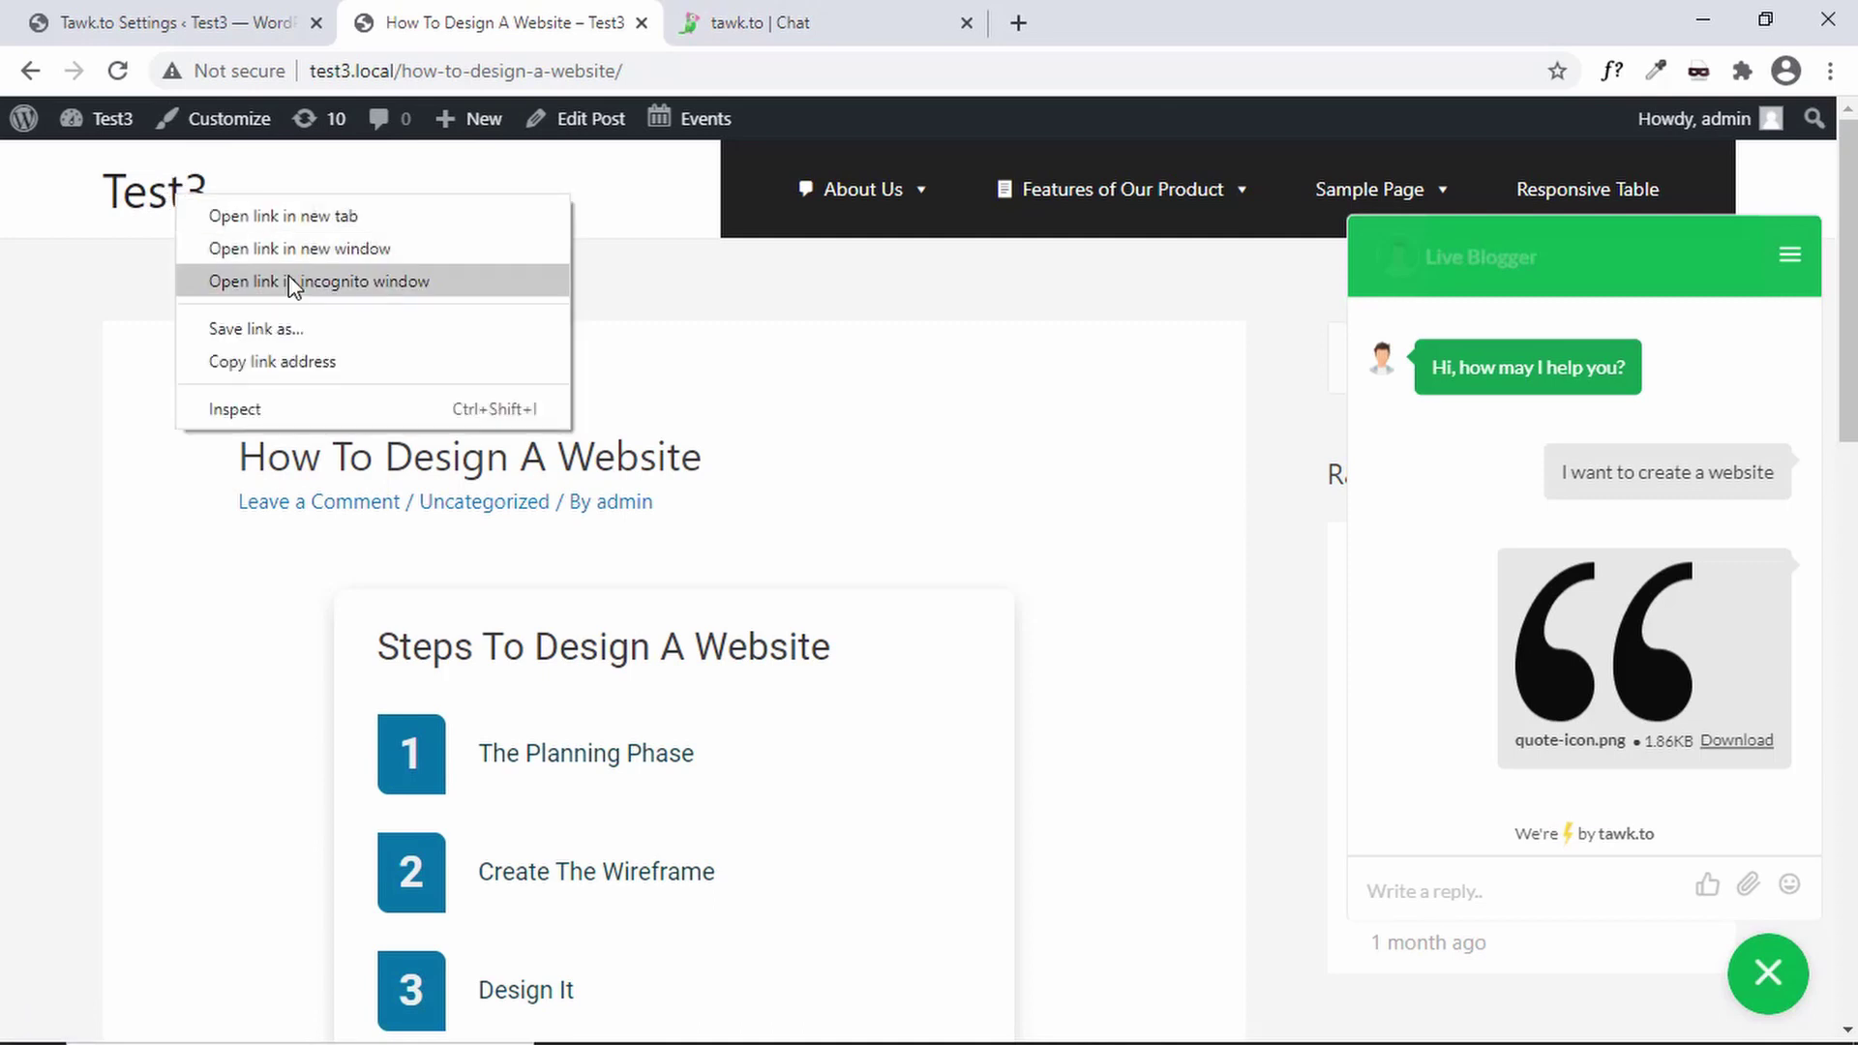
{"action": "left_click", "coordinate": [290, 282]}
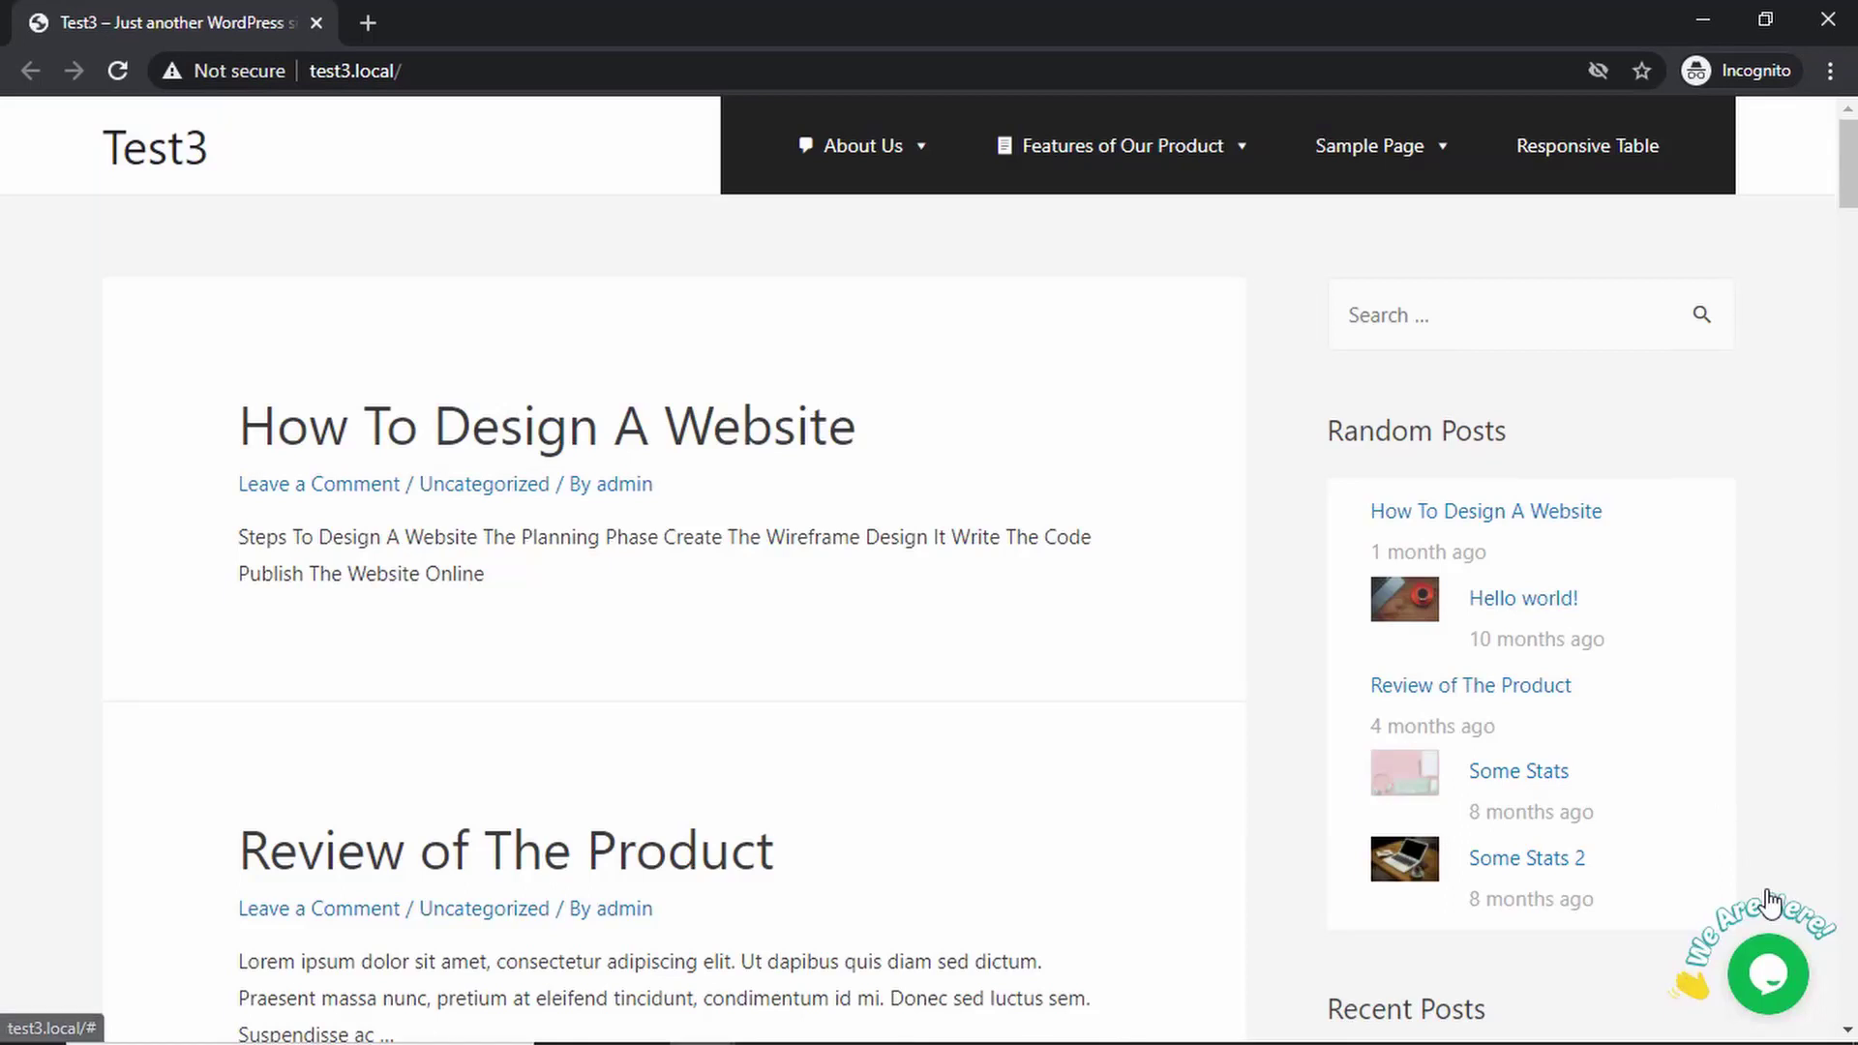
{"action": "mouse_move", "coordinate": [1773, 984]}
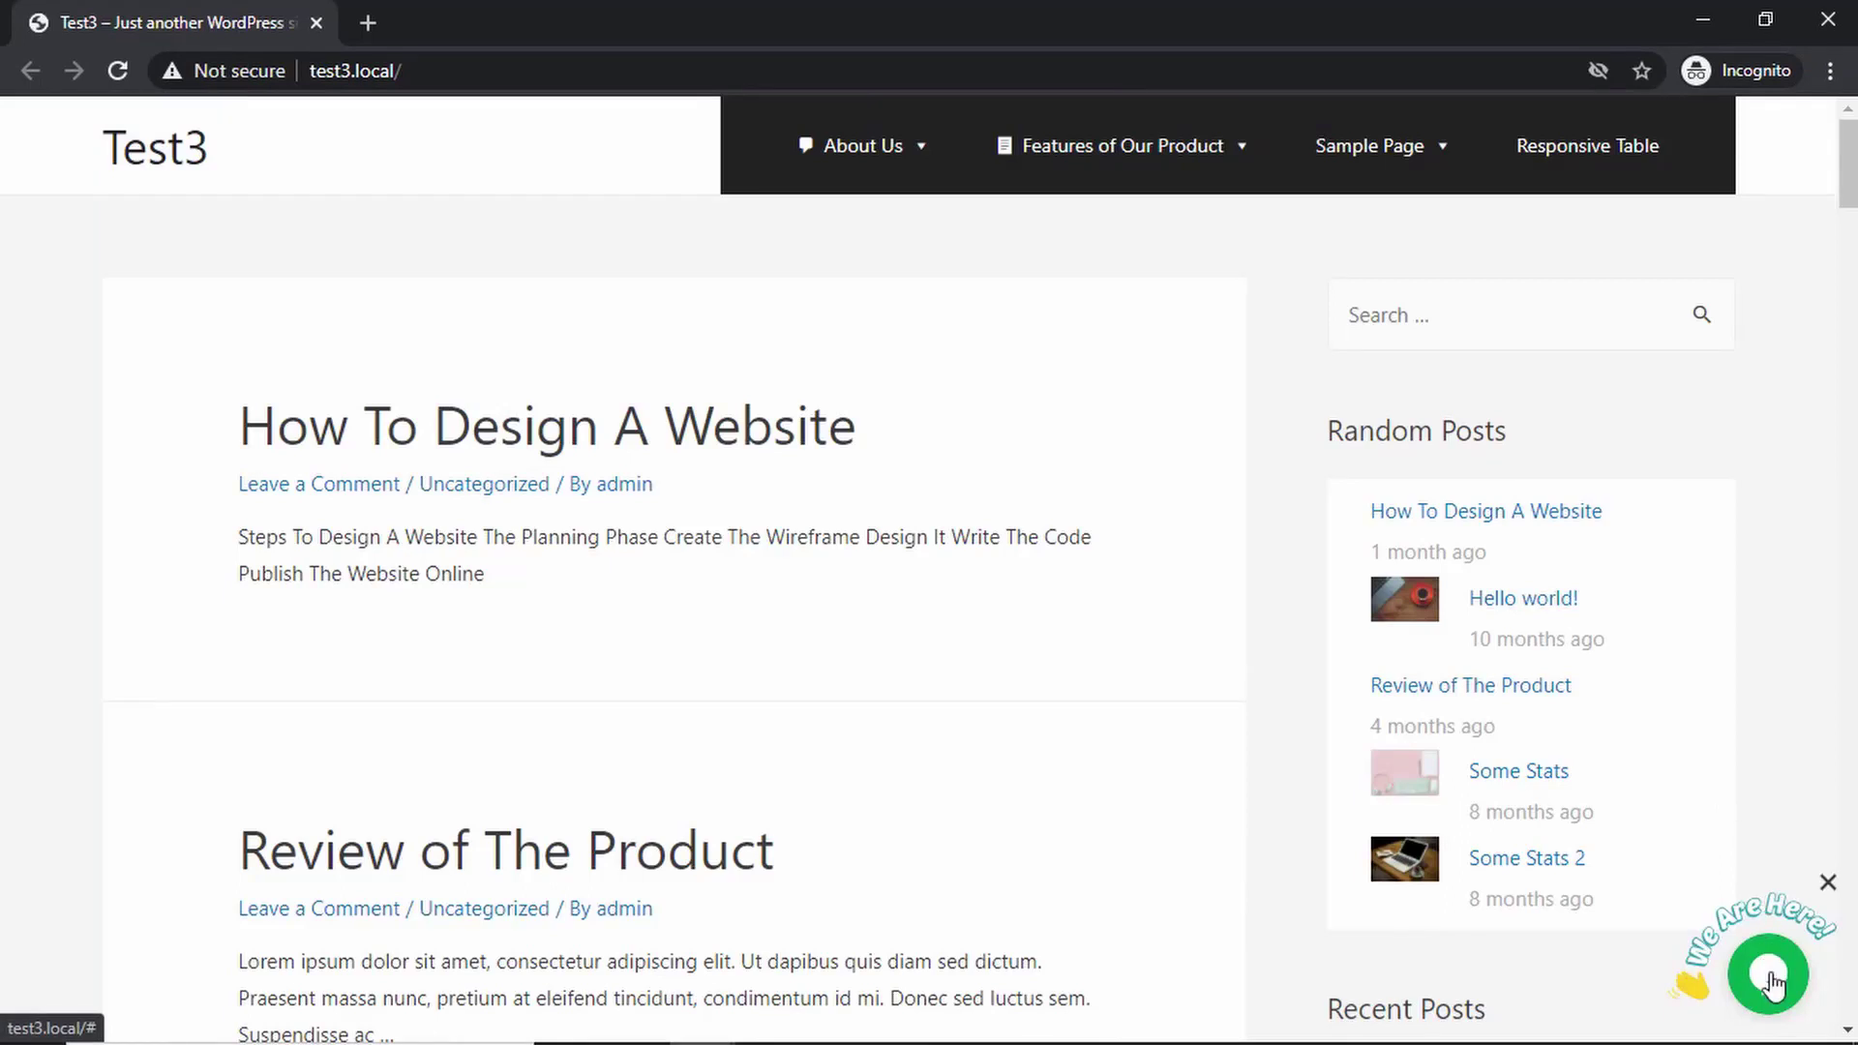
{"action": "left_click", "coordinate": [1773, 985]}
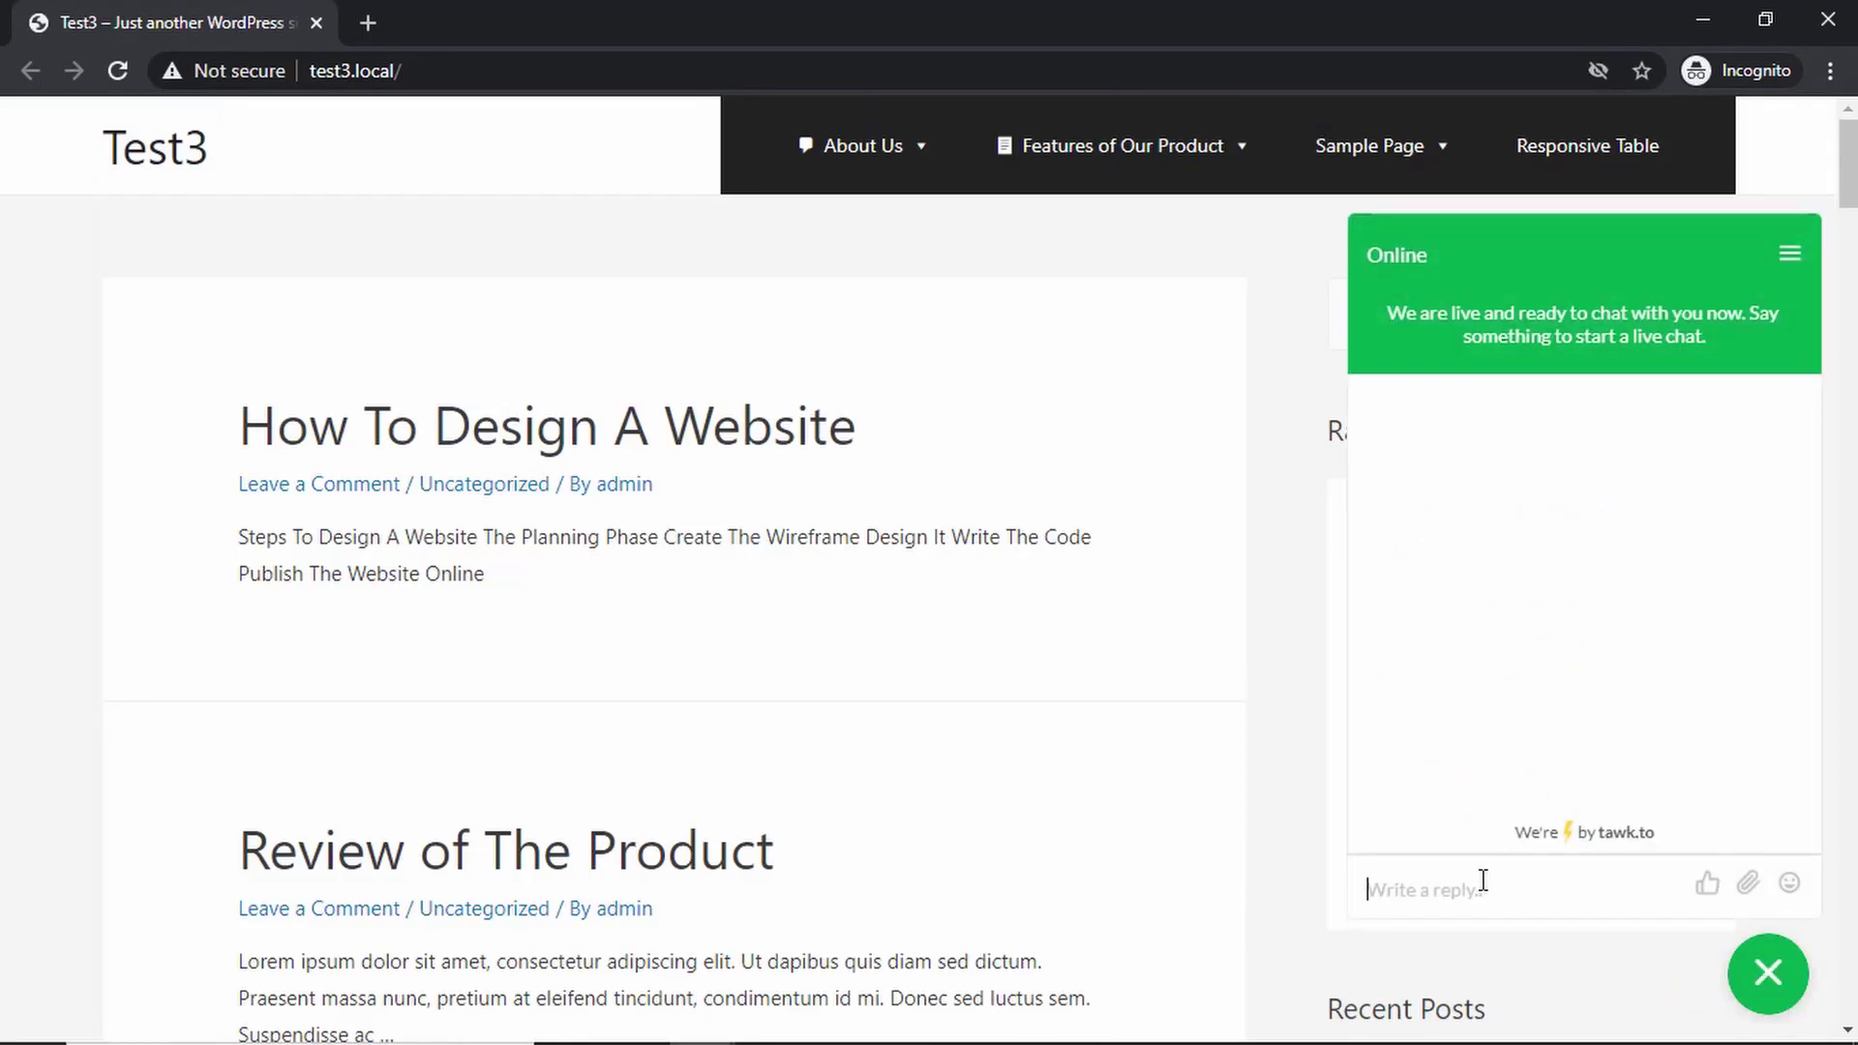
- Send 'Hi, I need some help.' as the new visitor
{"action": "type", "text": "J"}
{"action": "key", "text": "BackSpace"}
{"action": "type", "text": "Hi, I need some help"}
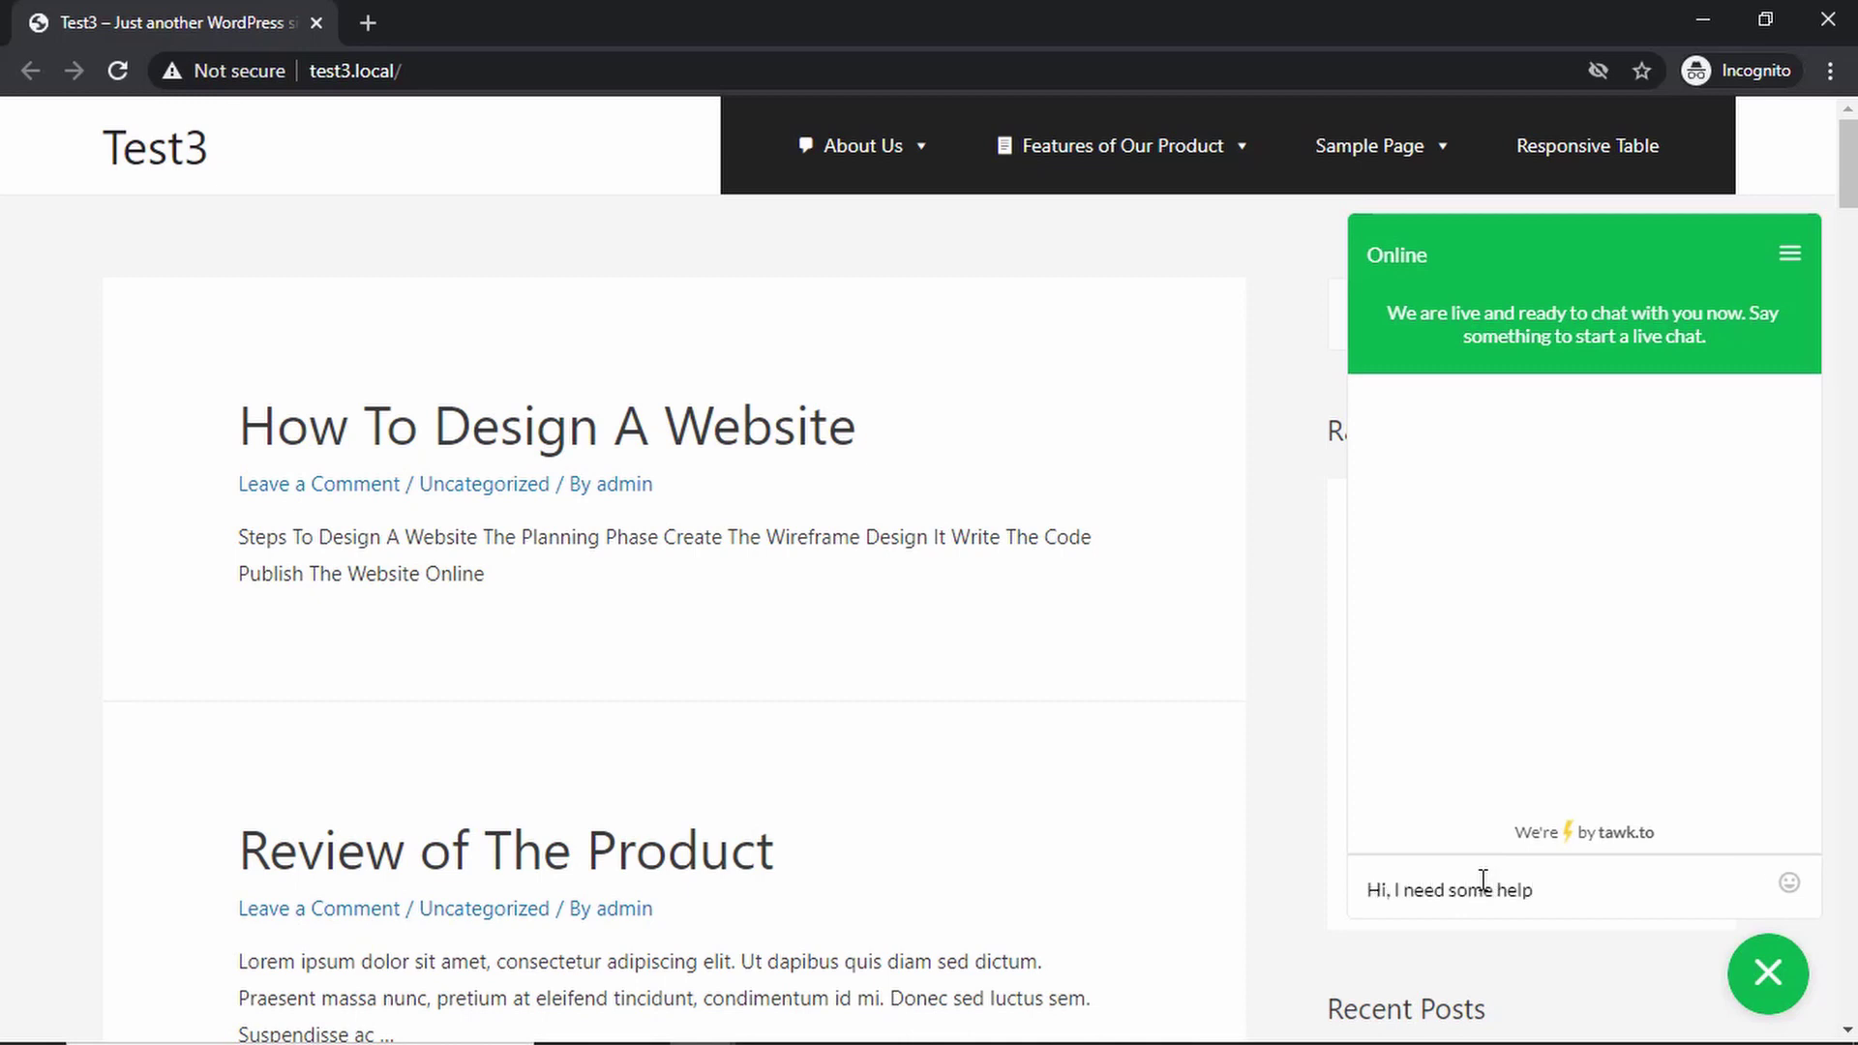
{"action": "type", "text": "."}
{"action": "key", "text": "Return"}
{"action": "key", "text": "alt+Tab"}
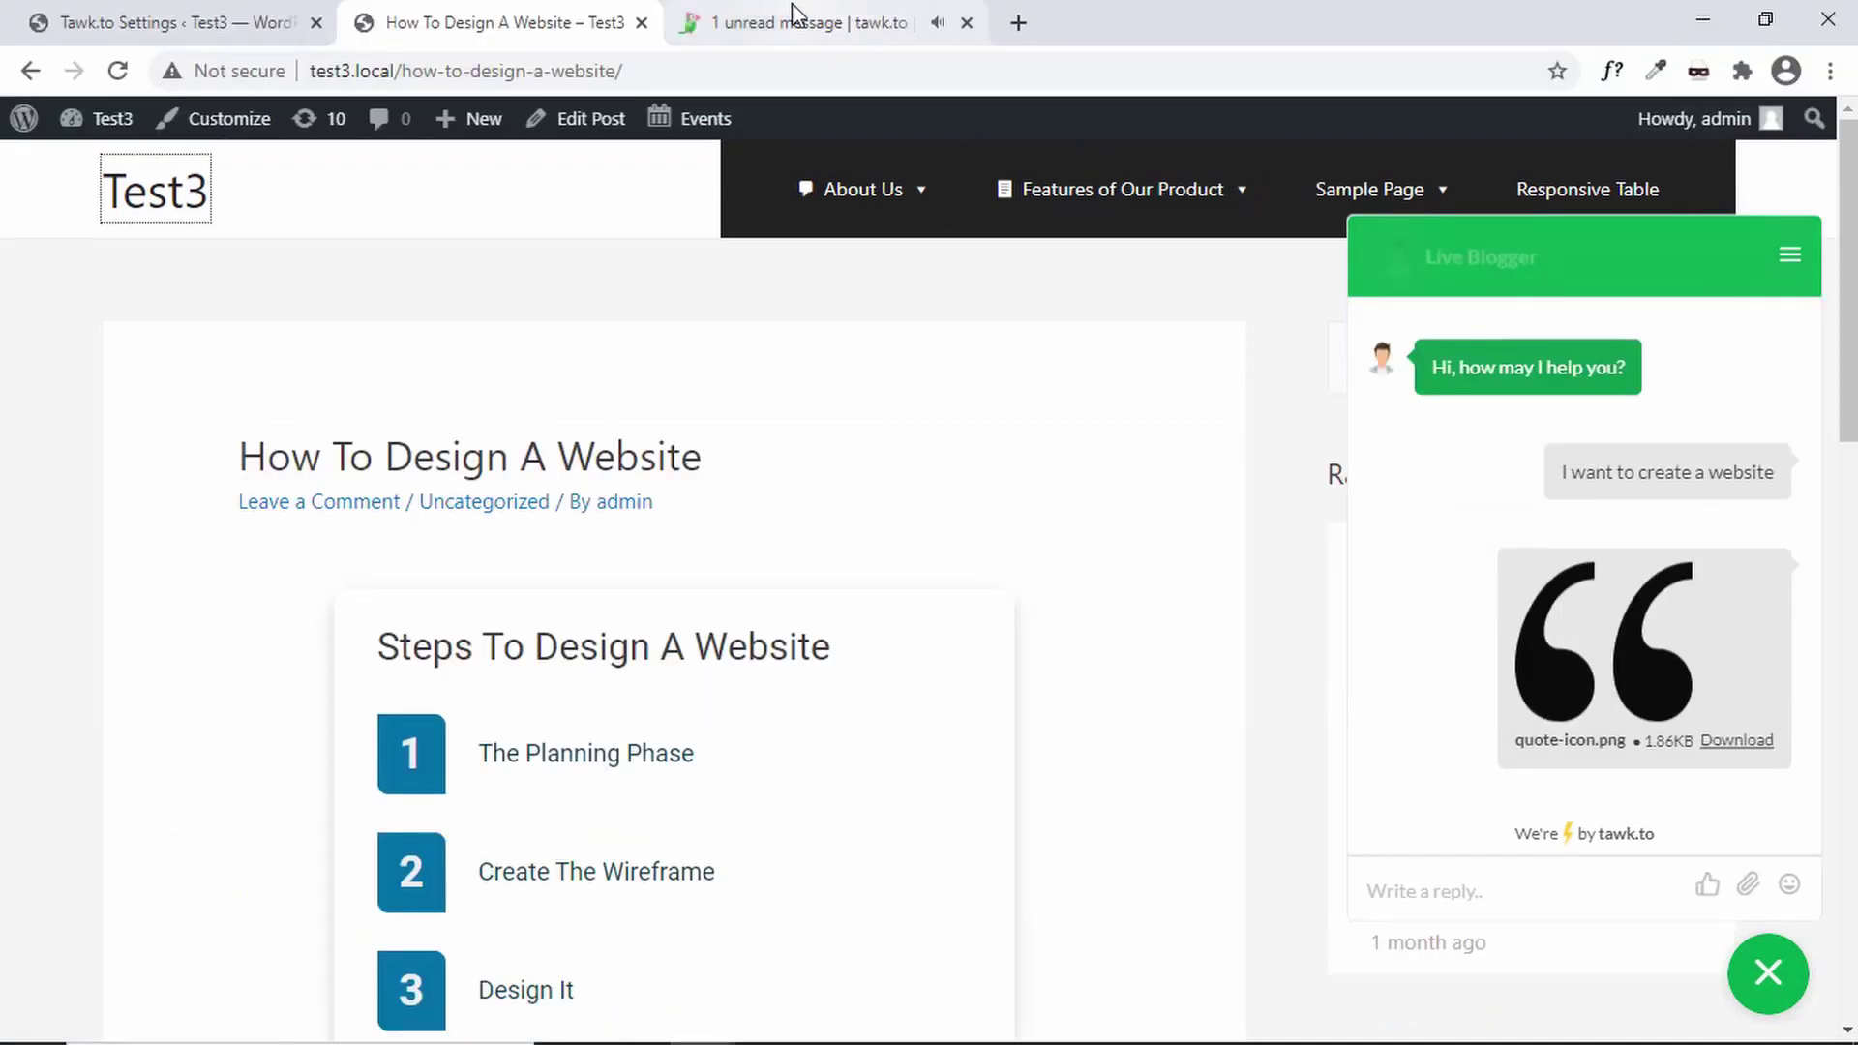
- Join the Unanswered visitor's chat from Monitoring and reply 'What help do you need?'
{"action": "left_click", "coordinate": [792, 5]}
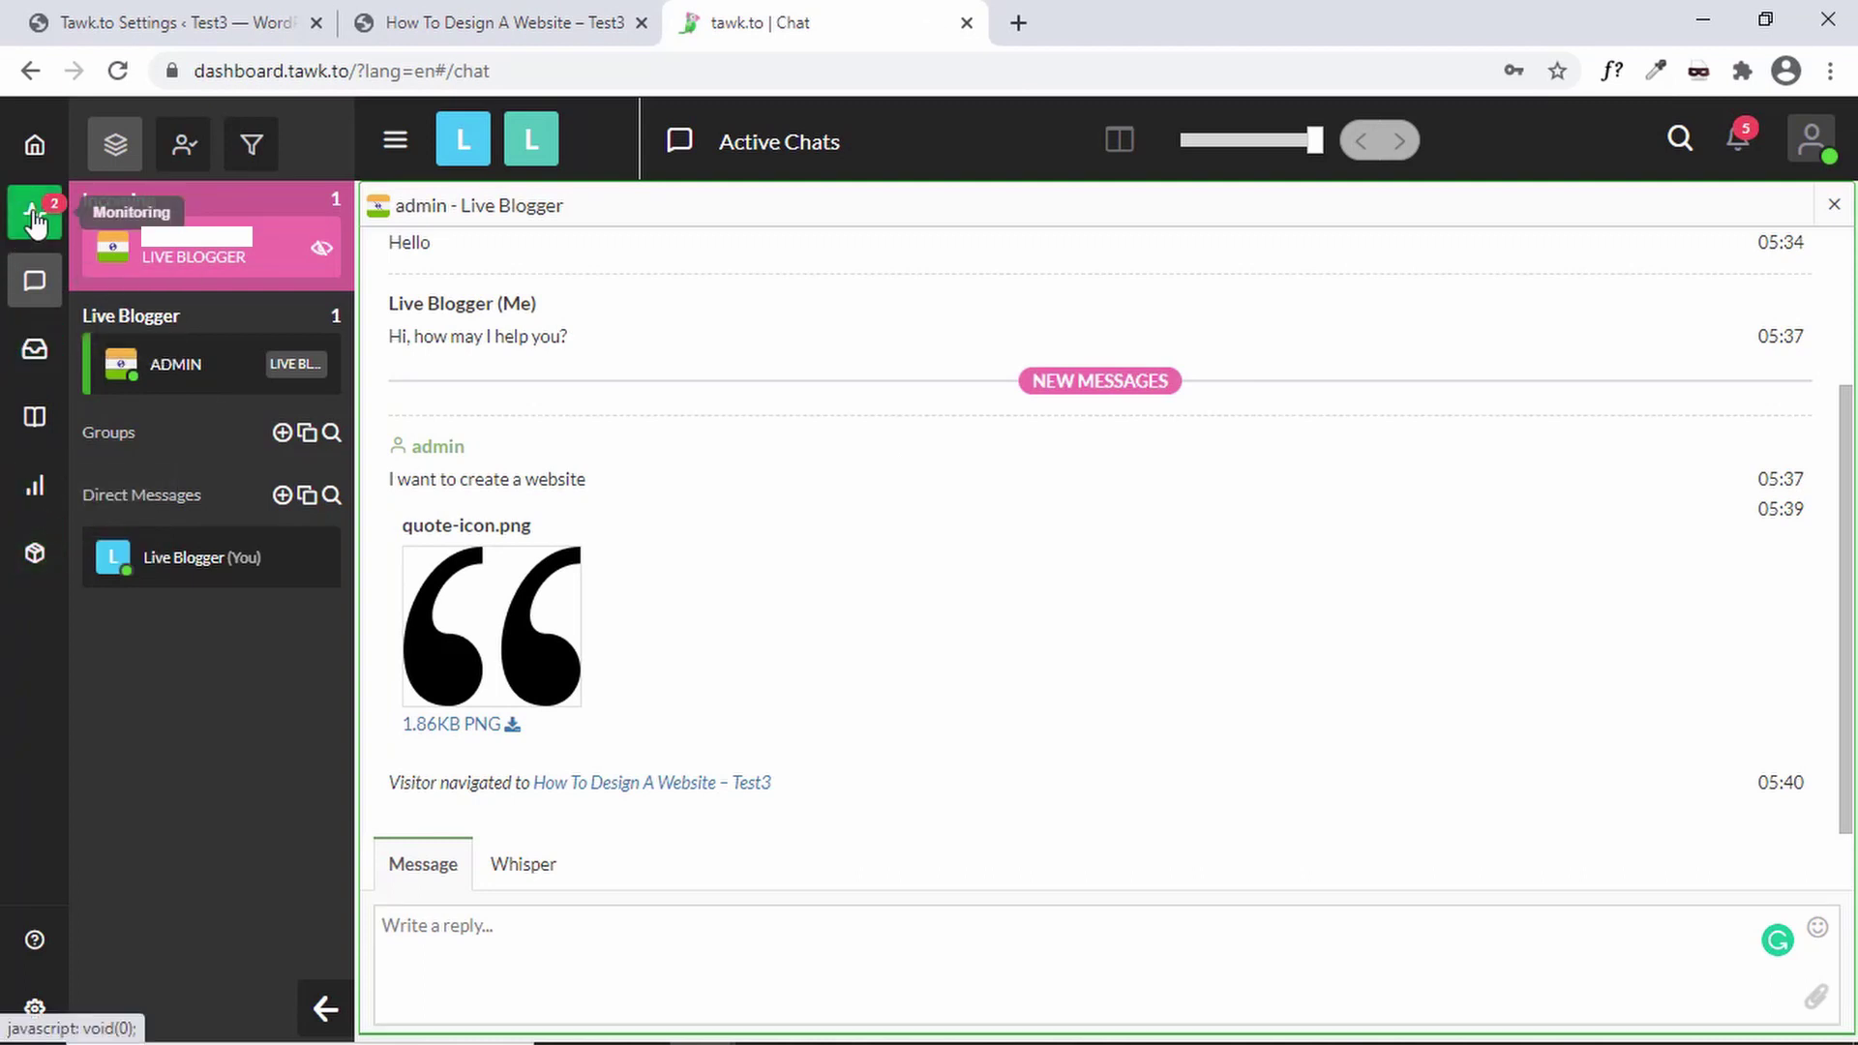
{"action": "left_click", "coordinate": [35, 221]}
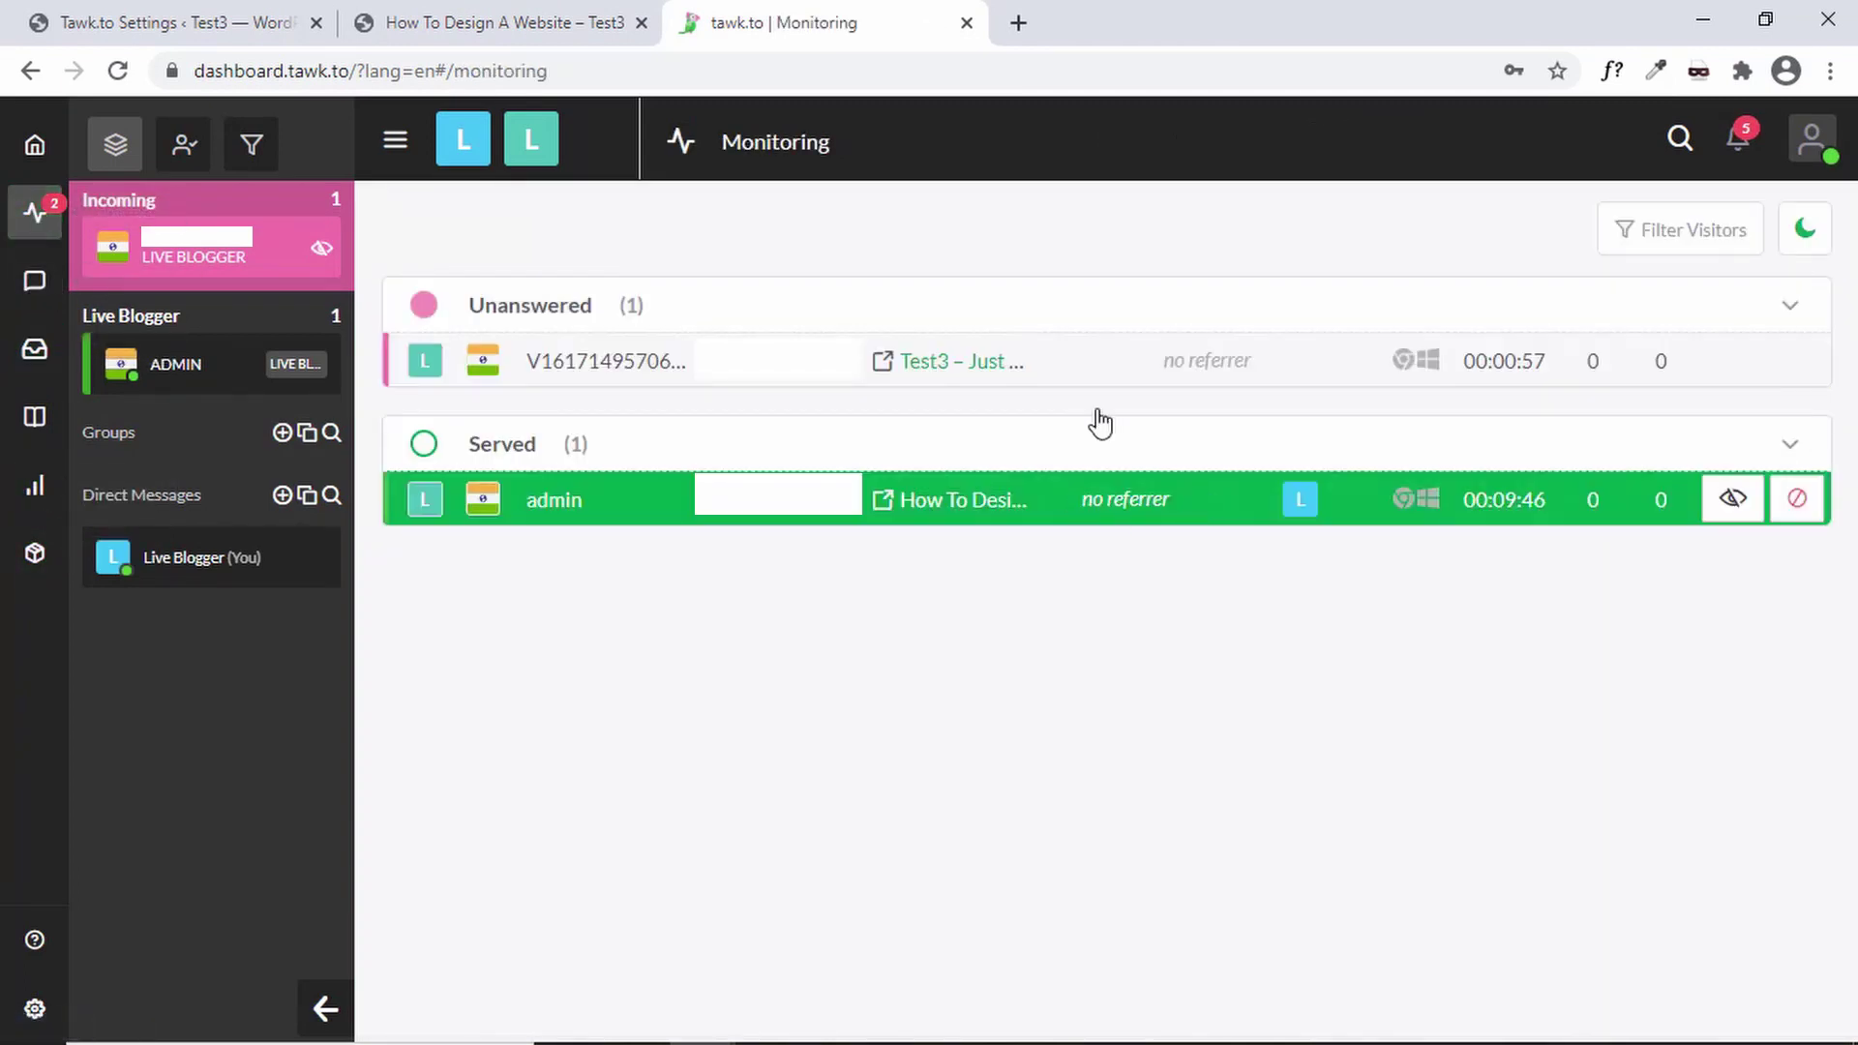
{"action": "left_click", "coordinate": [1210, 368]}
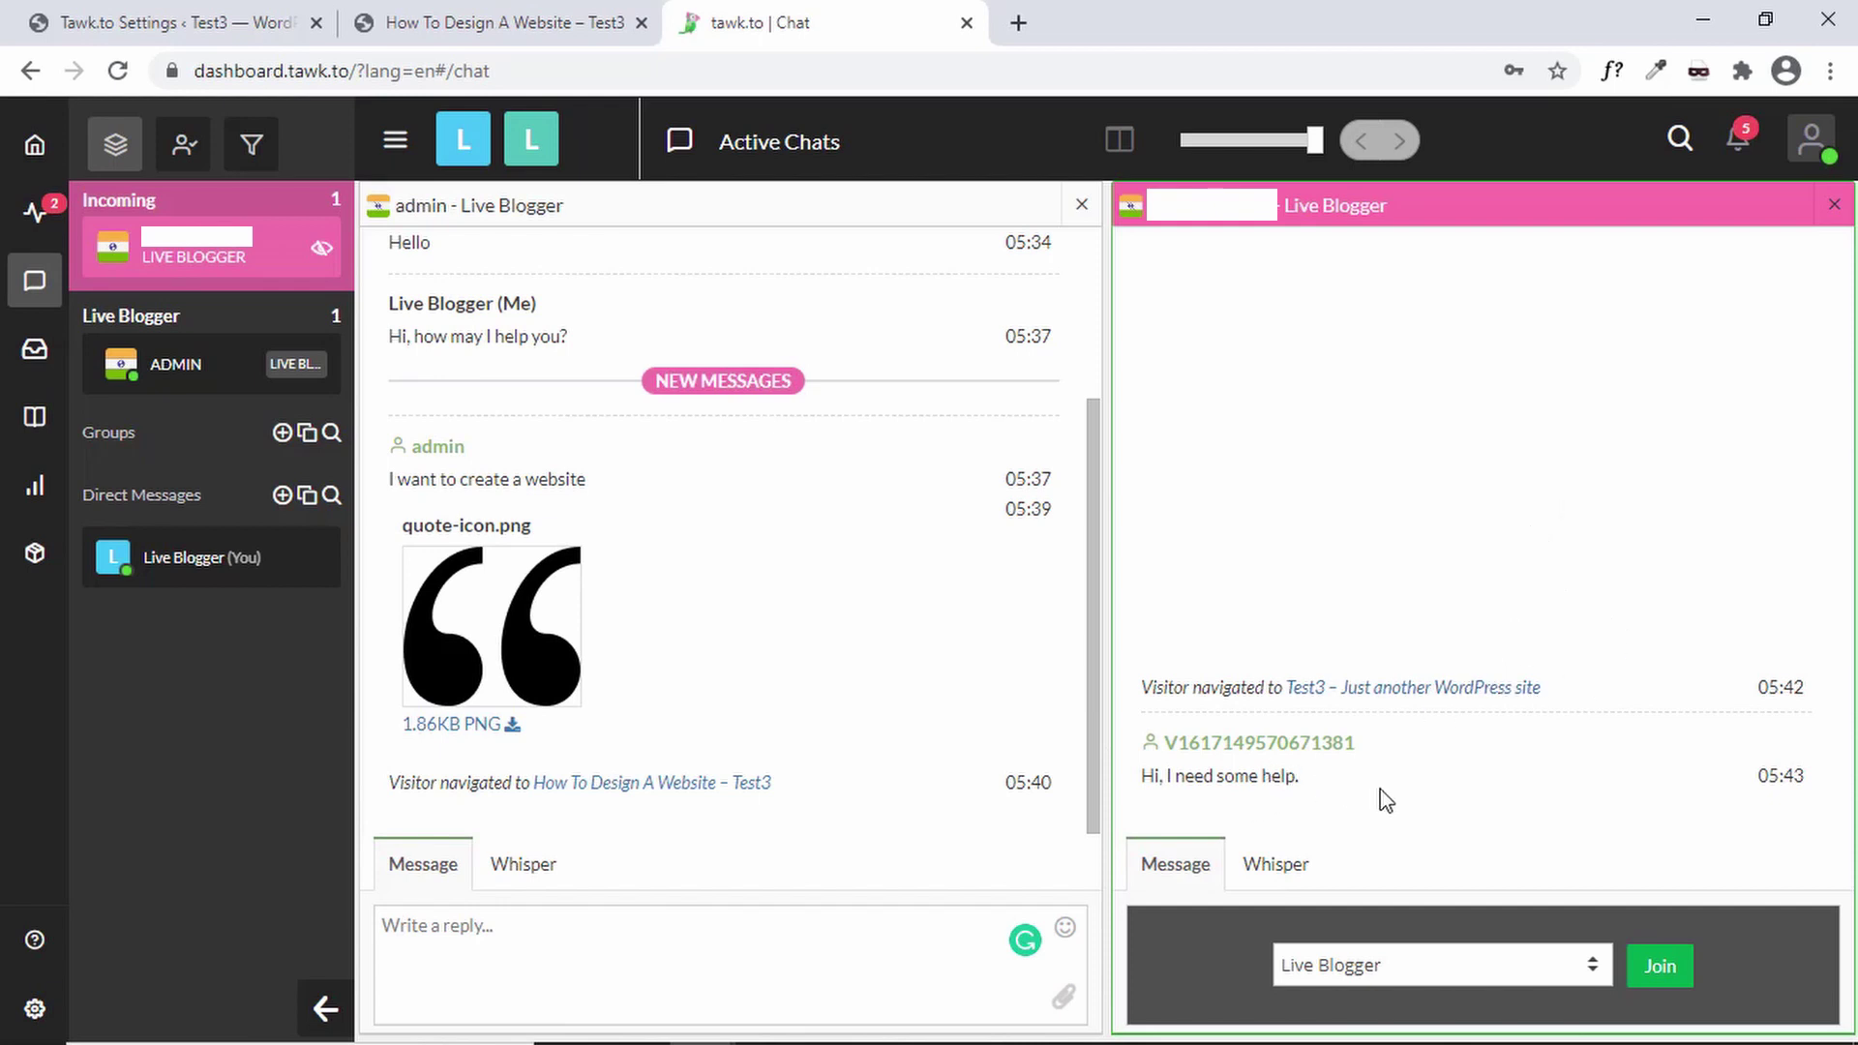
{"action": "left_click", "coordinate": [1672, 971]}
{"action": "type", "text": "What help do you need?"}
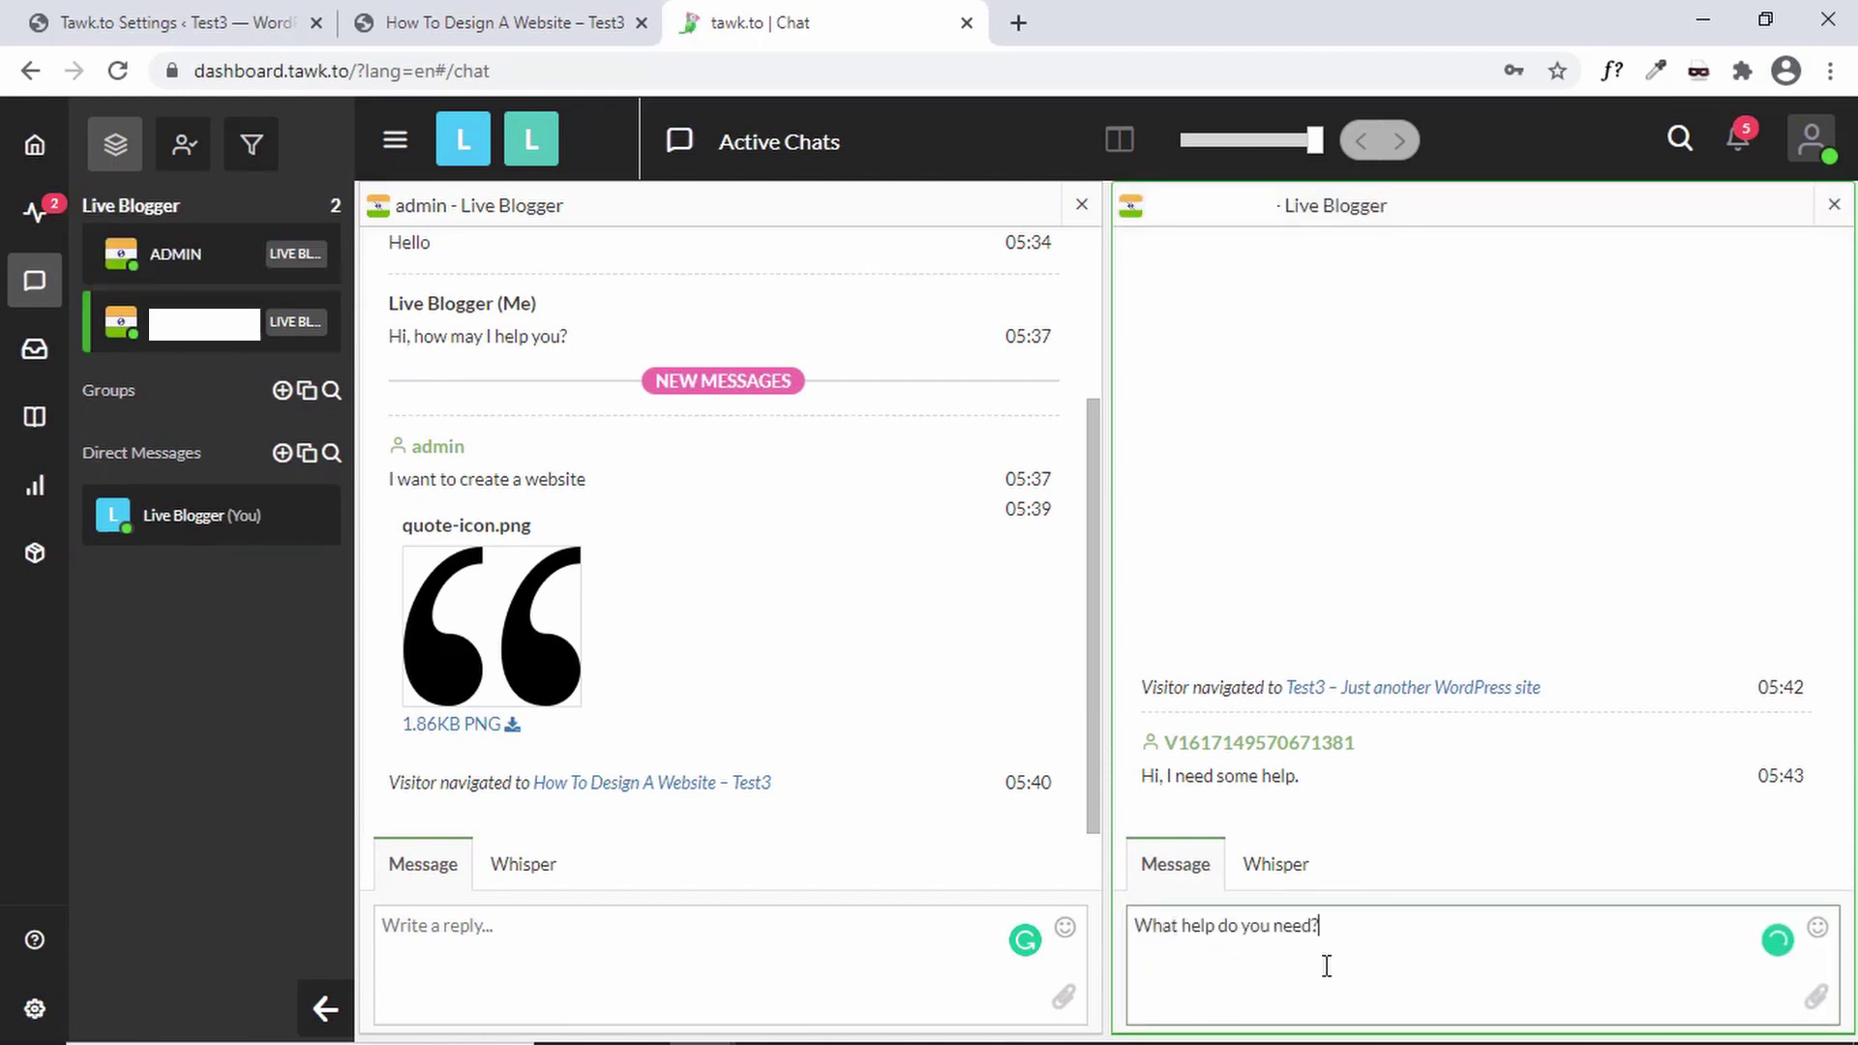
{"action": "key", "text": "Return"}
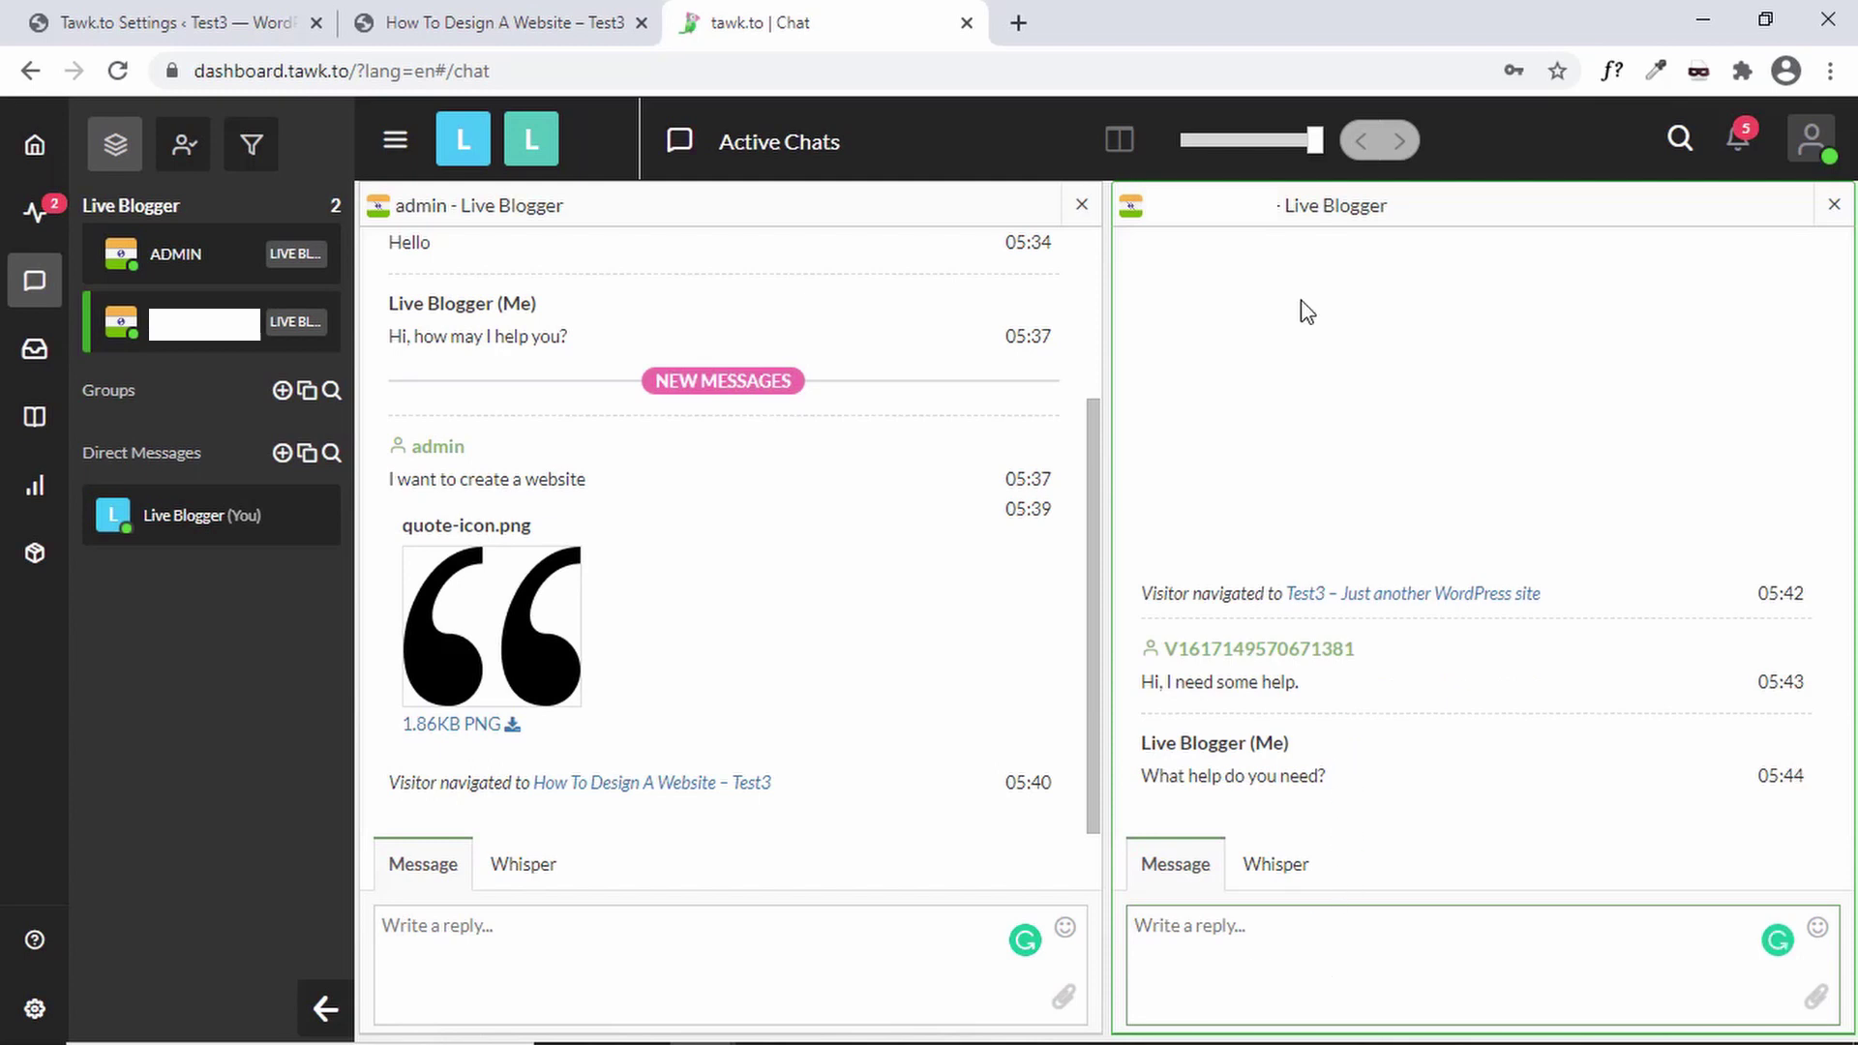
{"action": "key", "text": "alt+Tab"}
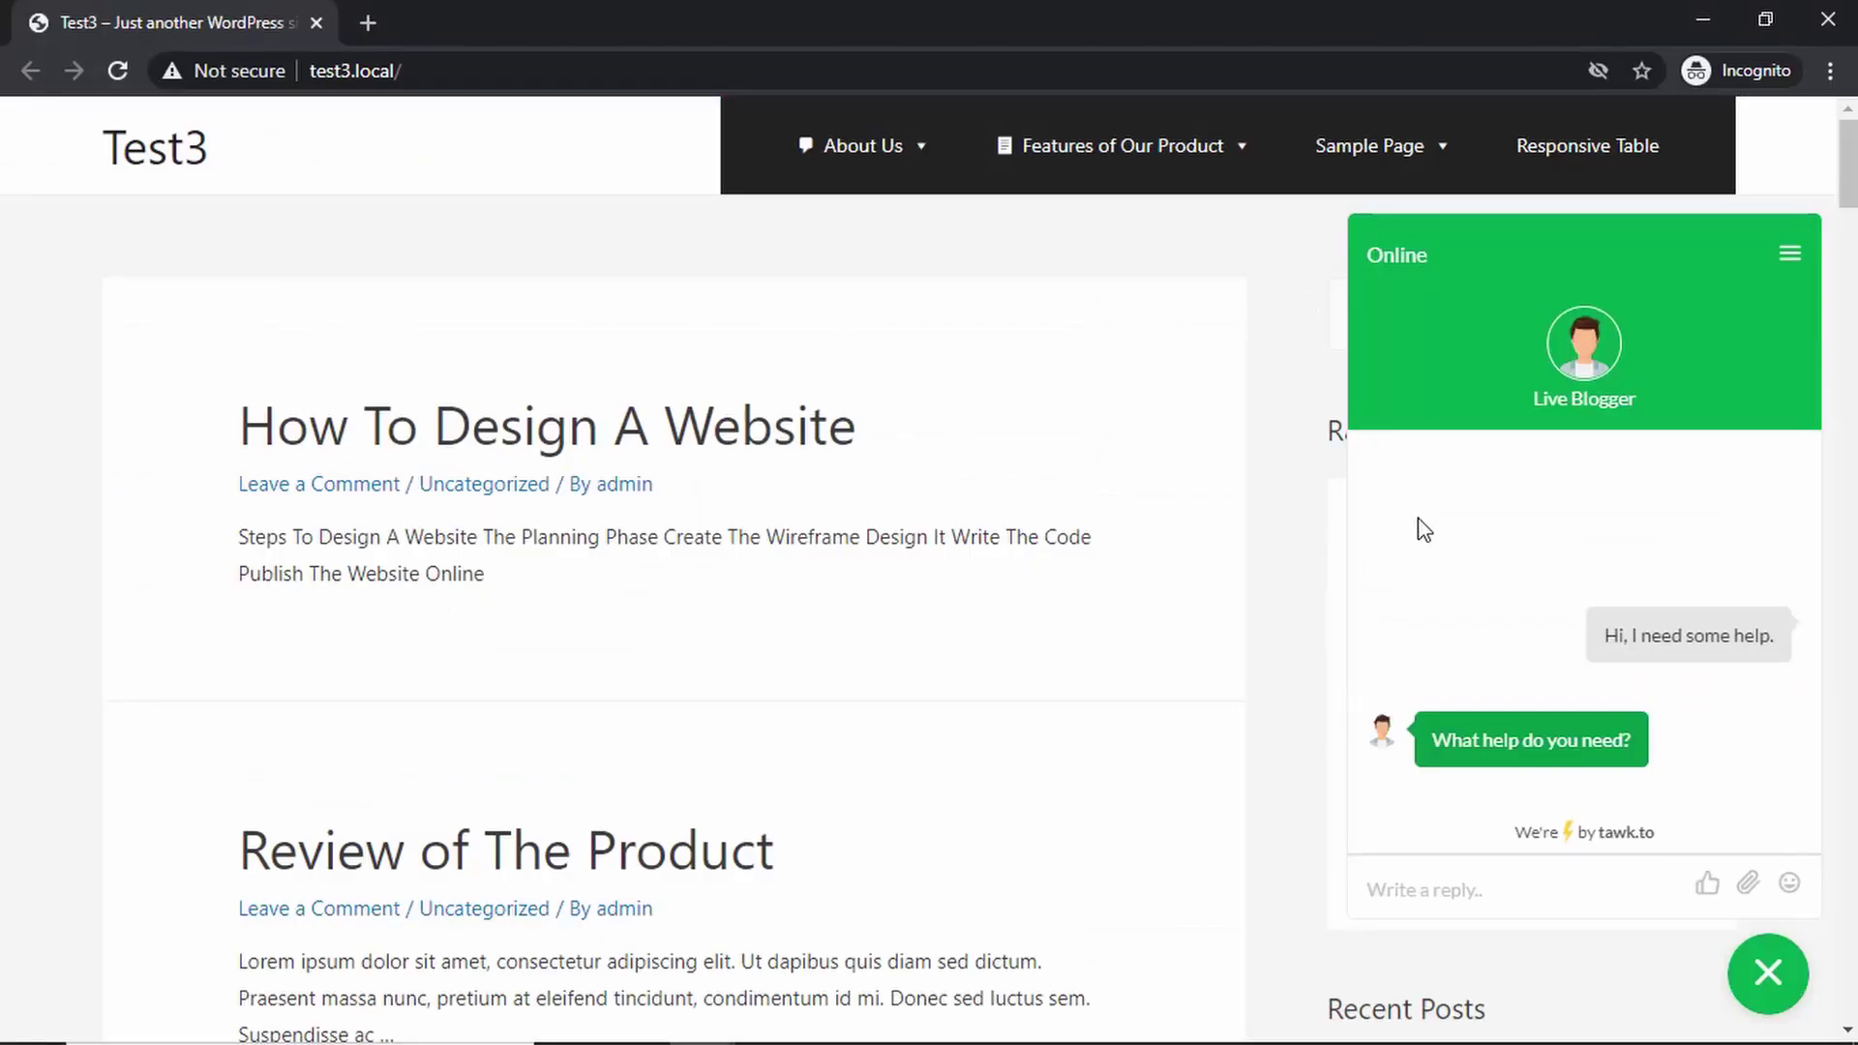
- Change the visitor's display name through the chat widget's options menu
{"action": "left_click_drag", "start_coordinate": [1423, 745], "coordinate": [1670, 729]}
{"action": "left_click", "coordinate": [1789, 256]}
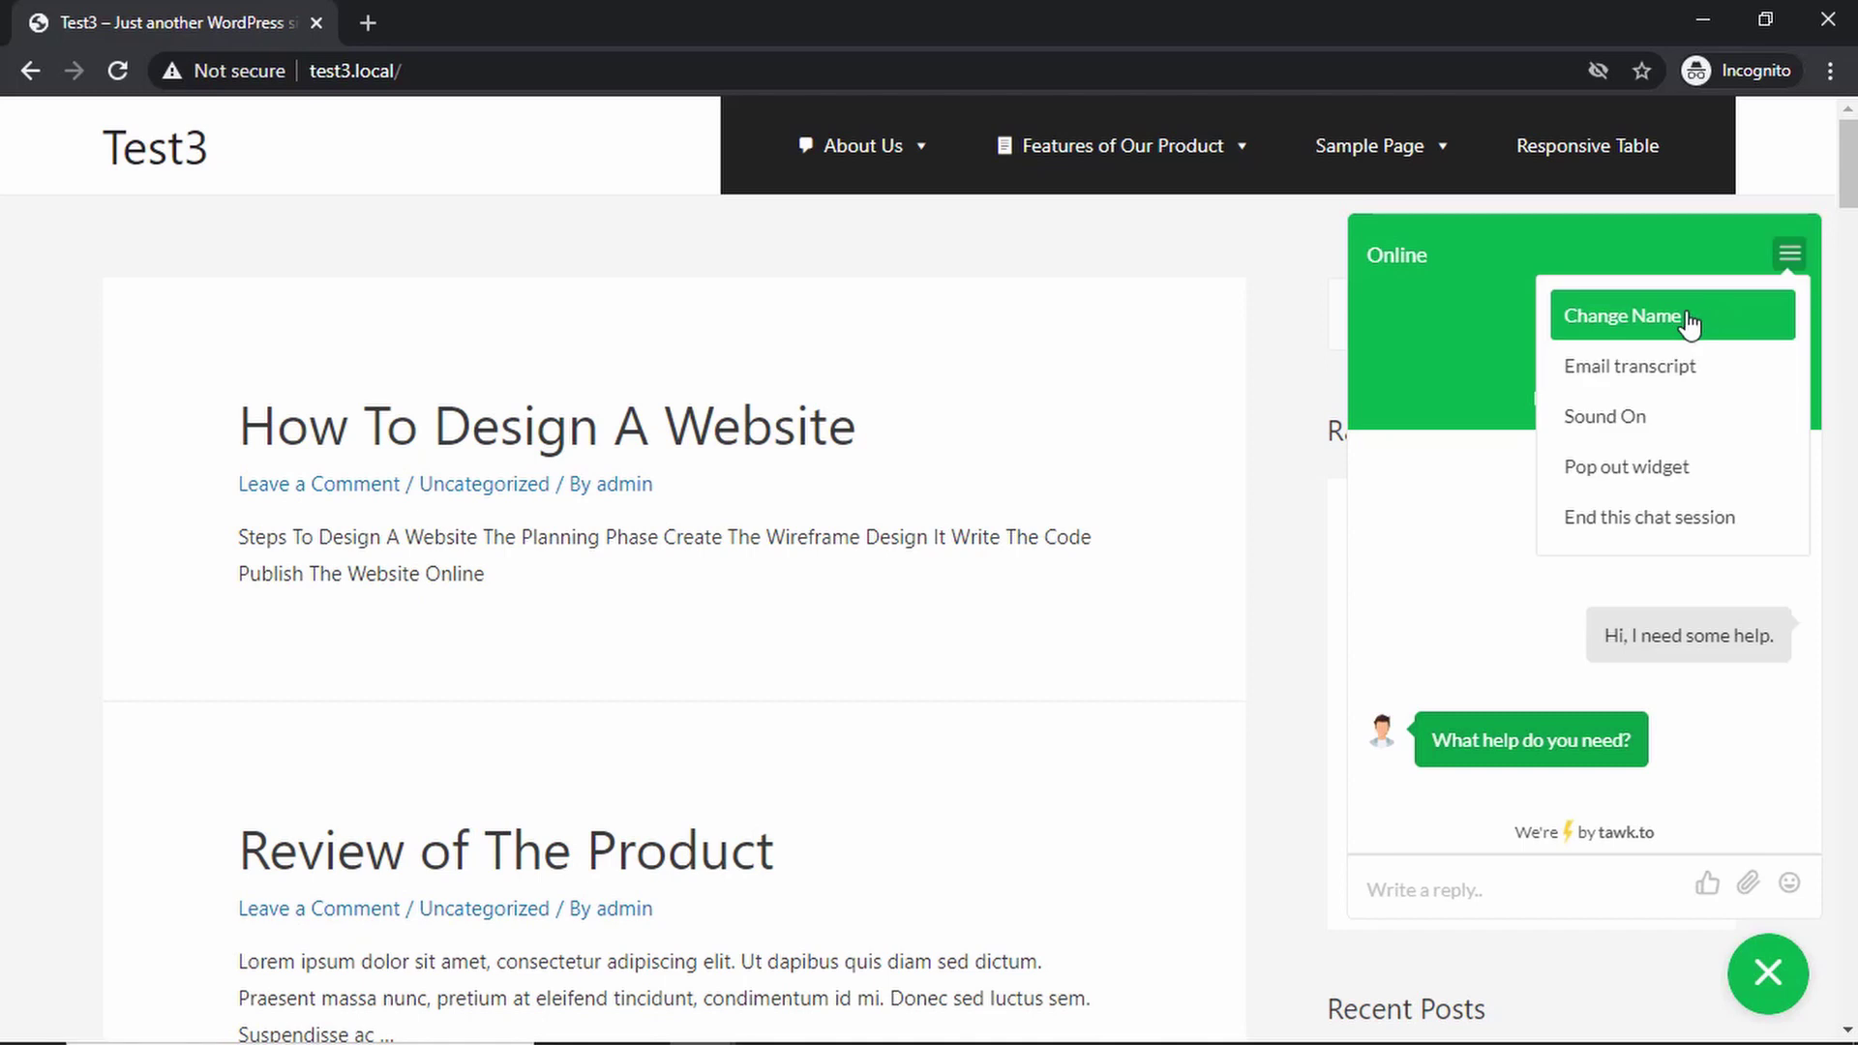
{"action": "left_click", "coordinate": [1689, 322]}
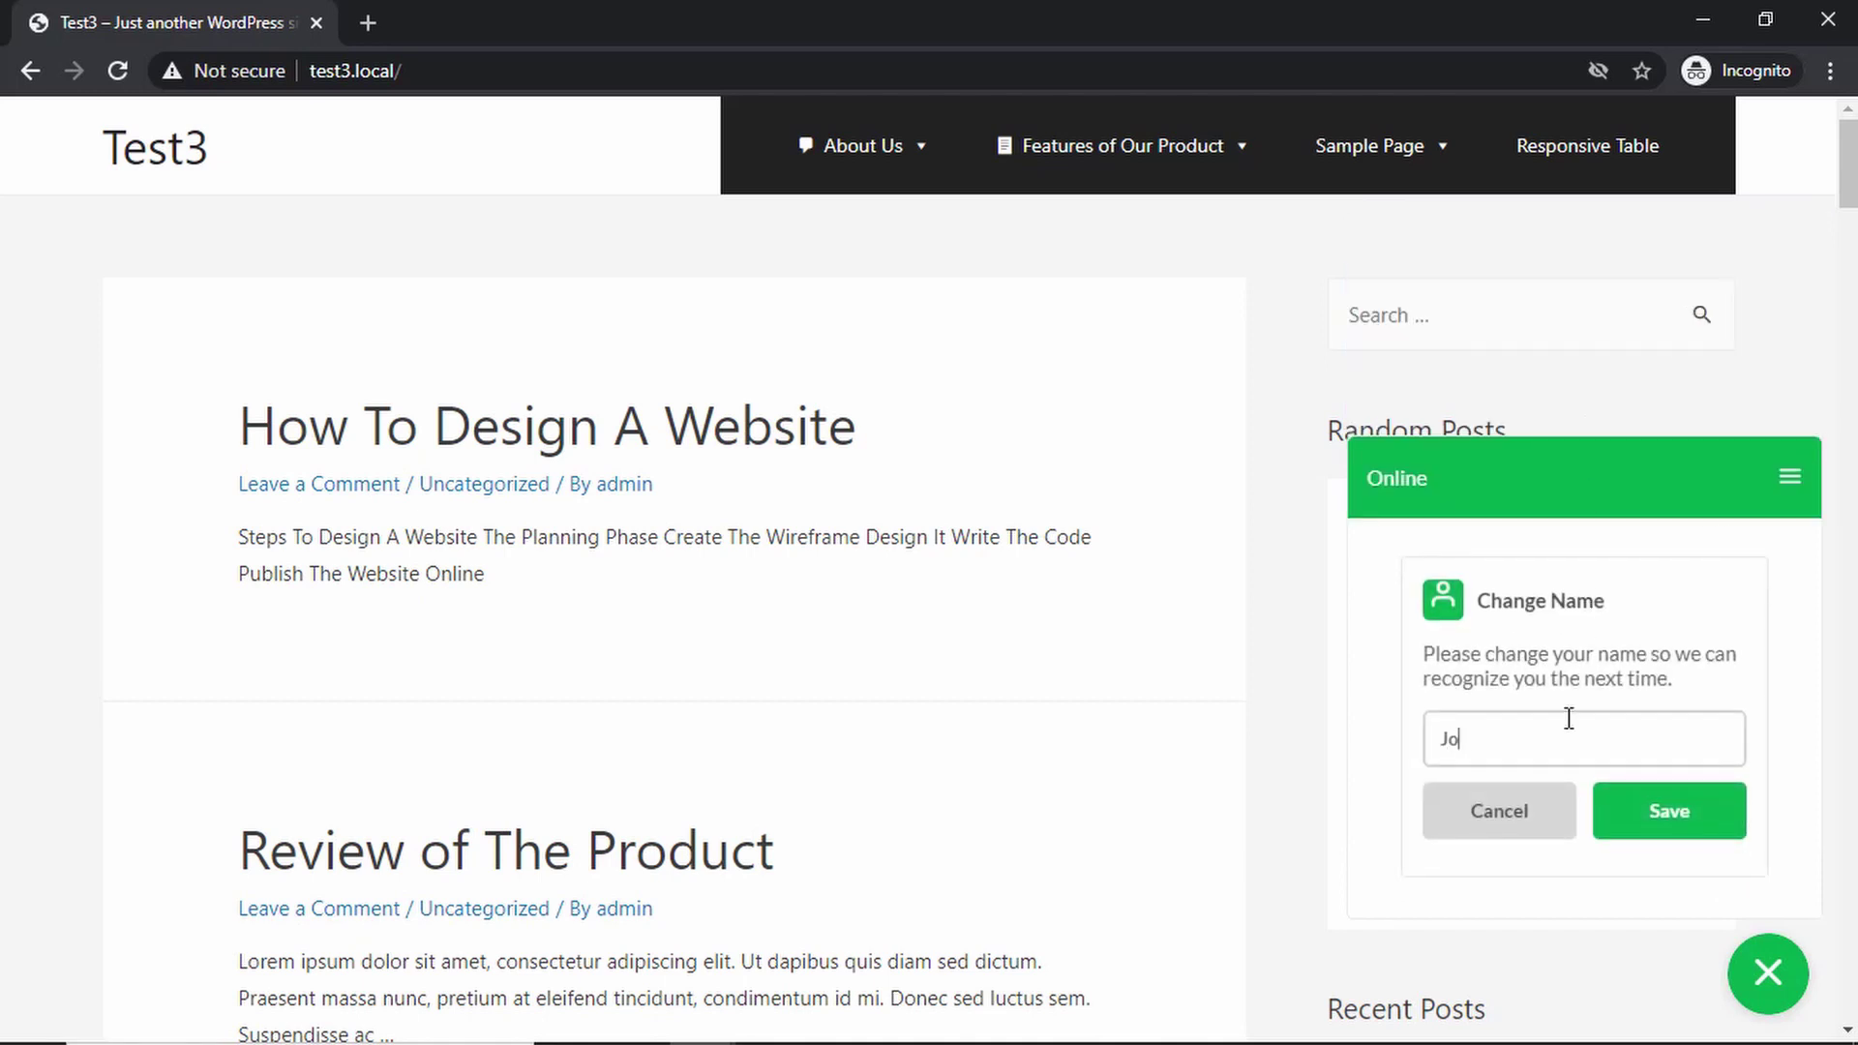
{"action": "left_click", "coordinate": [1635, 823]}
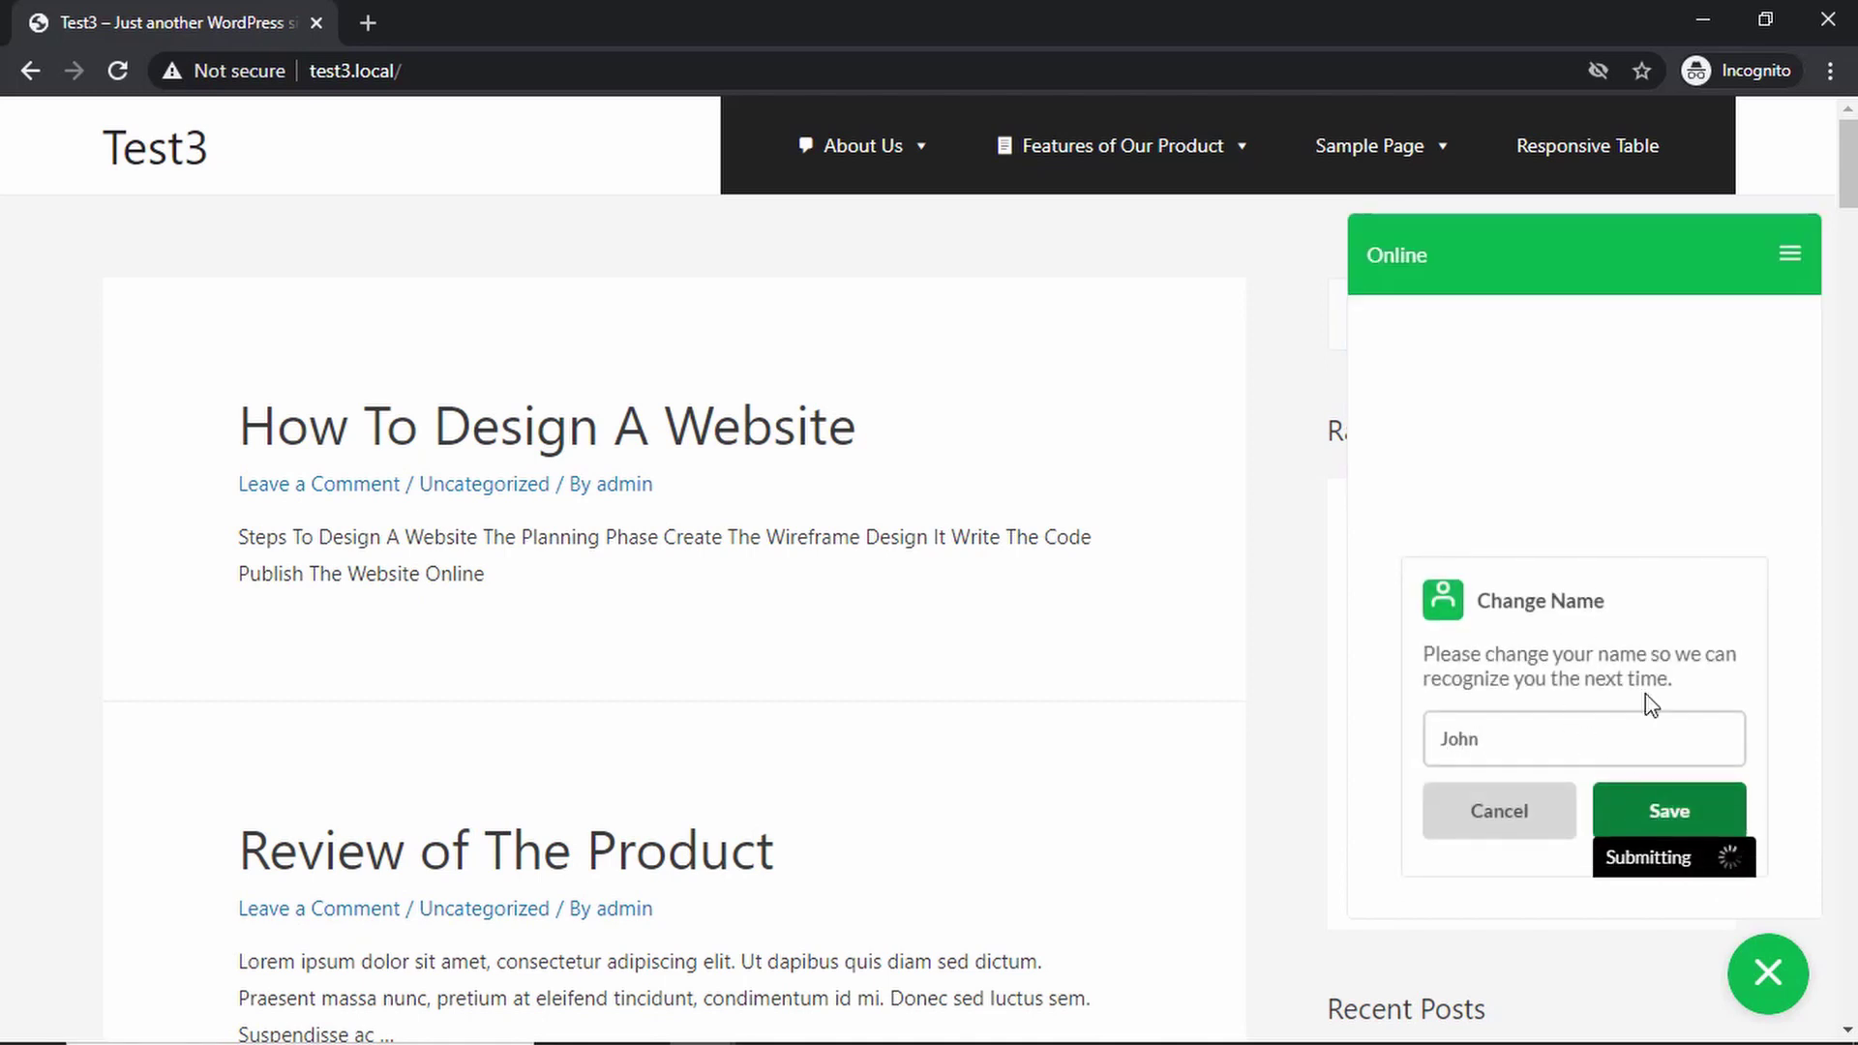
- Check that the visitor name John appears in the dashboard chat
{"action": "key", "text": "alt+Tab"}
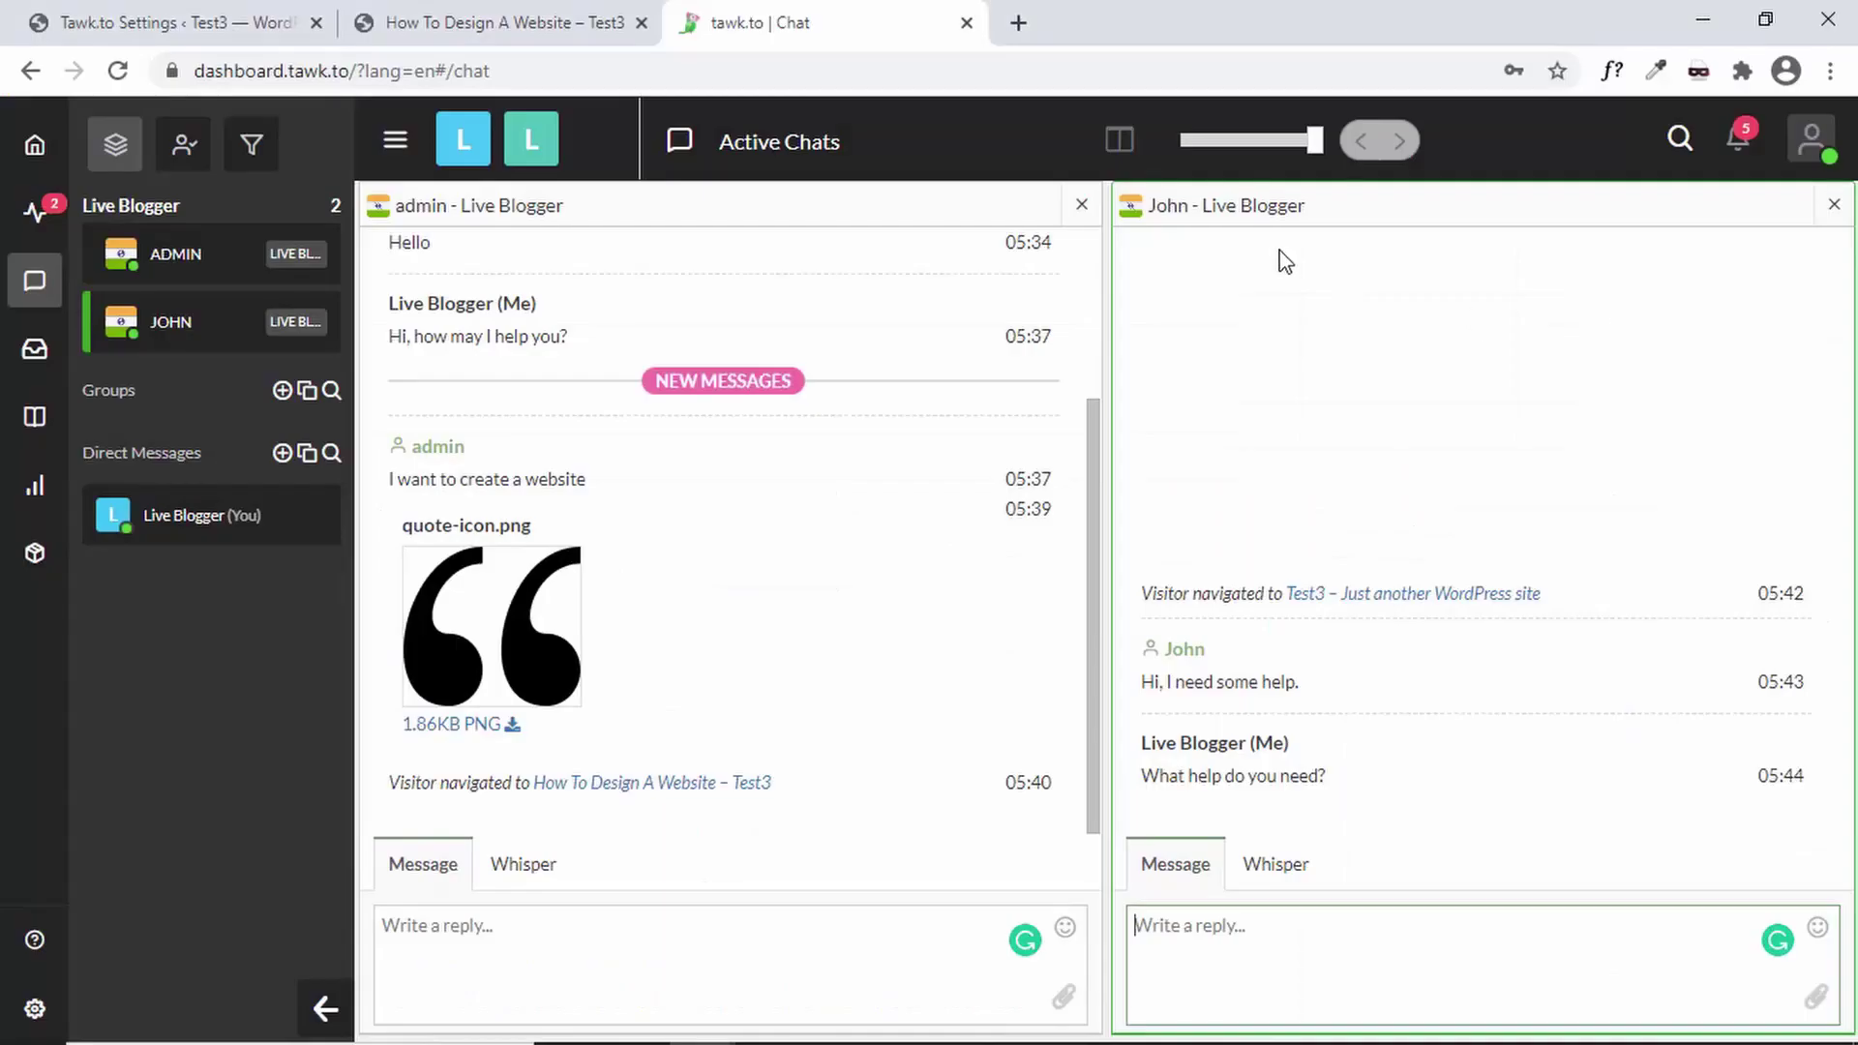
{"action": "double_click", "coordinate": [1164, 650]}
{"action": "key", "text": "alt+Tab"}
{"action": "left_click", "coordinate": [1789, 254]}
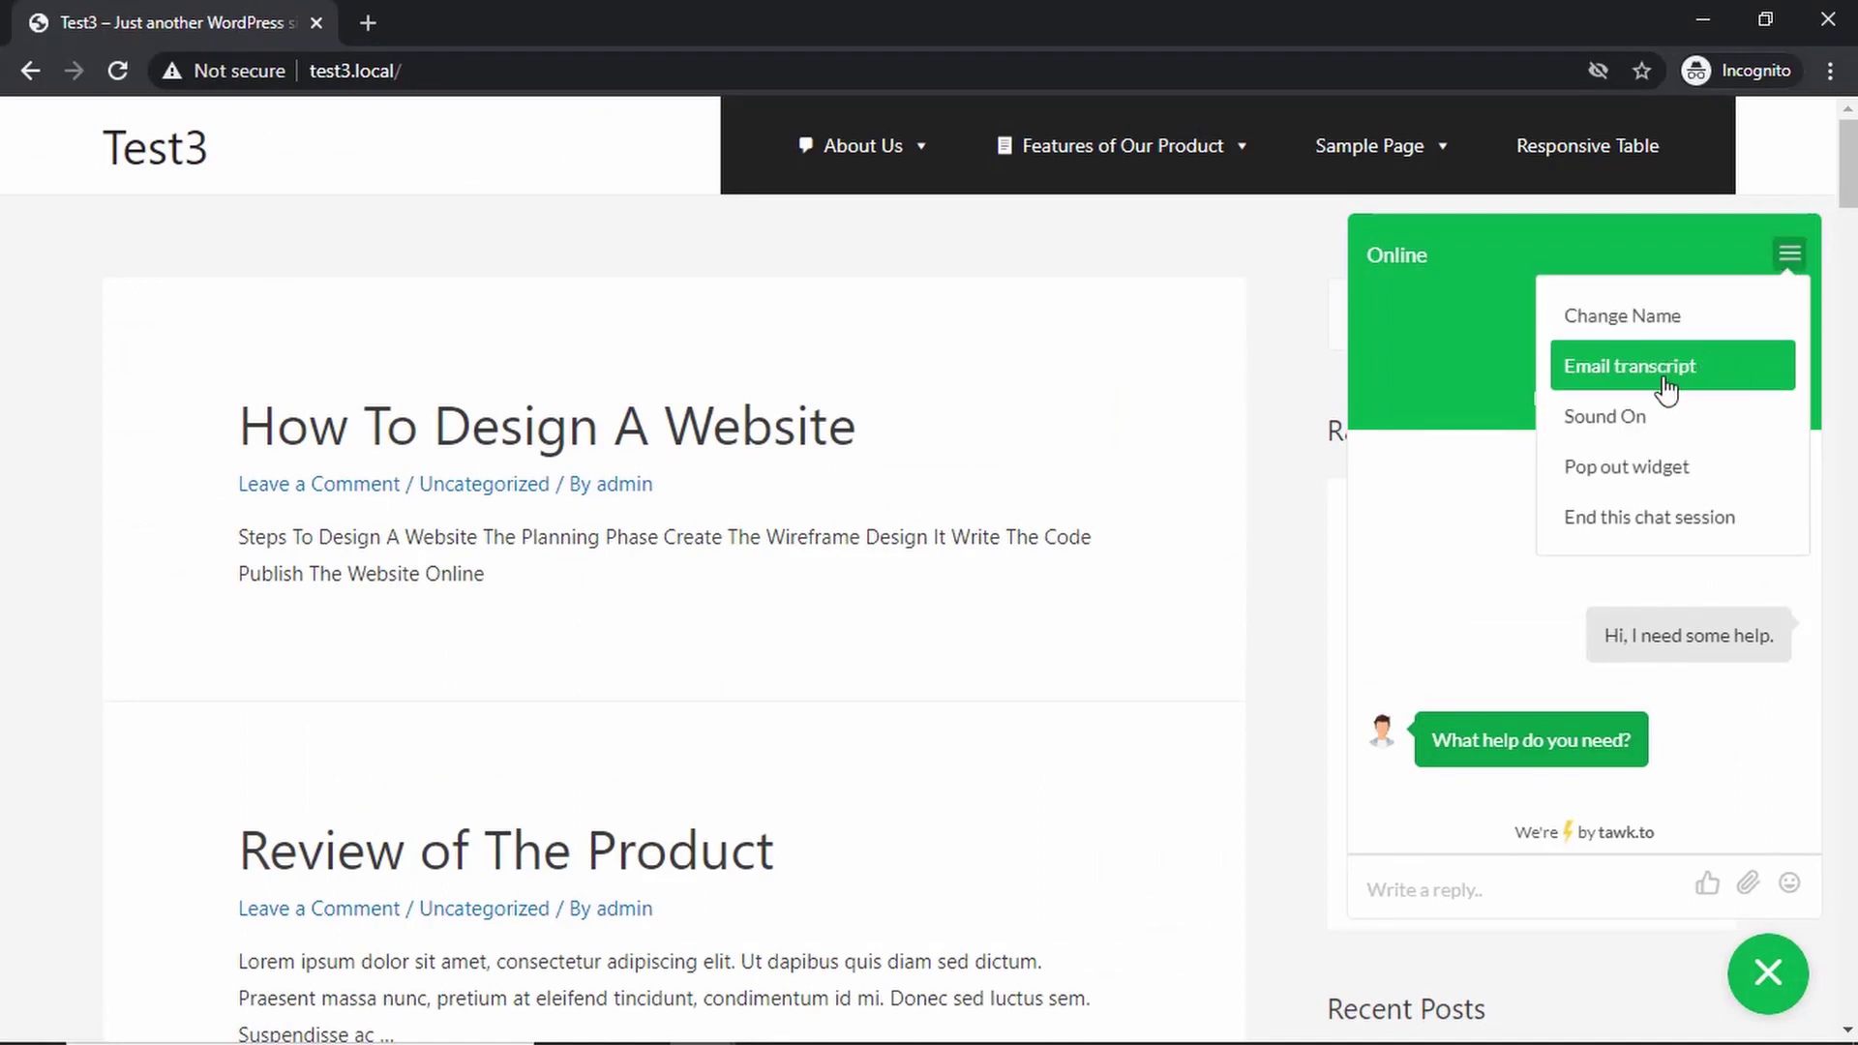
- Pop the chat widget out into its own window, then close it
{"action": "left_click", "coordinate": [1461, 556]}
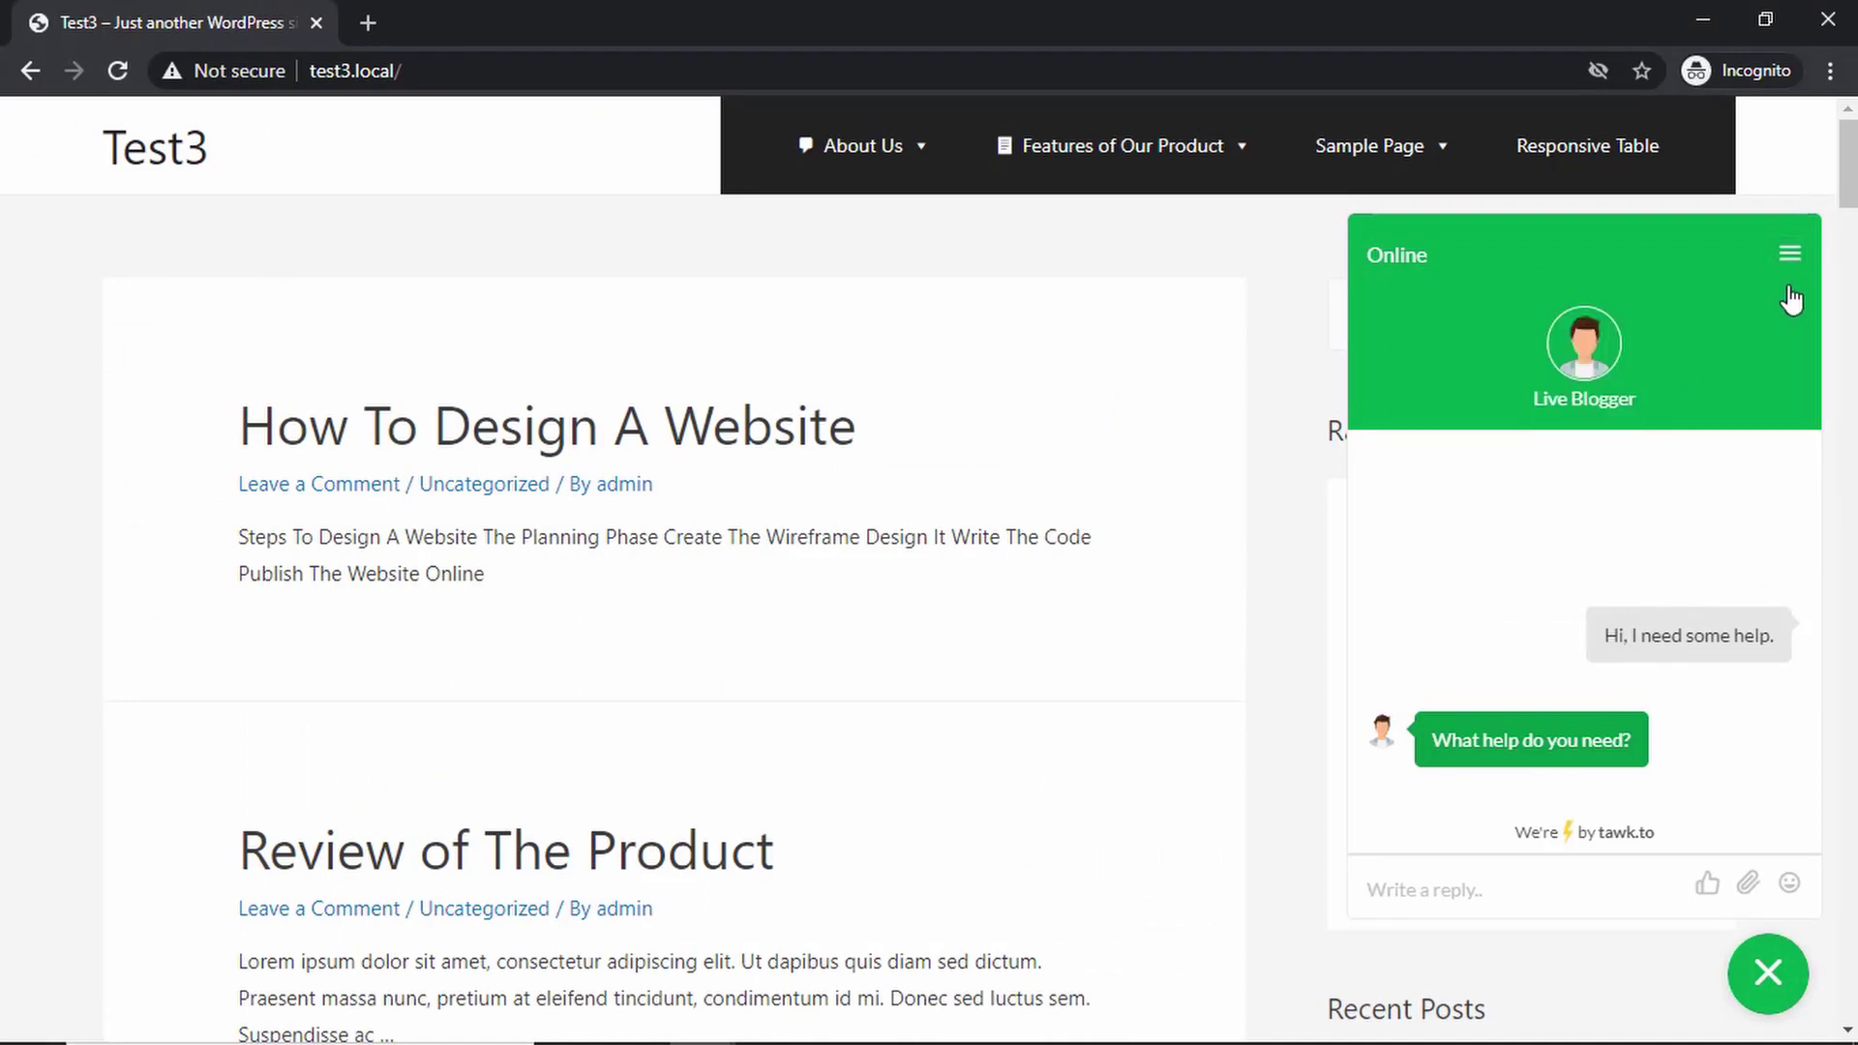
{"action": "left_click", "coordinate": [1789, 256]}
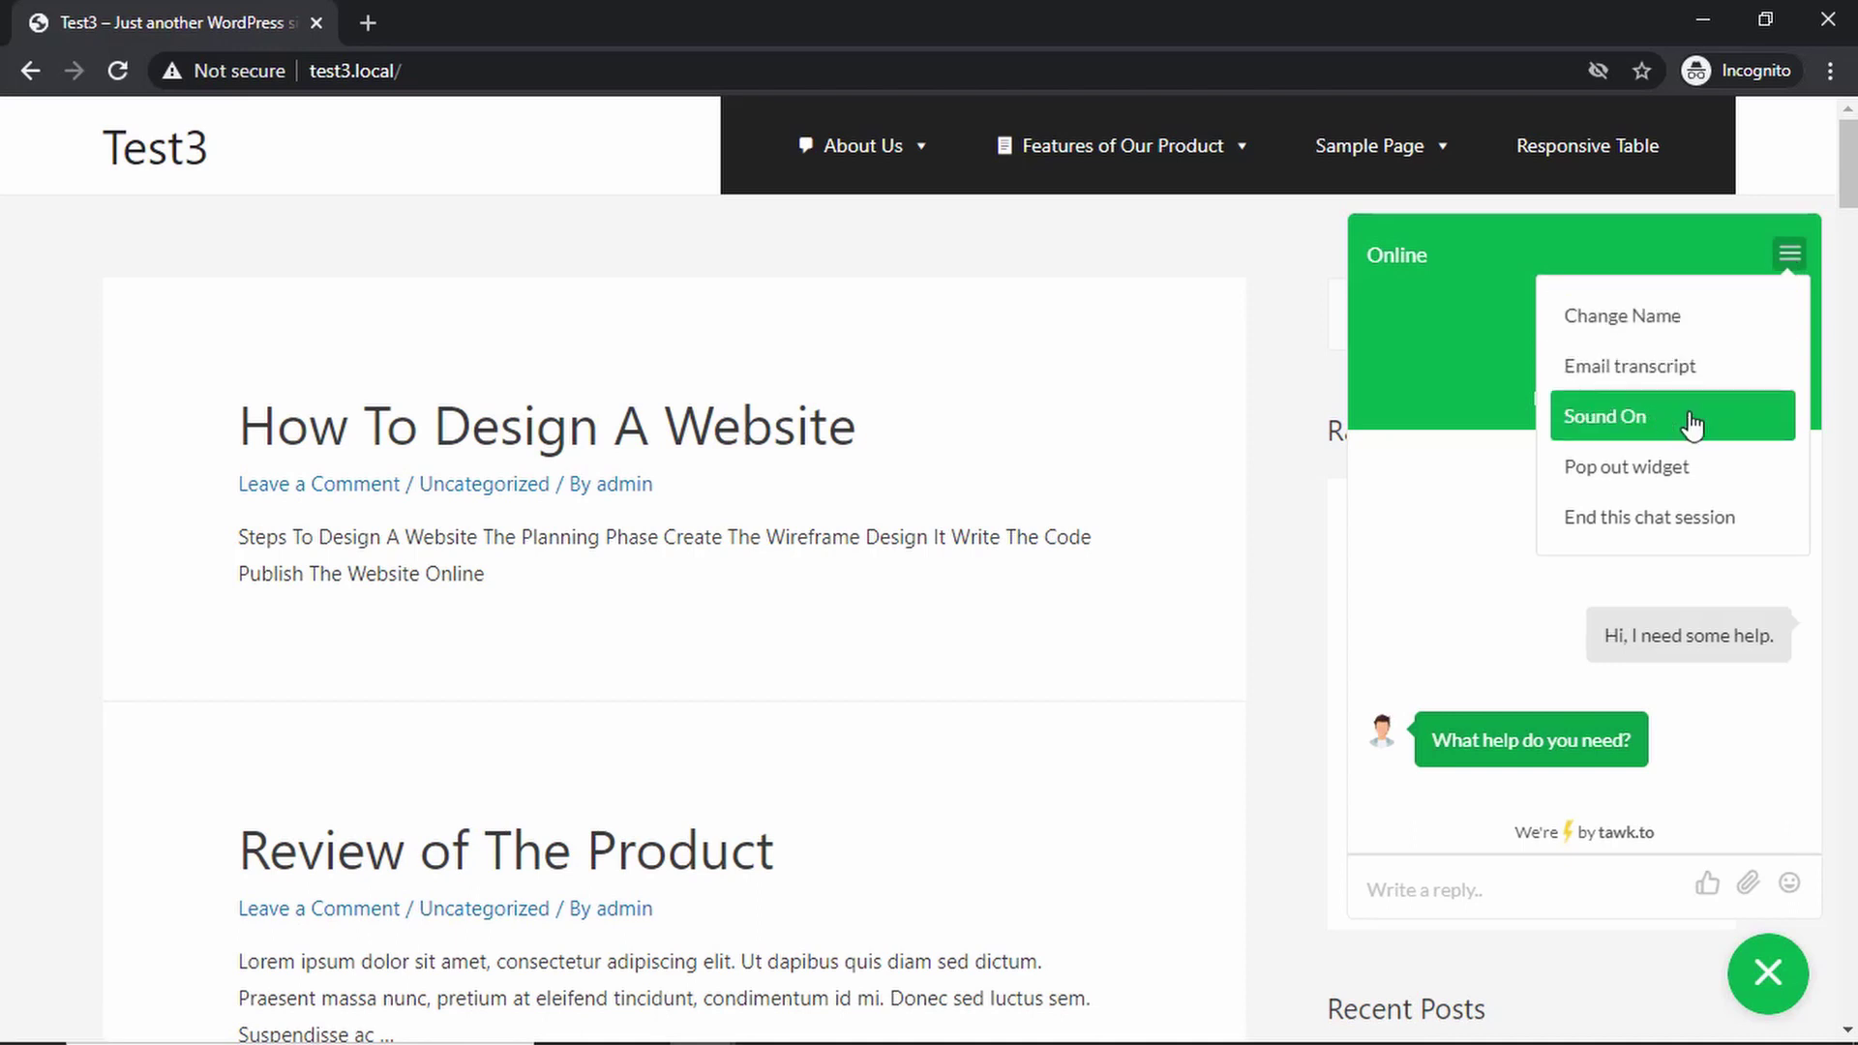
{"action": "left_click", "coordinate": [1714, 476]}
{"action": "left_click_drag", "start_coordinate": [350, 25], "coordinate": [972, 155]}
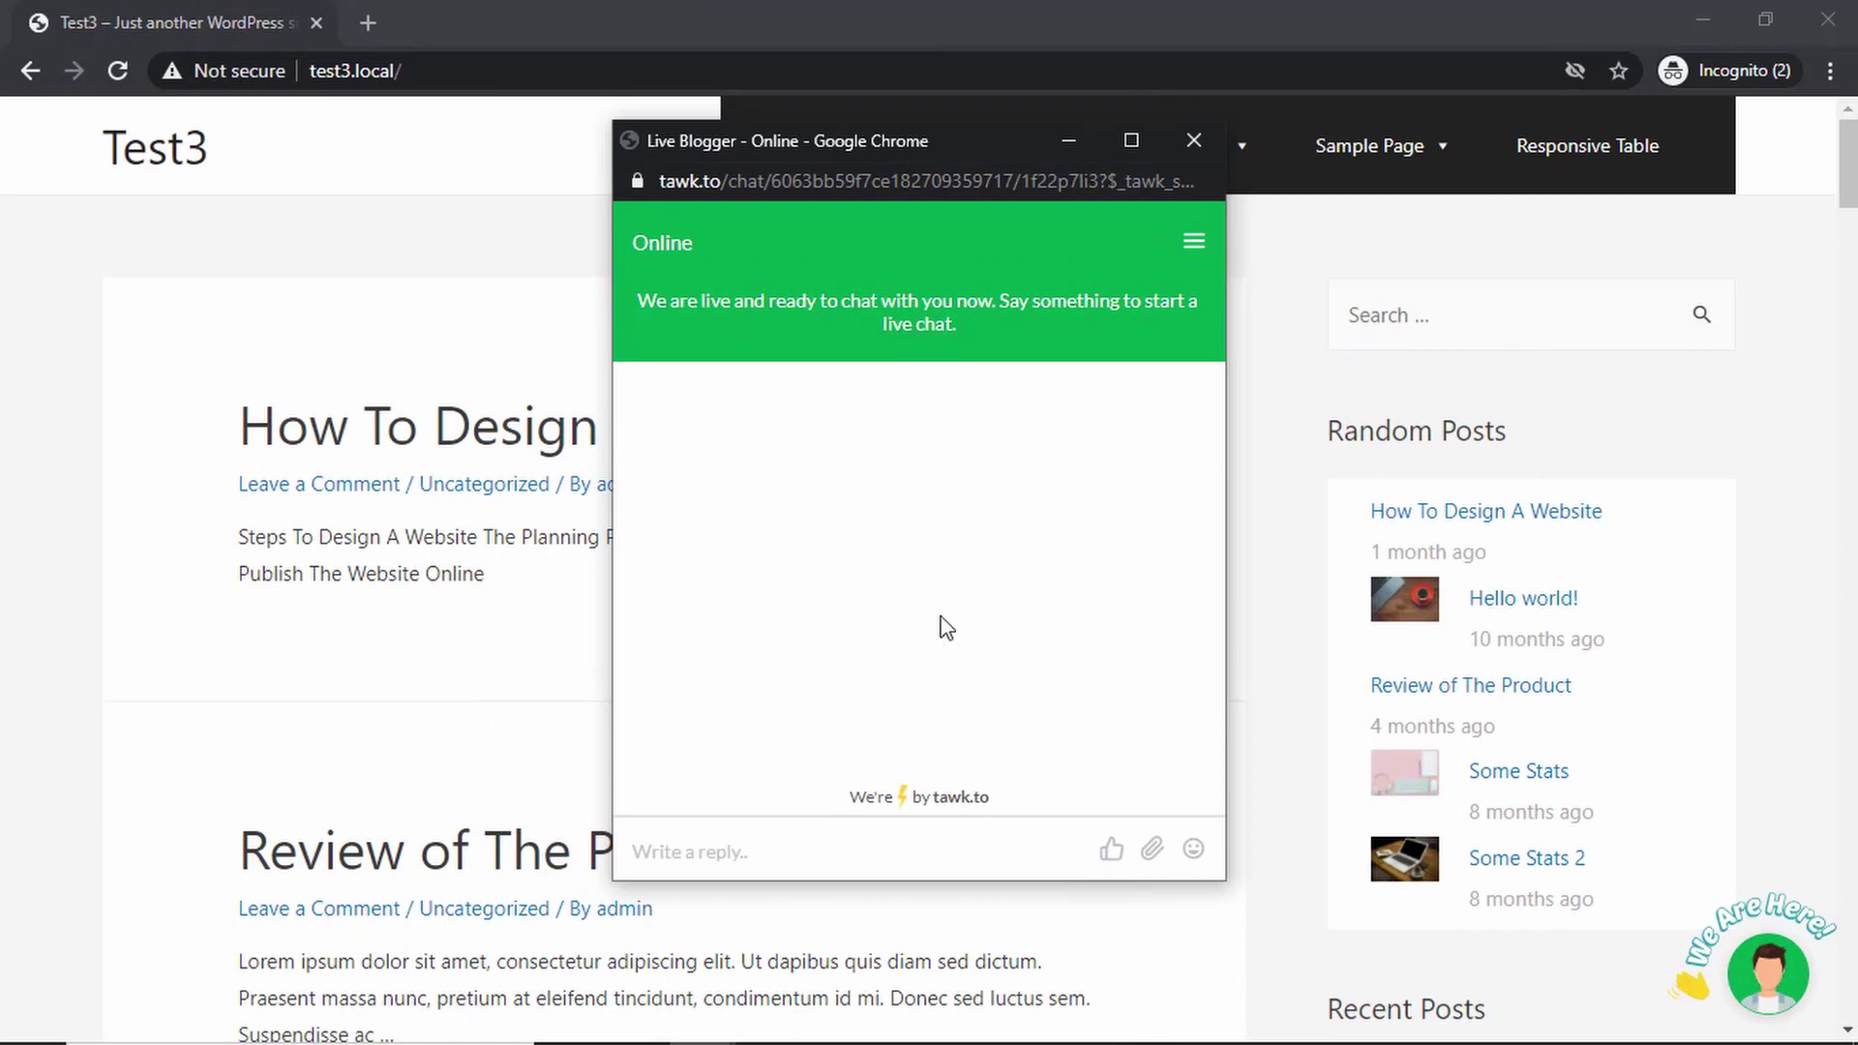
{"action": "left_click", "coordinate": [1193, 141]}
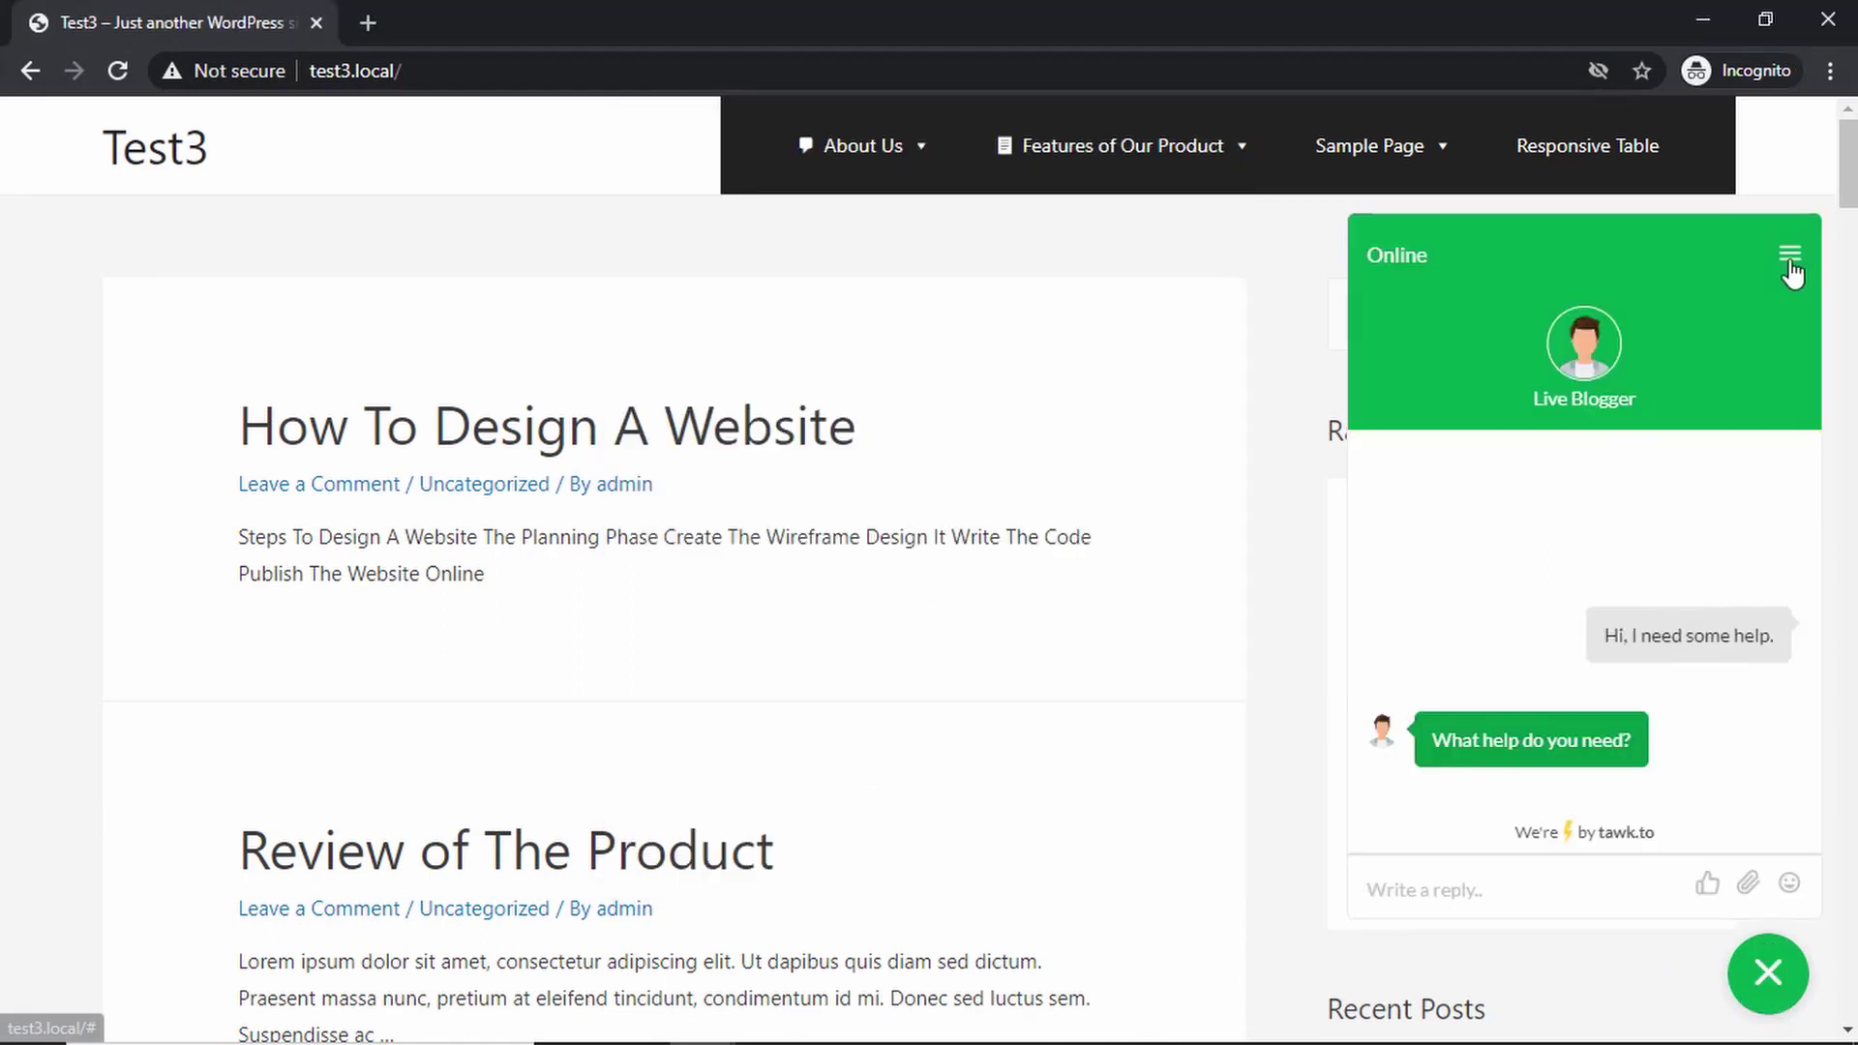
- Rate the conversation with a thumbs-up
{"action": "left_click", "coordinate": [1789, 253]}
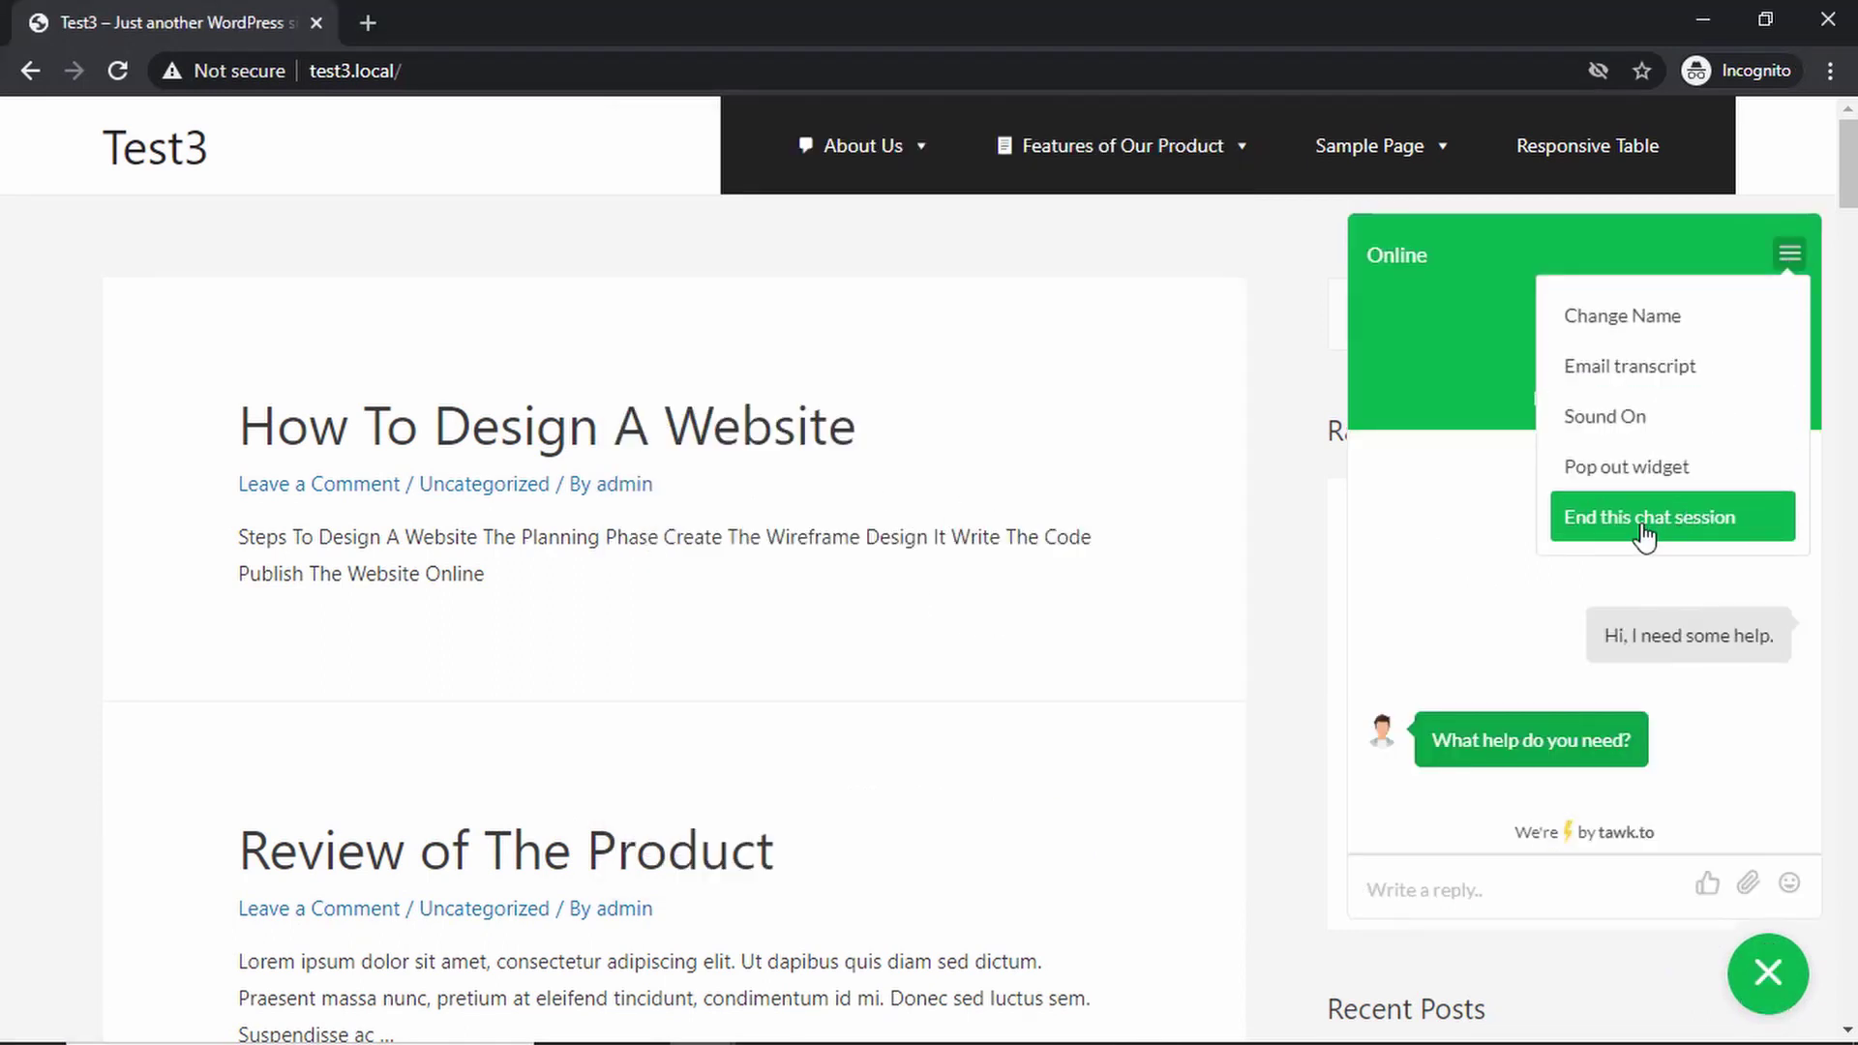
{"action": "left_click", "coordinate": [1607, 701]}
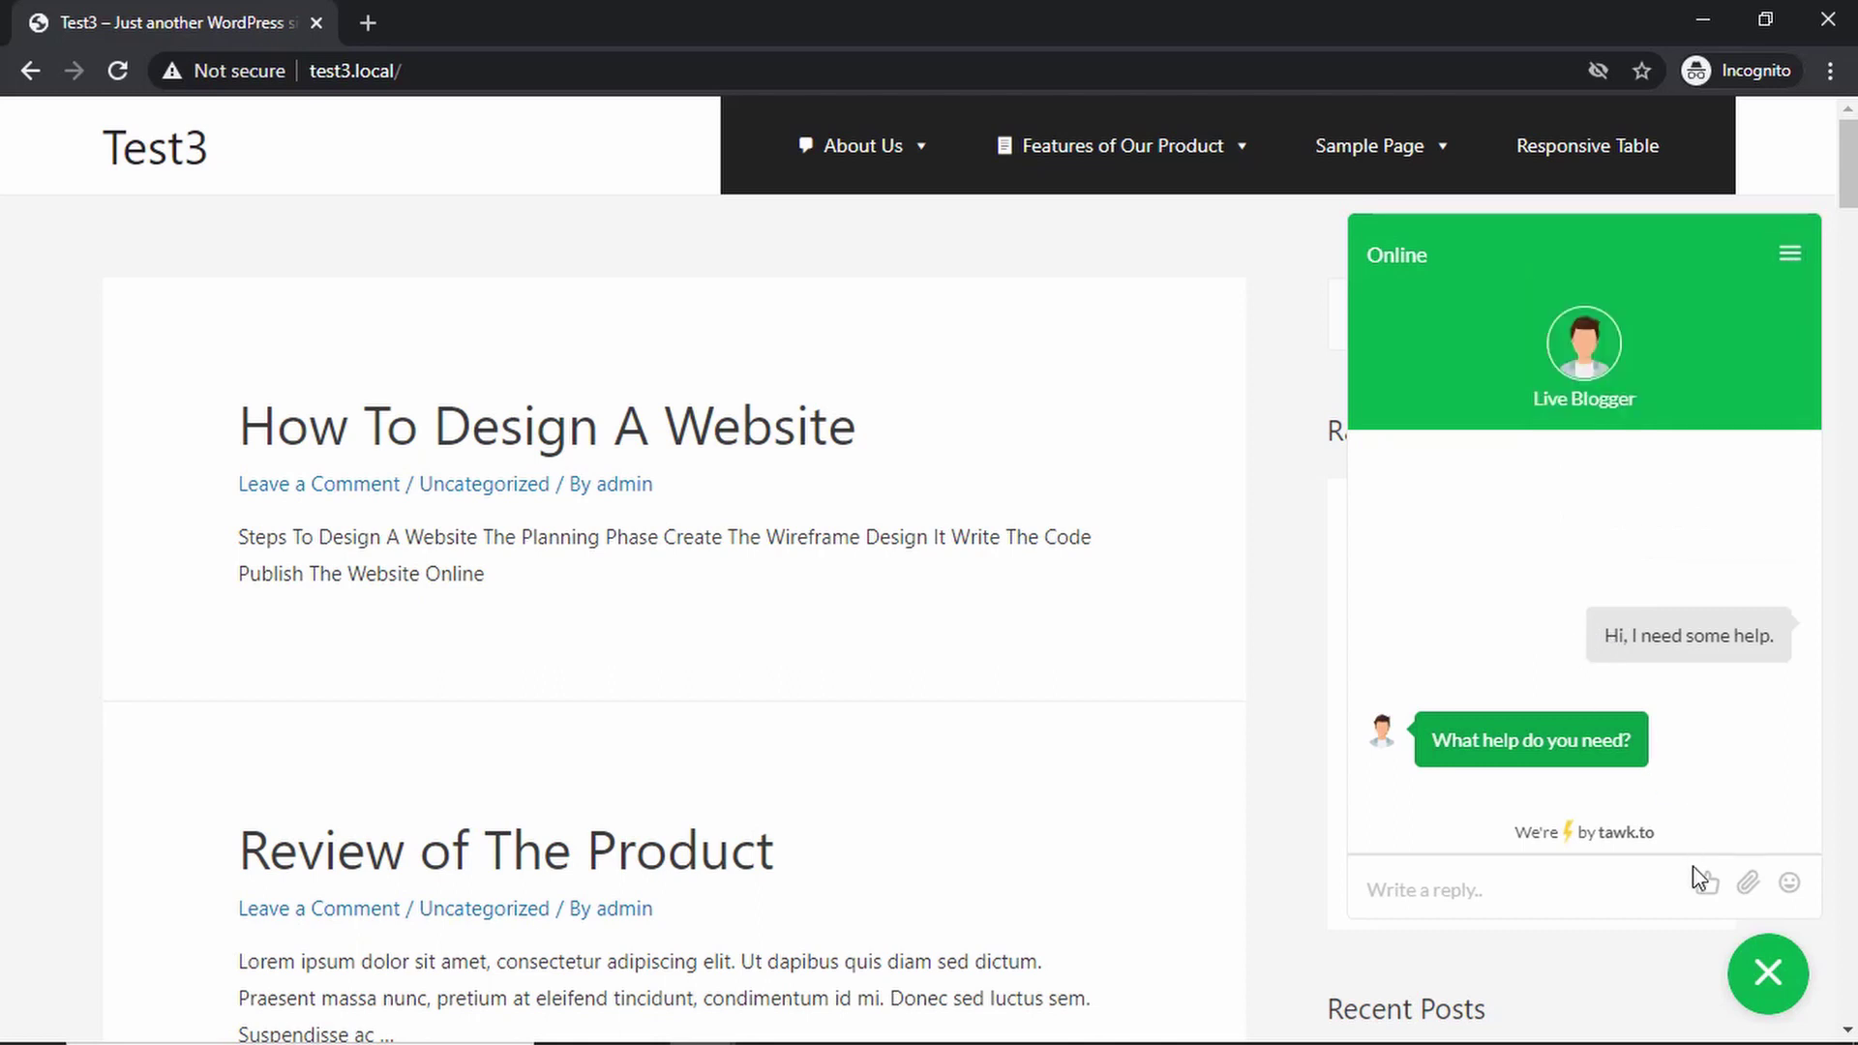
{"action": "mouse_move", "coordinate": [1705, 886]}
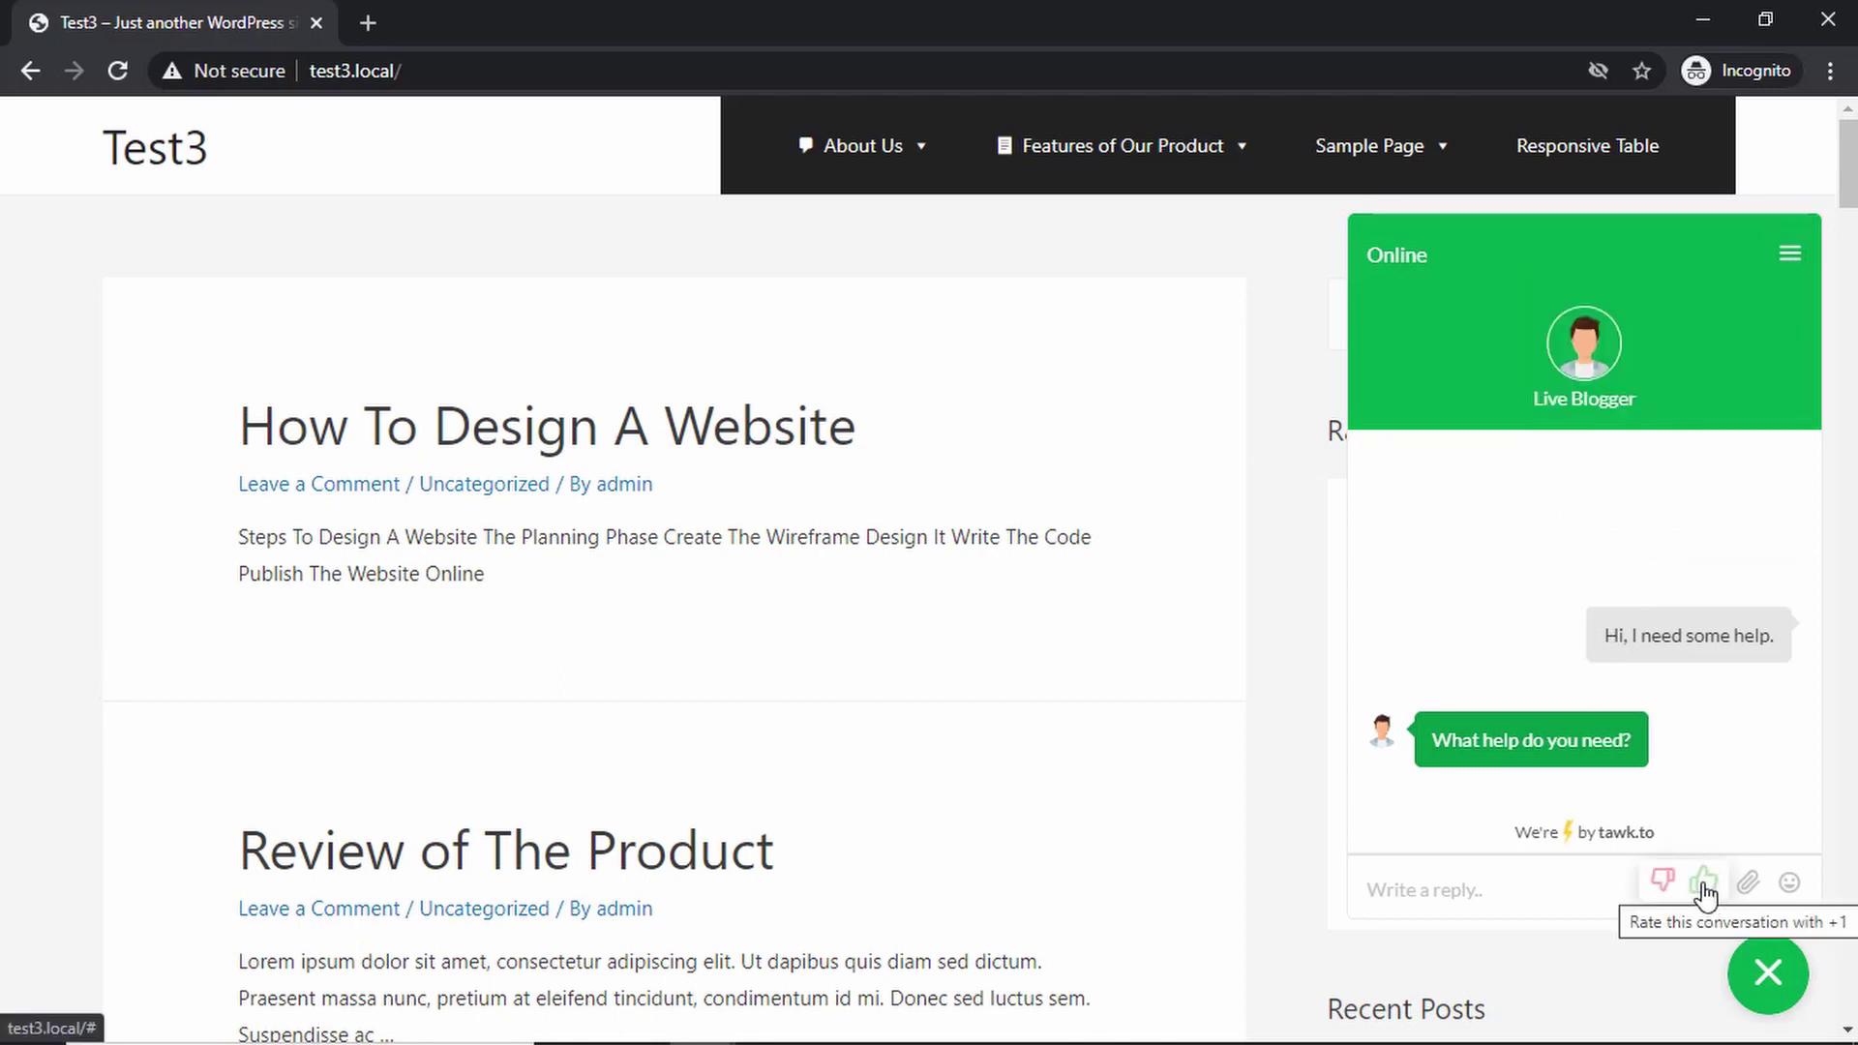
{"action": "left_click", "coordinate": [1704, 885]}
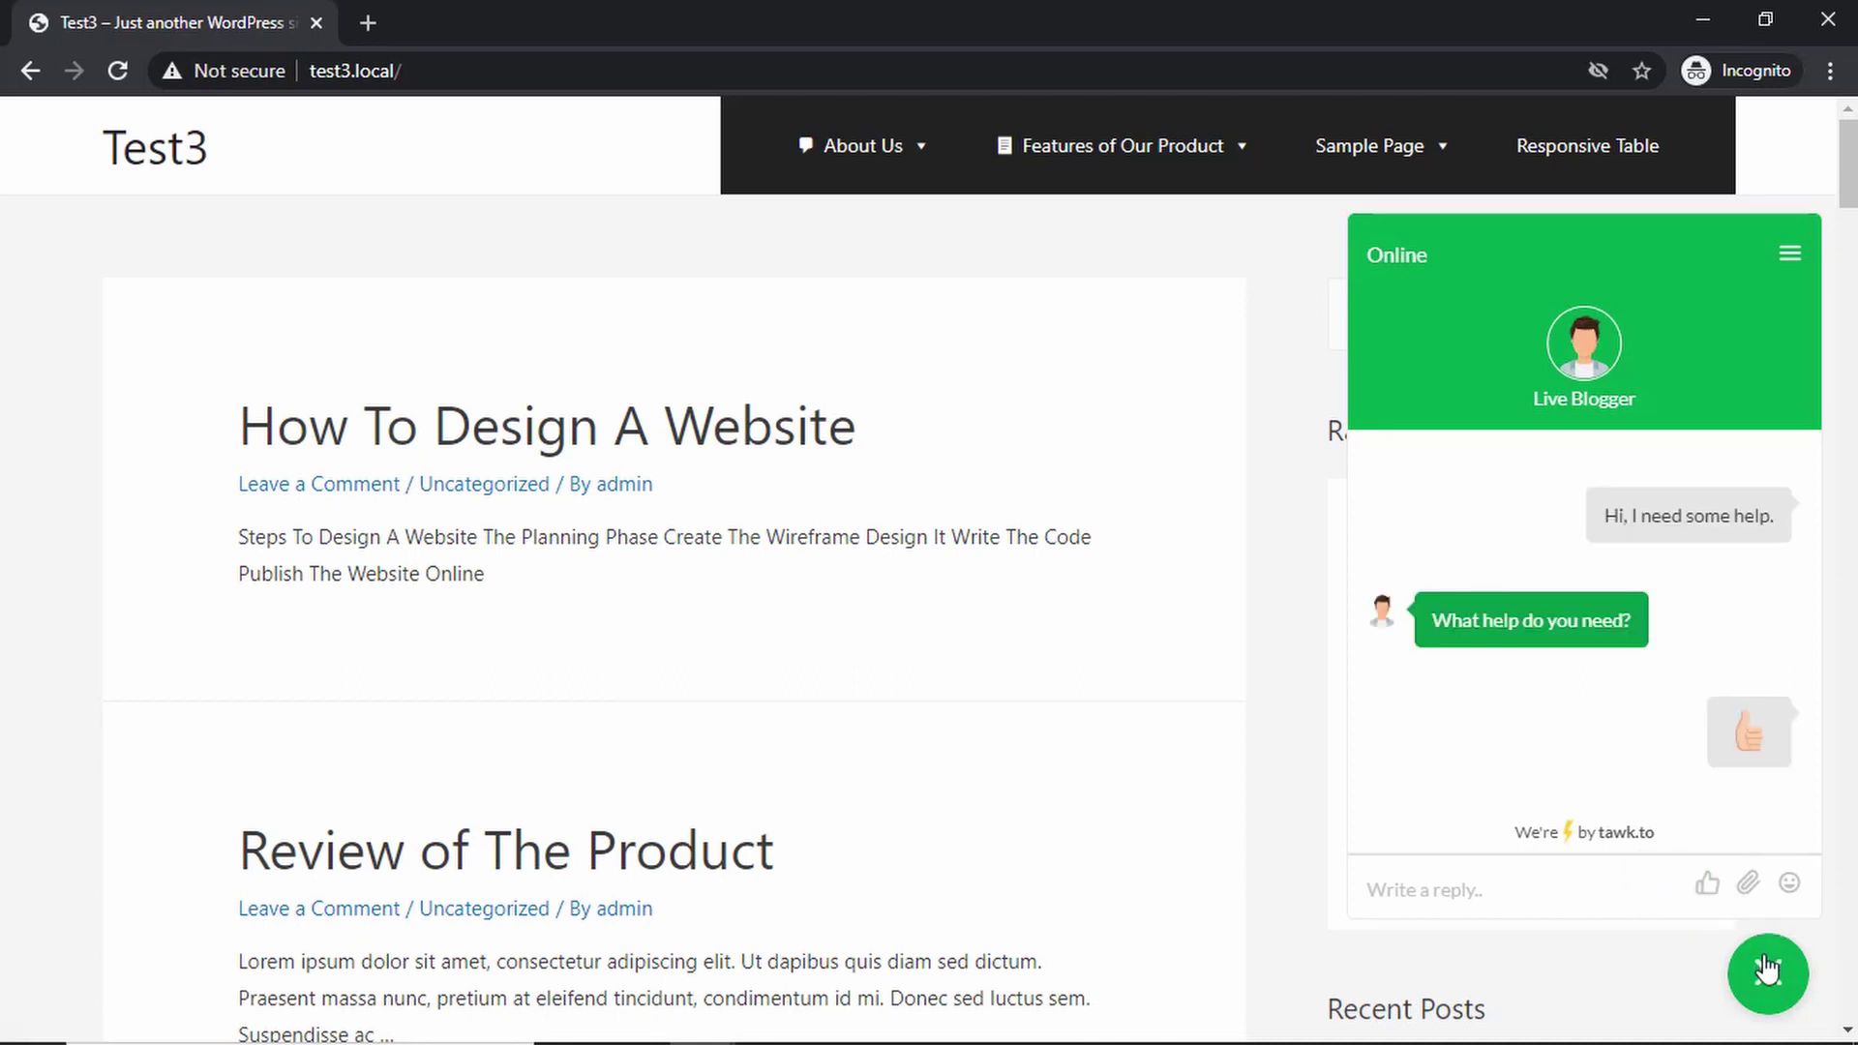
- End the chat session from the widget's options menu
{"action": "left_click", "coordinate": [1789, 253]}
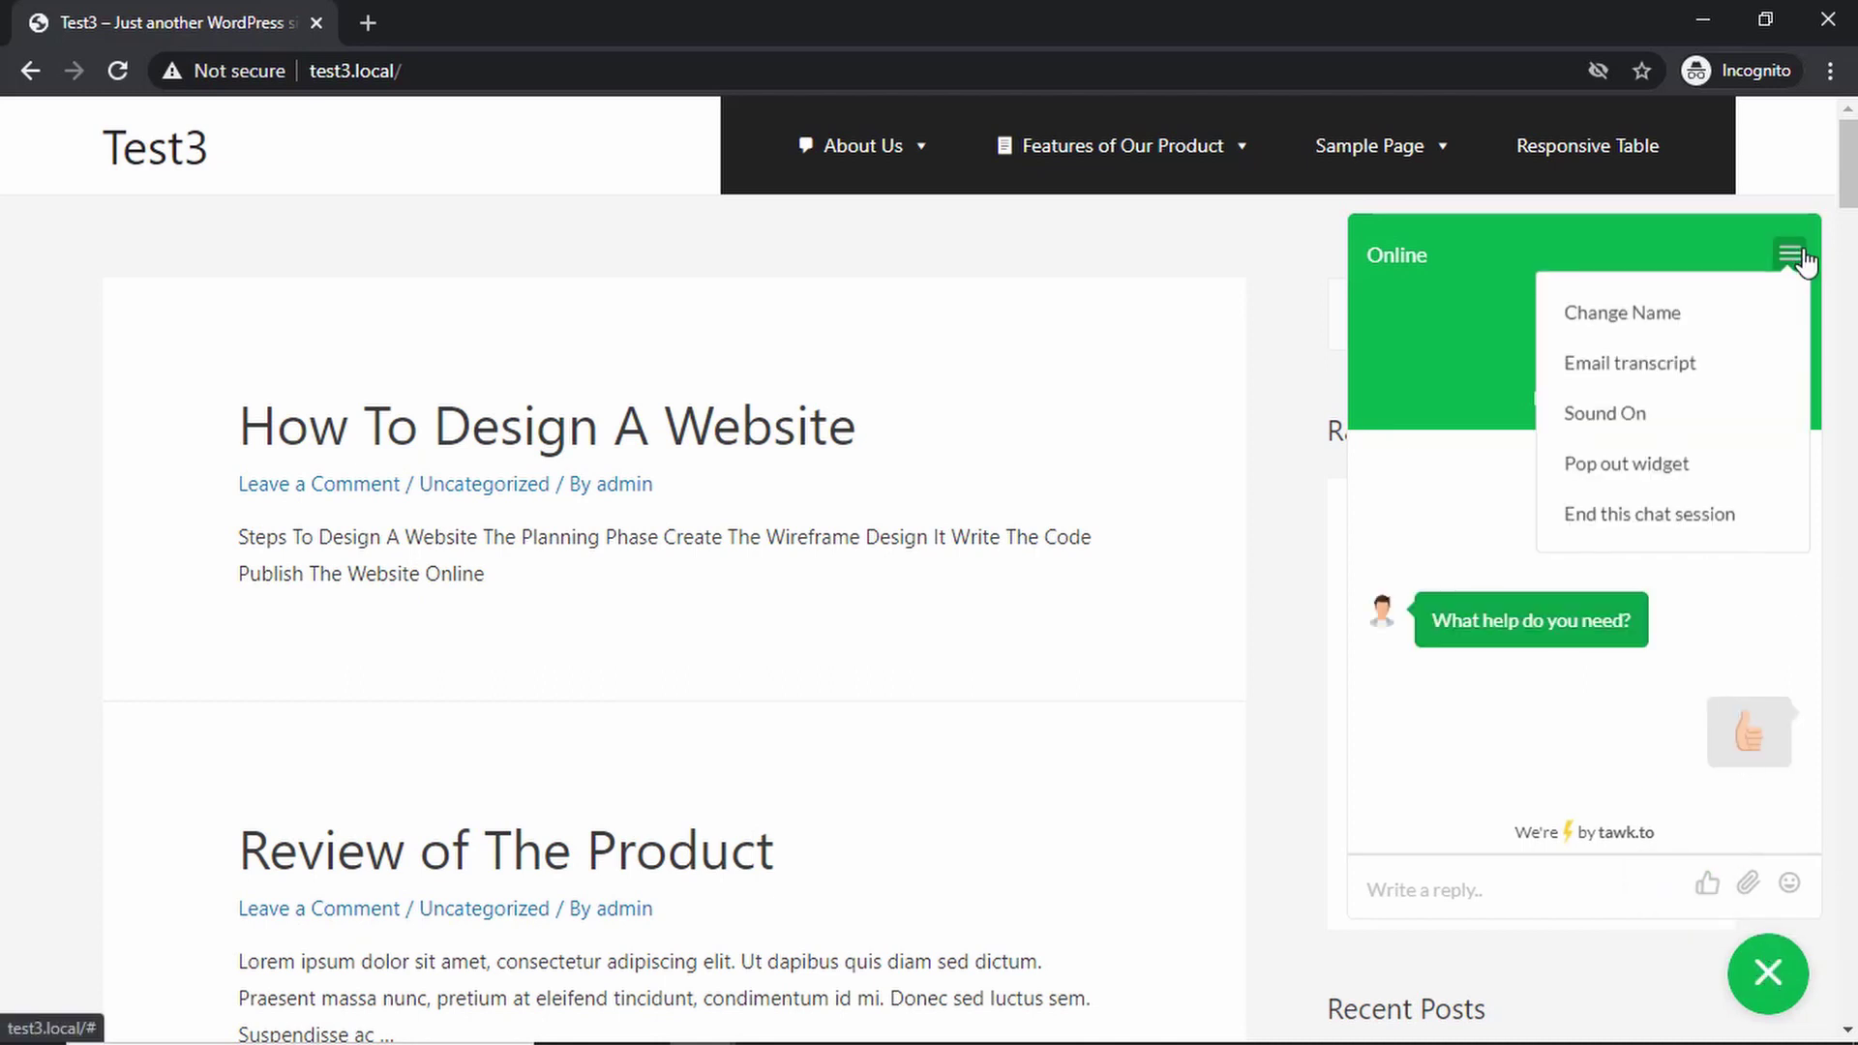
{"action": "left_click", "coordinate": [1677, 522]}
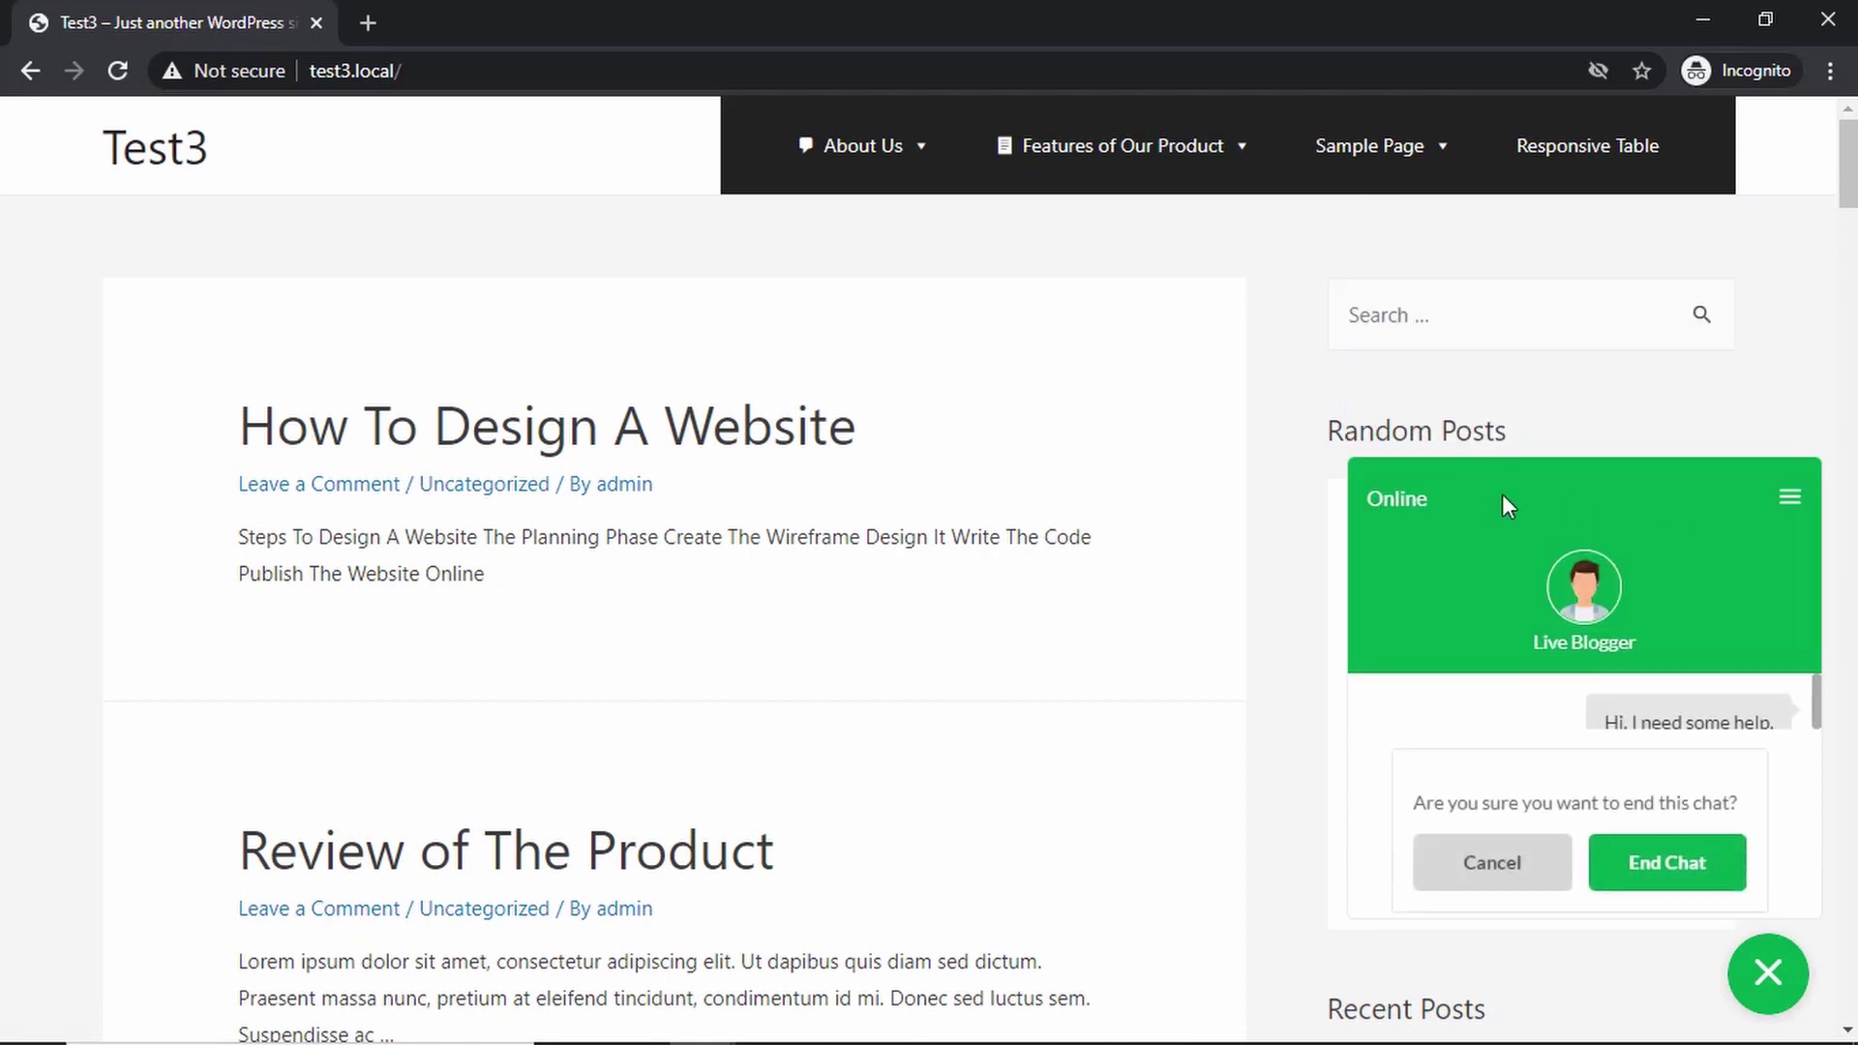
{"action": "left_click", "coordinate": [1659, 873]}
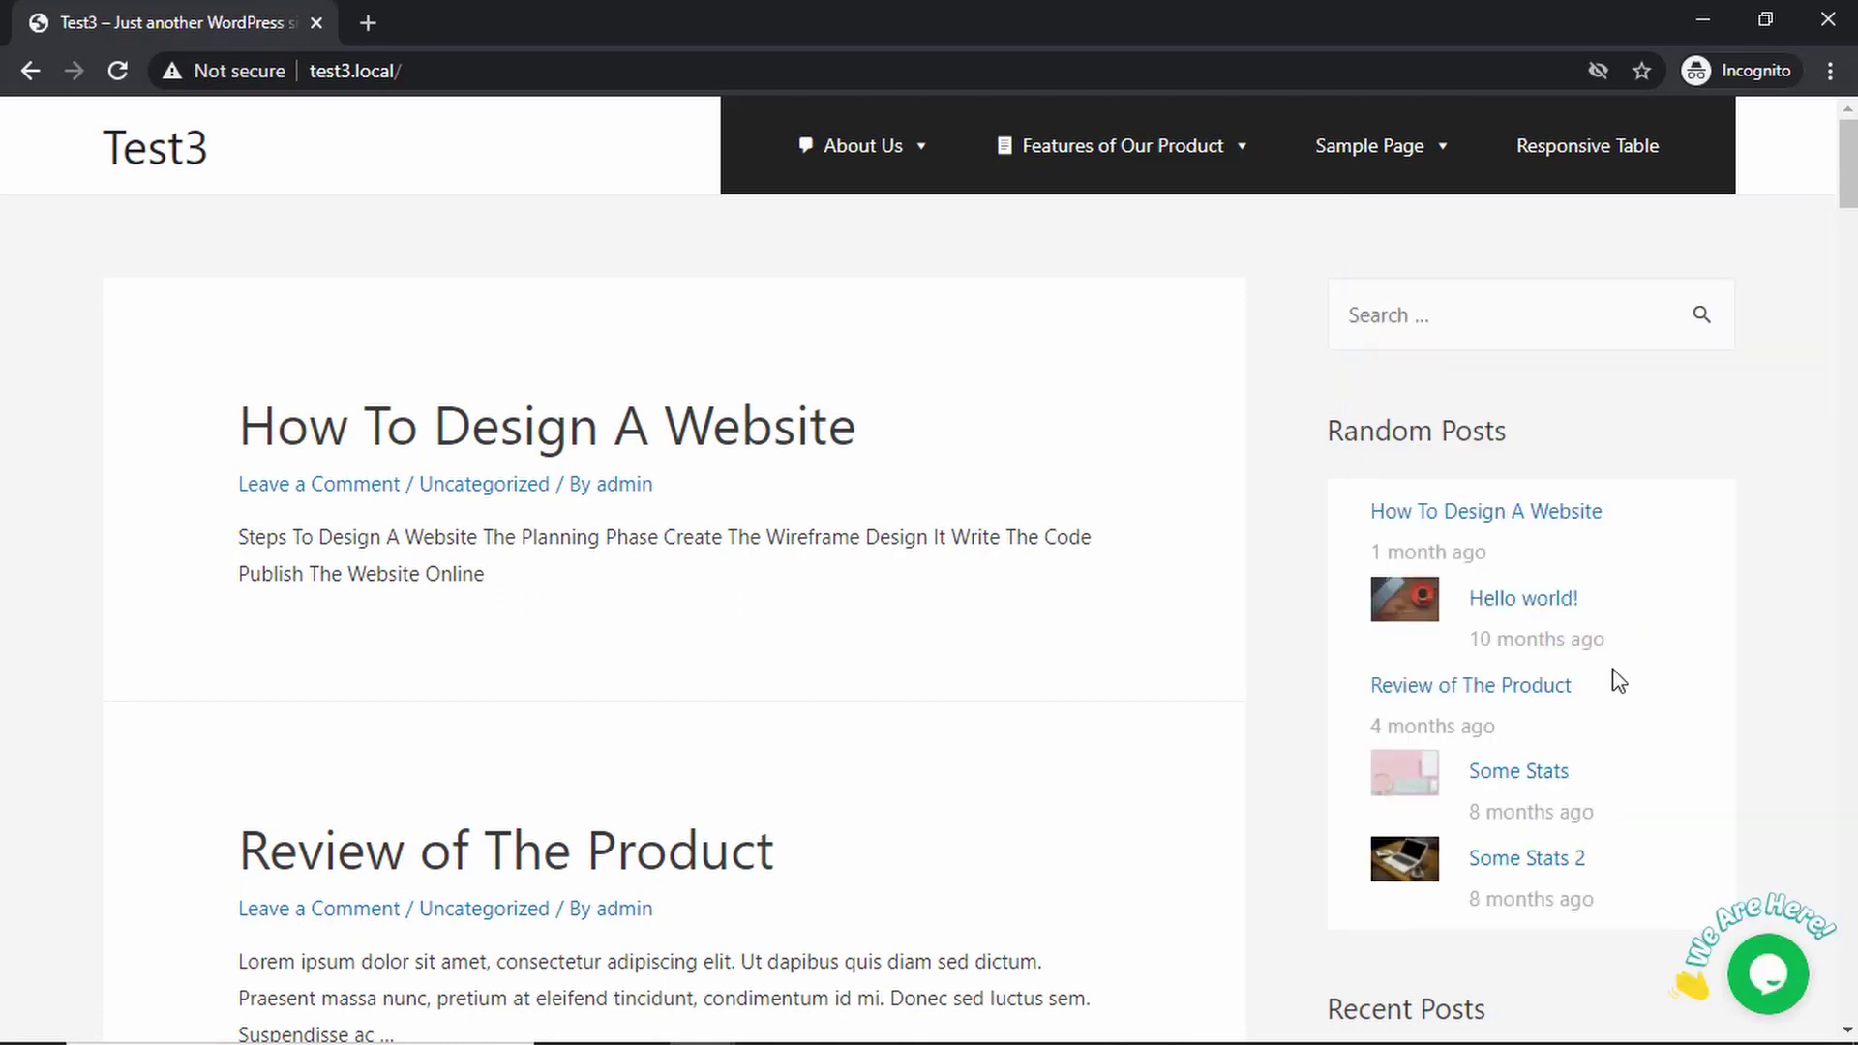
- End John's chat and then the admin chat on the Active Chats dashboard
{"action": "key", "text": "alt+Tab"}
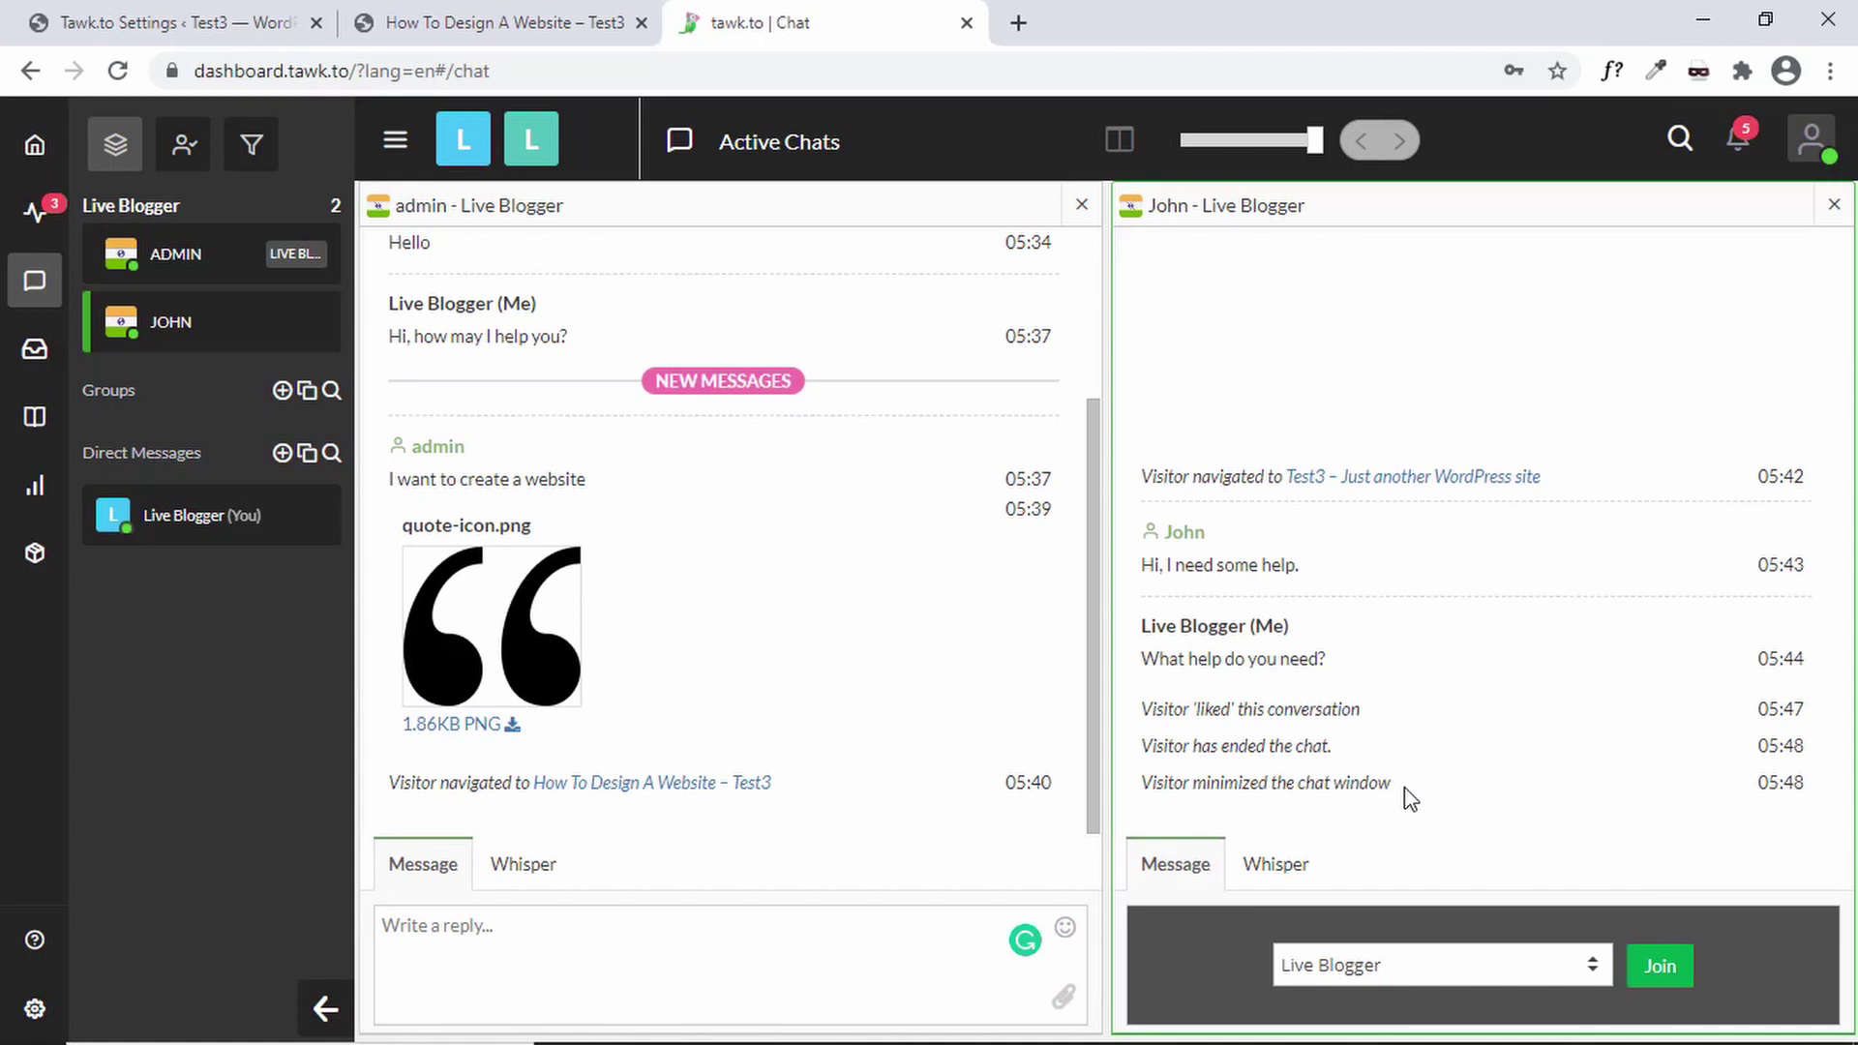
{"action": "left_click", "coordinate": [1833, 207]}
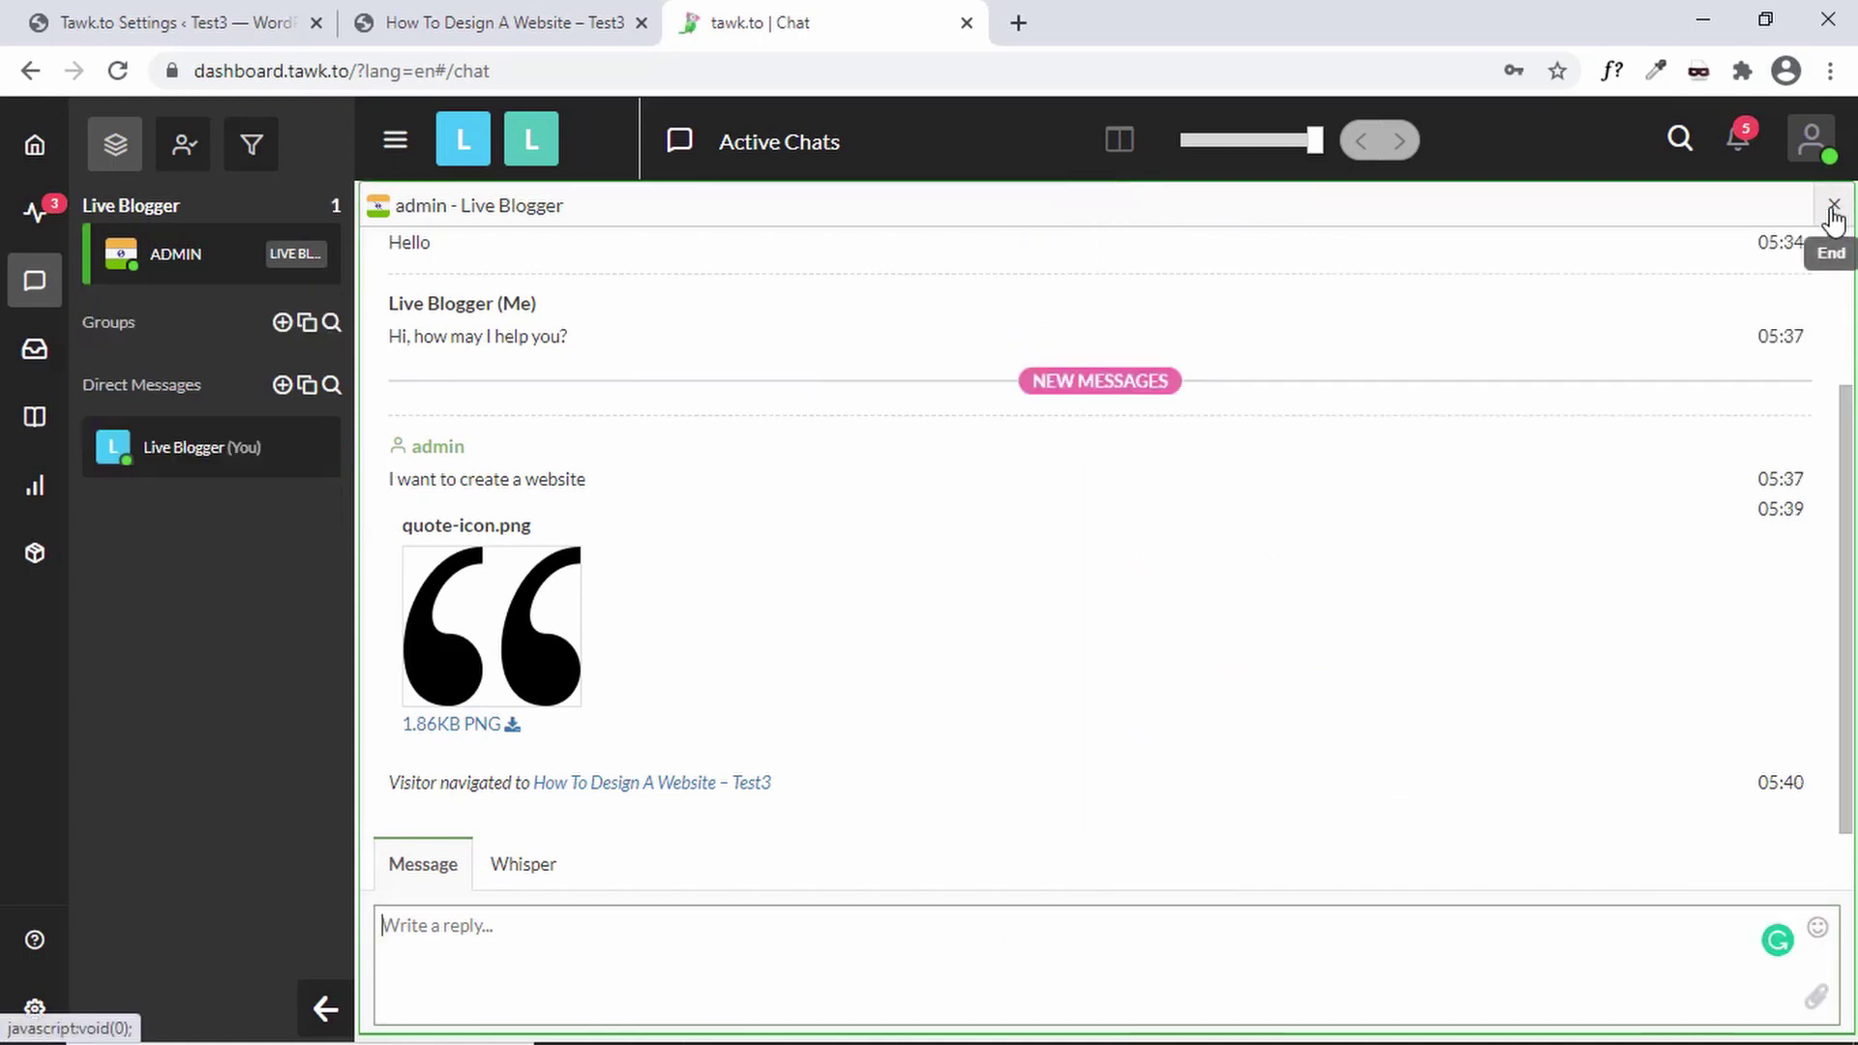
{"action": "left_click", "coordinate": [1833, 207]}
{"action": "key", "text": "ctrl+shift+Tab"}
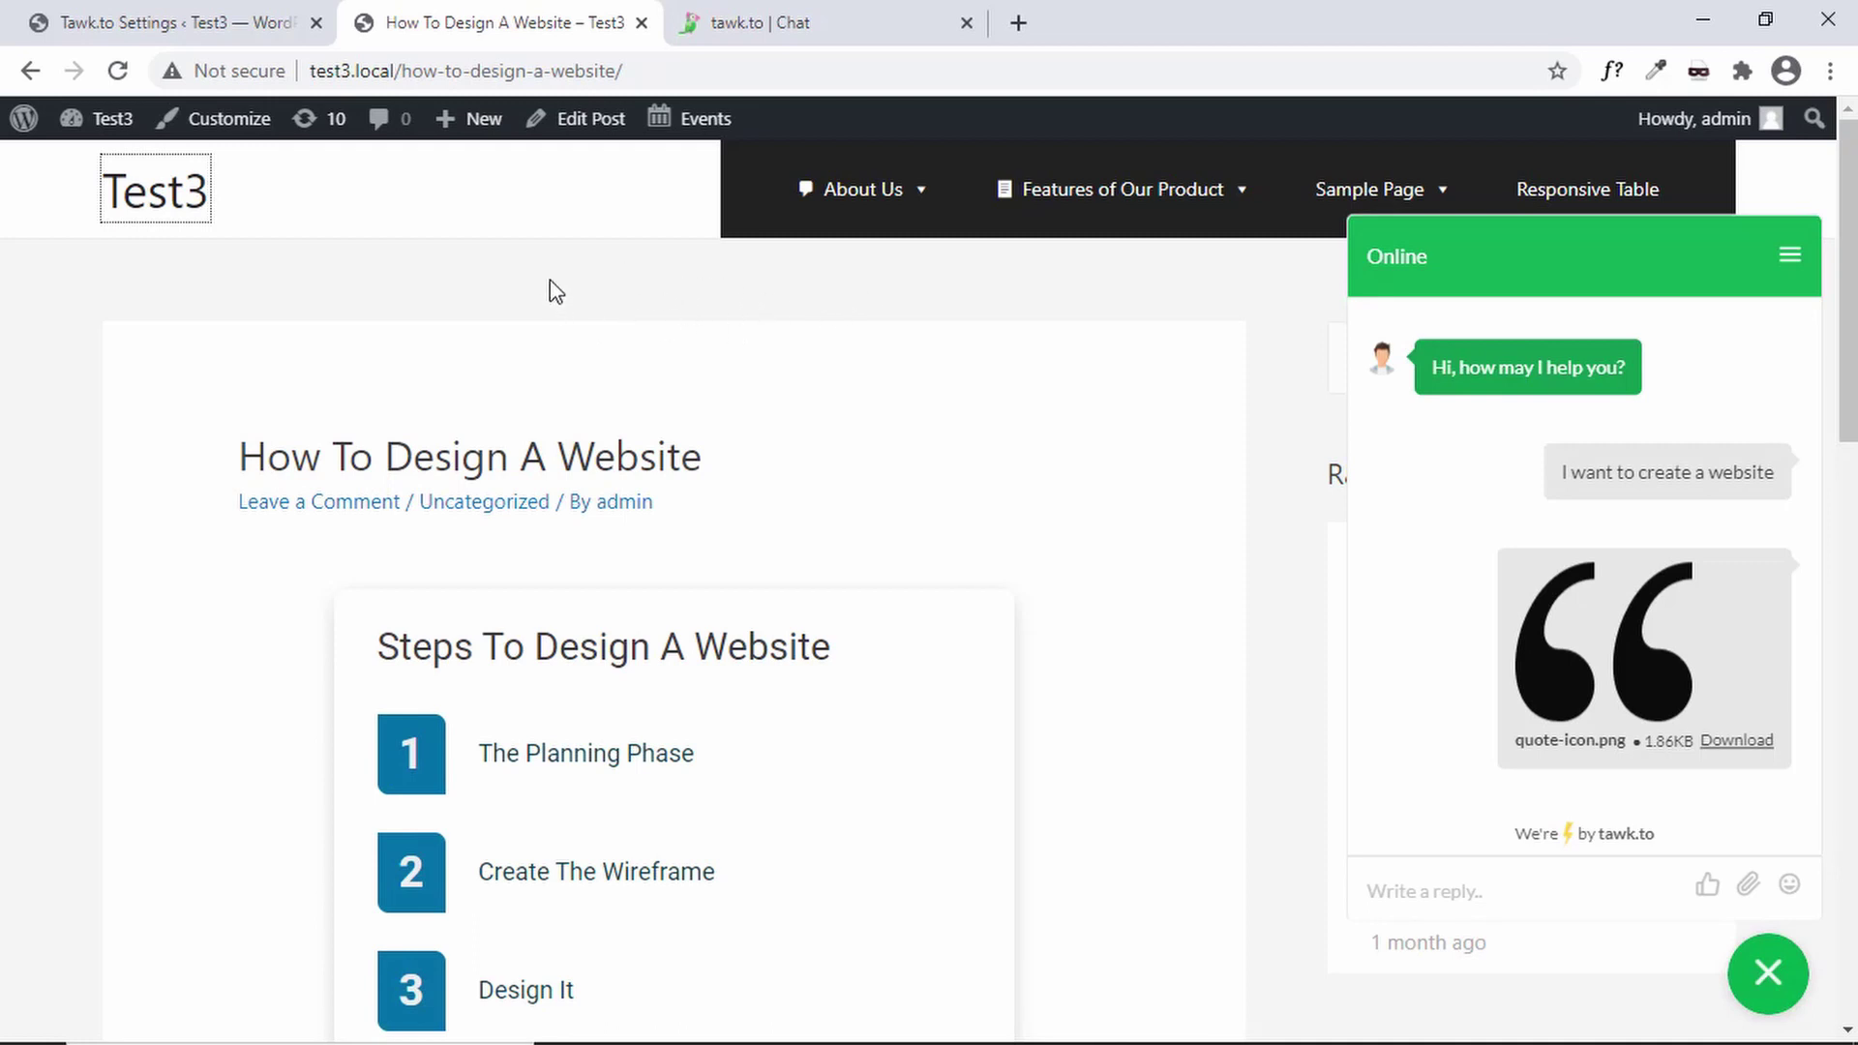
{"action": "left_click", "coordinate": [774, 17]}
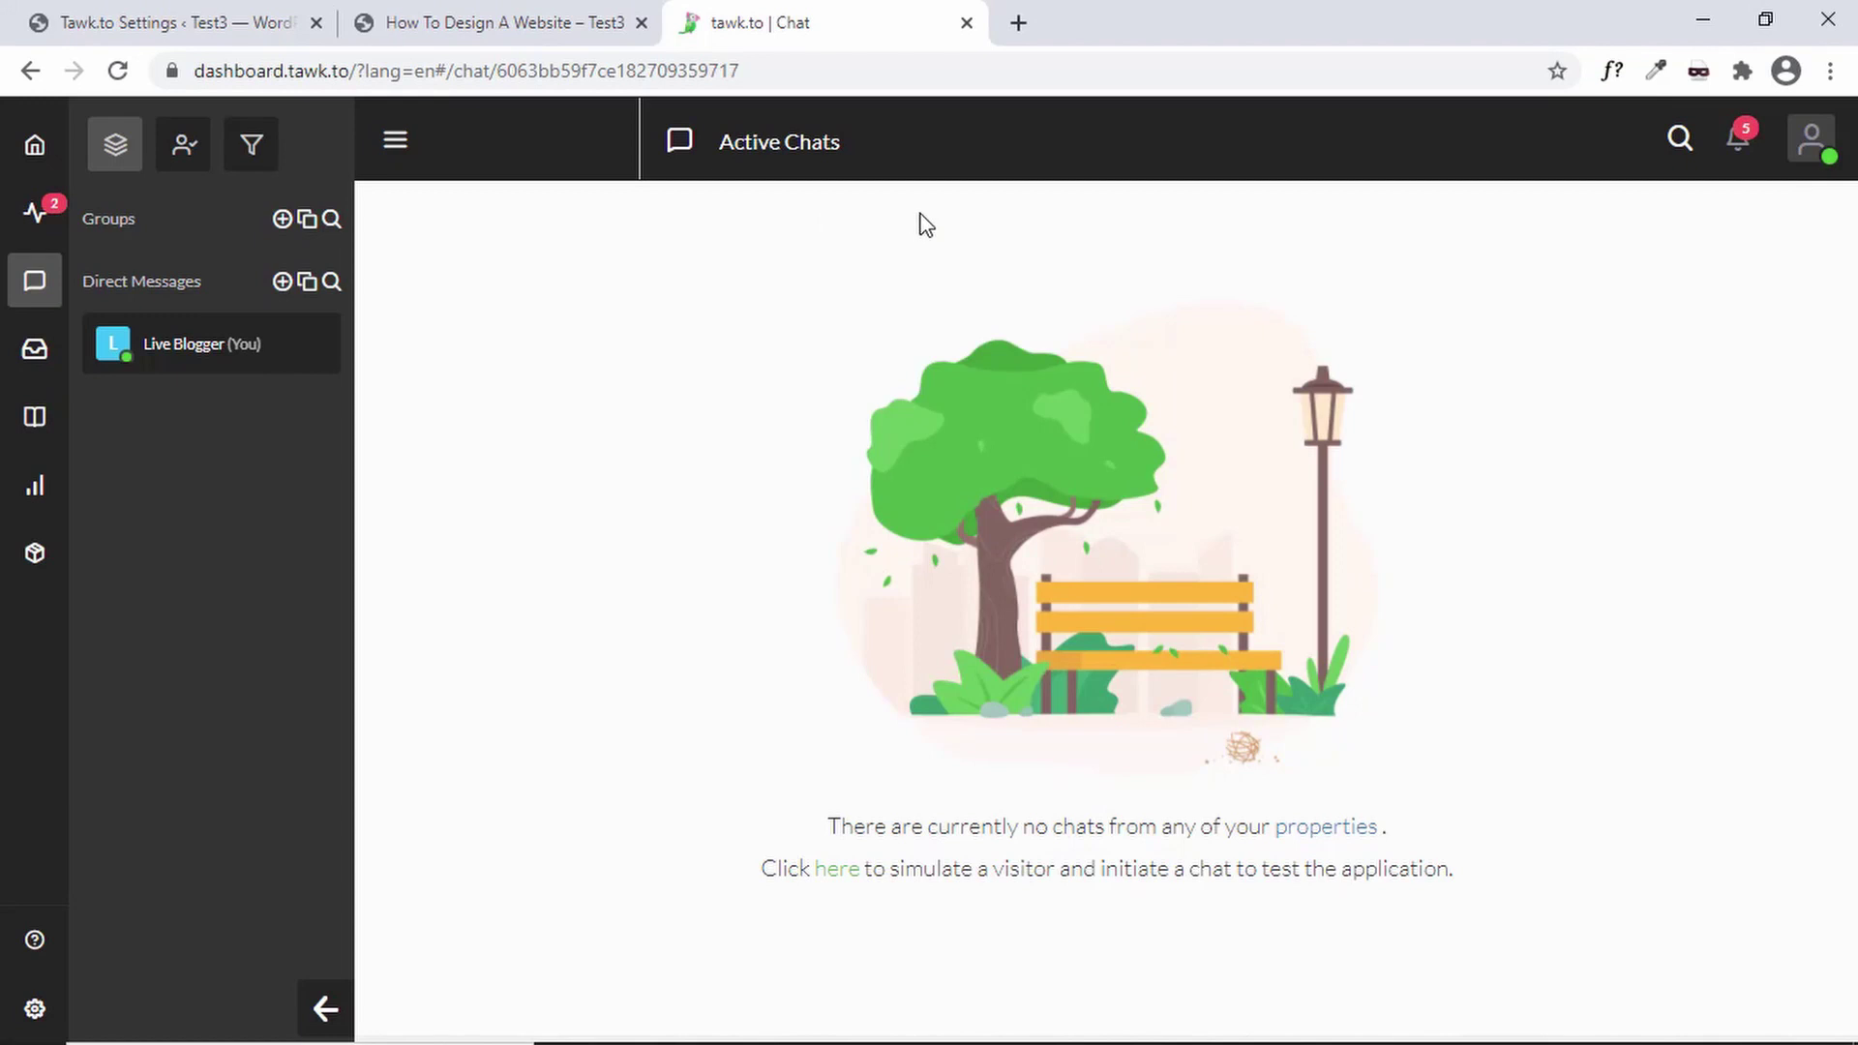
- Set Live Blogger's status to Invisible, then return to the How To Design A Website post
{"action": "left_click", "coordinate": [1808, 155]}
{"action": "mouse_move", "coordinate": [1750, 233]}
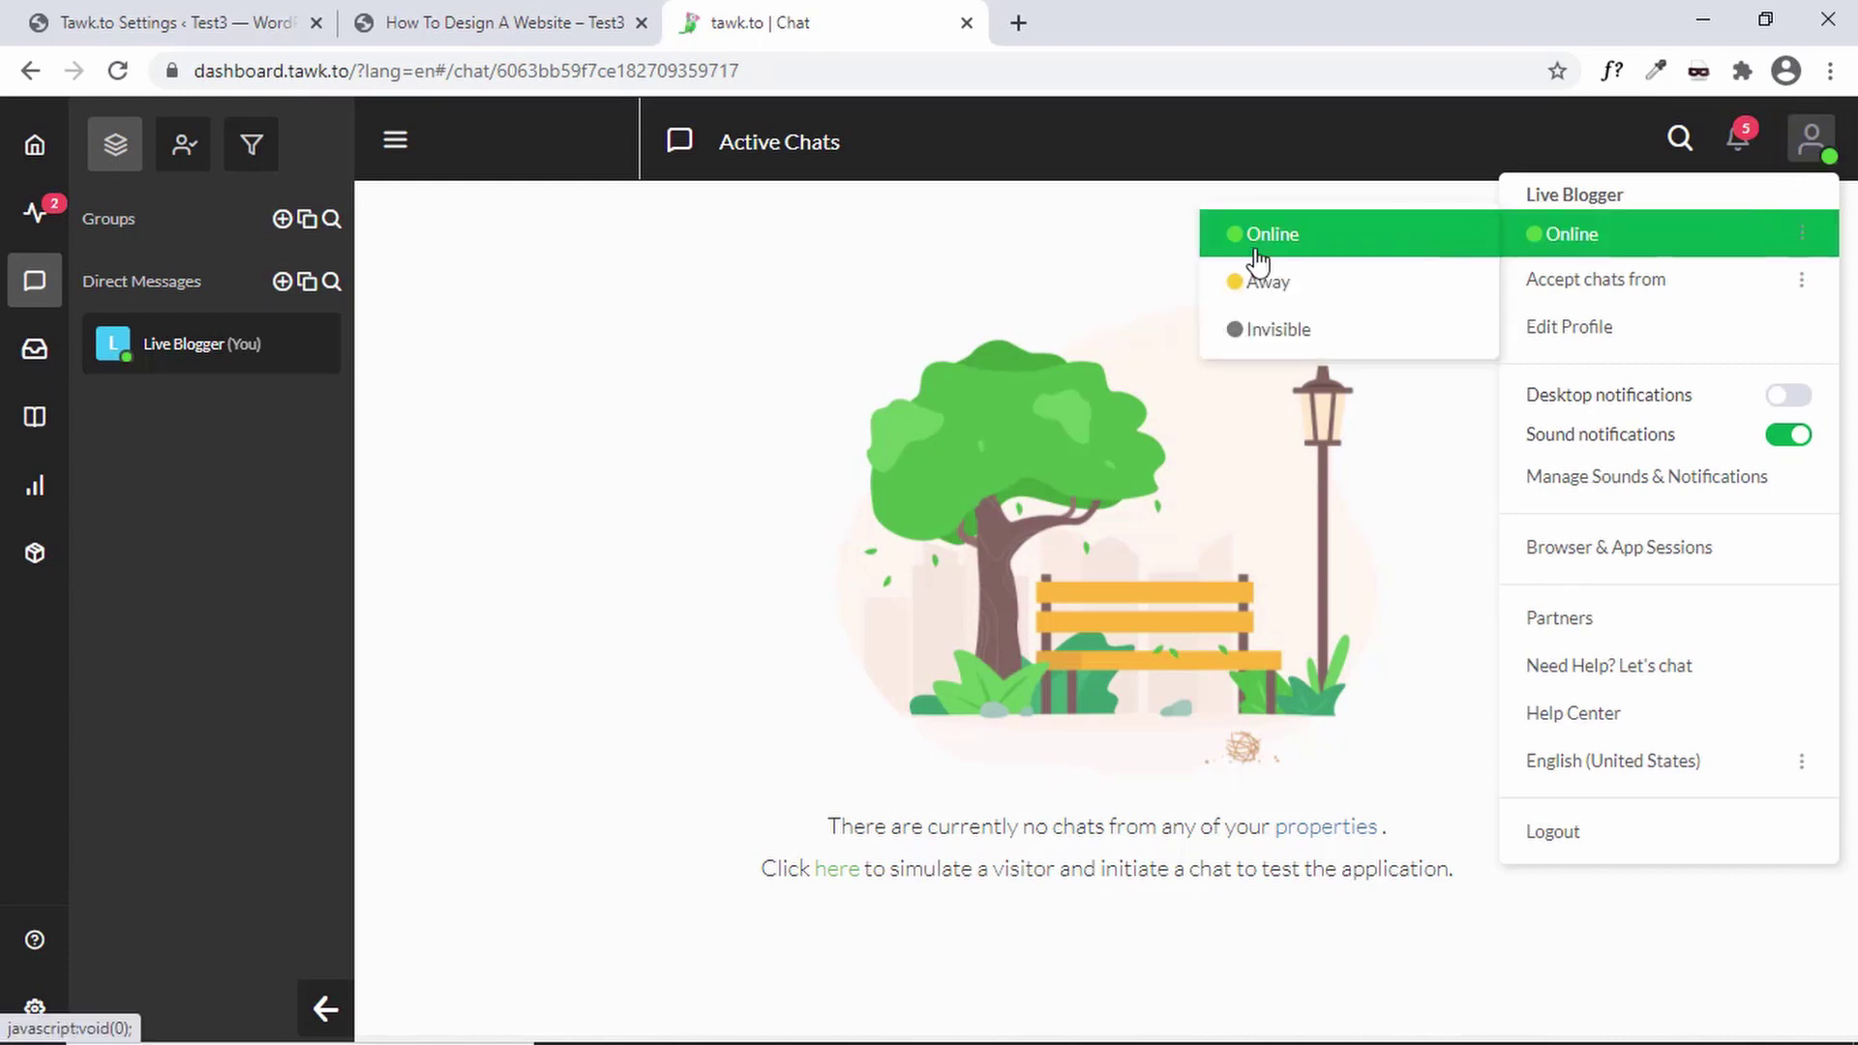
{"action": "left_click", "coordinate": [1313, 333]}
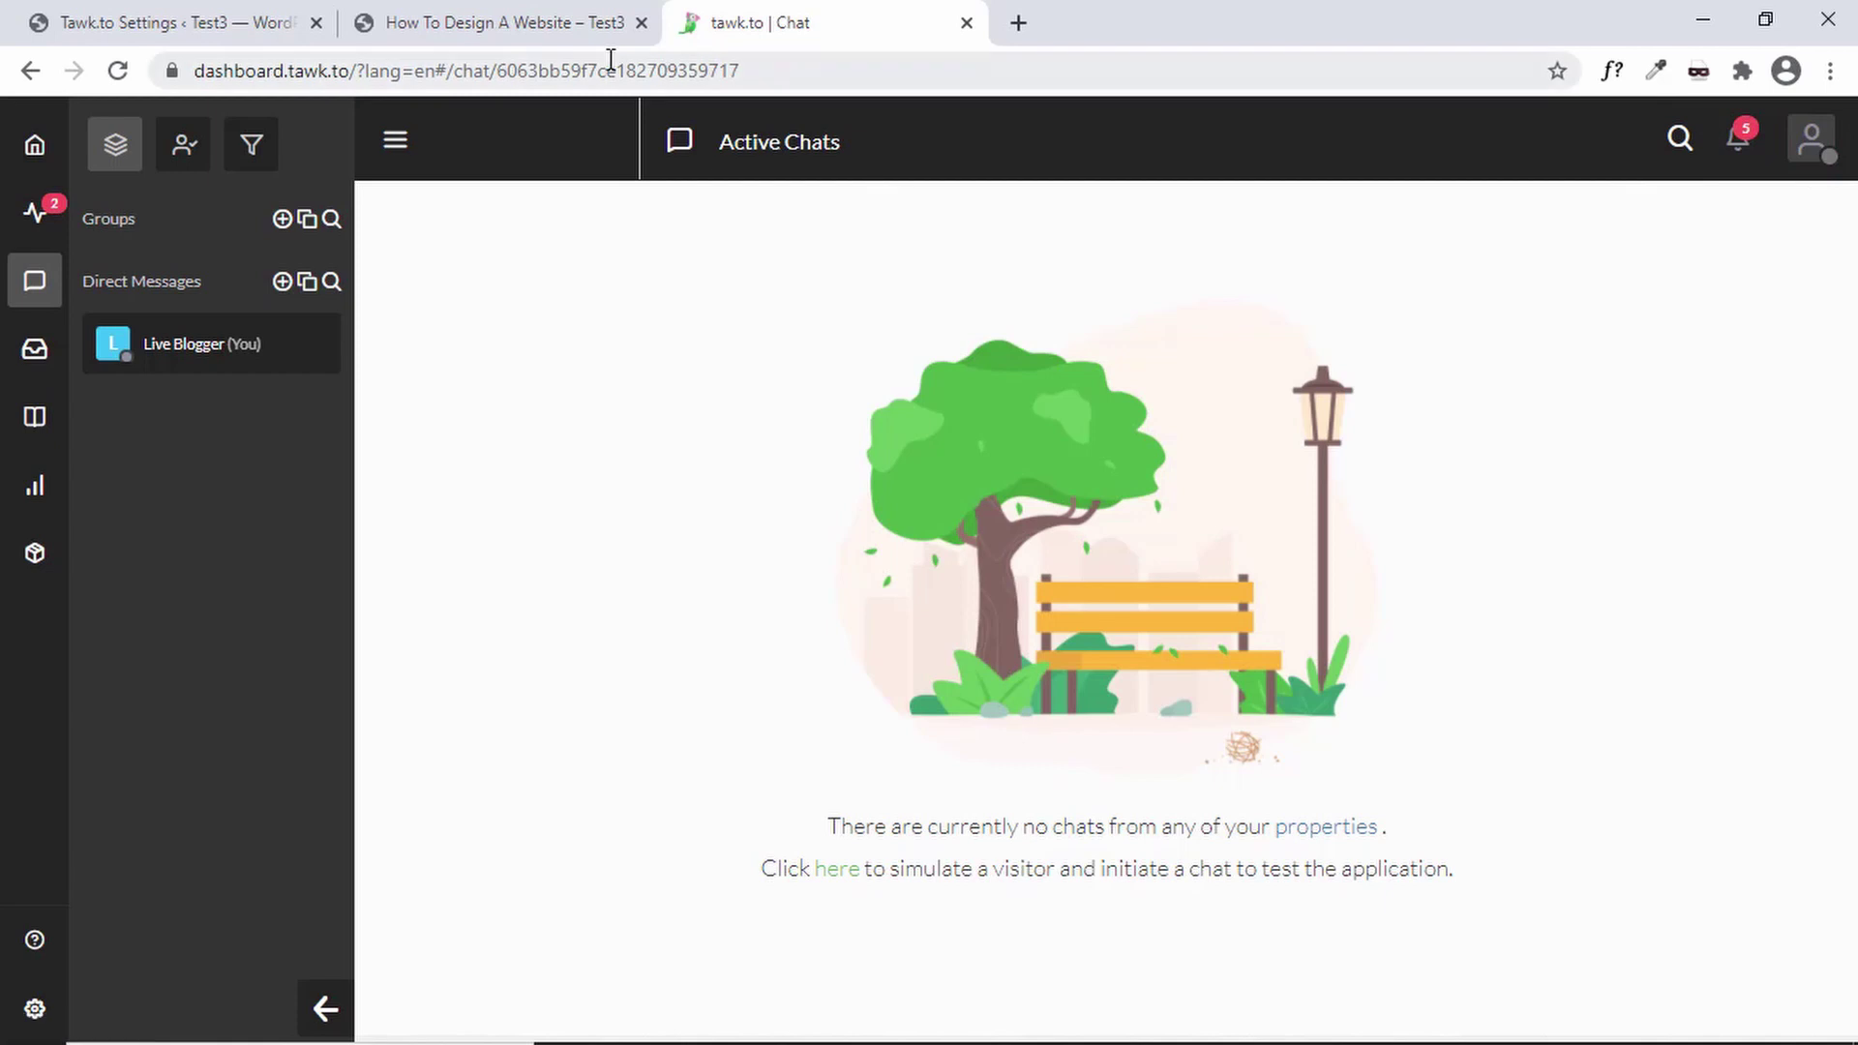
{"action": "left_click", "coordinate": [519, 22]}
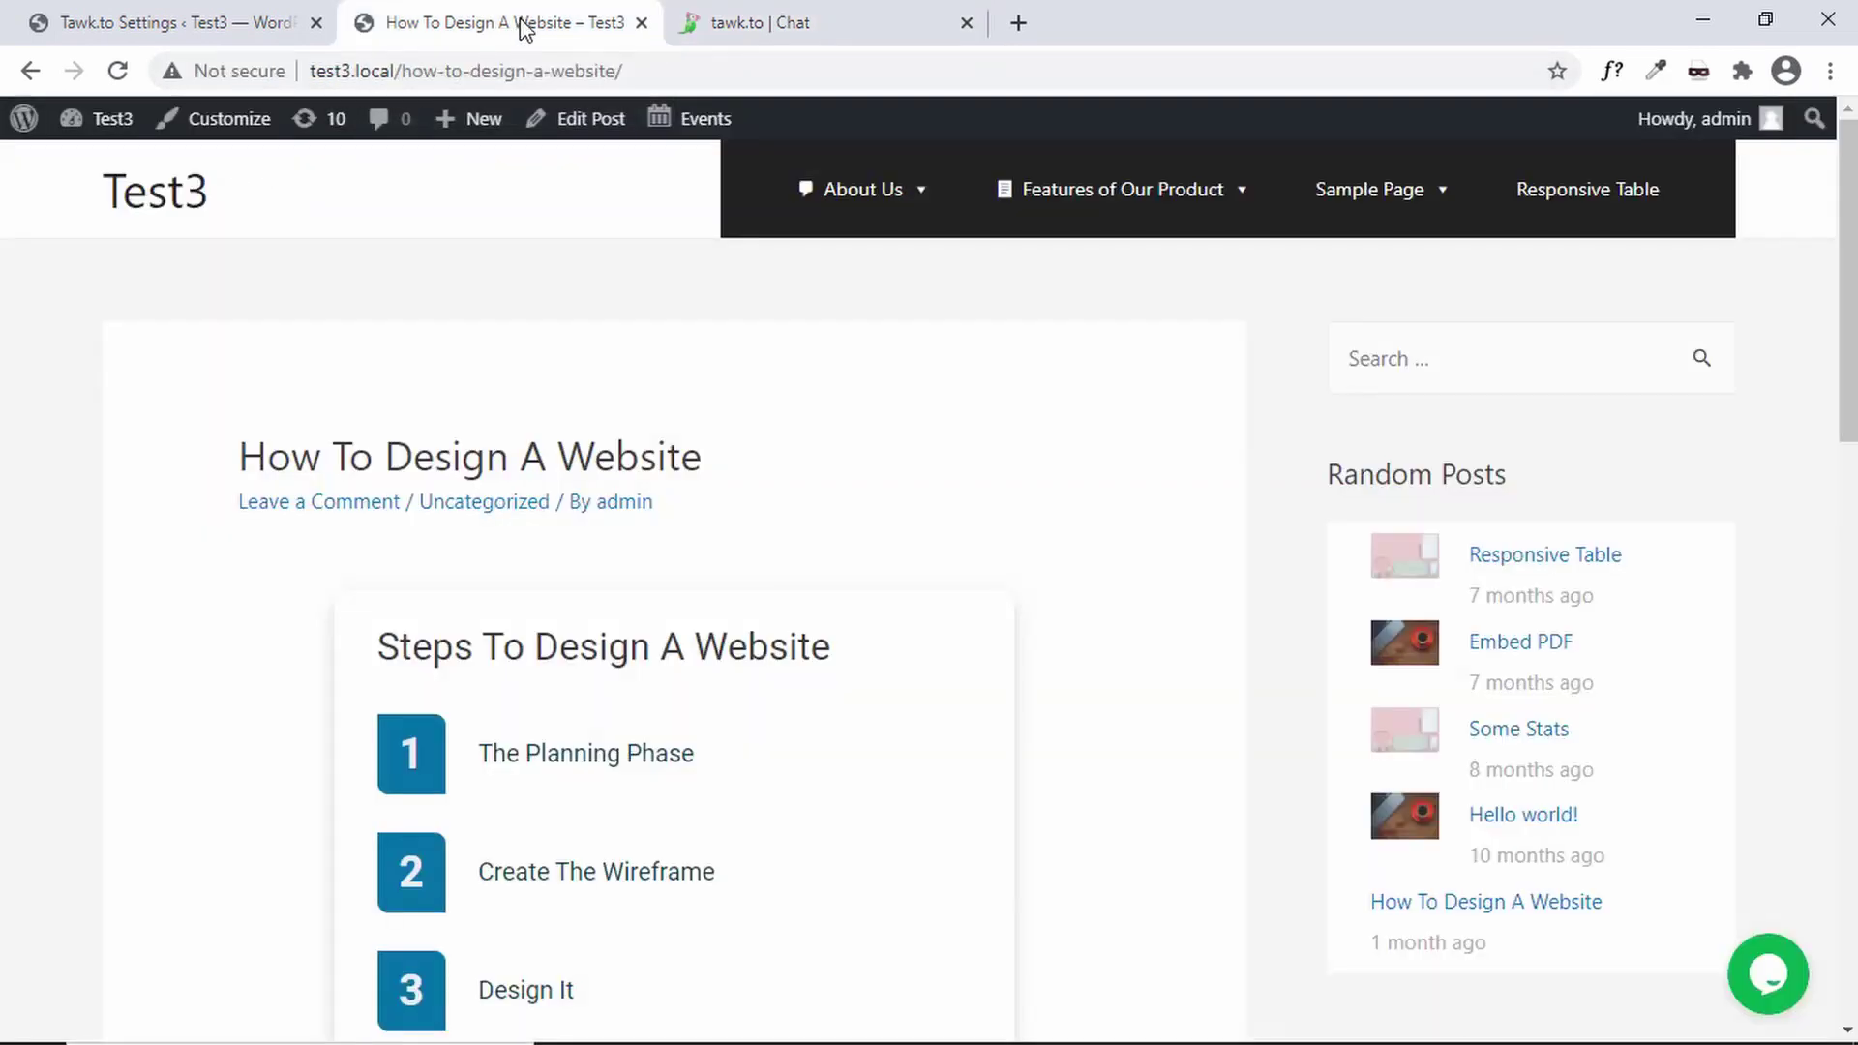
- Submit the offline message 'Hello' through the widget's Send message form
{"action": "left_click", "coordinate": [1773, 978]}
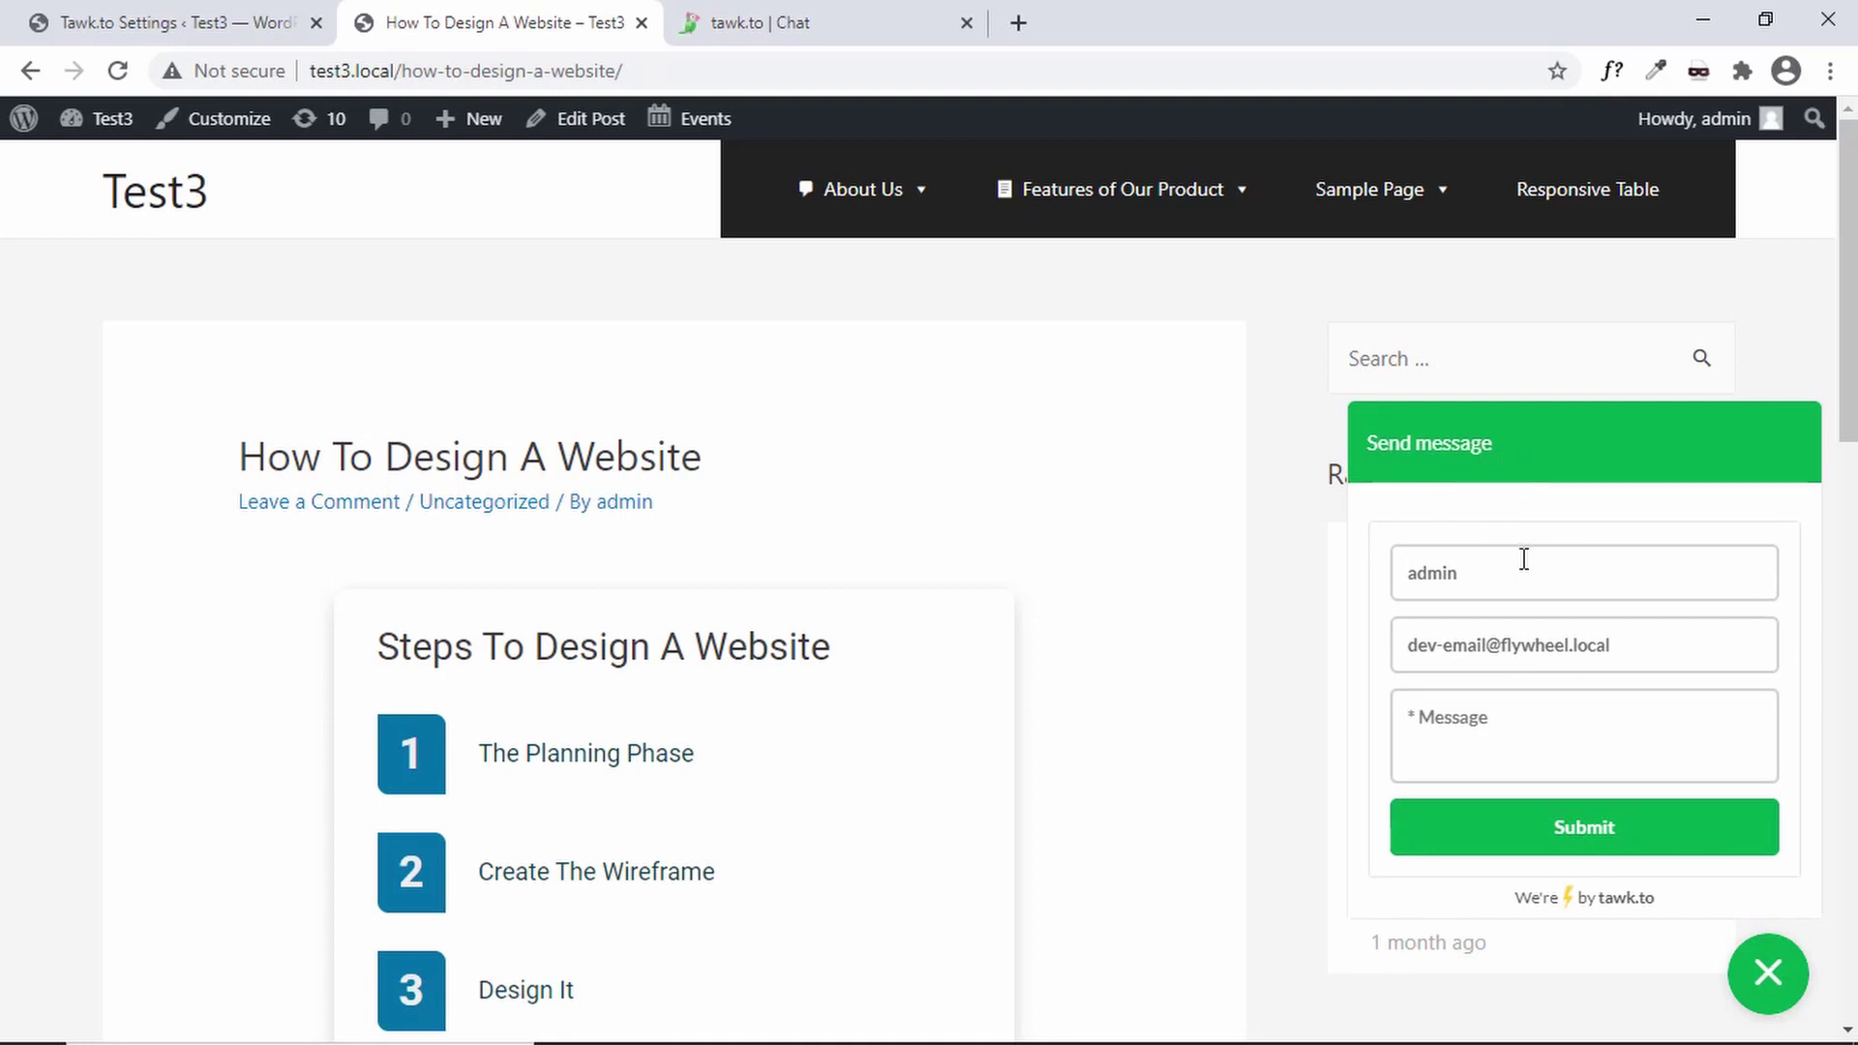
{"action": "left_click", "coordinate": [1491, 588]}
{"action": "left_click", "coordinate": [1657, 646]}
{"action": "left_click", "coordinate": [1560, 744]}
{"action": "left_click", "coordinate": [1588, 848]}
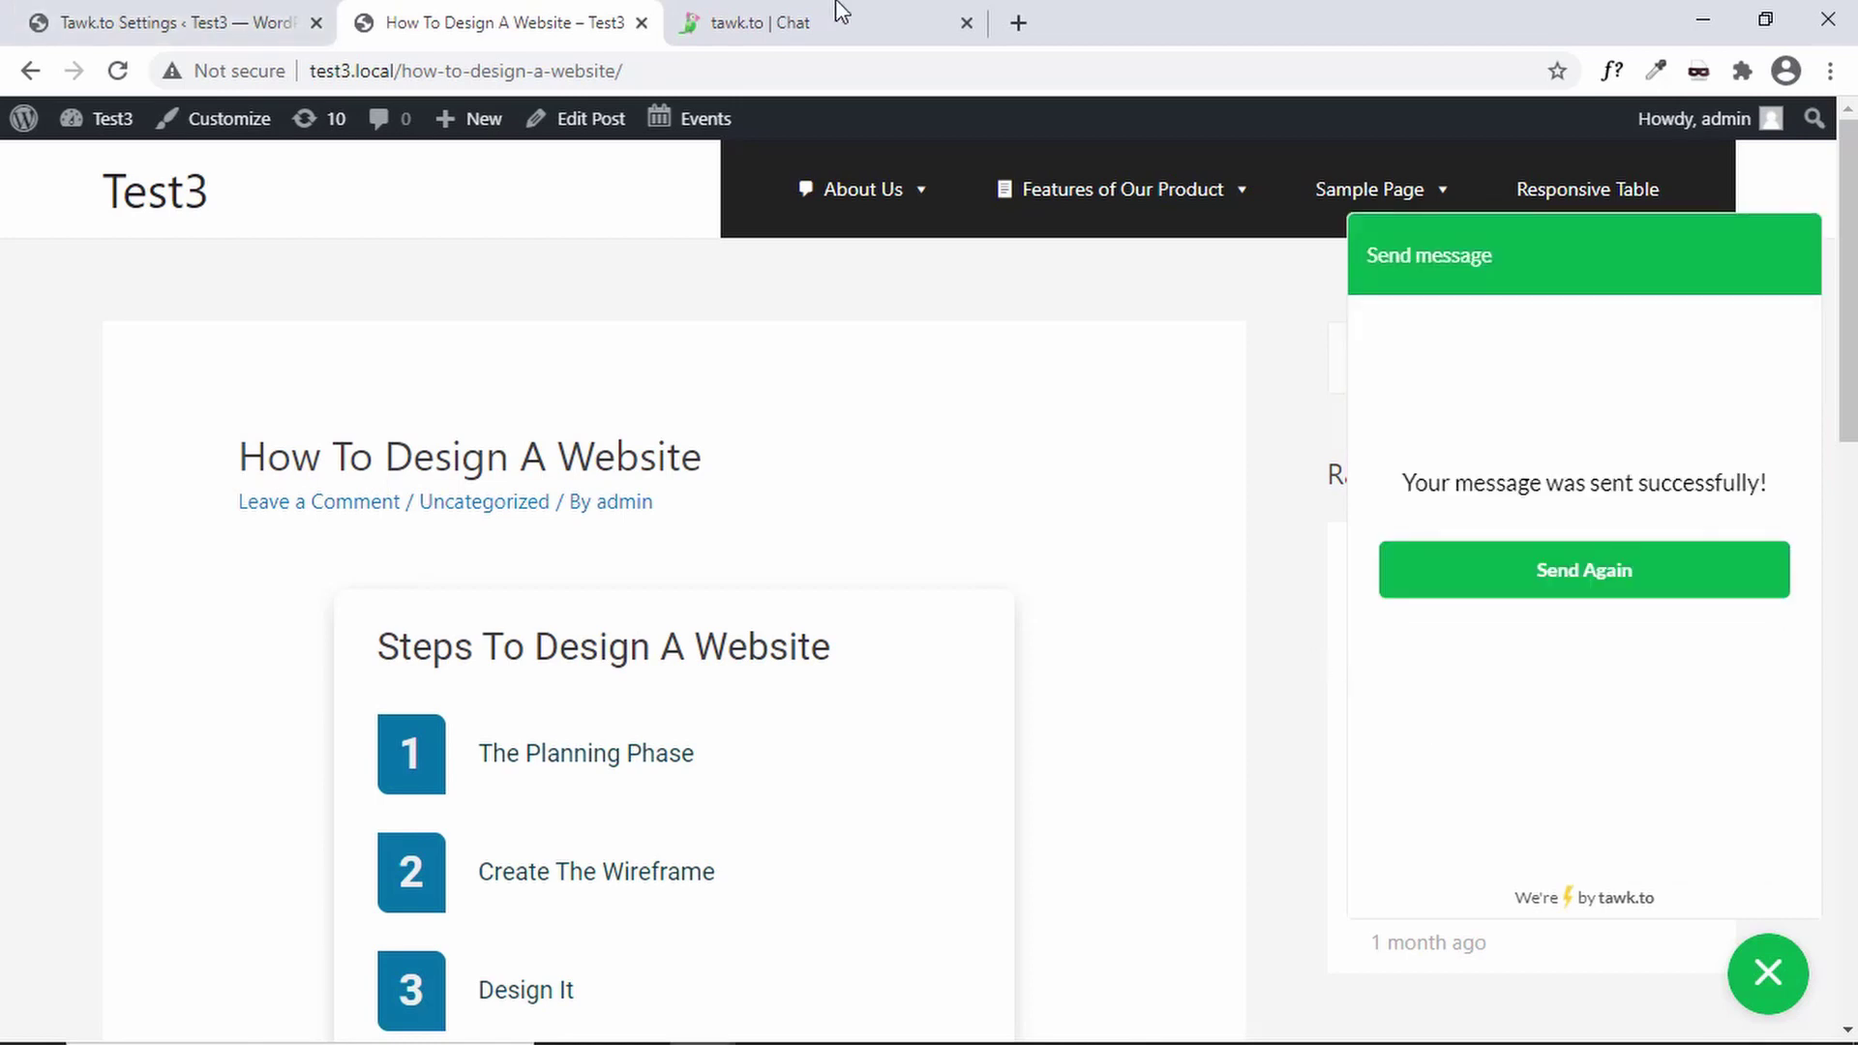
{"action": "left_click", "coordinate": [867, 14]}
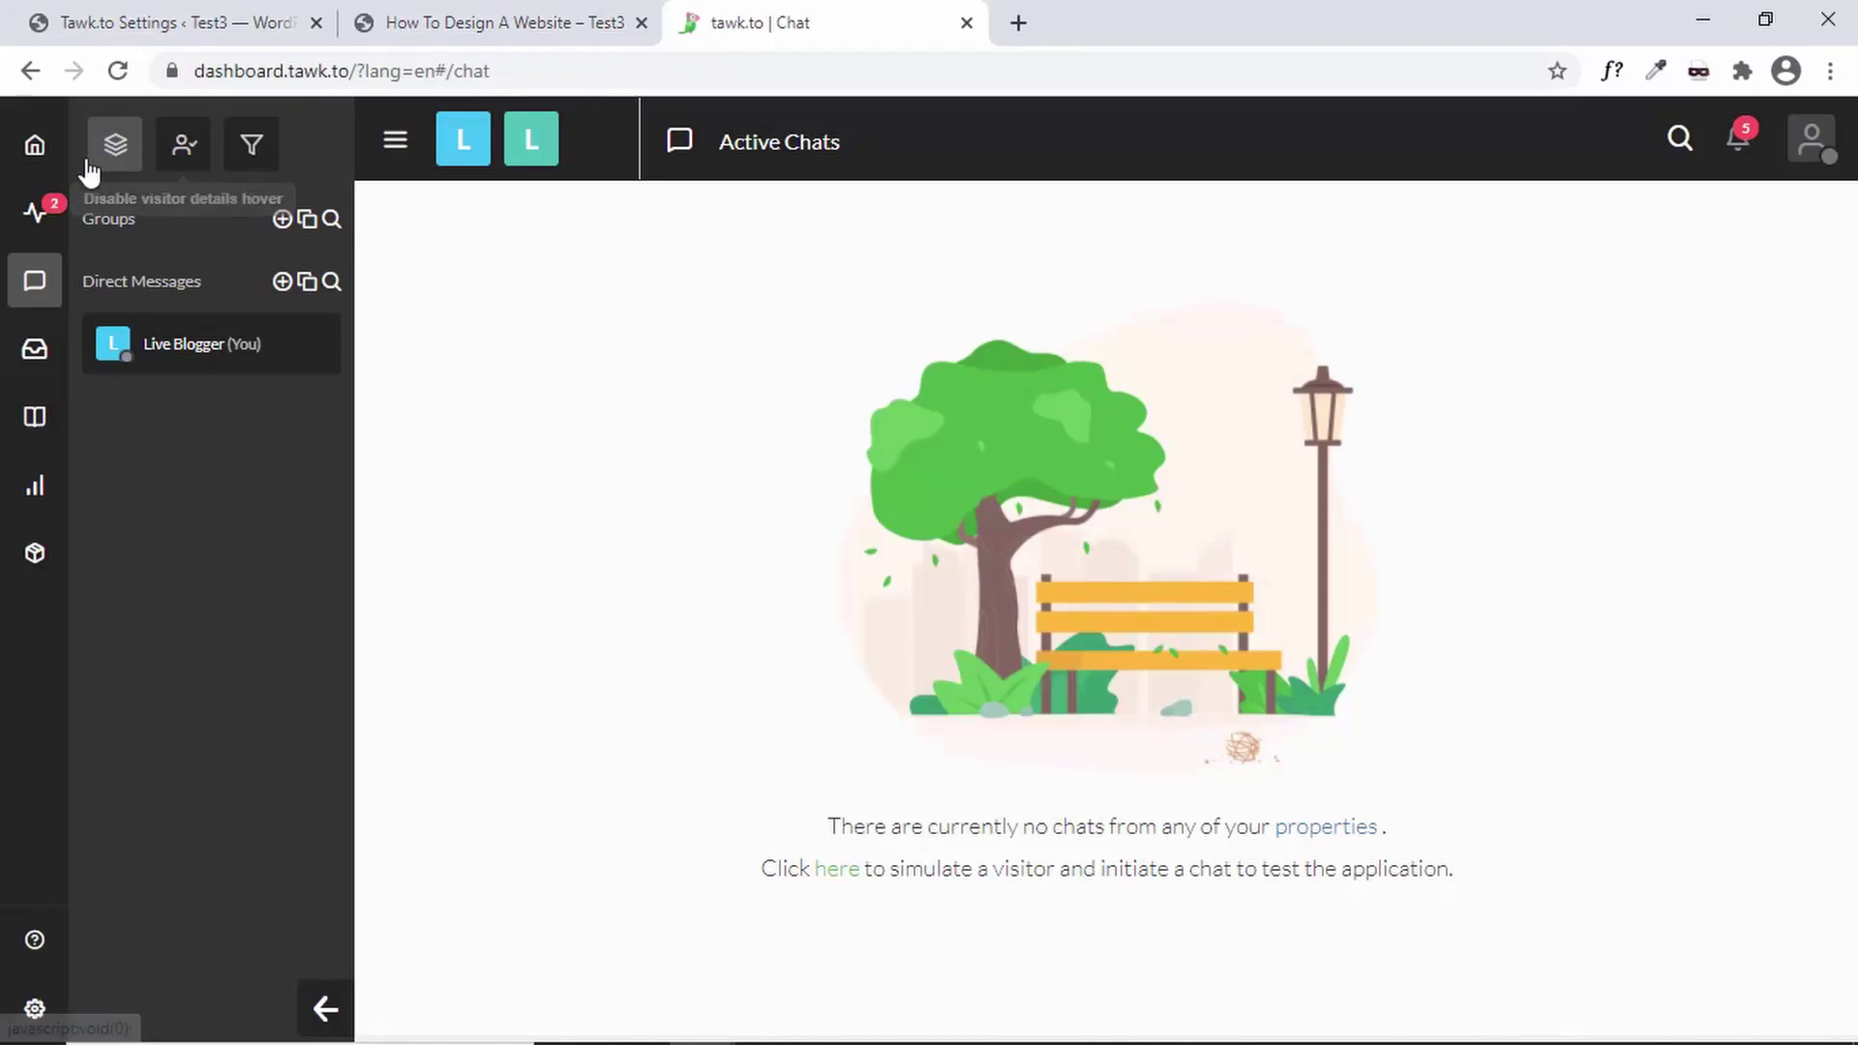
- Read the offline 'Hello' message in the Messaging inbox, close it, then return to the post page
{"action": "left_click", "coordinate": [17, 355]}
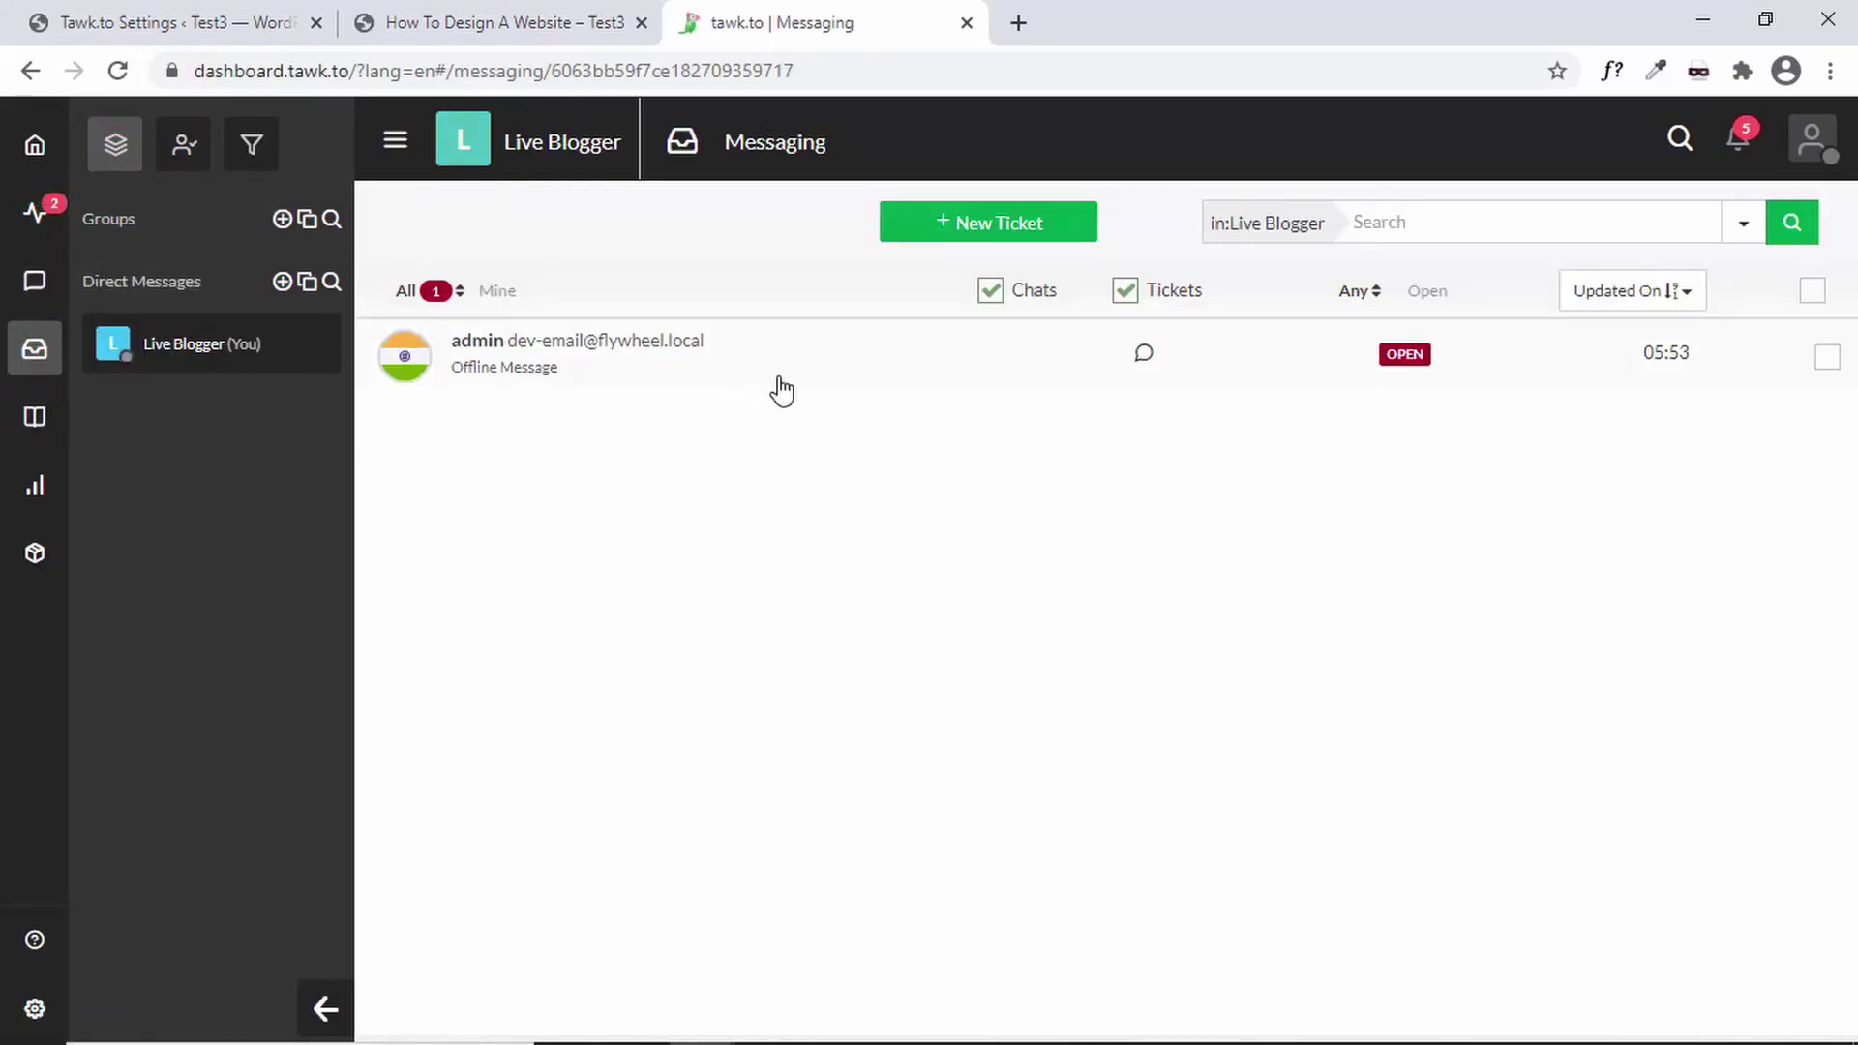
{"action": "left_click", "coordinate": [899, 363]}
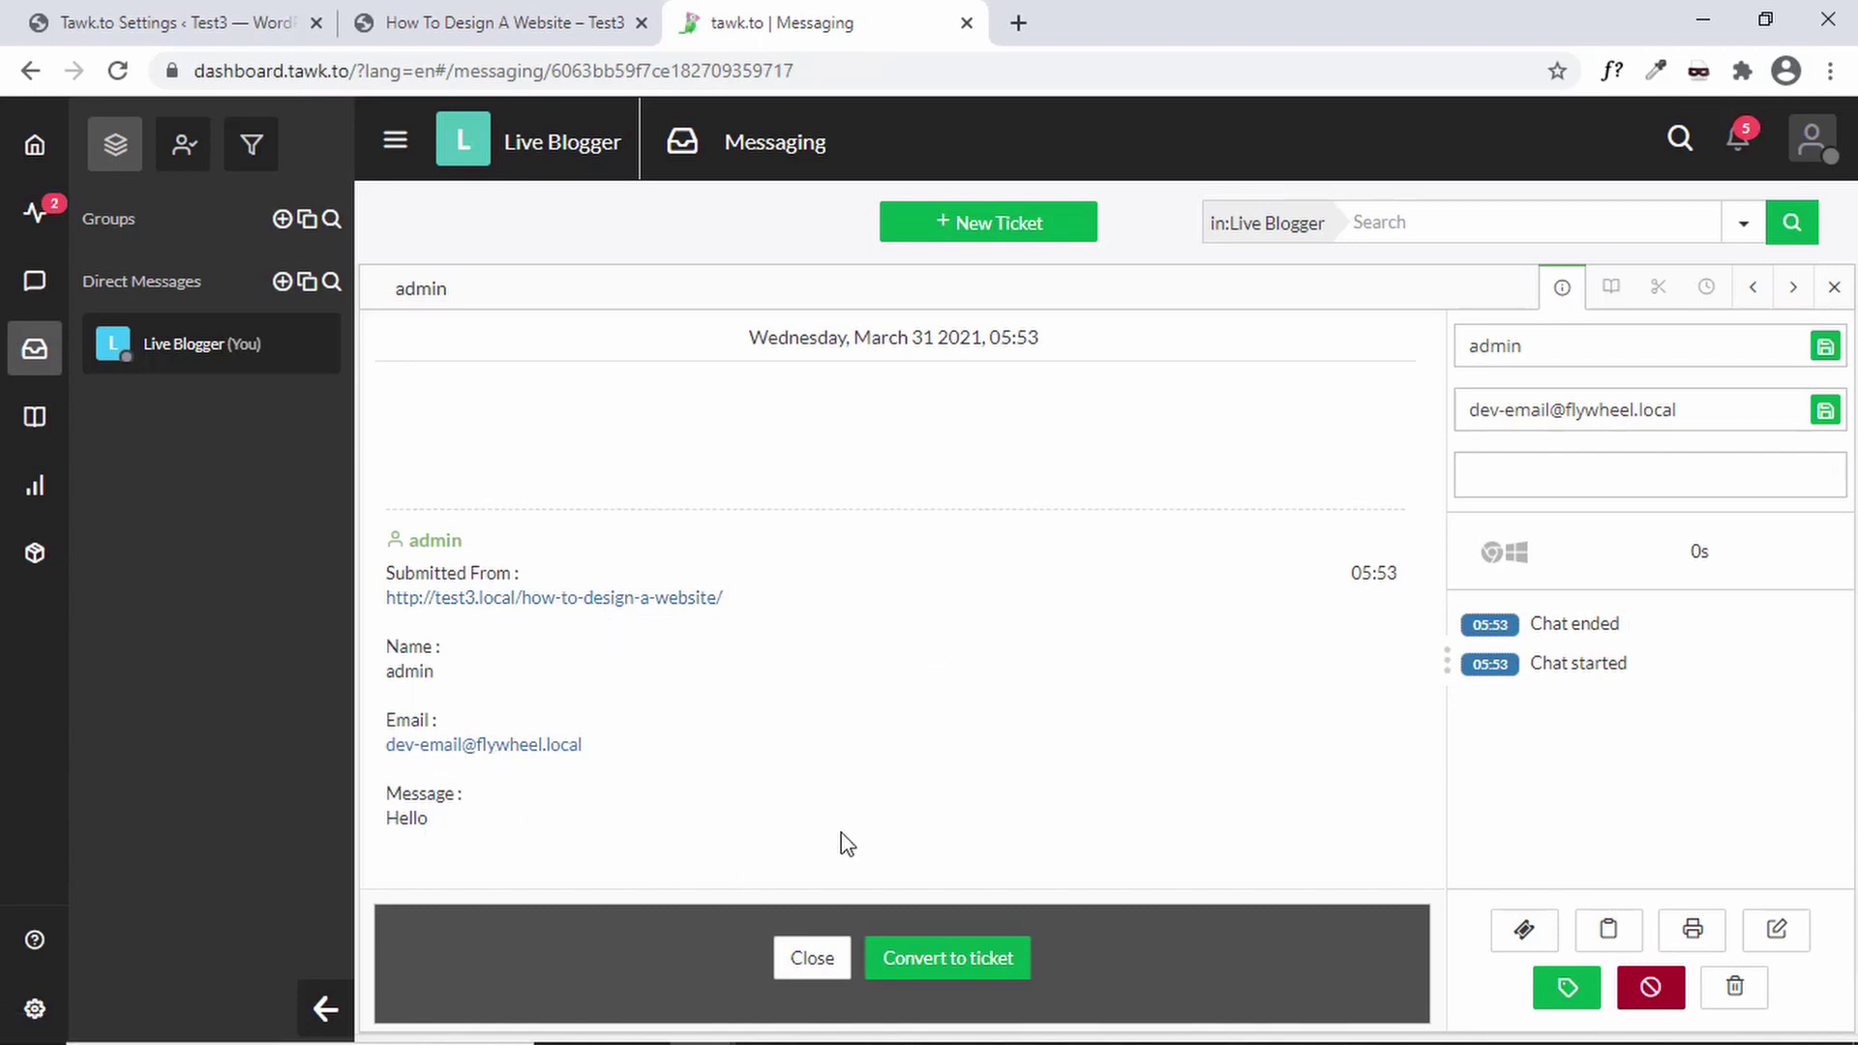
{"action": "left_click", "coordinate": [808, 960]}
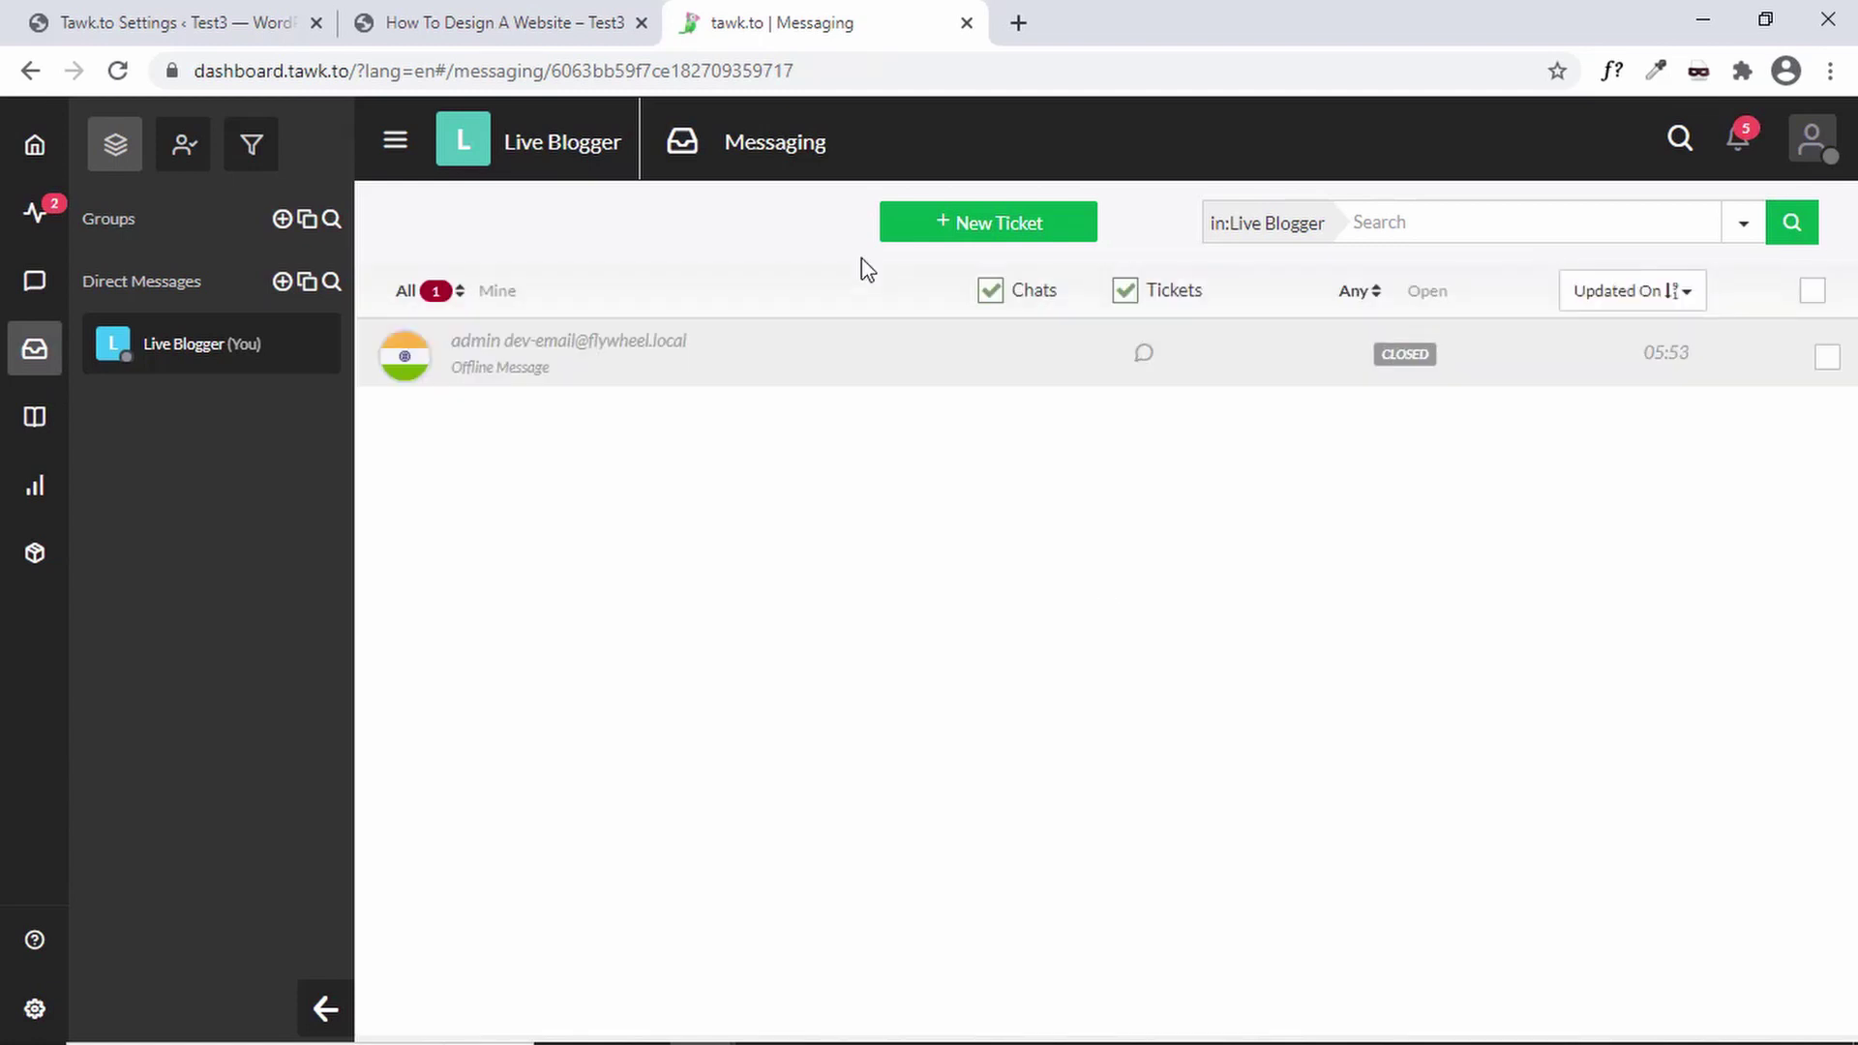
{"action": "left_click", "coordinate": [1815, 145]}
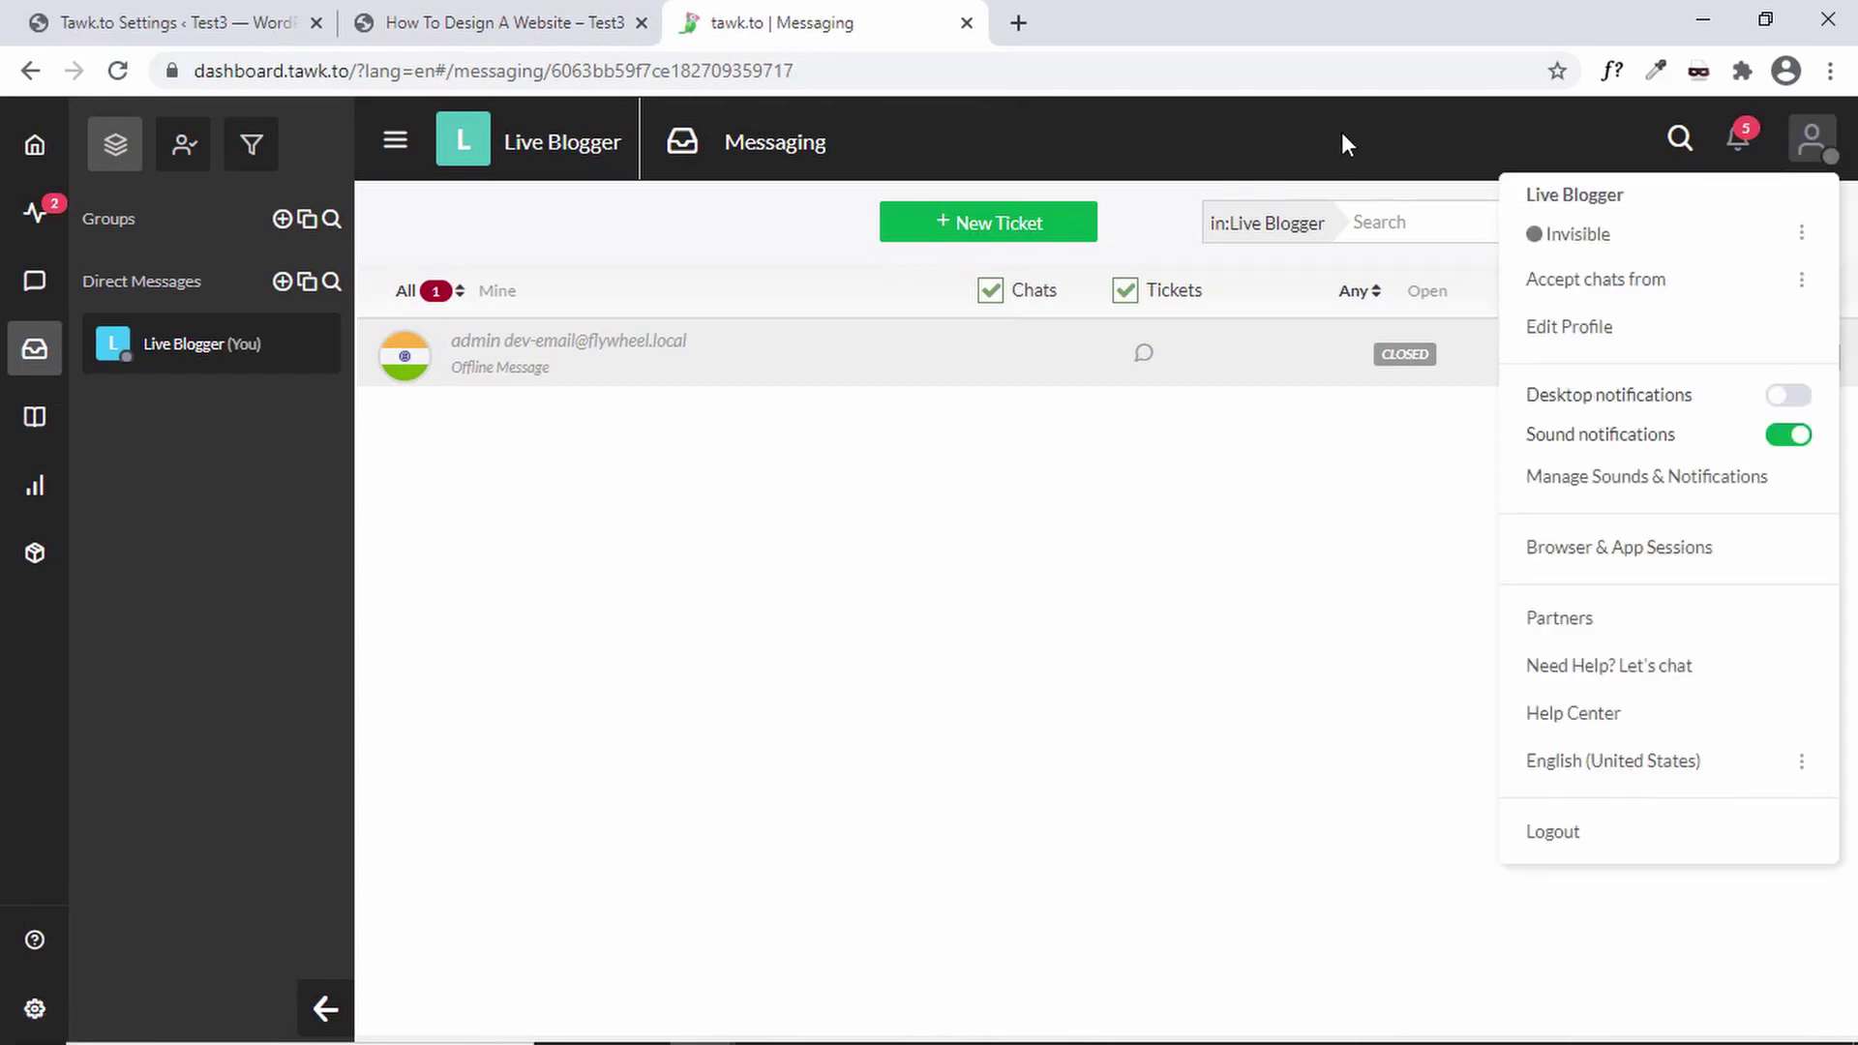
{"action": "key", "text": "ctrl+shift+Tab"}
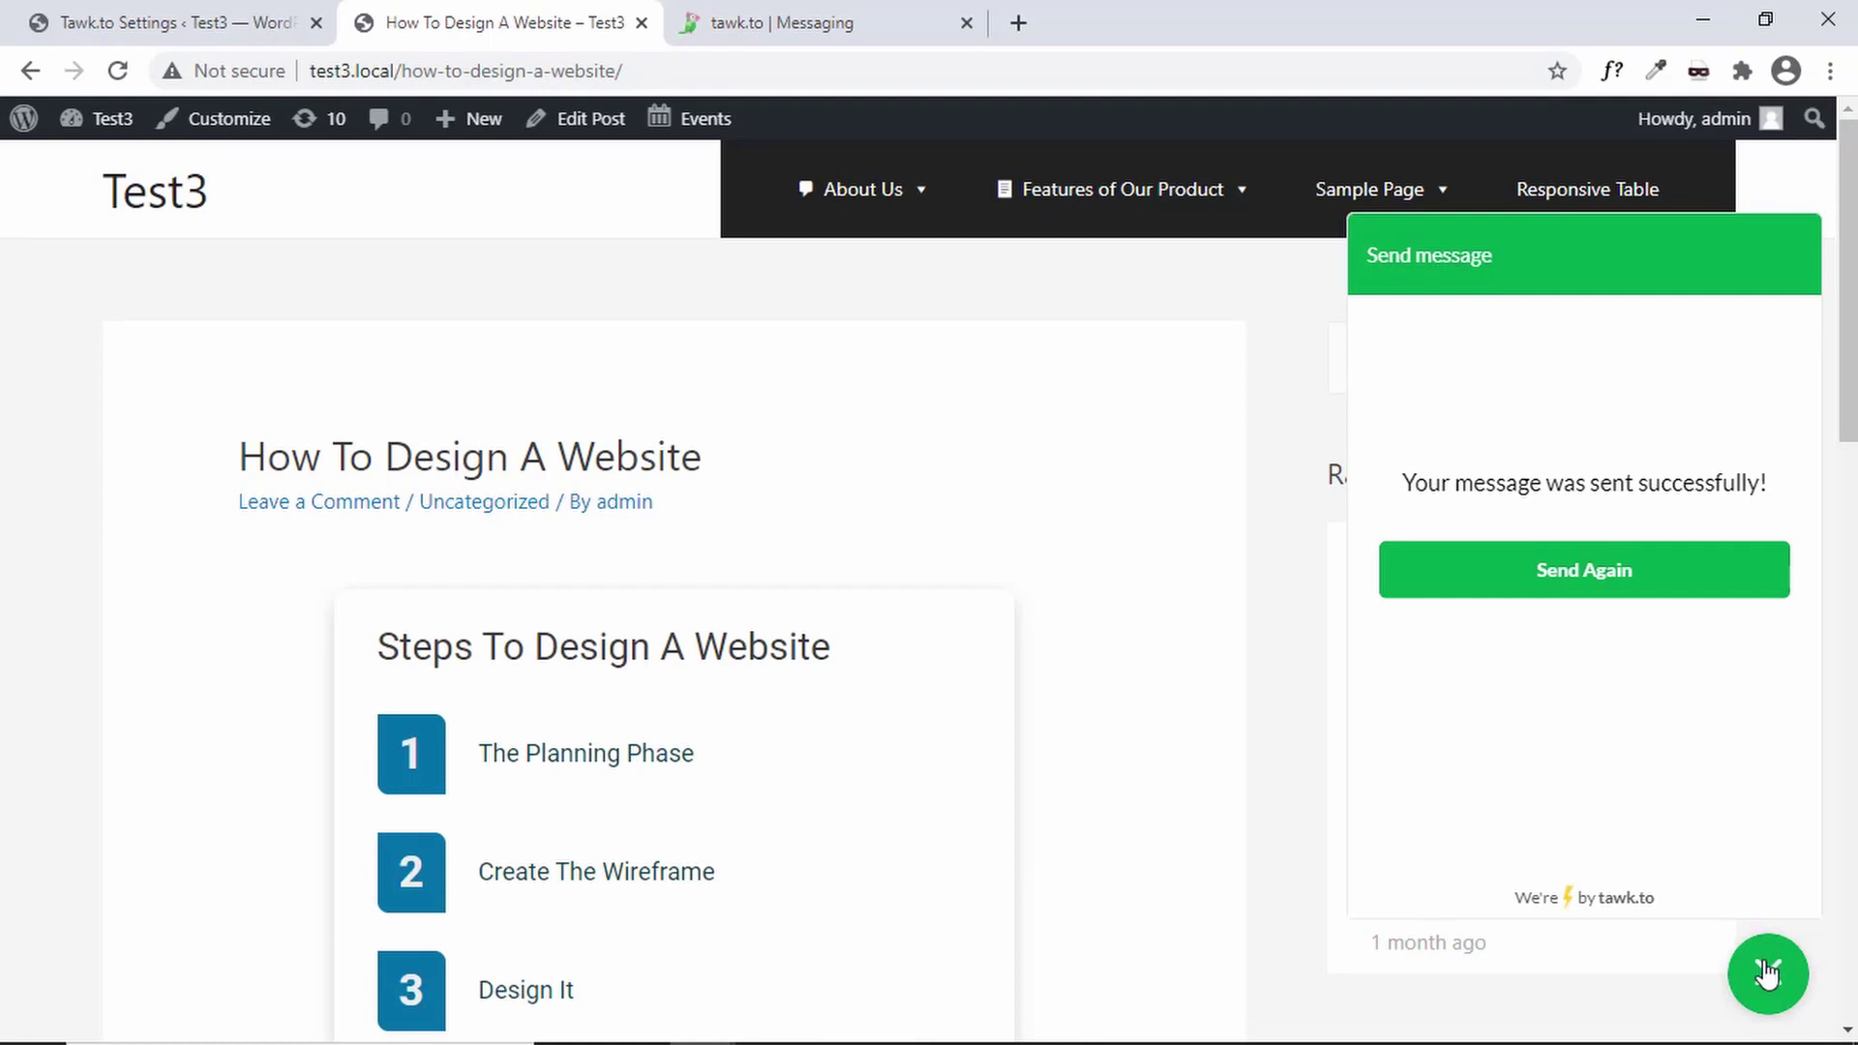
- Close the site's chat widget and view the Live Blogger property's Administration Overview in tawk.to
{"action": "left_click", "coordinate": [1767, 976]}
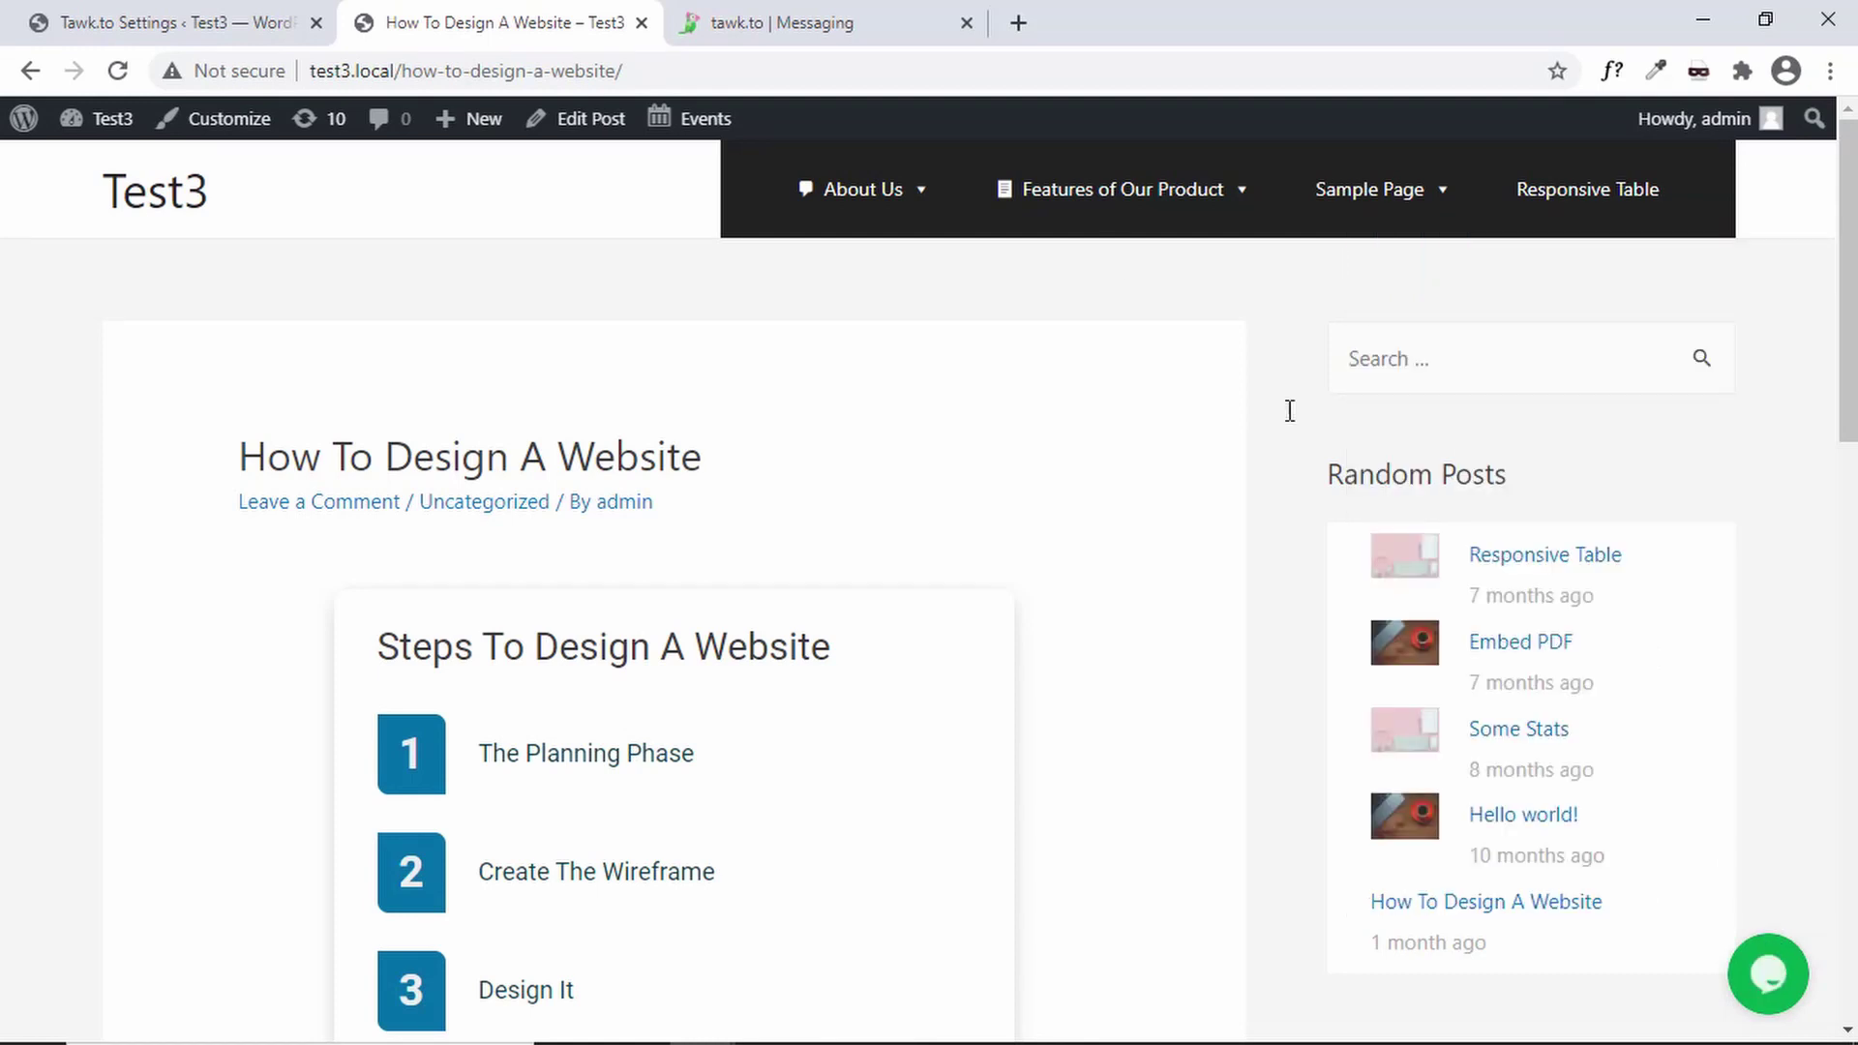
{"action": "left_click", "coordinate": [838, 18]}
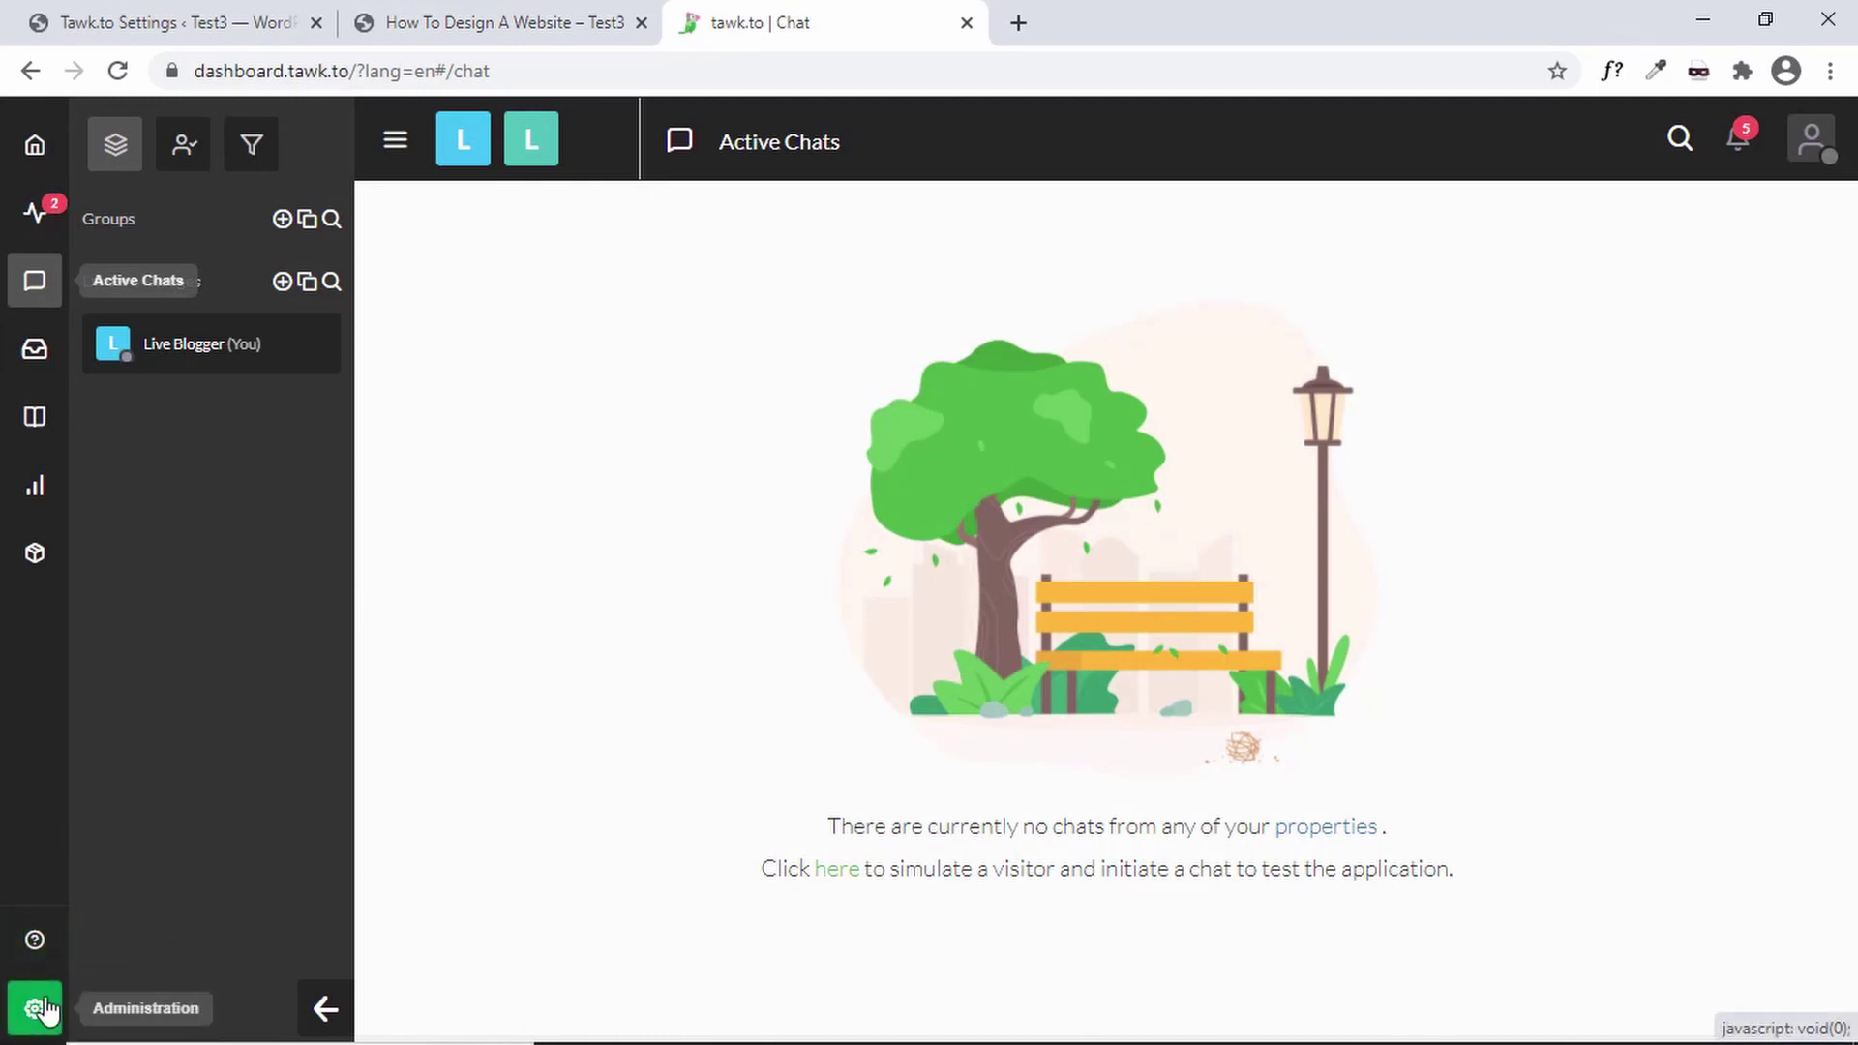
{"action": "left_click", "coordinate": [39, 1009]}
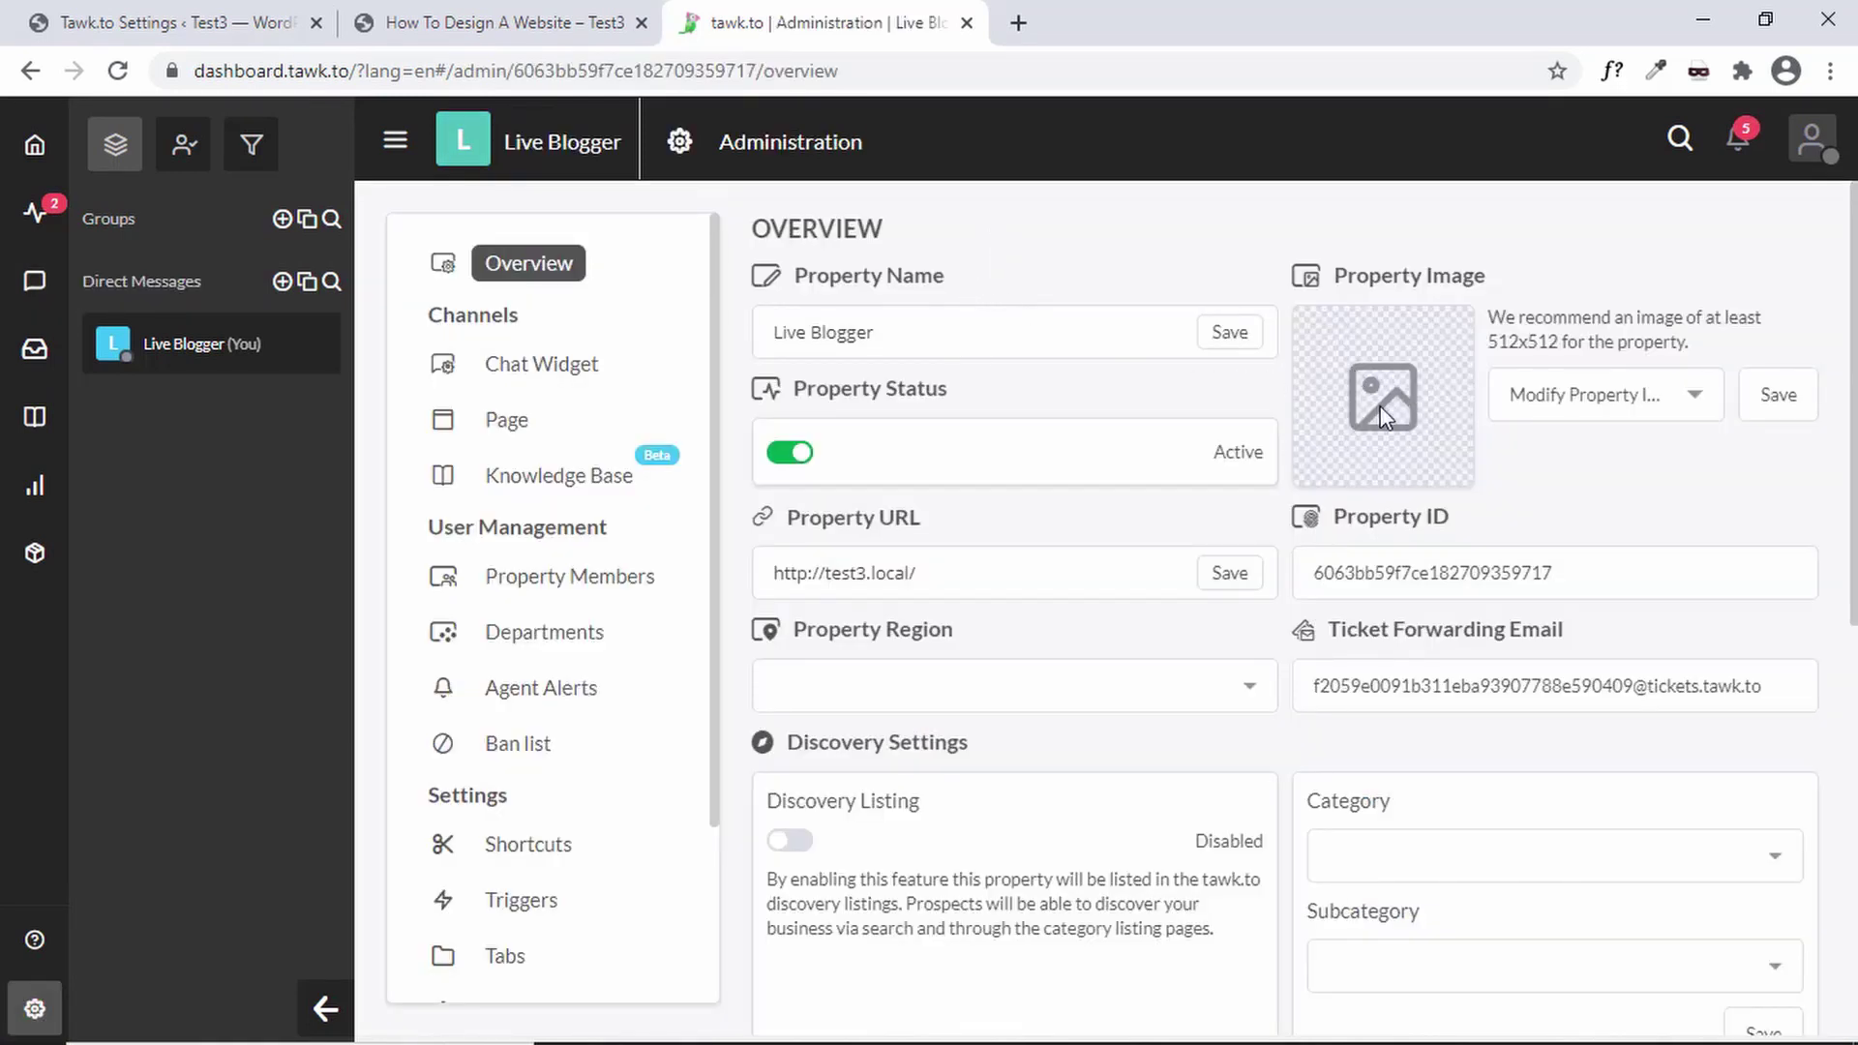
{"action": "left_click", "coordinate": [1555, 414]}
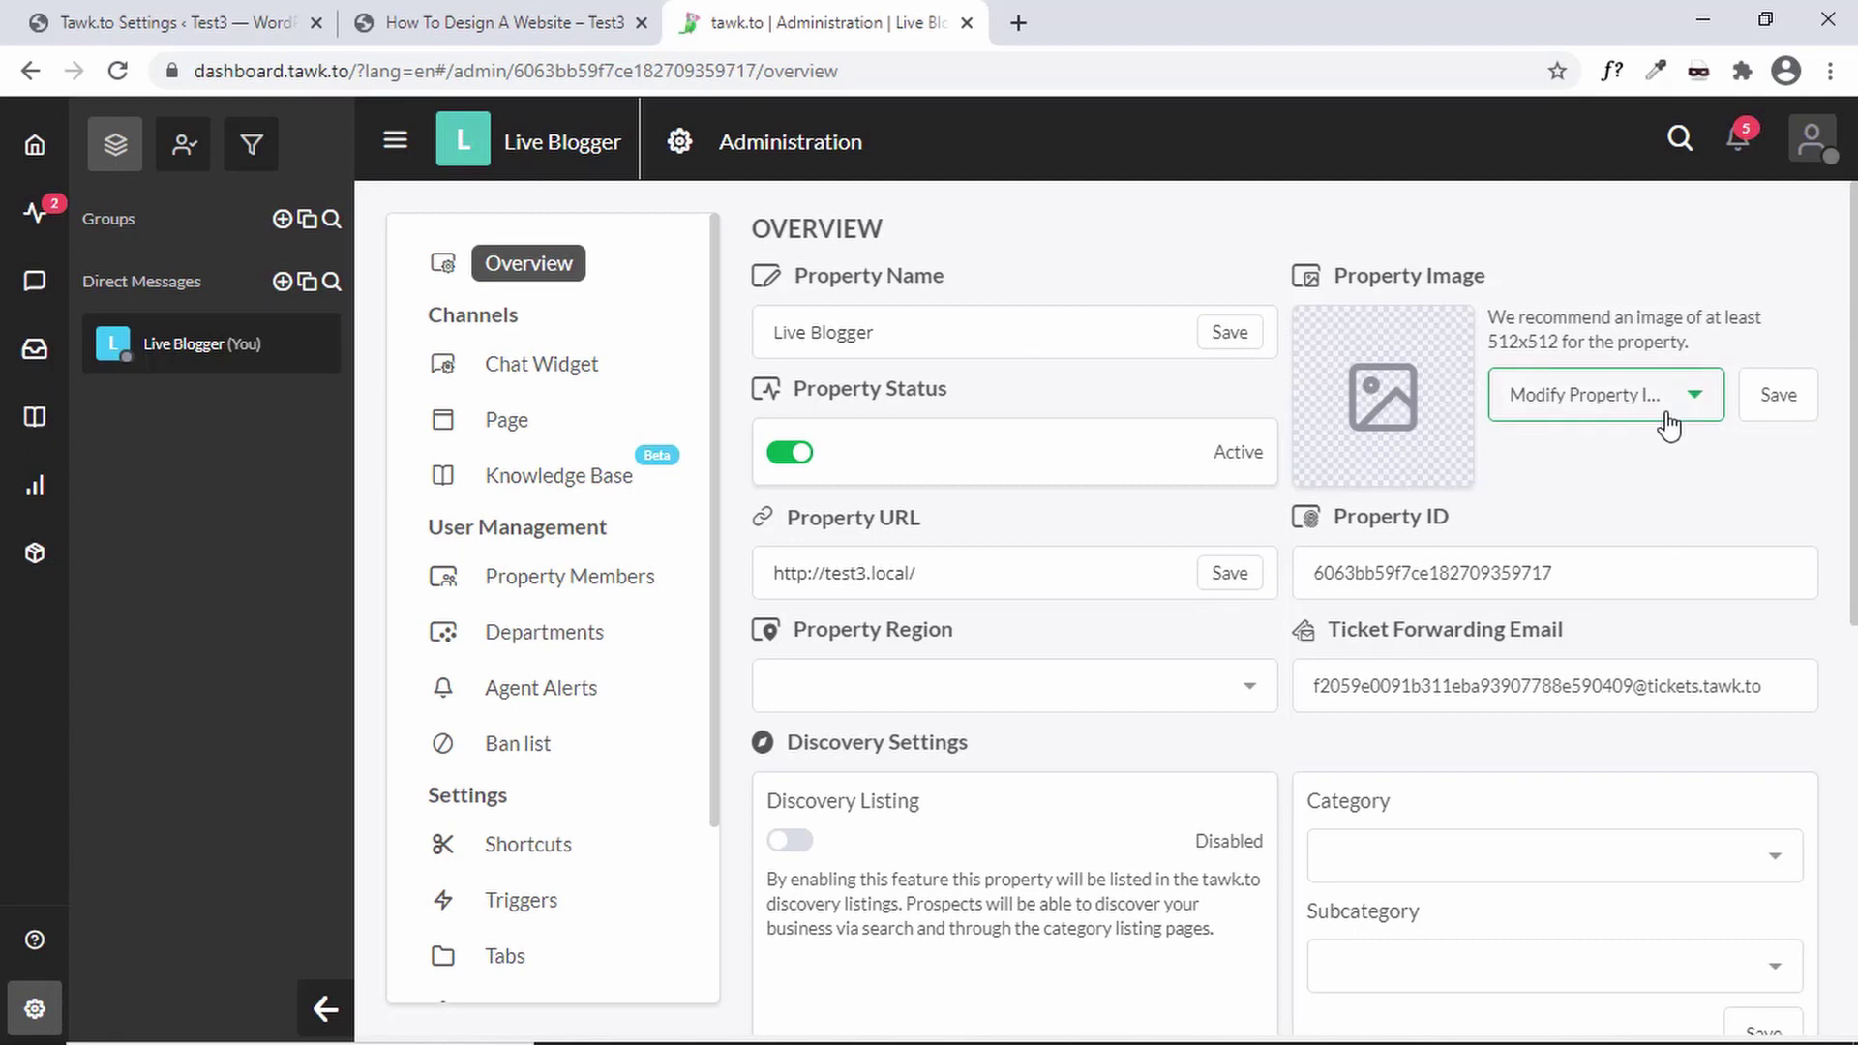
{"action": "left_click", "coordinate": [987, 465]}
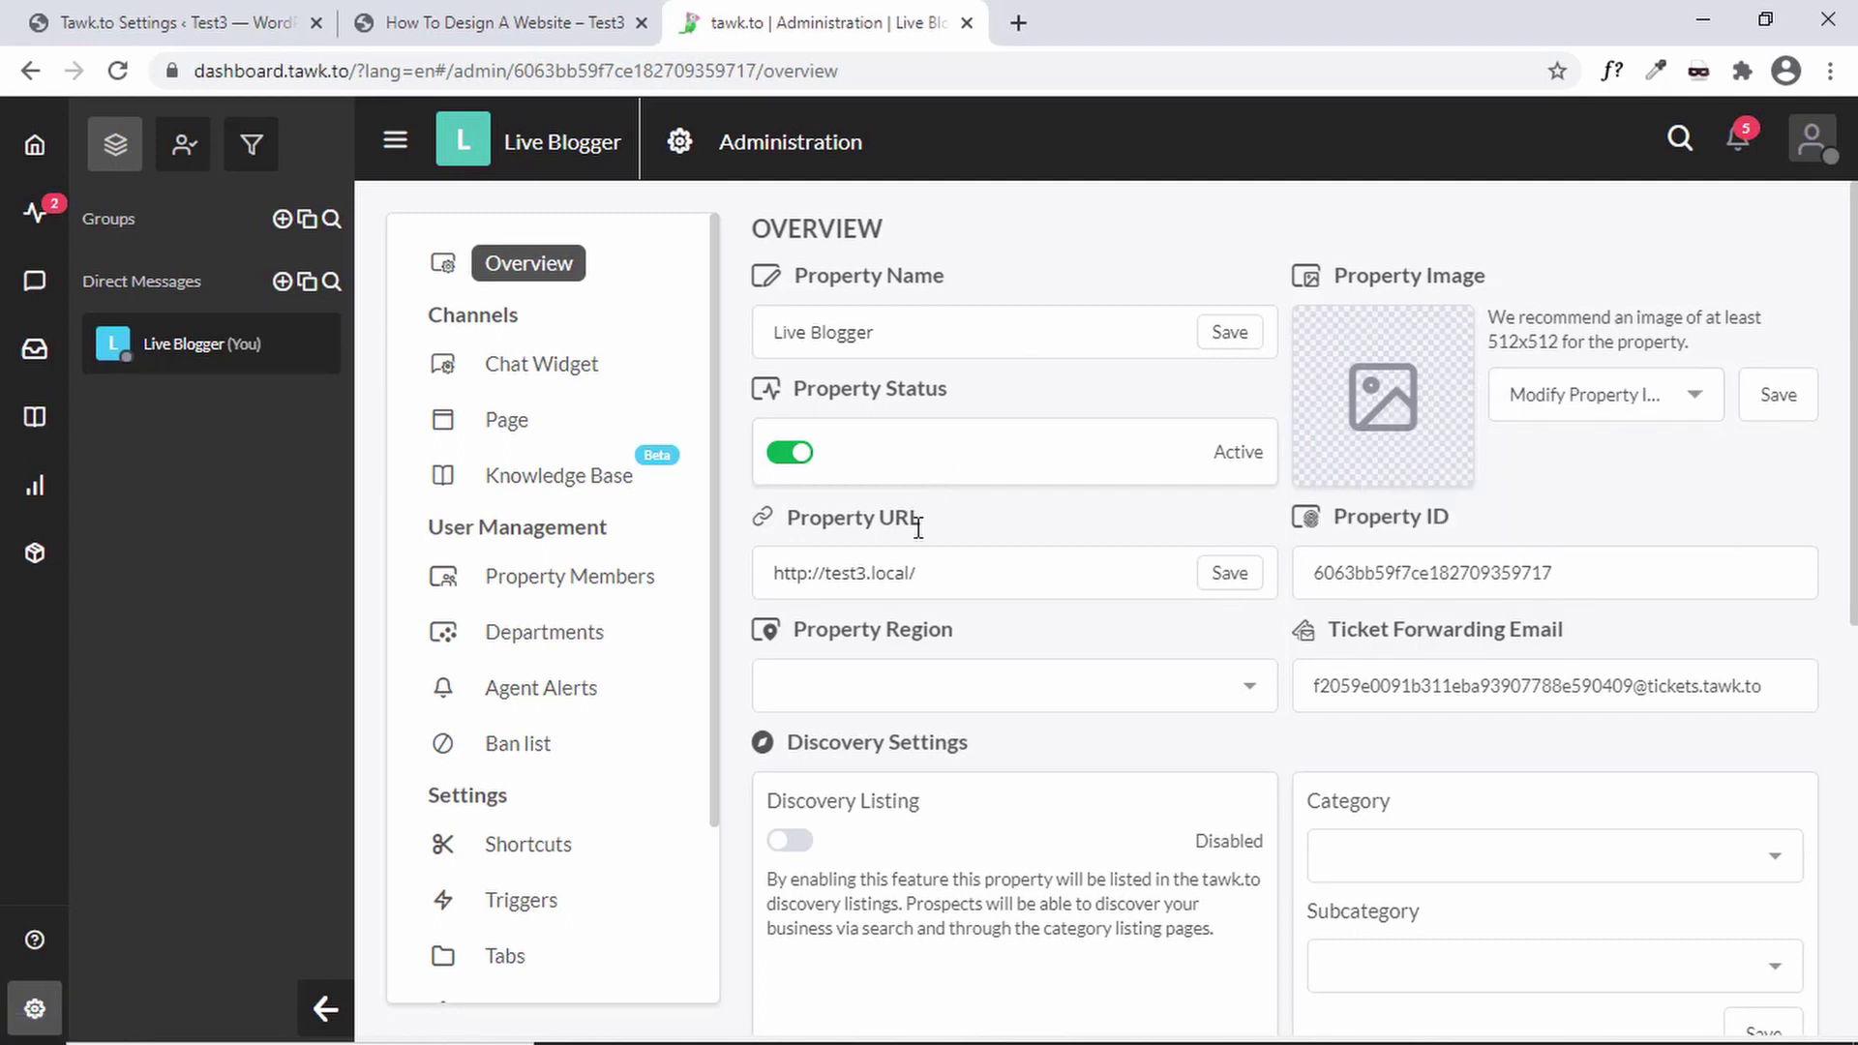
{"action": "scroll", "coordinate": [1008, 738], "scroll_direction": "down", "scroll_amount": 2}
{"action": "scroll", "coordinate": [1024, 771], "scroll_direction": "up", "scroll_amount": 3}
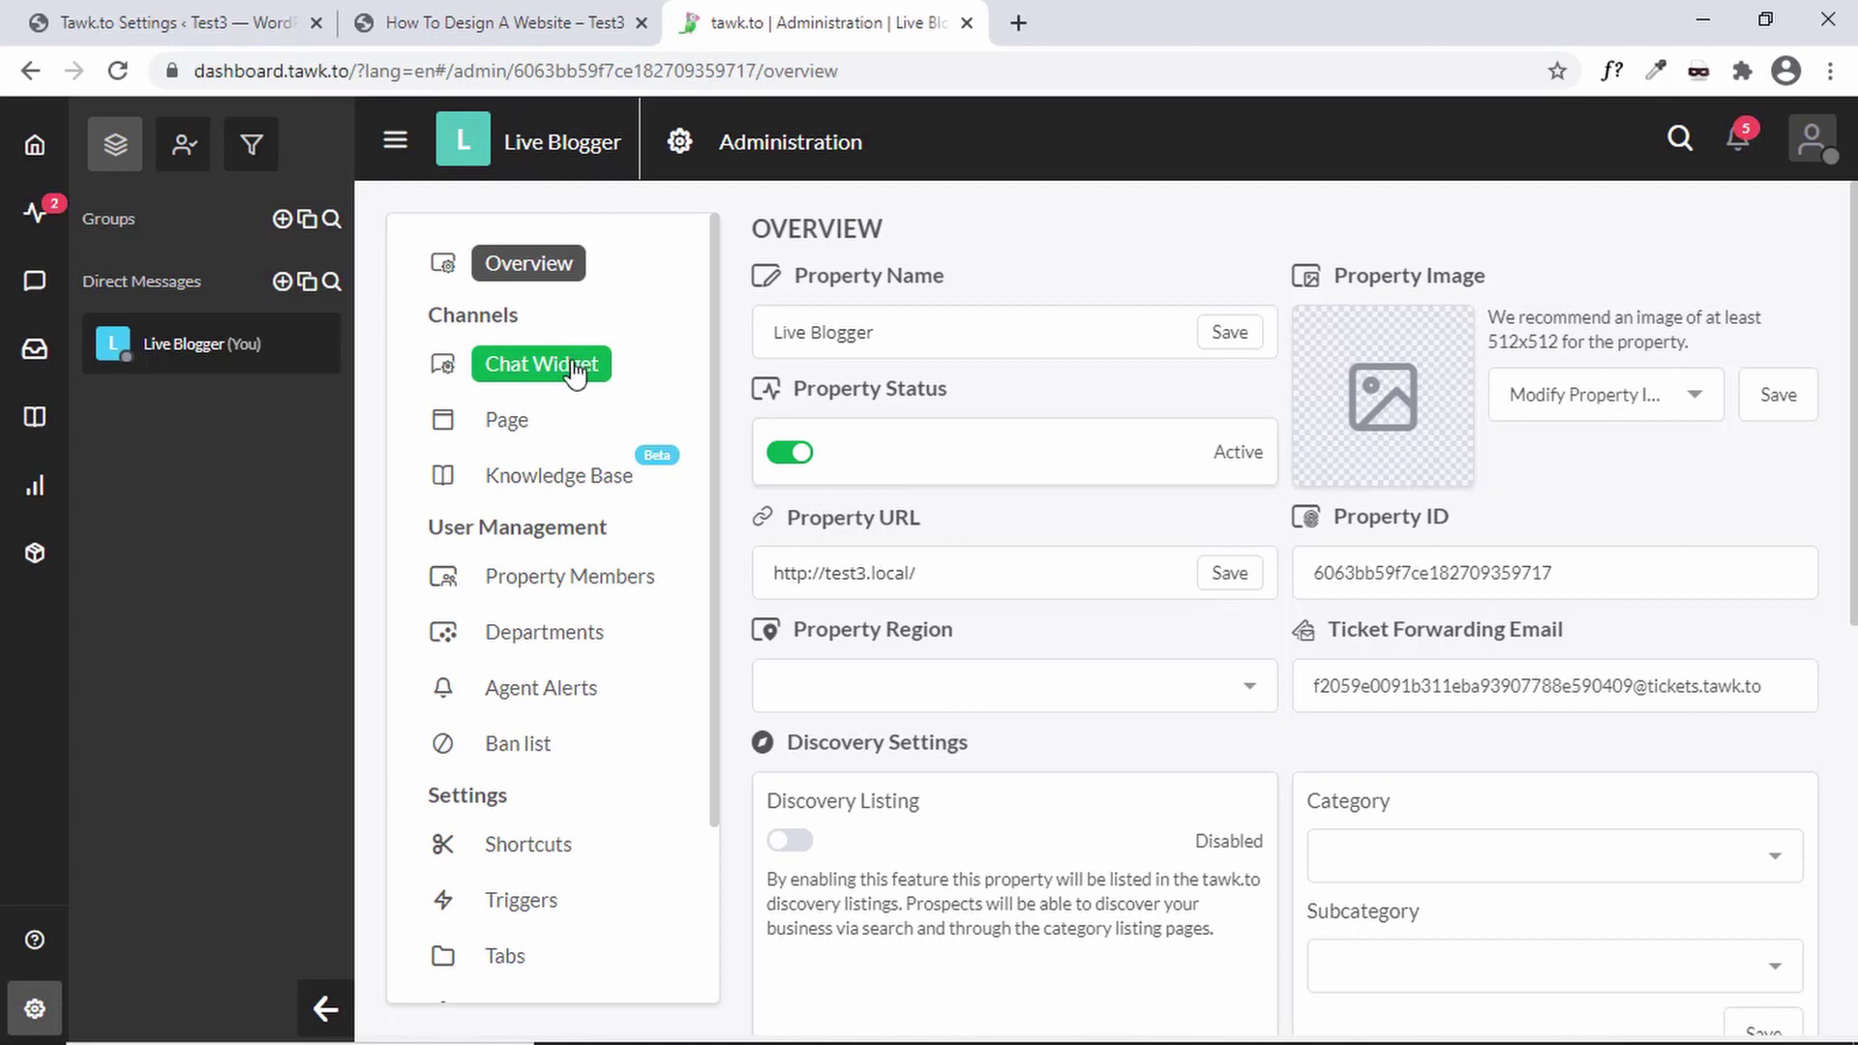
- Open the Live Chat widget settings, leave its name unchanged, and scroll to Widget Appearance
{"action": "left_click", "coordinate": [581, 370]}
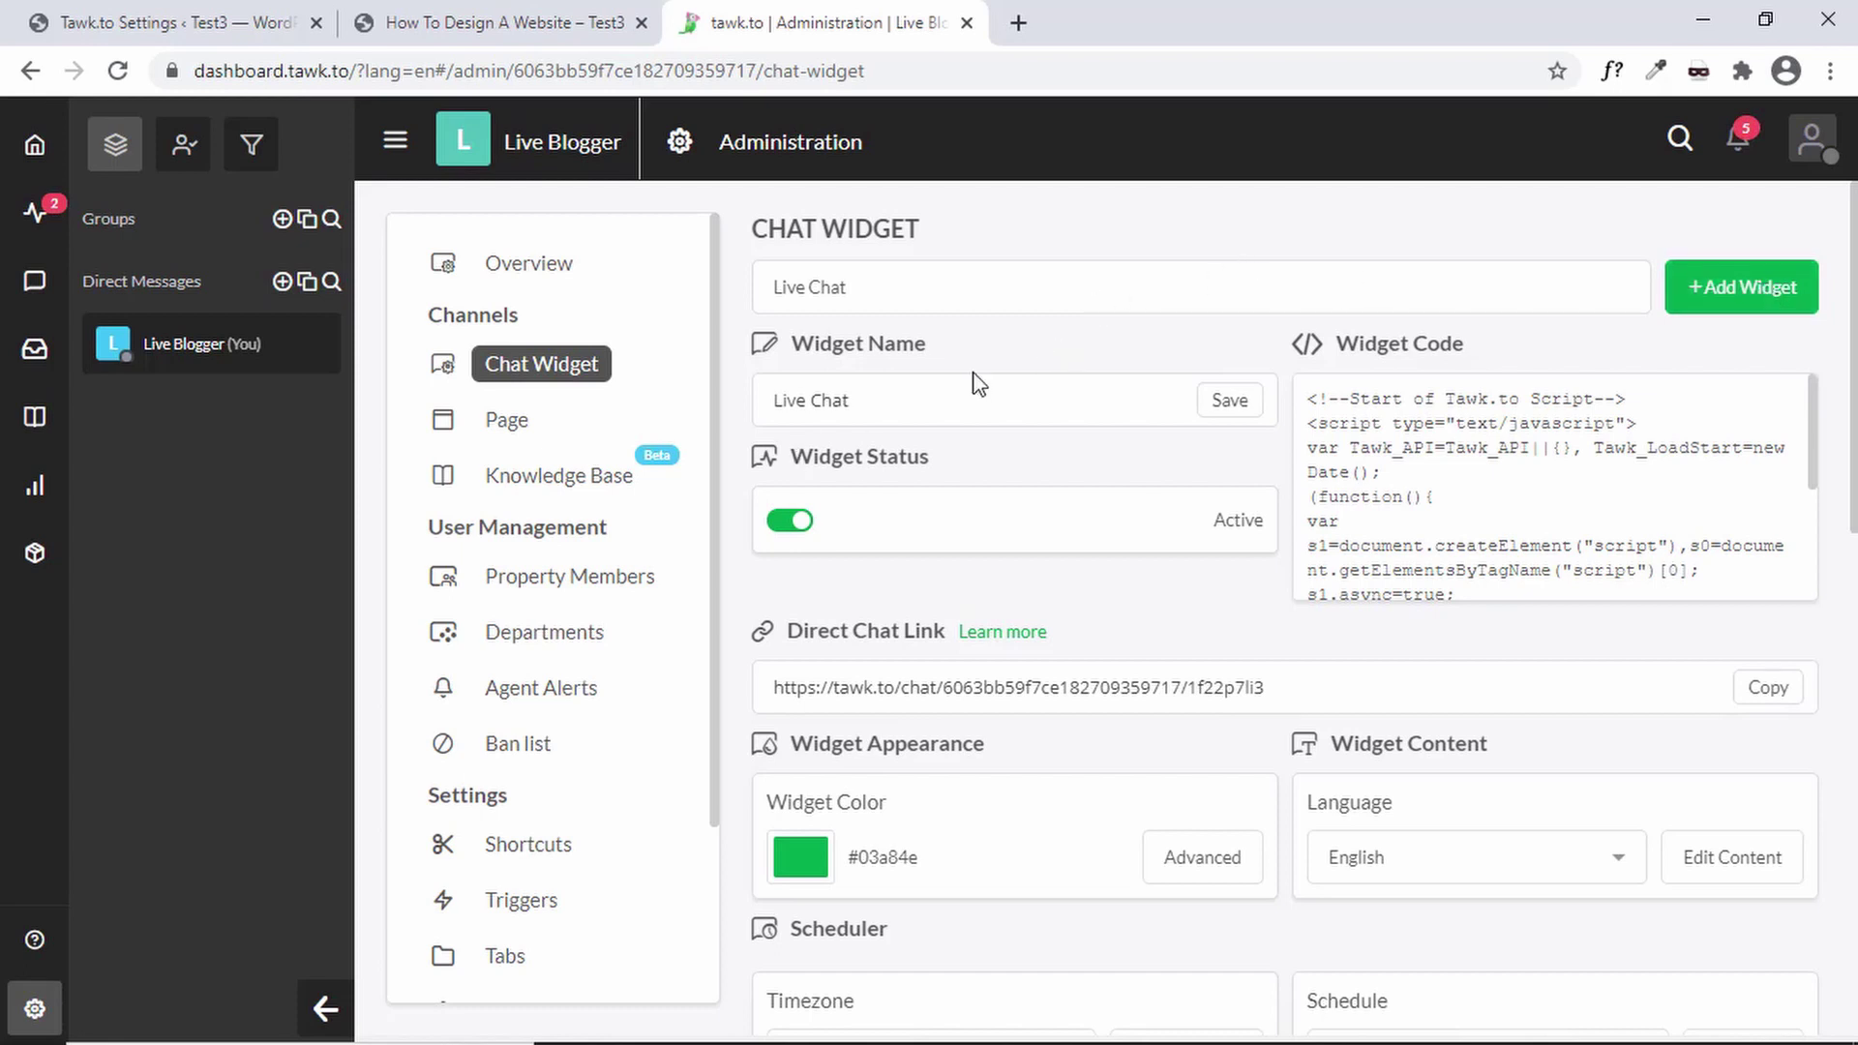
{"action": "triple_click", "coordinate": [871, 393]}
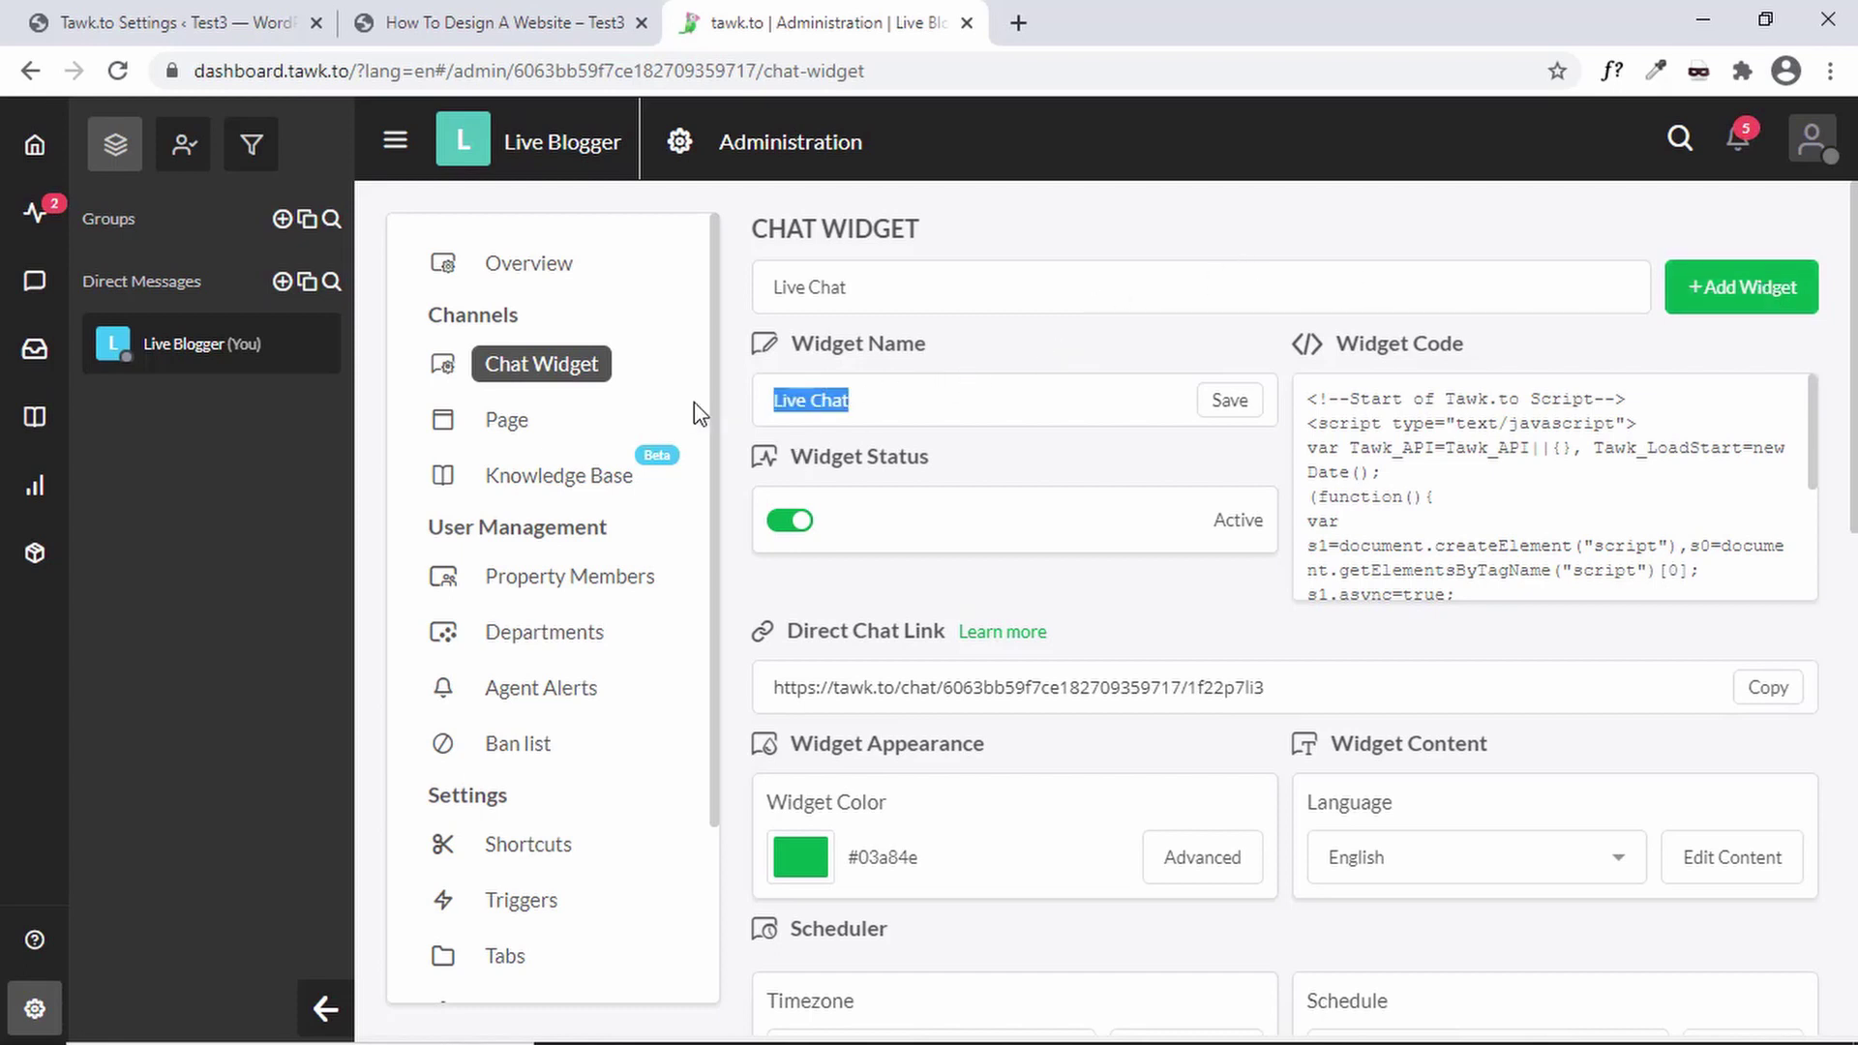
{"action": "left_click", "coordinate": [972, 416]}
{"action": "scroll", "coordinate": [1009, 532], "scroll_direction": "down", "scroll_amount": 2}
{"action": "scroll", "coordinate": [1013, 545], "scroll_direction": "down", "scroll_amount": 2}
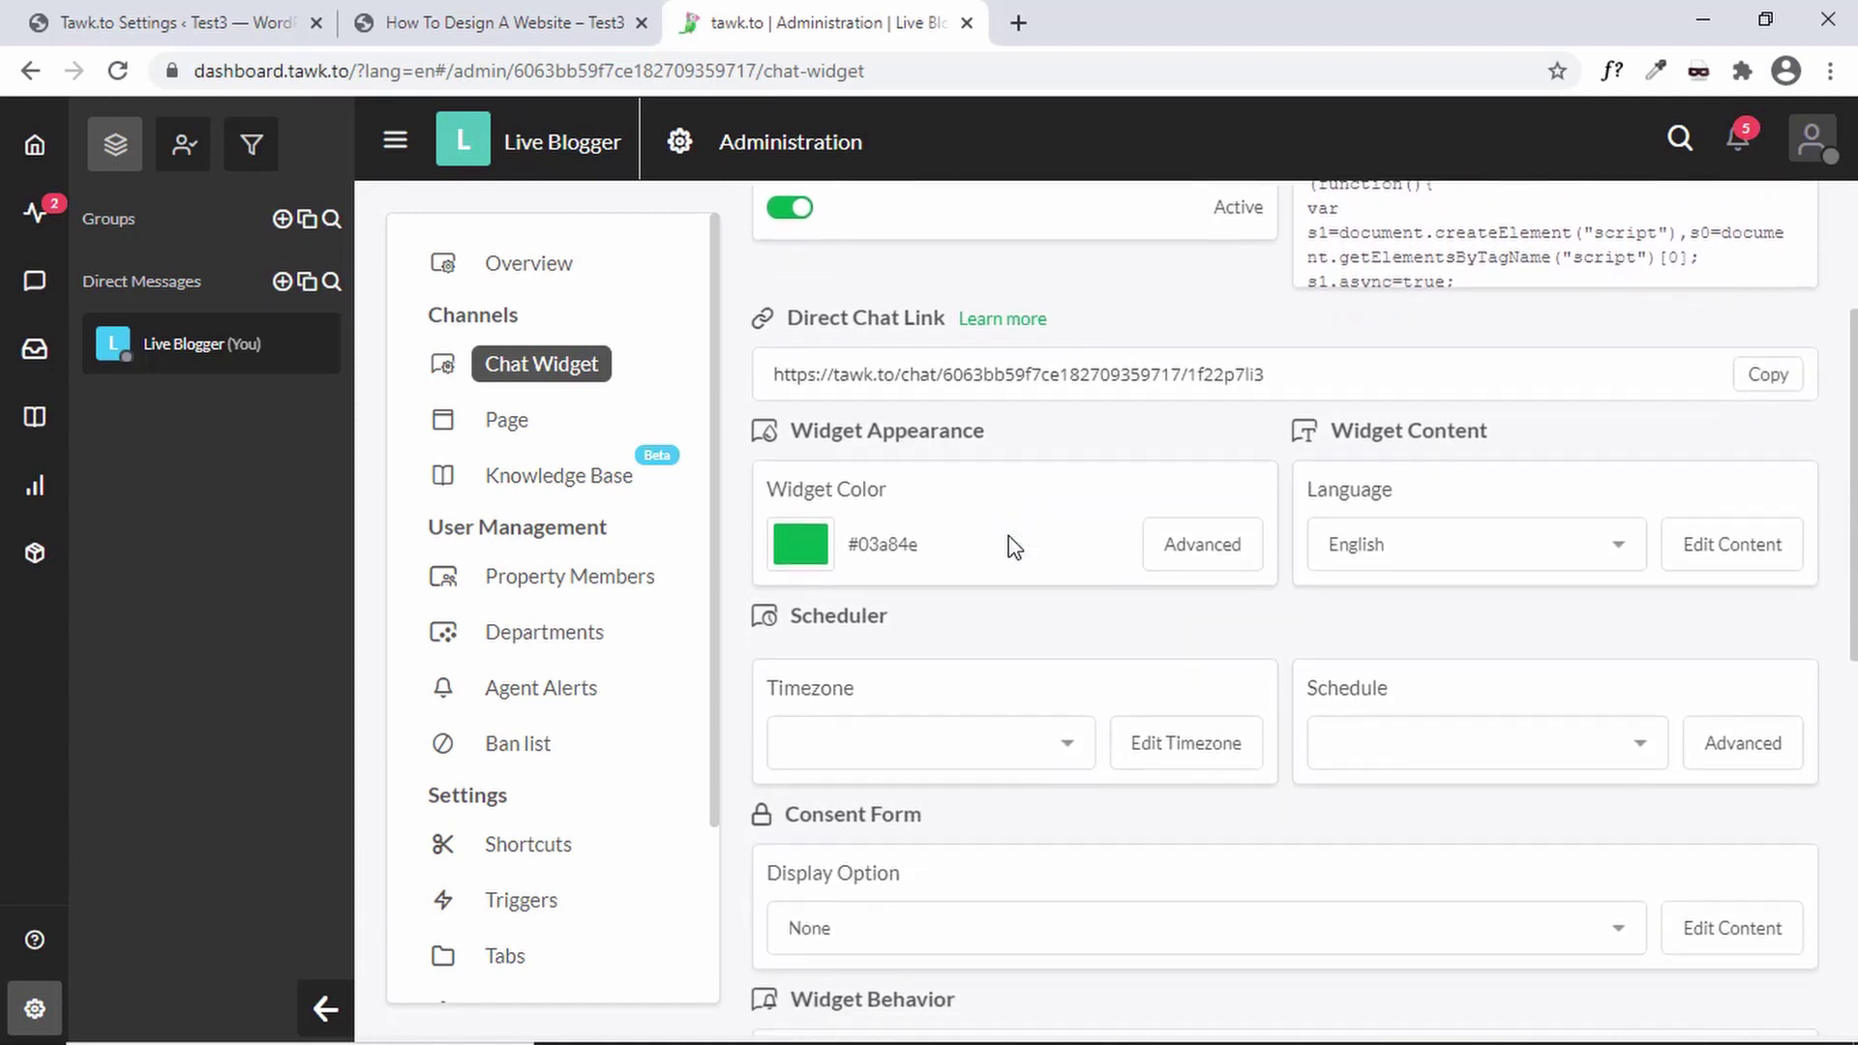
{"action": "scroll", "coordinate": [1013, 547], "scroll_direction": "down", "scroll_amount": 1}
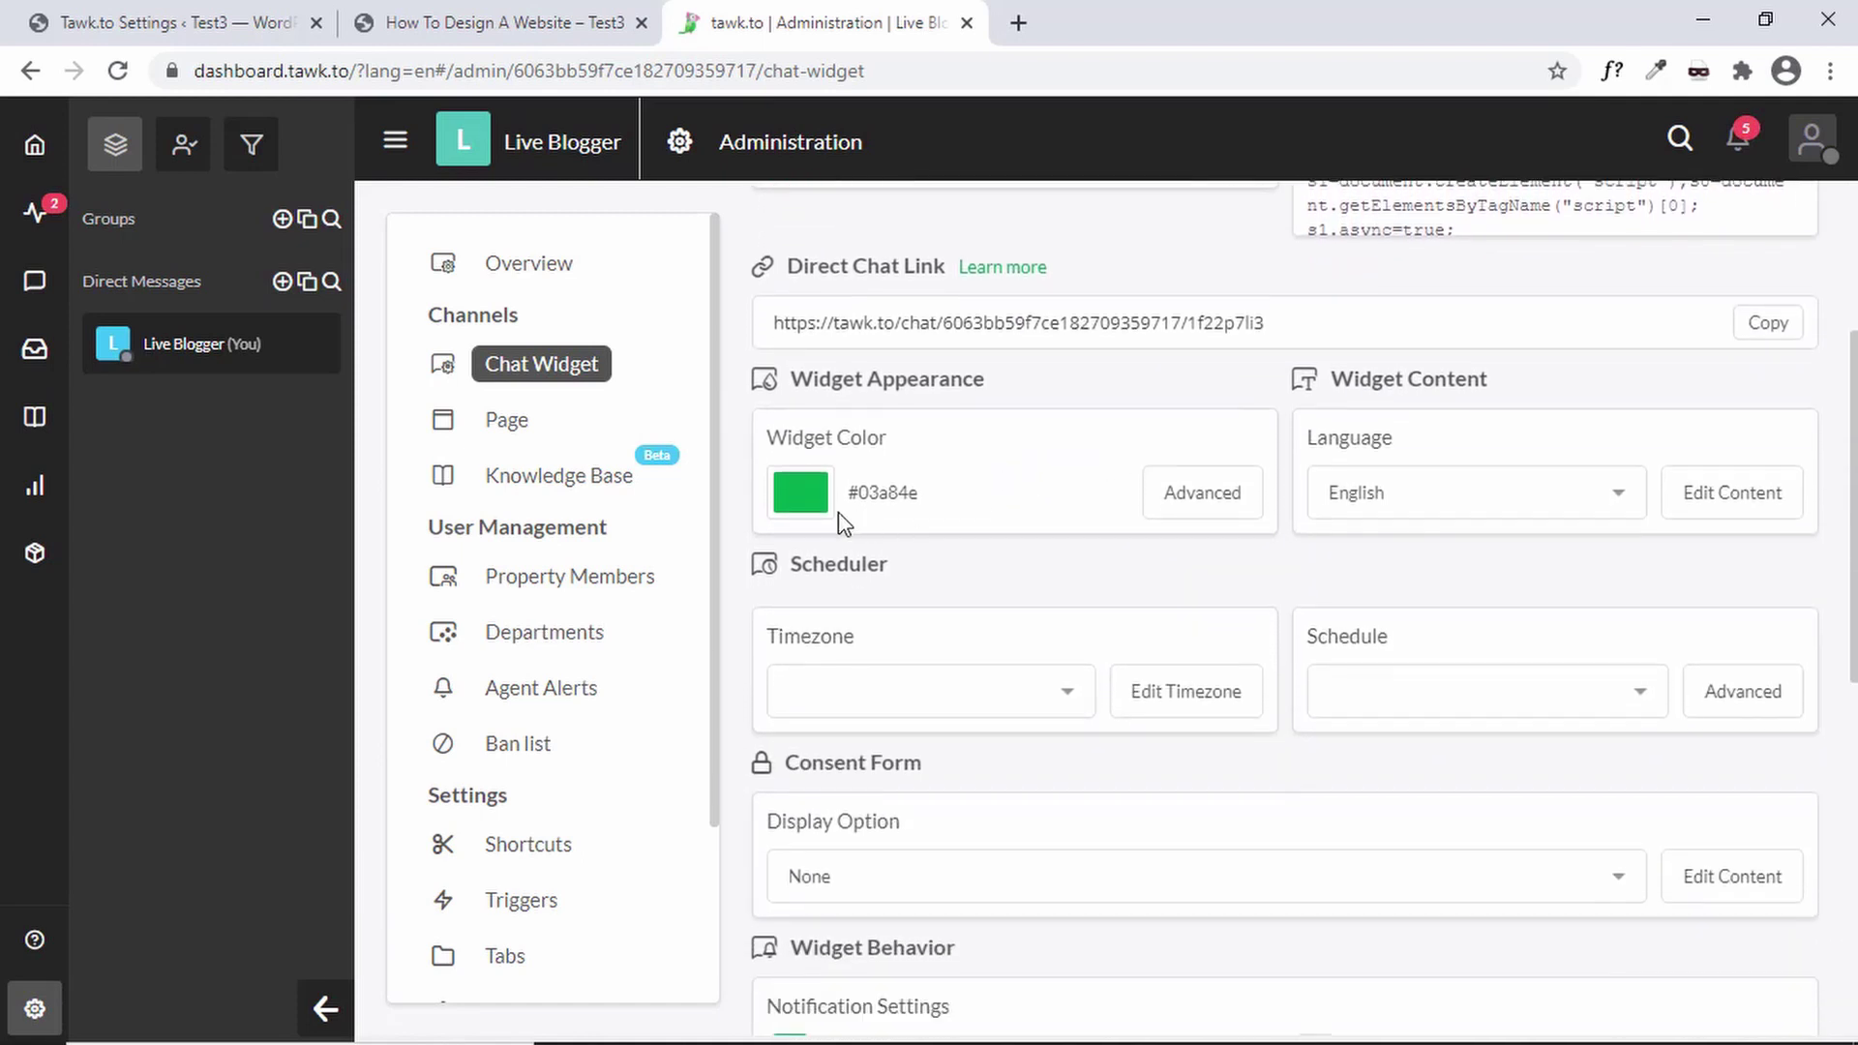
{"action": "left_click", "coordinate": [1219, 510]}
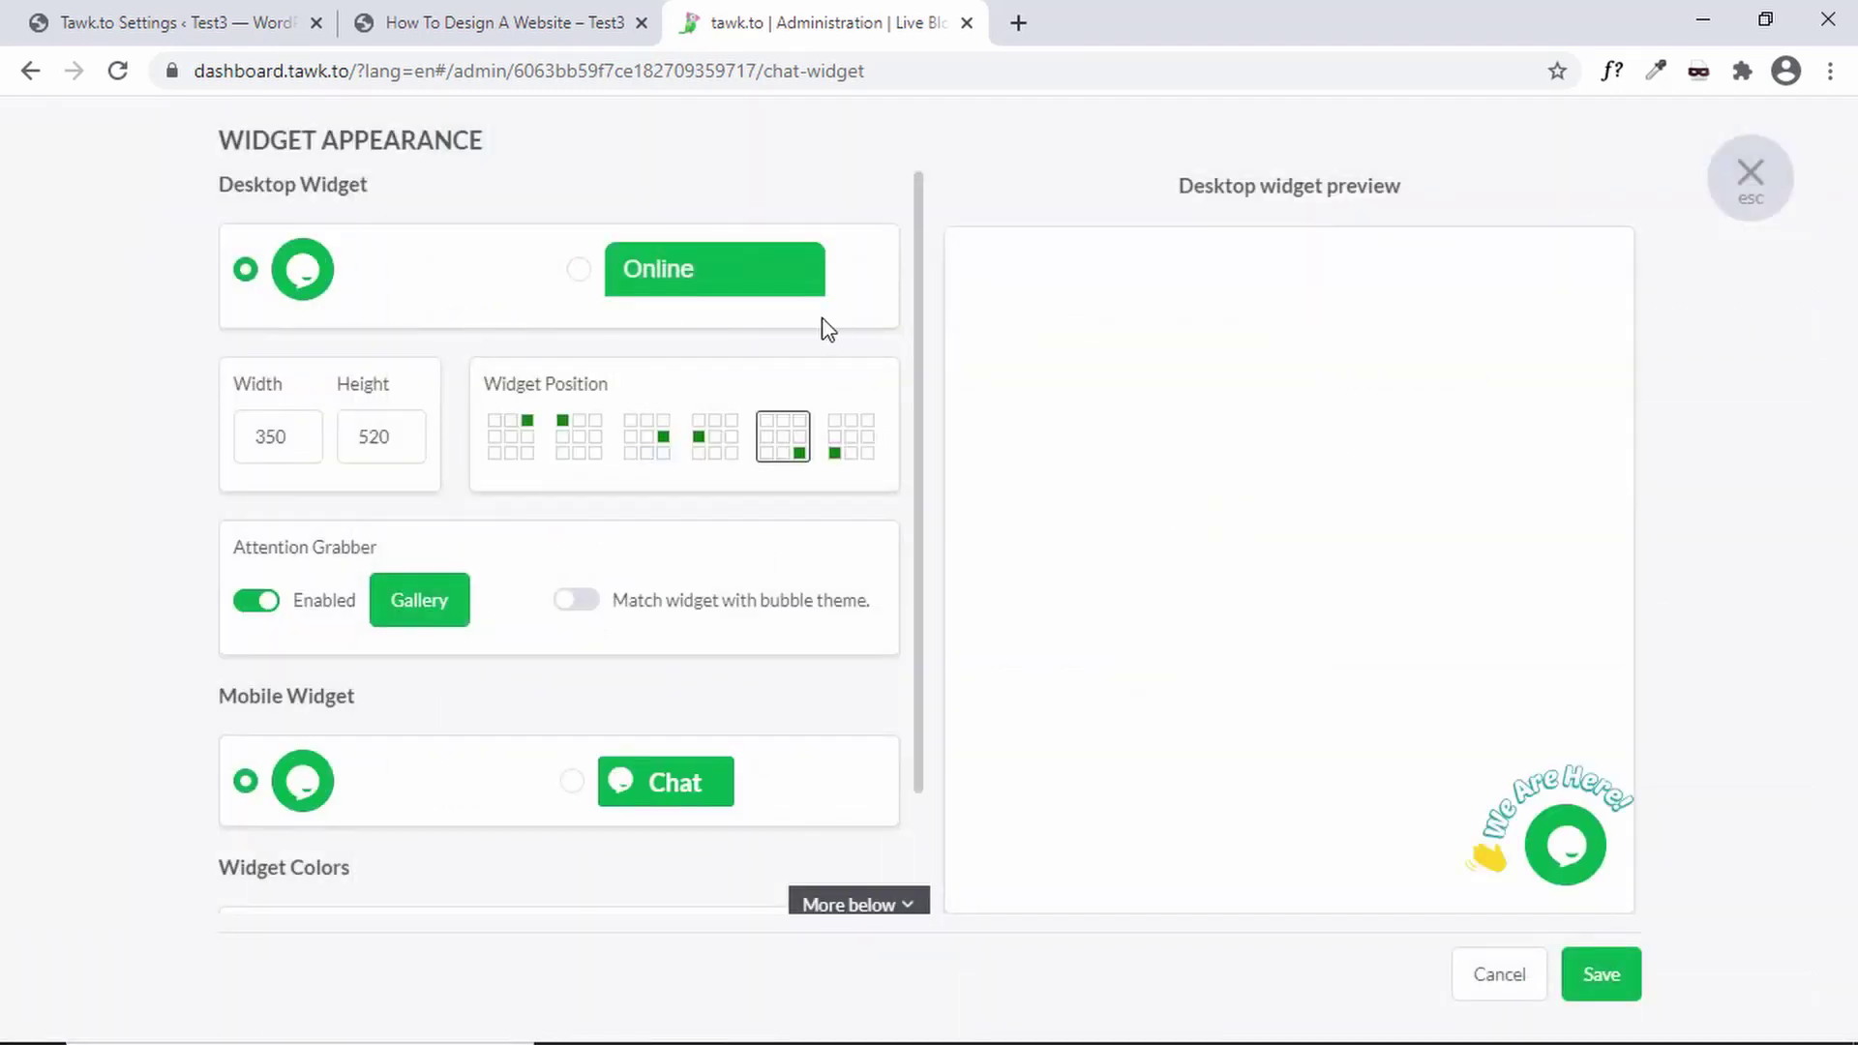
{"action": "left_click", "coordinate": [580, 276]}
{"action": "left_click", "coordinate": [635, 281]}
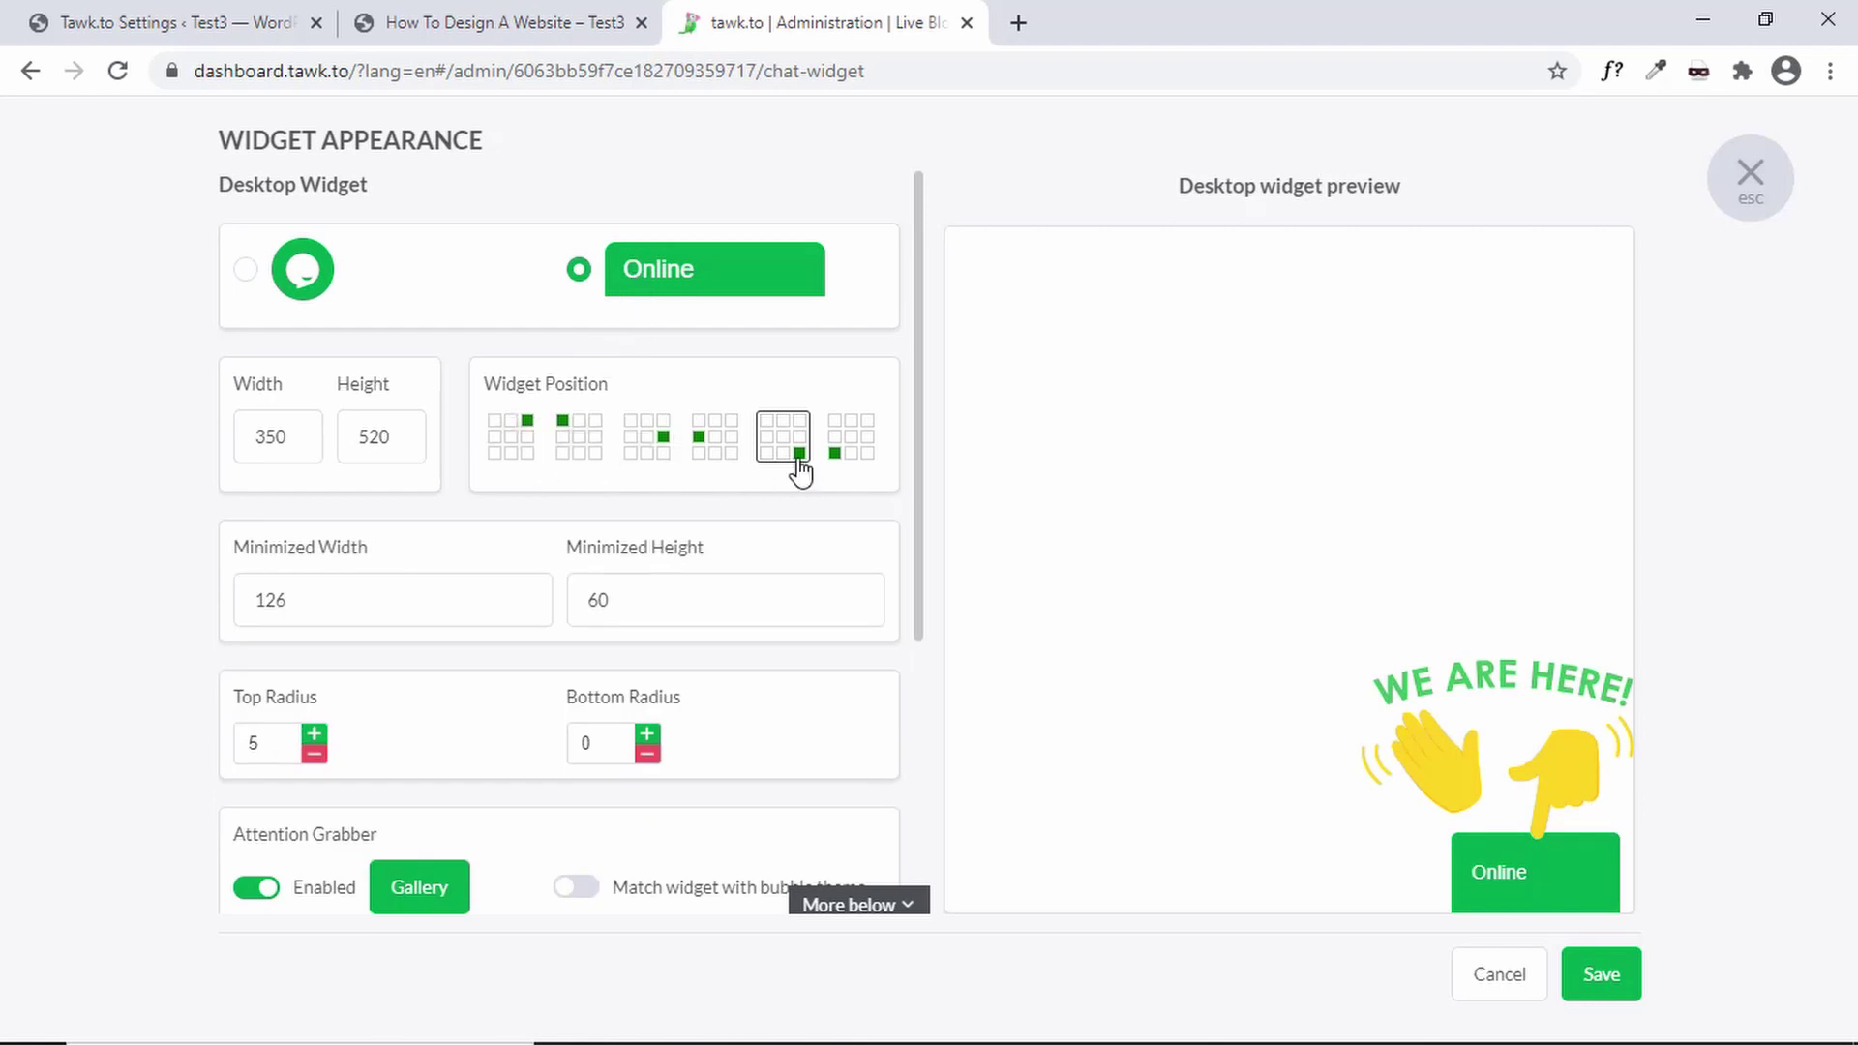
{"action": "left_click", "coordinate": [851, 453]}
{"action": "left_click", "coordinate": [781, 450]}
{"action": "left_click", "coordinate": [718, 448]}
{"action": "left_click", "coordinate": [656, 450]}
{"action": "left_click", "coordinate": [525, 446]}
{"action": "left_click", "coordinate": [588, 445]}
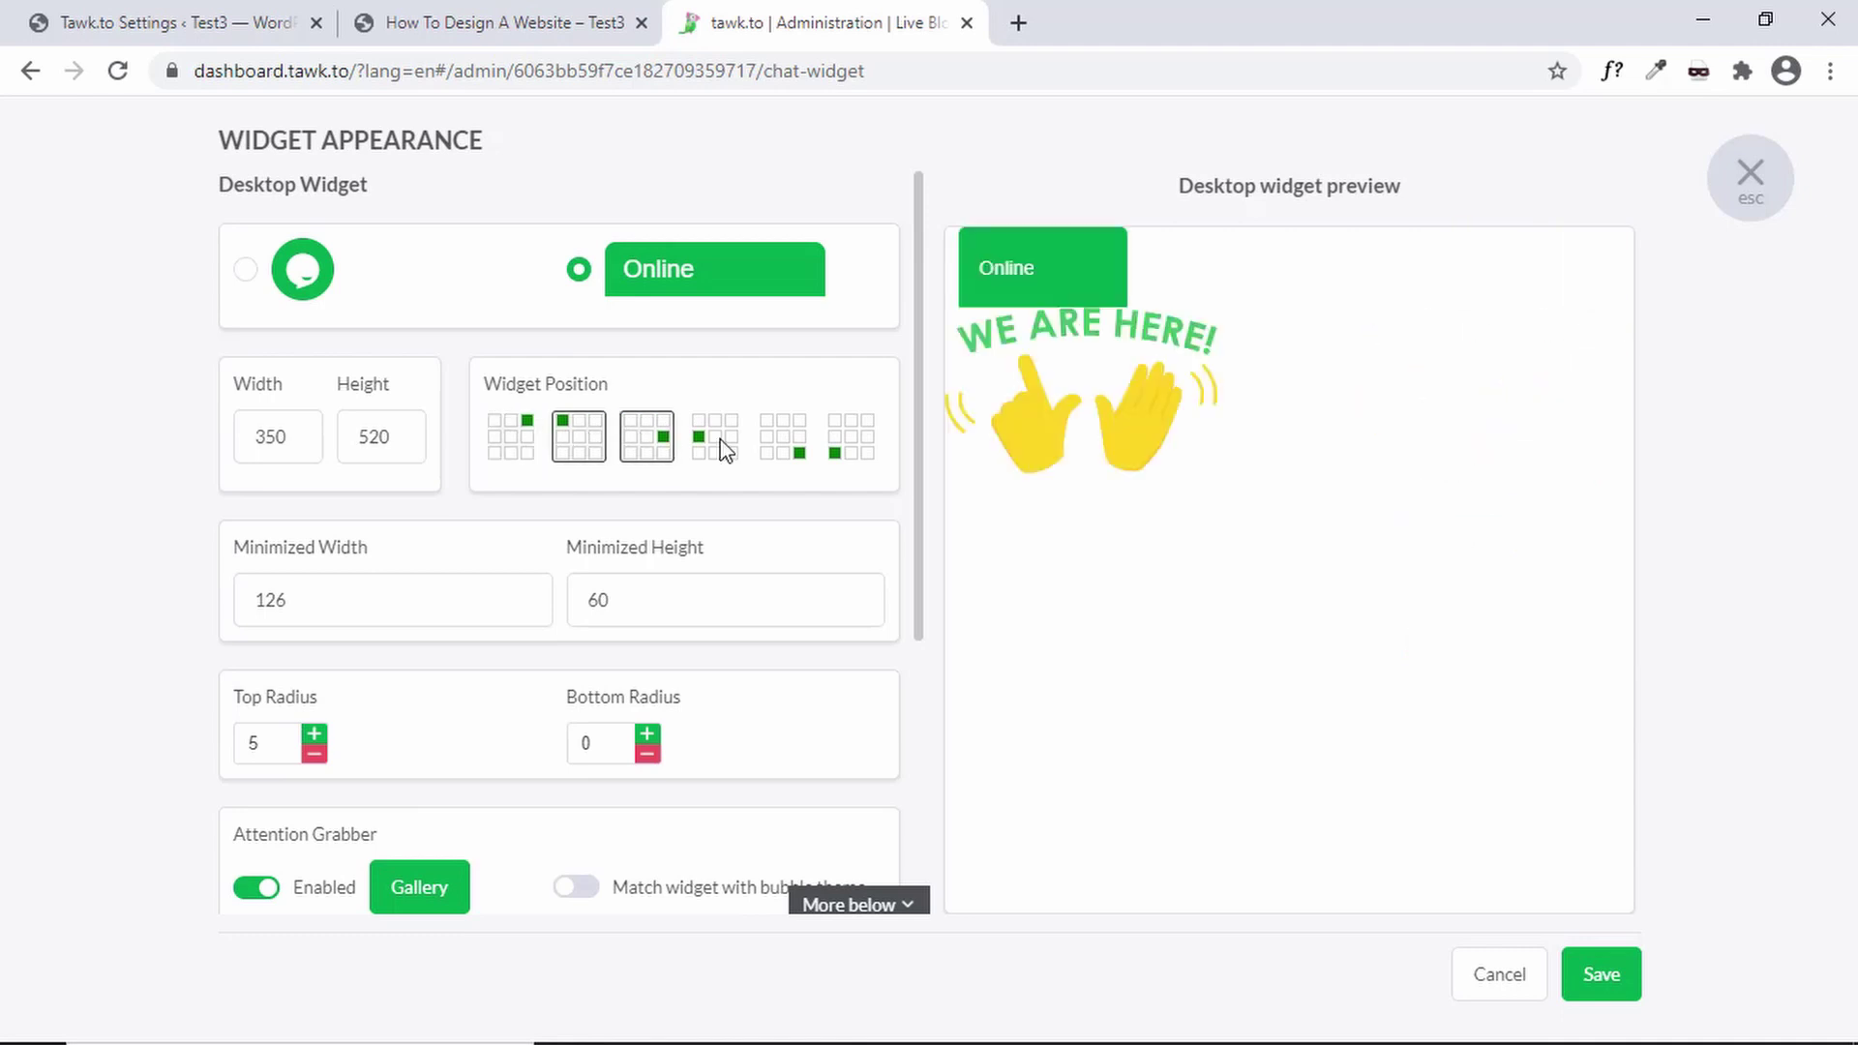
{"action": "left_click", "coordinate": [785, 451]}
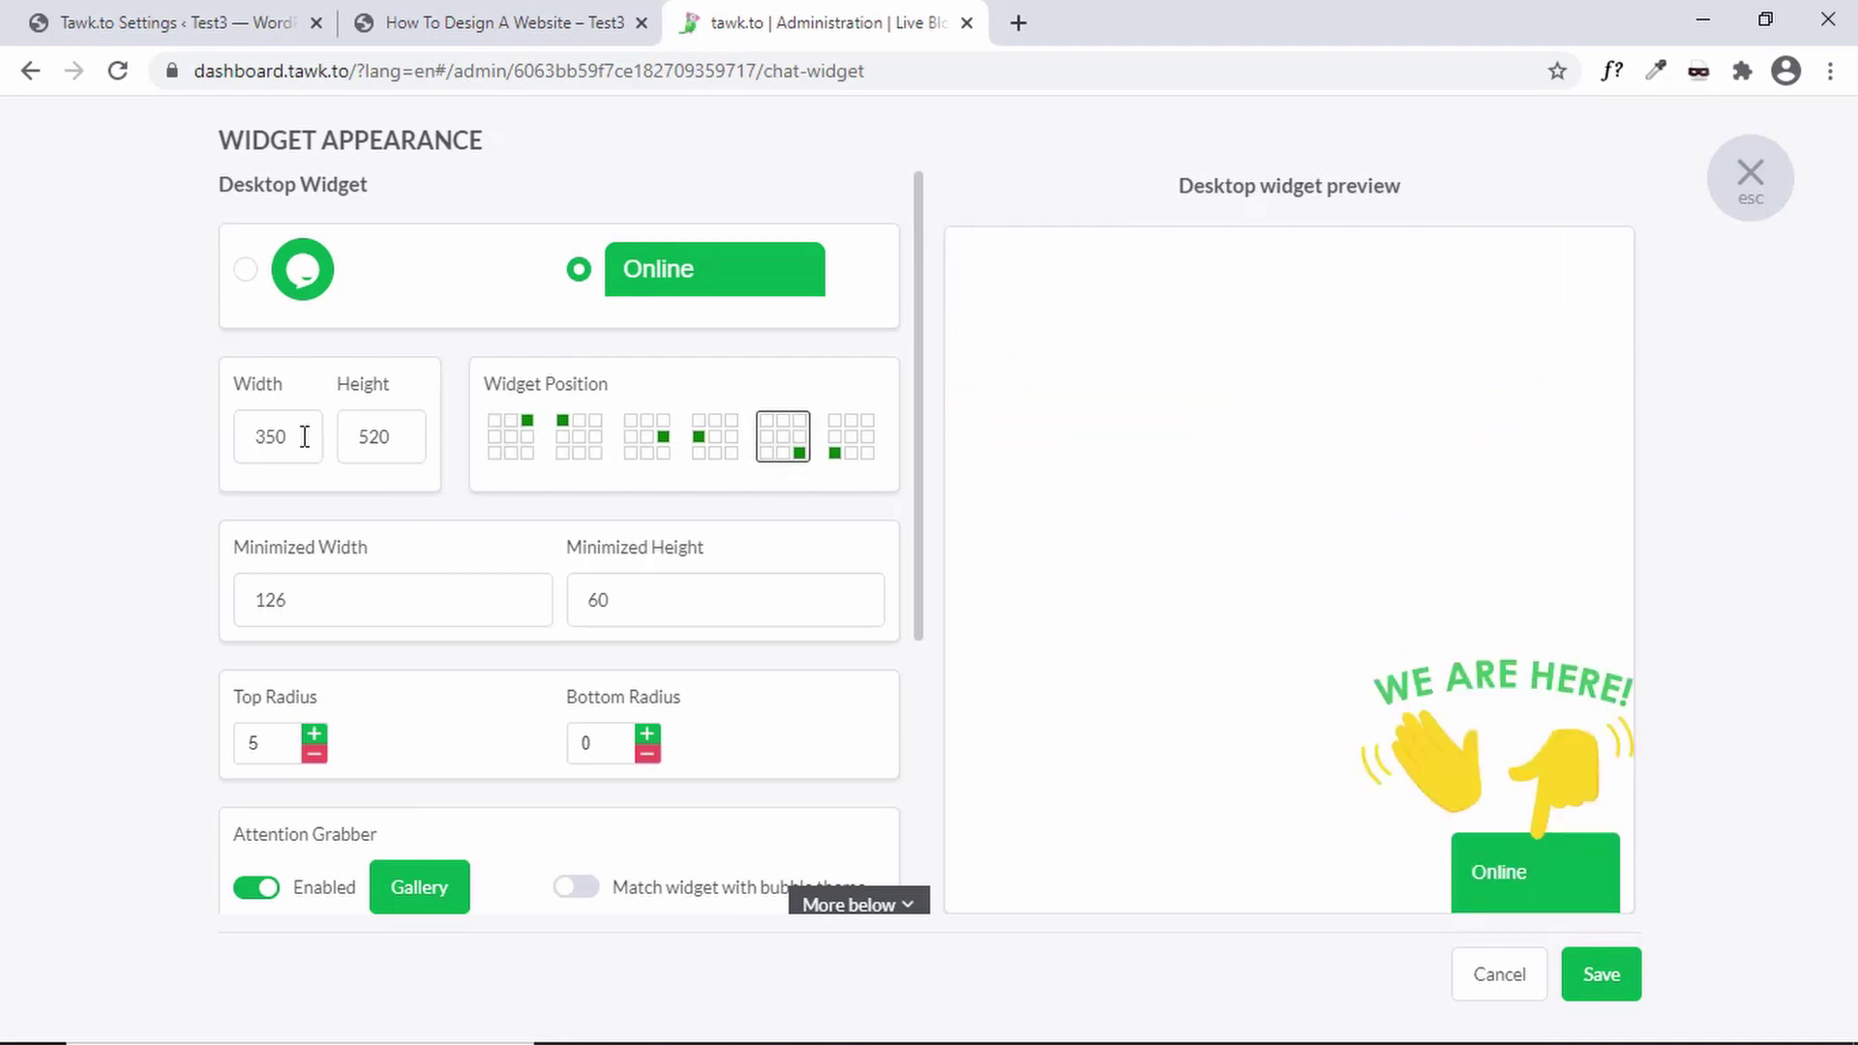
{"action": "scroll", "coordinate": [382, 547], "scroll_direction": "down", "scroll_amount": 2}
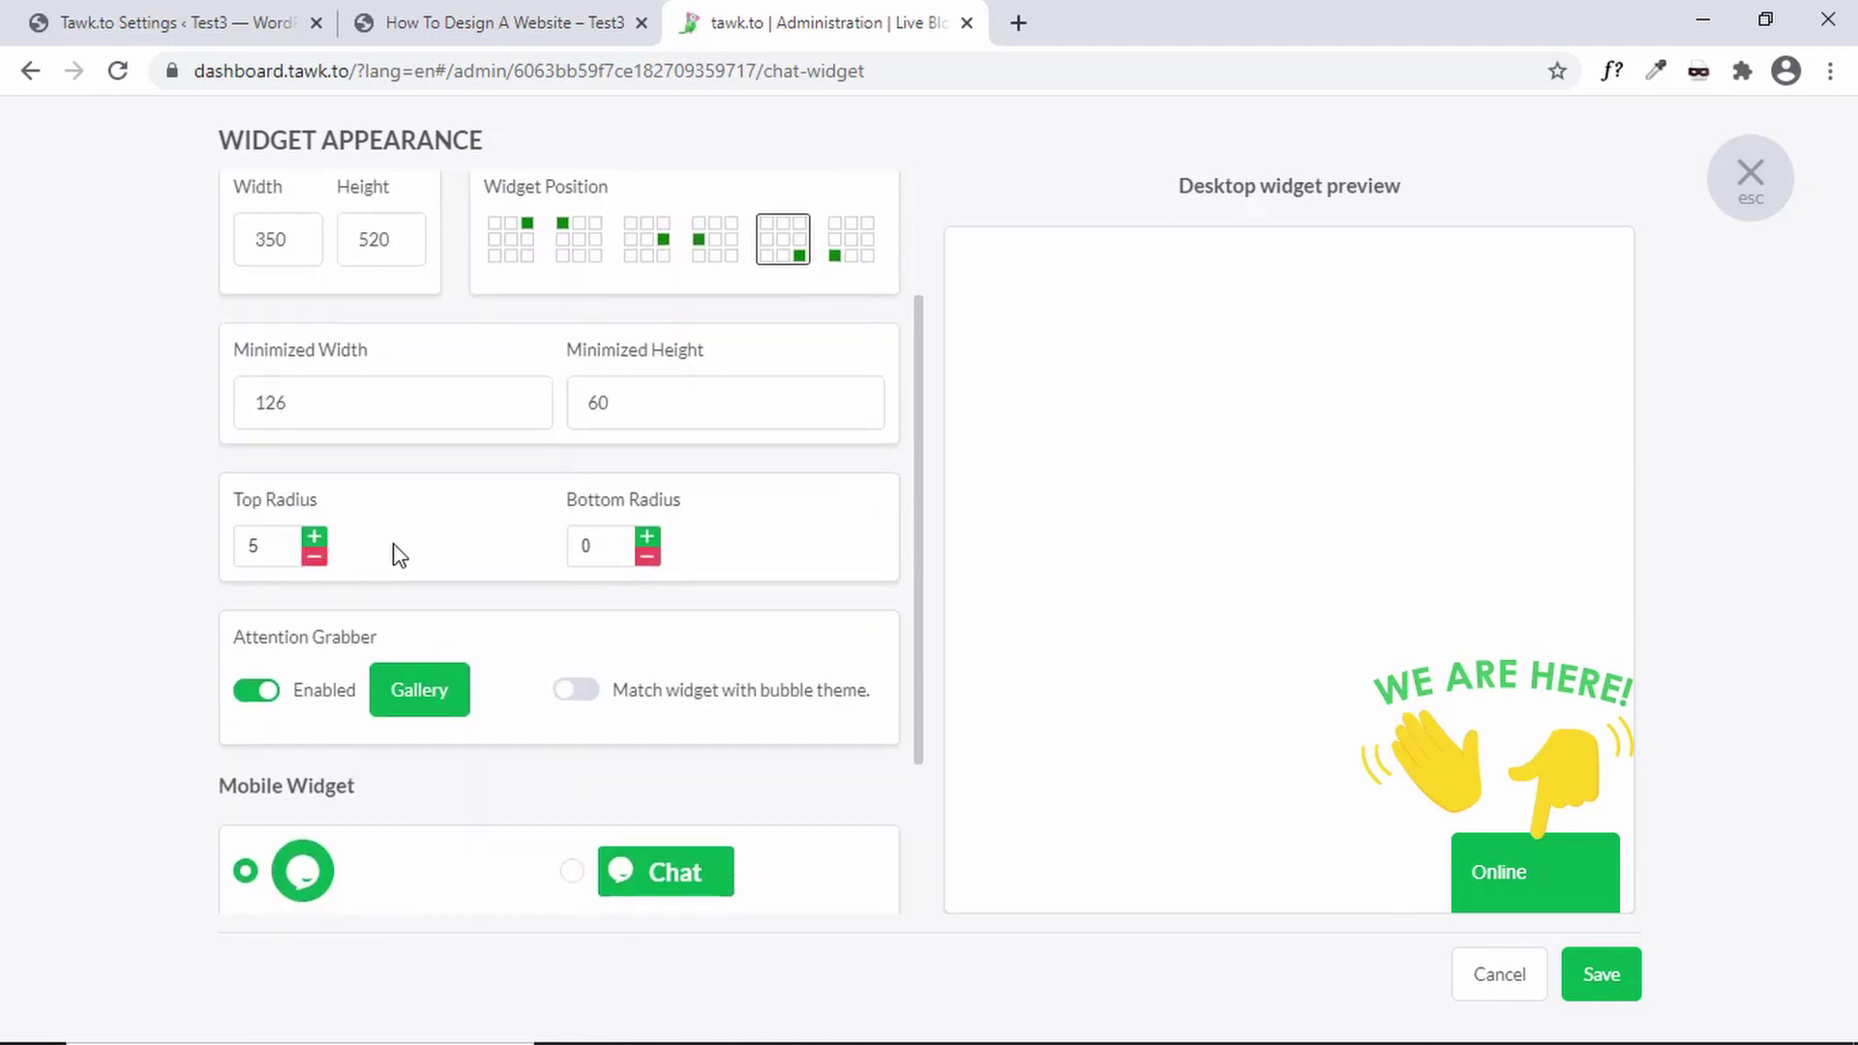
{"action": "scroll", "coordinate": [397, 554], "scroll_direction": "down", "scroll_amount": 2}
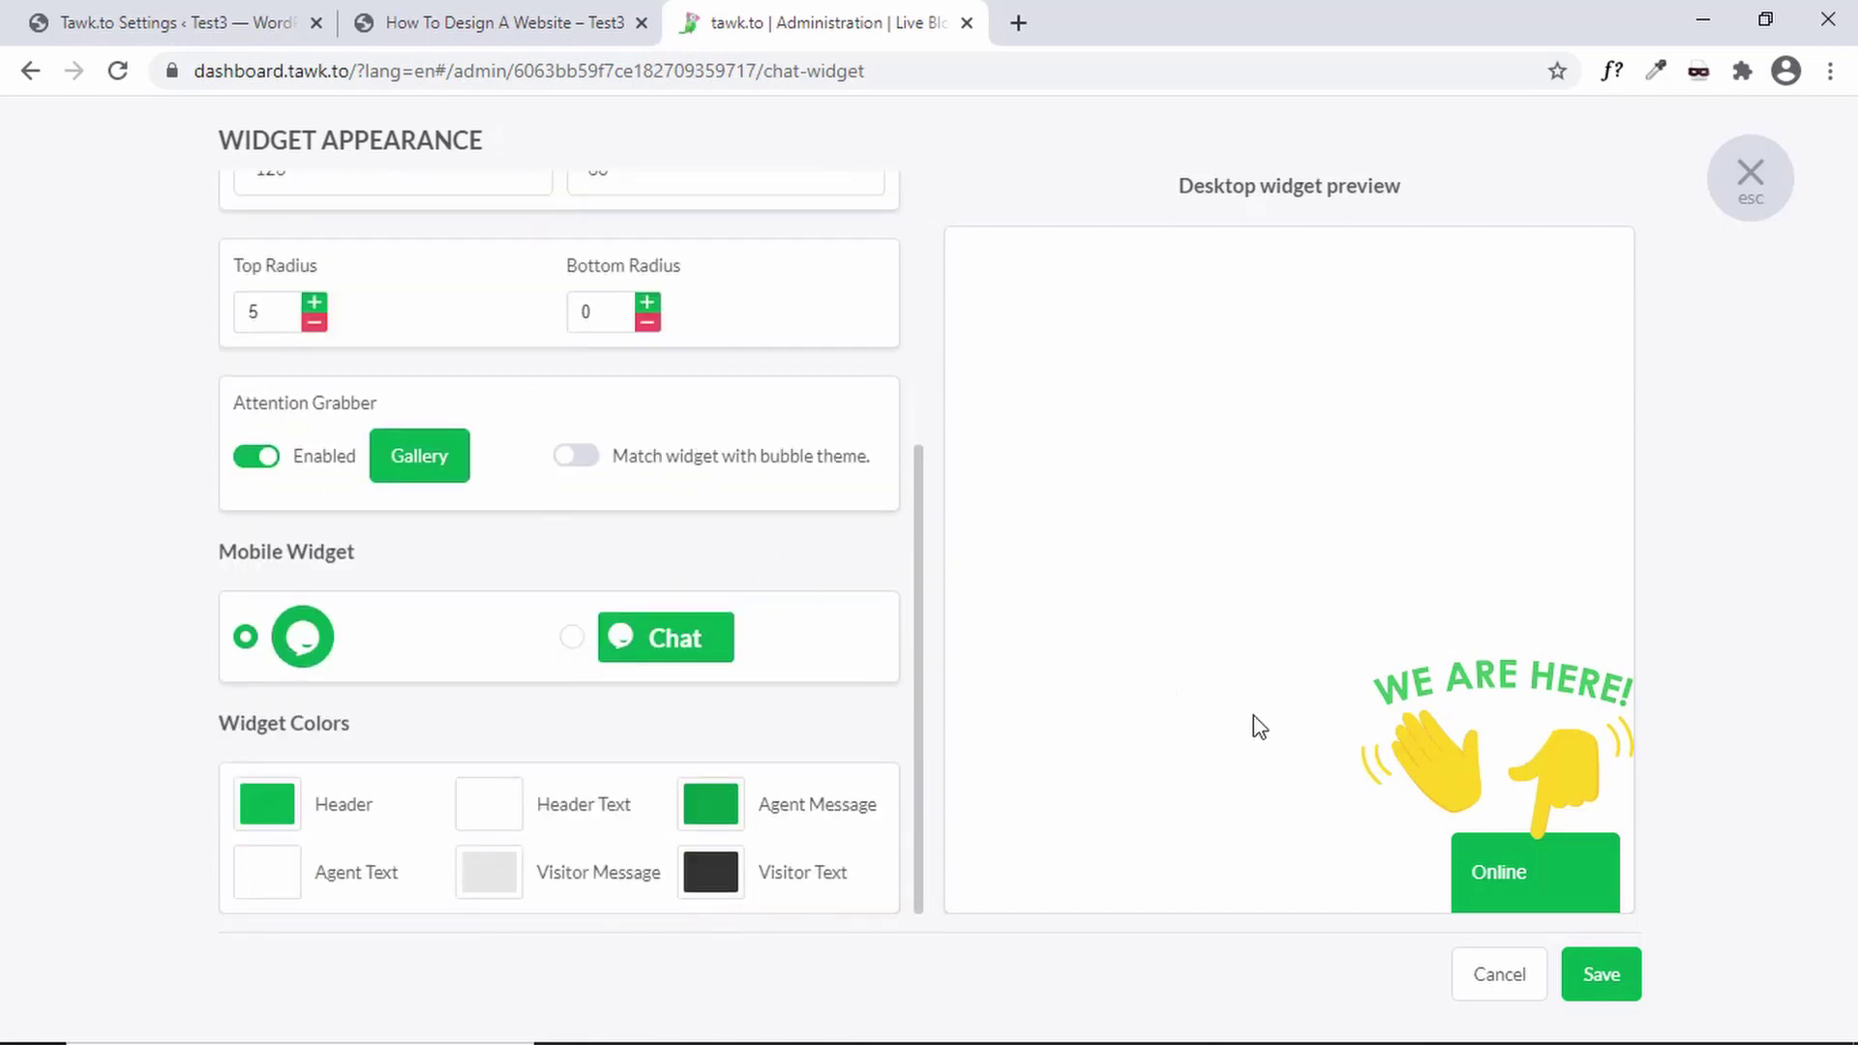
{"action": "scroll", "coordinate": [821, 676], "scroll_direction": "up", "scroll_amount": 4}
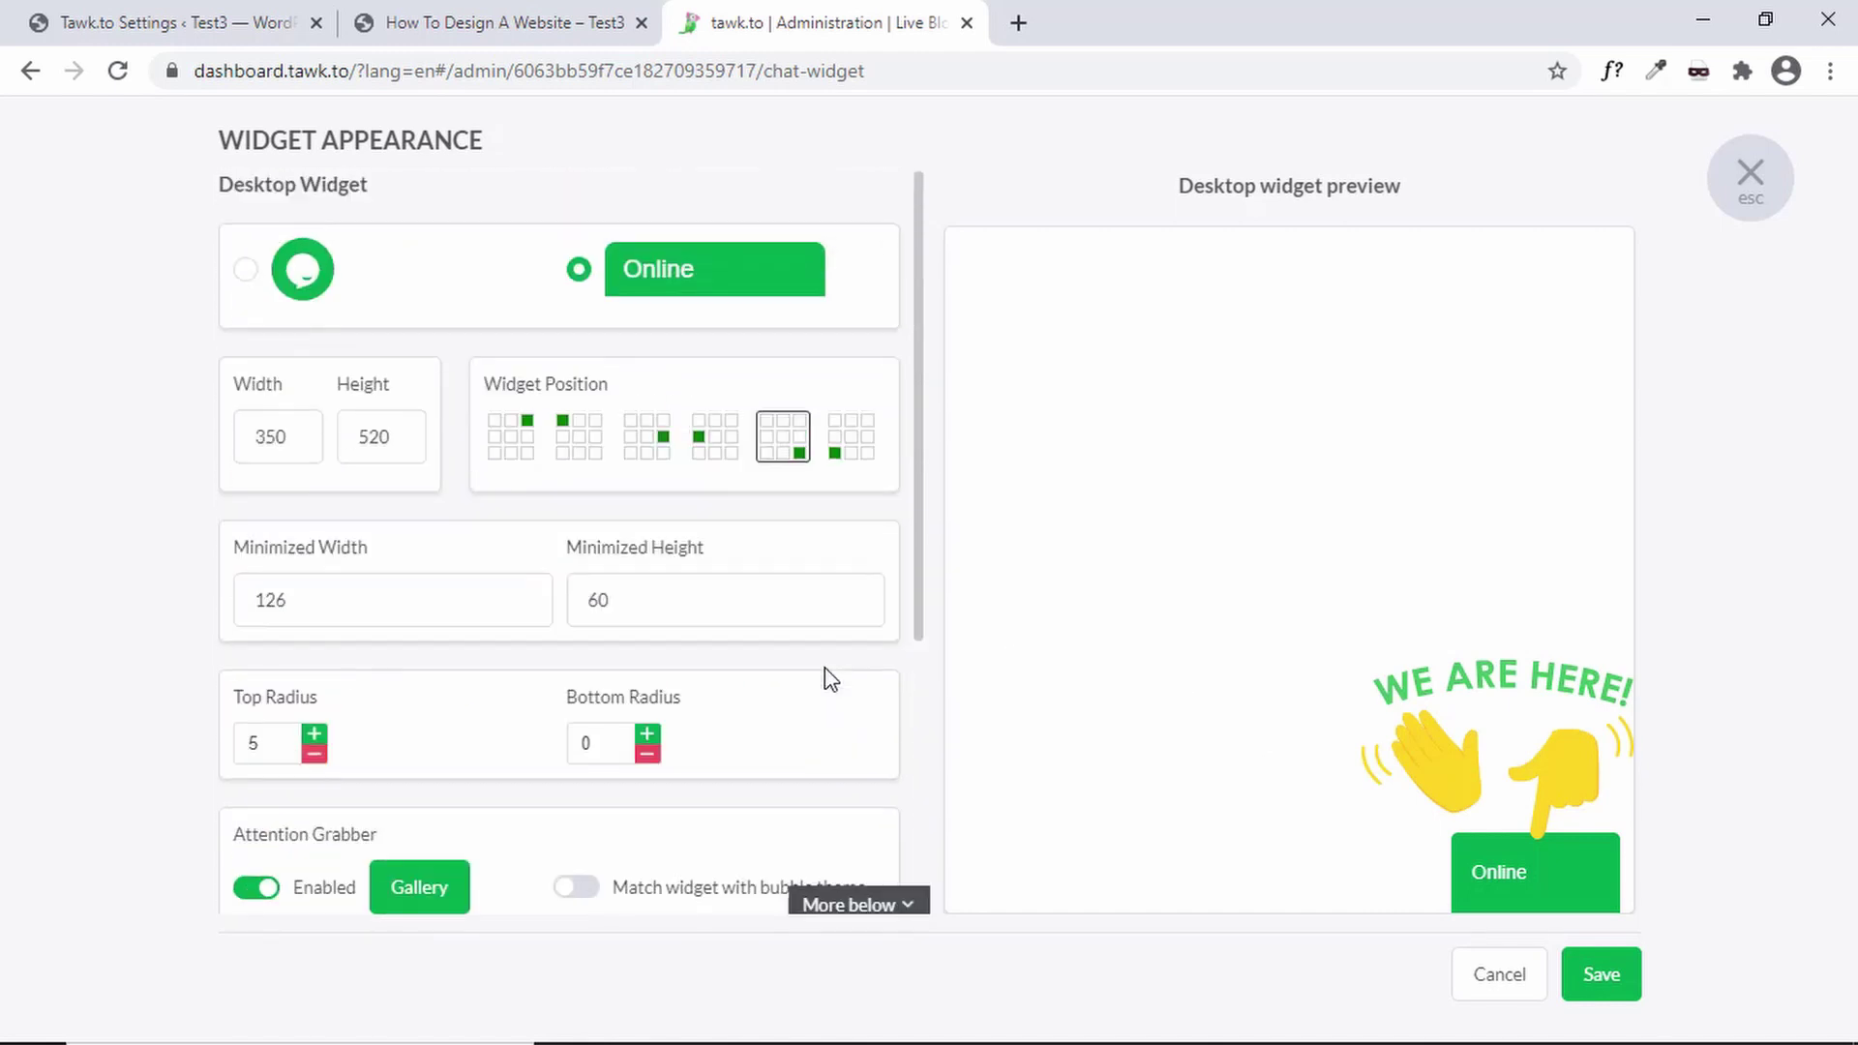
{"action": "left_click", "coordinate": [290, 287]}
{"action": "left_click", "coordinate": [1496, 974]}
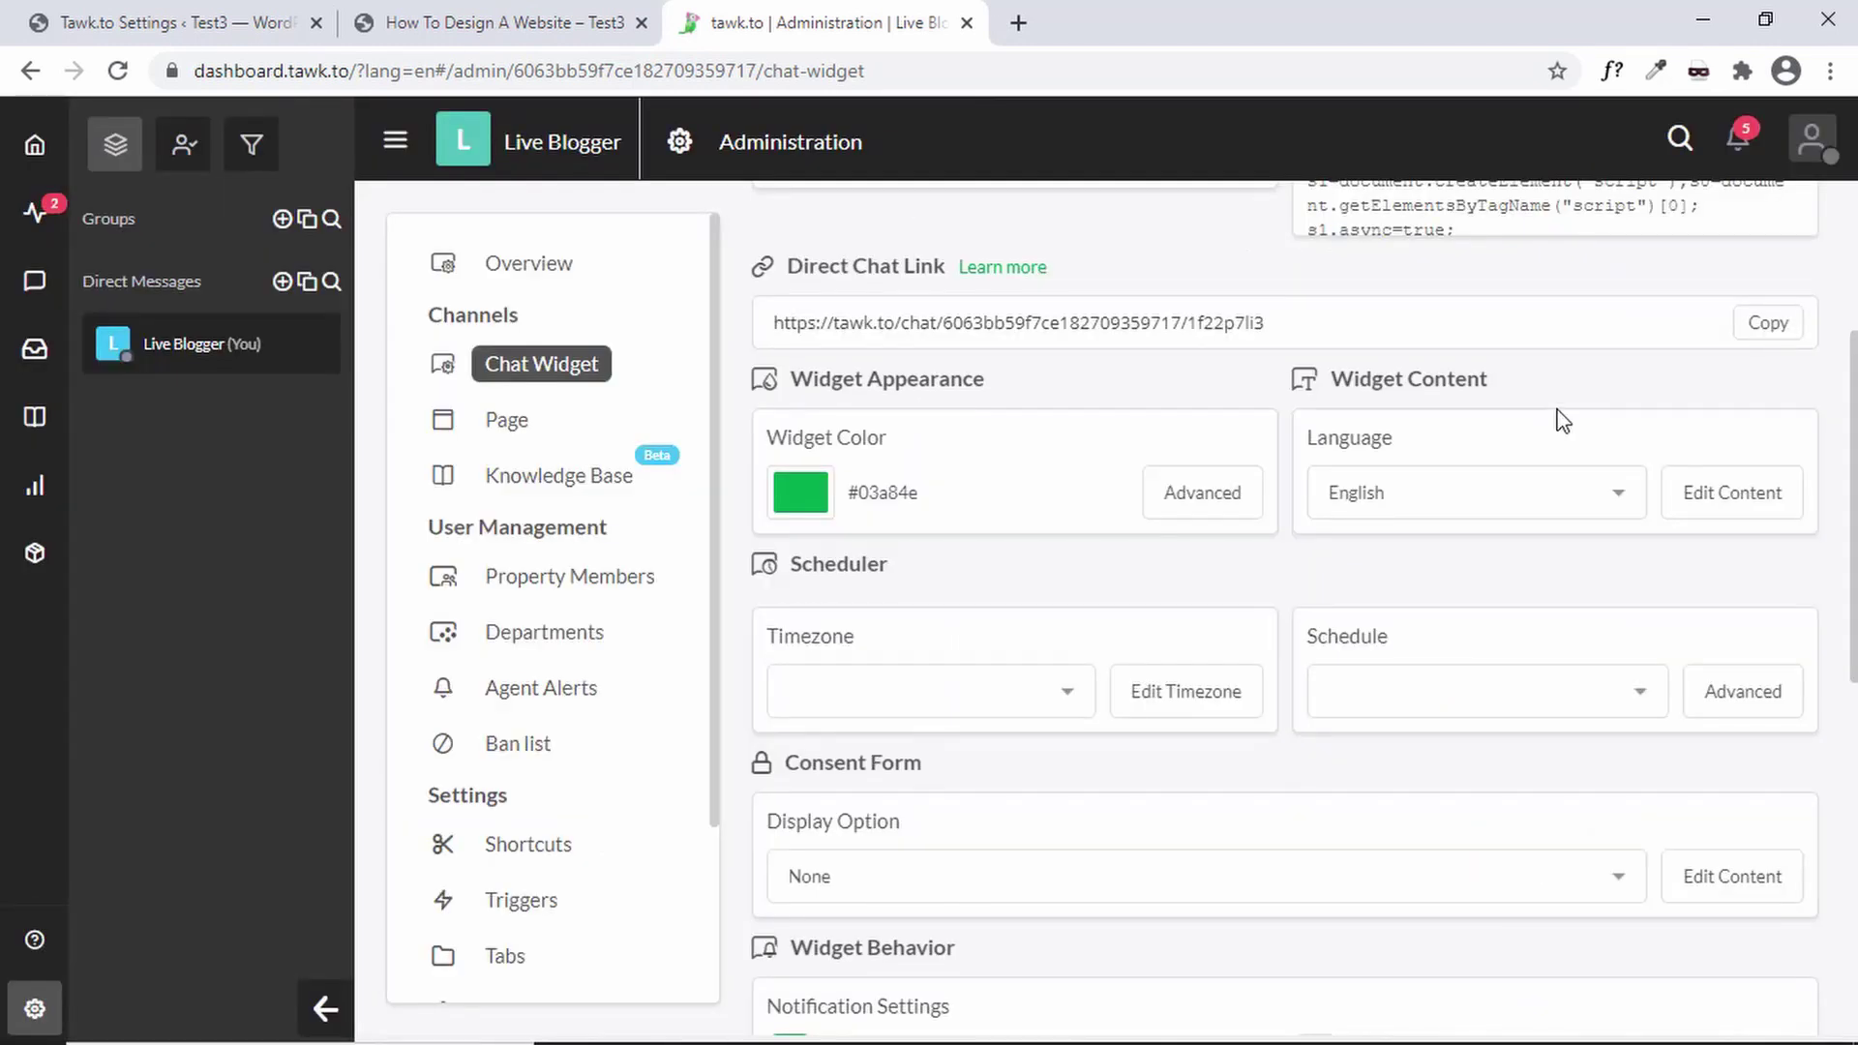
- Keep the widget language English and on-click behaviour Maximize, then return to the Overview page
{"action": "left_click", "coordinate": [1516, 483]}
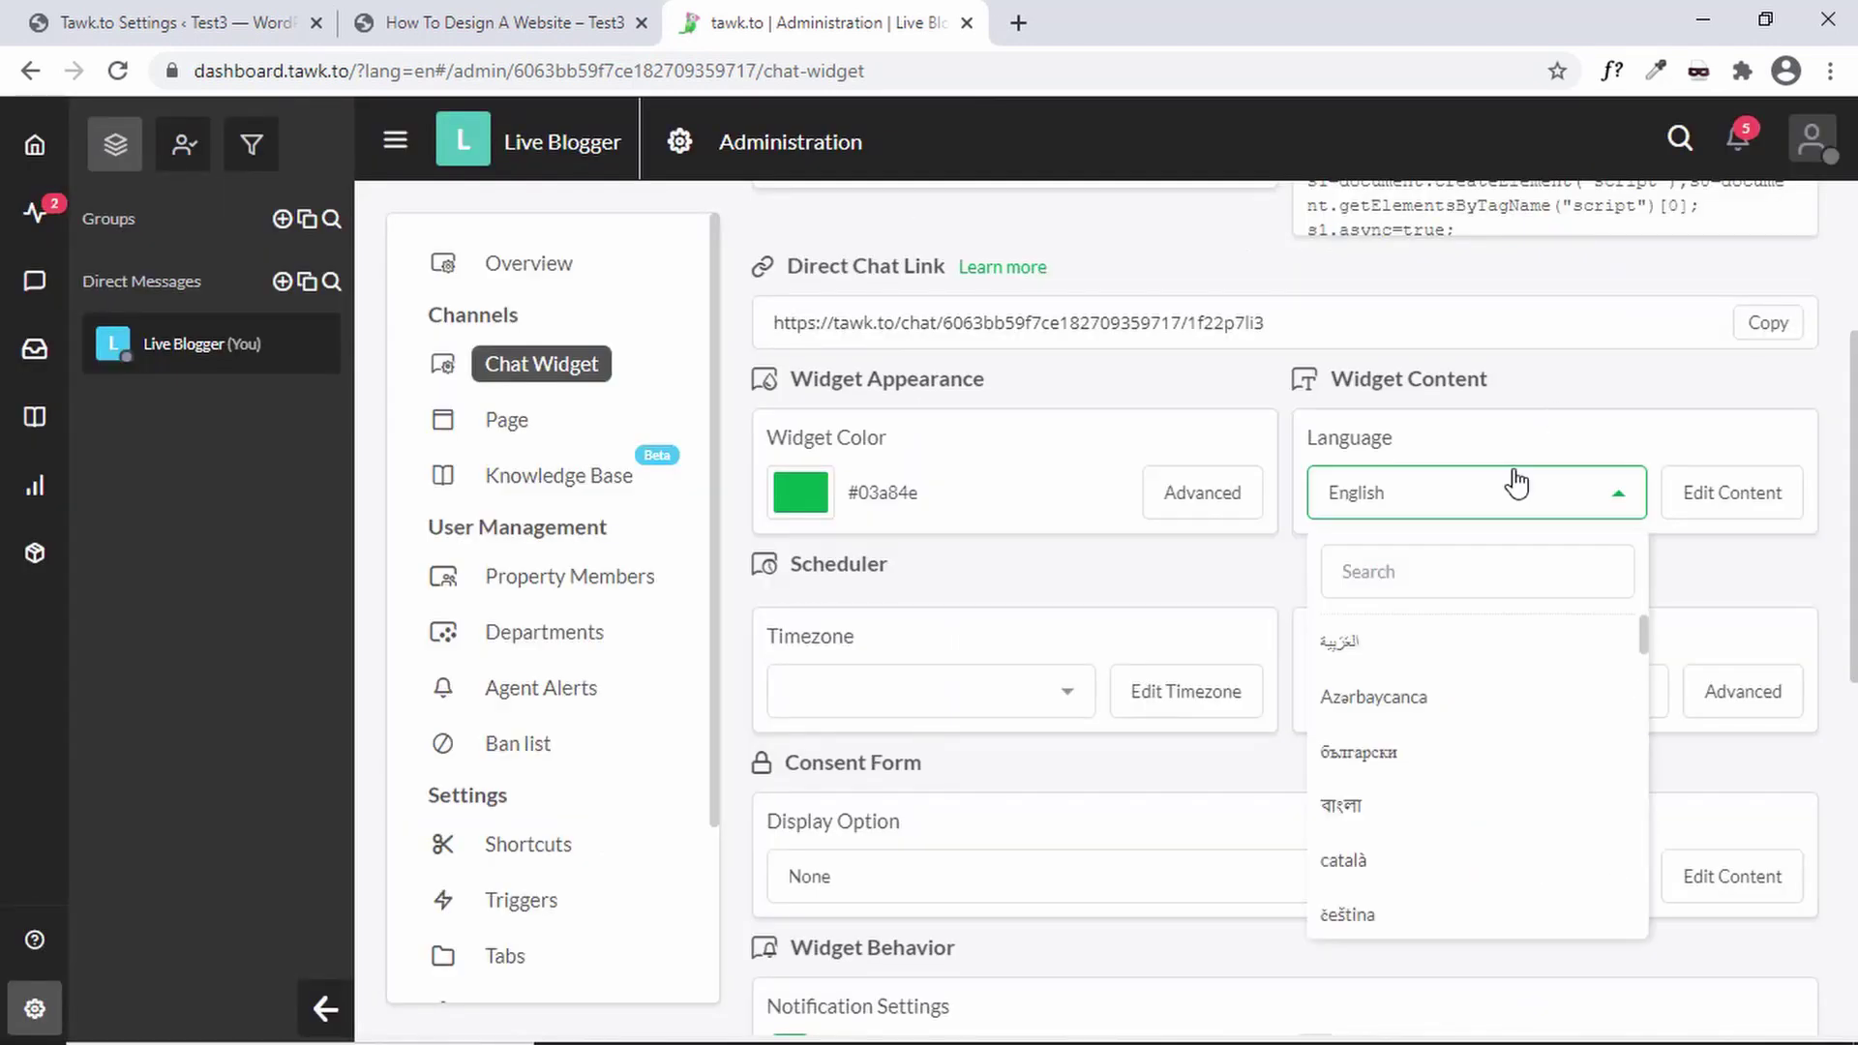
{"action": "left_click", "coordinate": [1517, 483]}
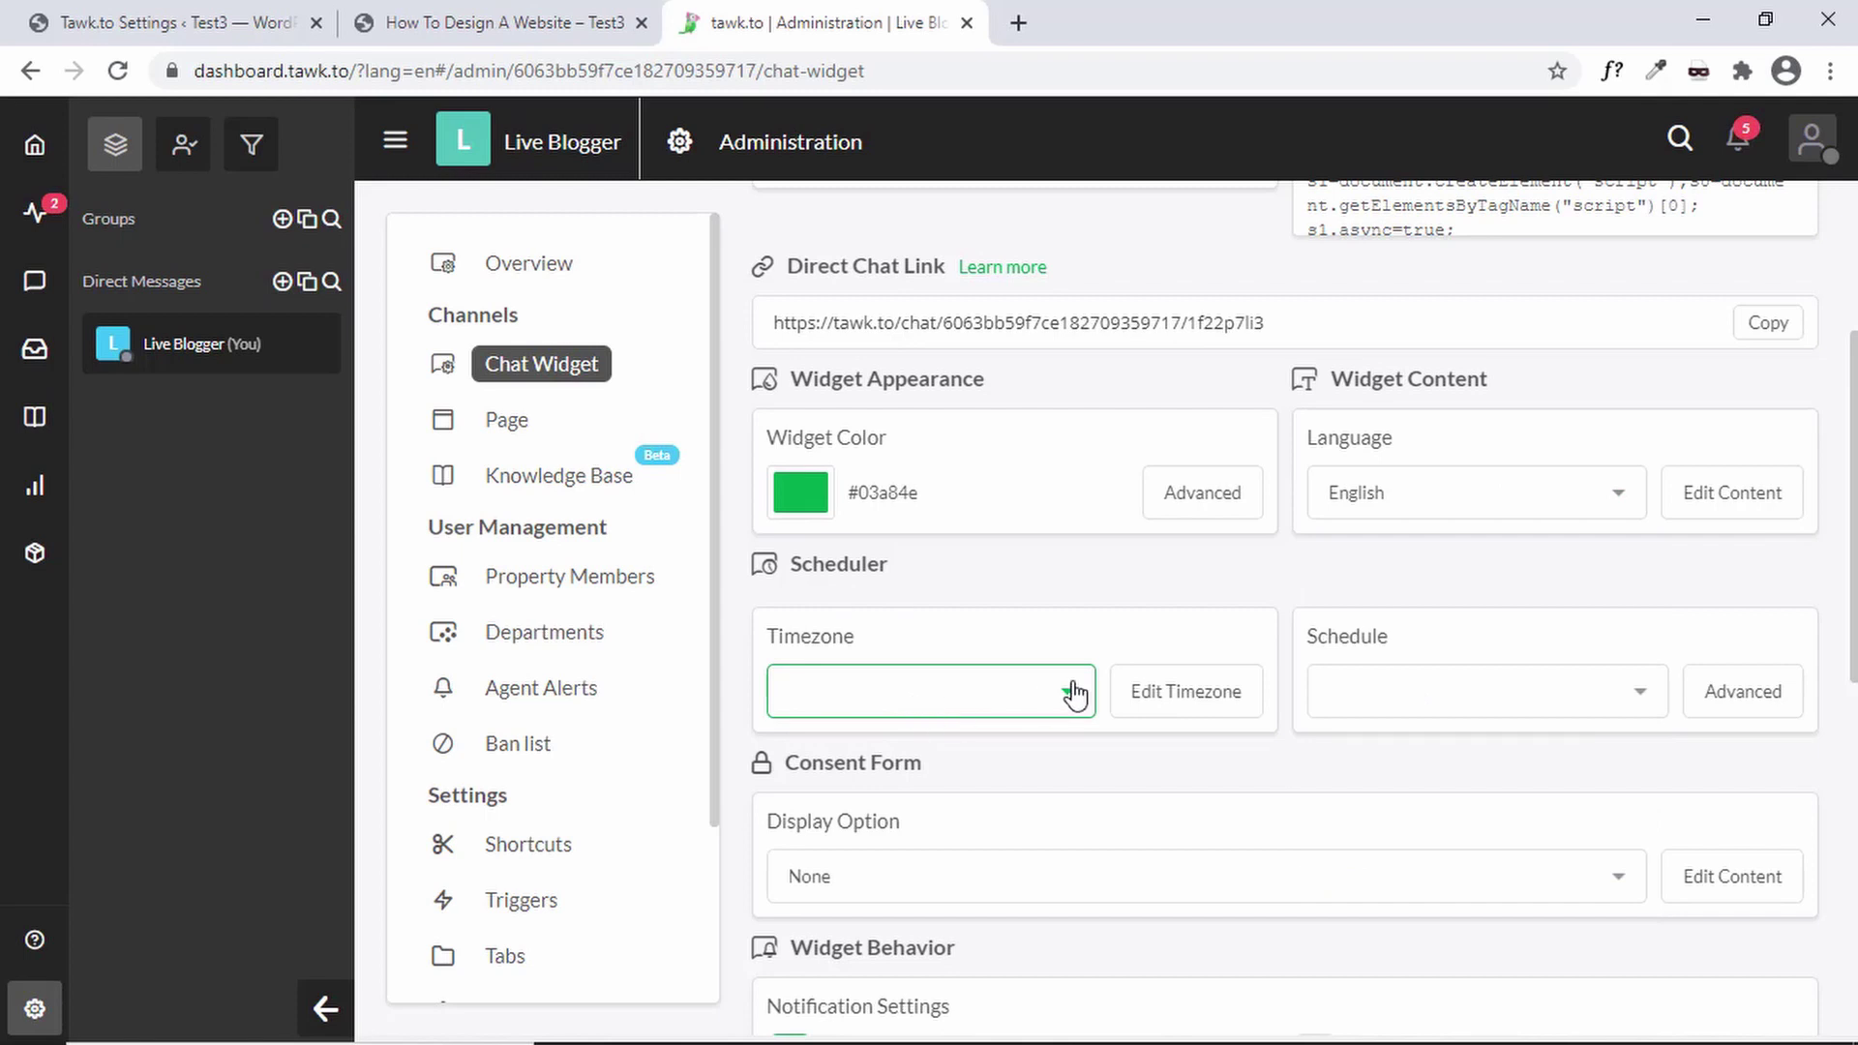
{"action": "scroll", "coordinate": [1075, 693], "scroll_direction": "down", "scroll_amount": 2}
{"action": "scroll", "coordinate": [1074, 692], "scroll_direction": "down", "scroll_amount": 4}
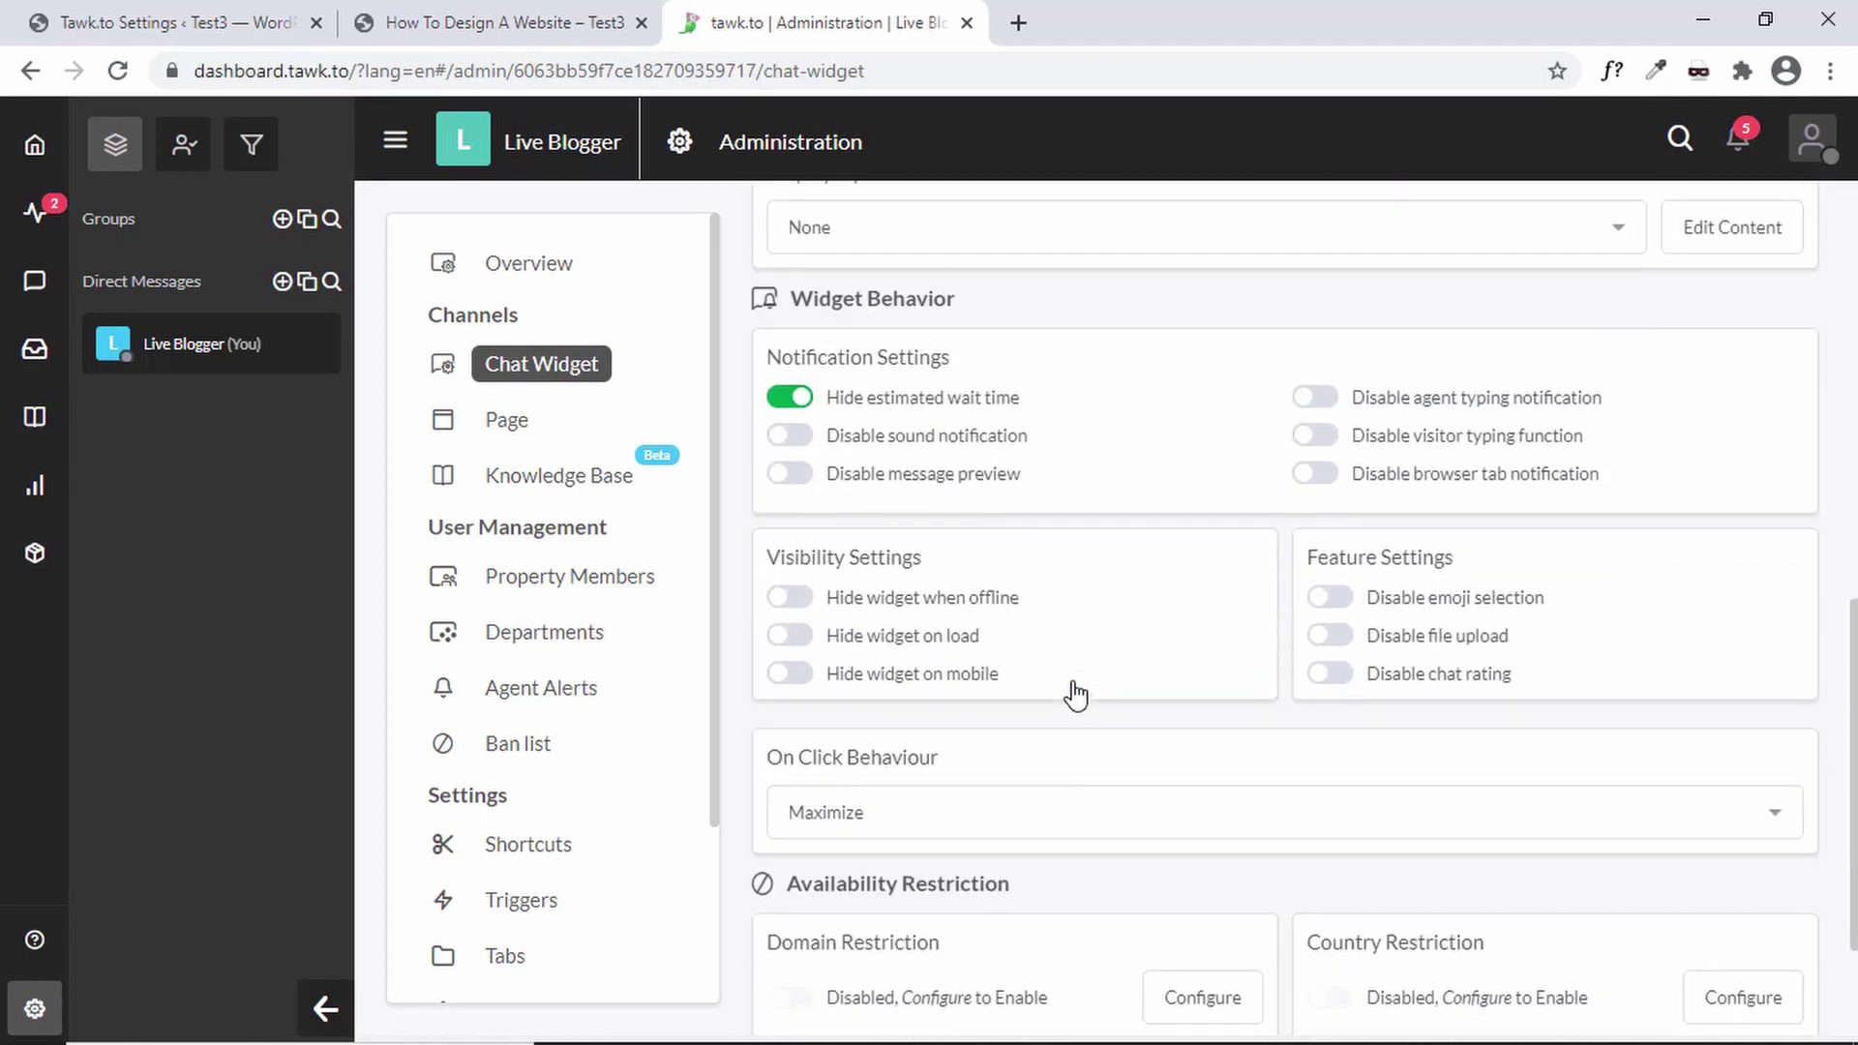
{"action": "scroll", "coordinate": [1074, 693], "scroll_direction": "down", "scroll_amount": 1}
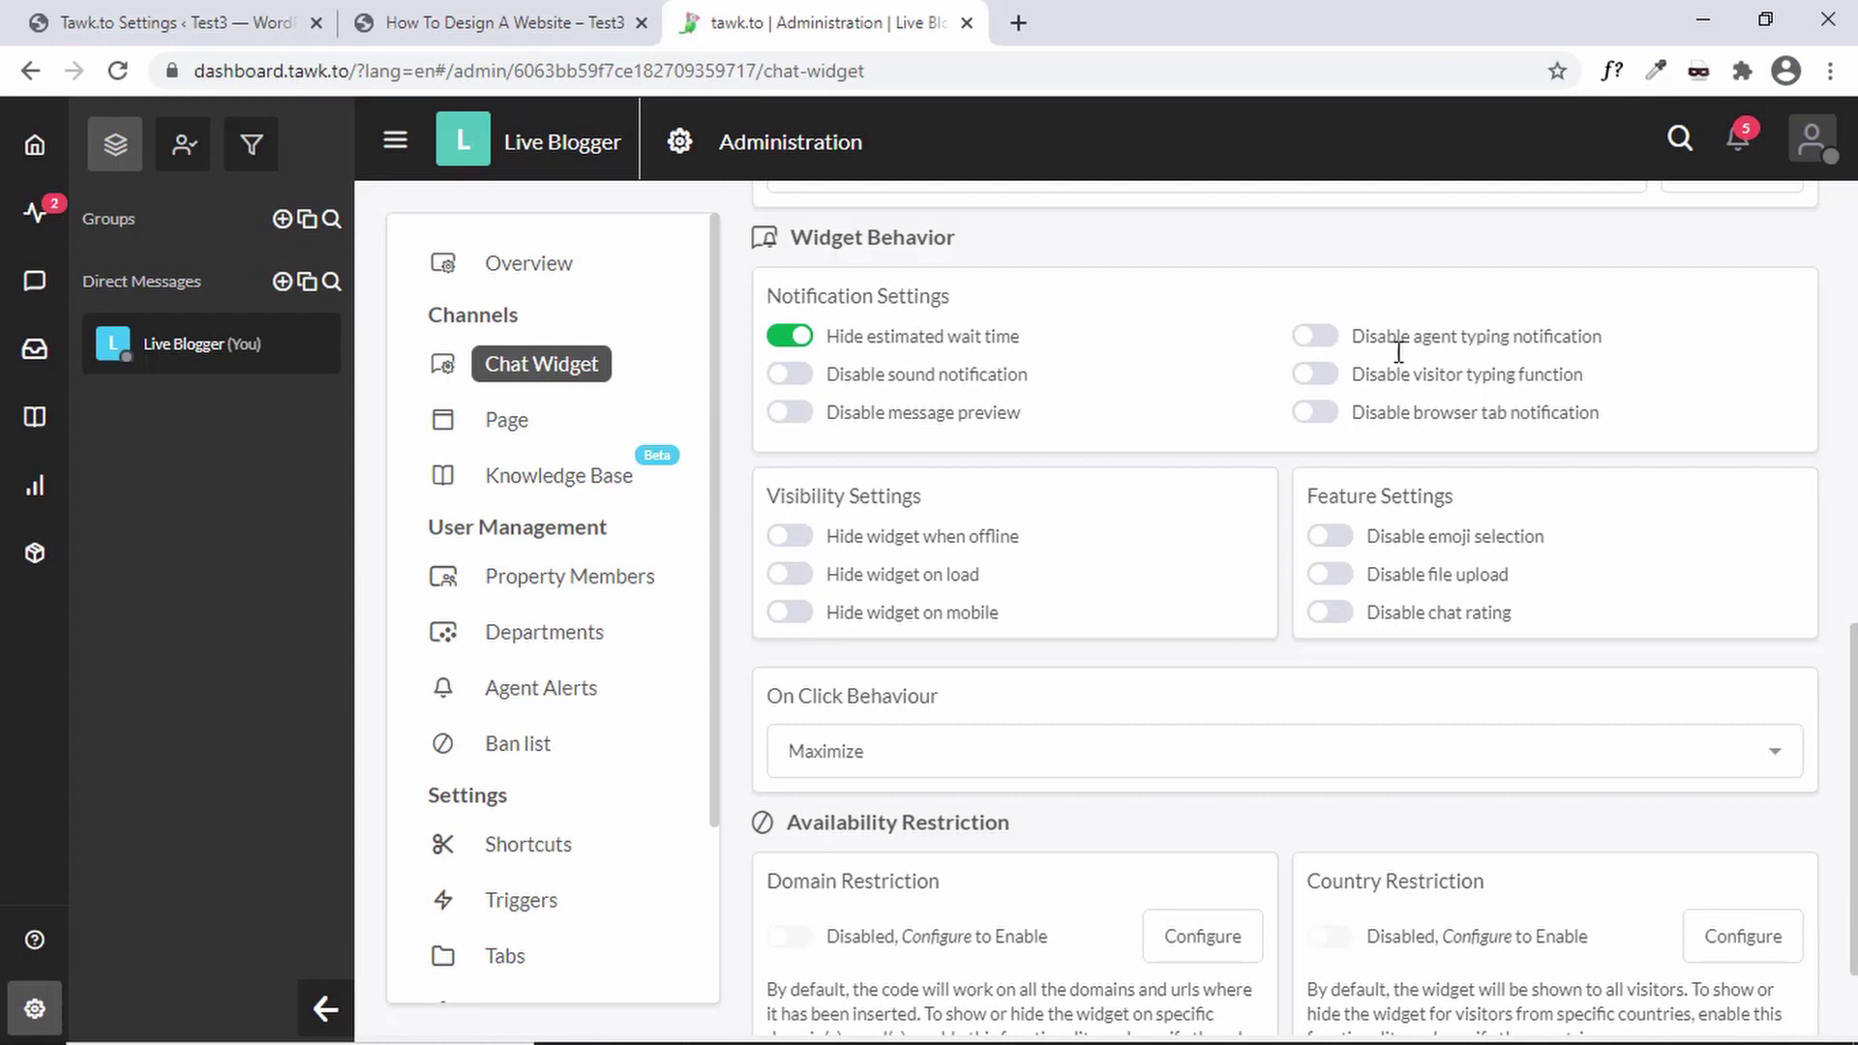
{"action": "scroll", "coordinate": [871, 529], "scroll_direction": "down", "scroll_amount": 2}
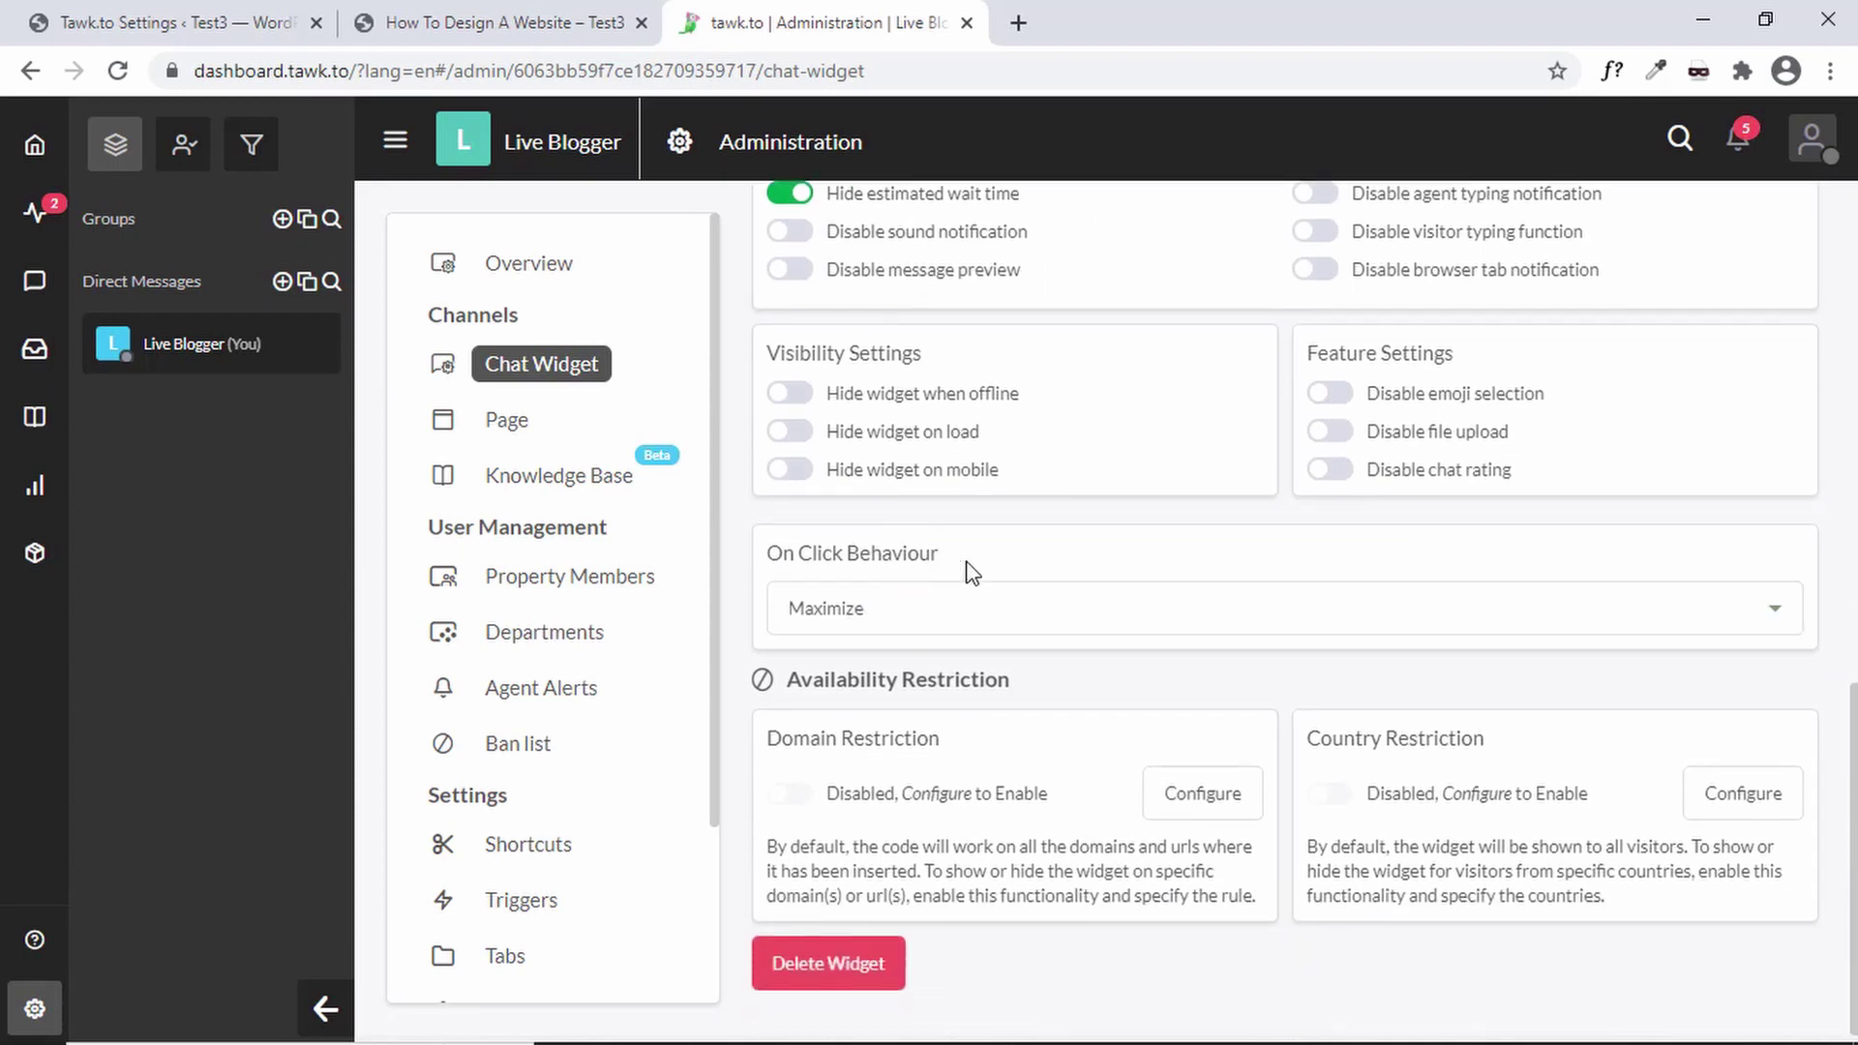
{"action": "left_click", "coordinate": [1525, 607]}
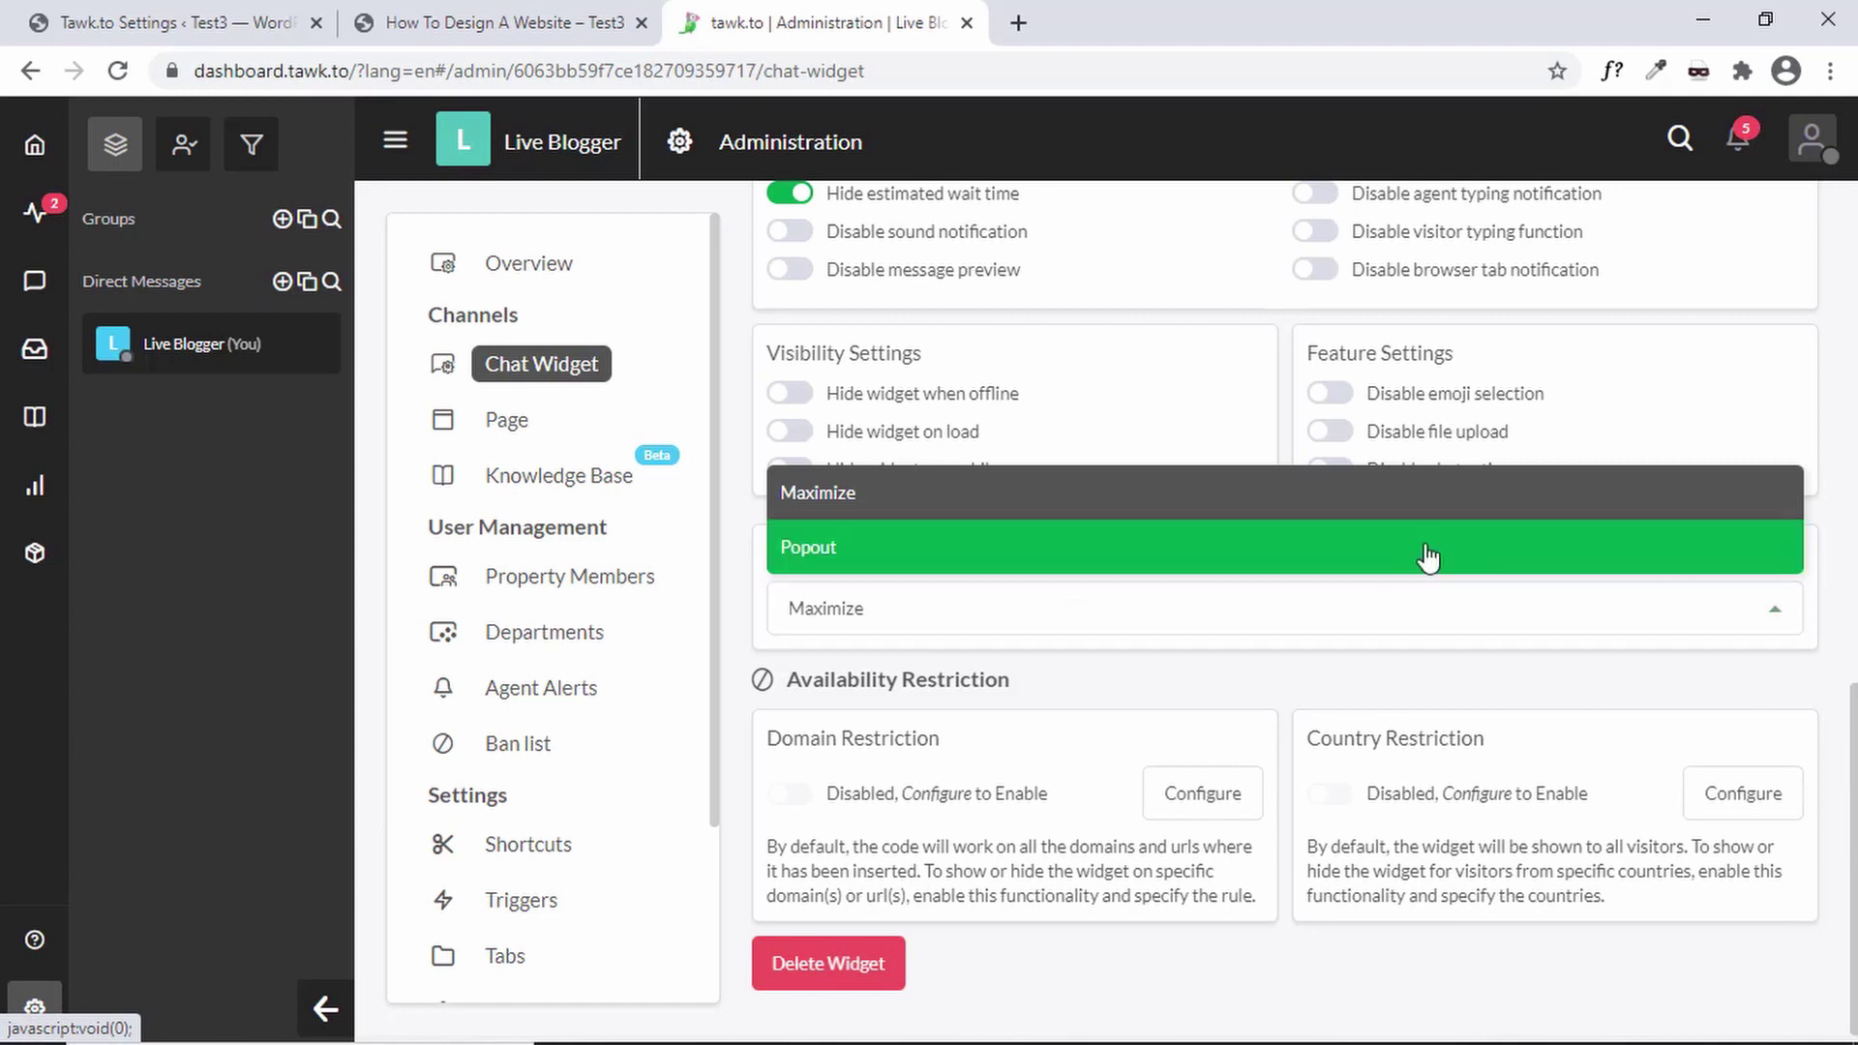
{"action": "left_click", "coordinate": [1829, 566]}
{"action": "left_click", "coordinate": [528, 263]}
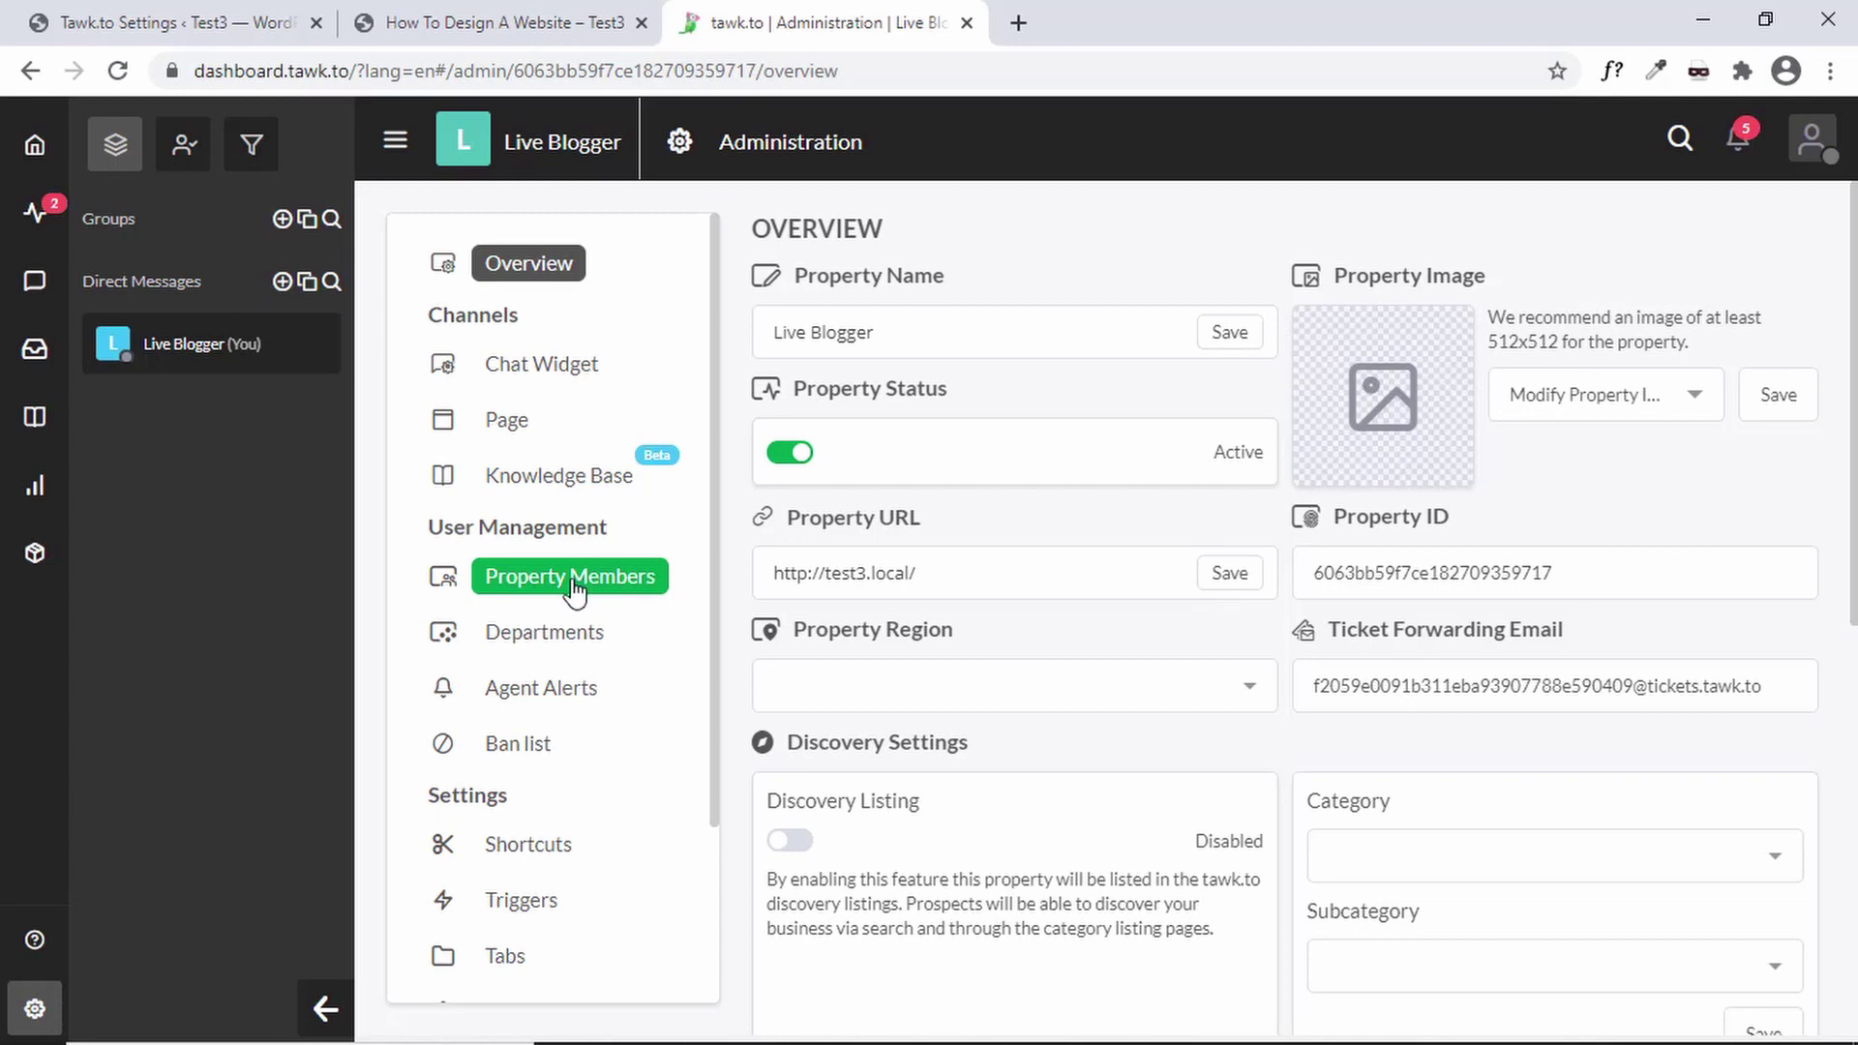
- In Property Members, start an invite, toggle the role between Agent and Admin, then cancel it
{"action": "left_click", "coordinate": [572, 583]}
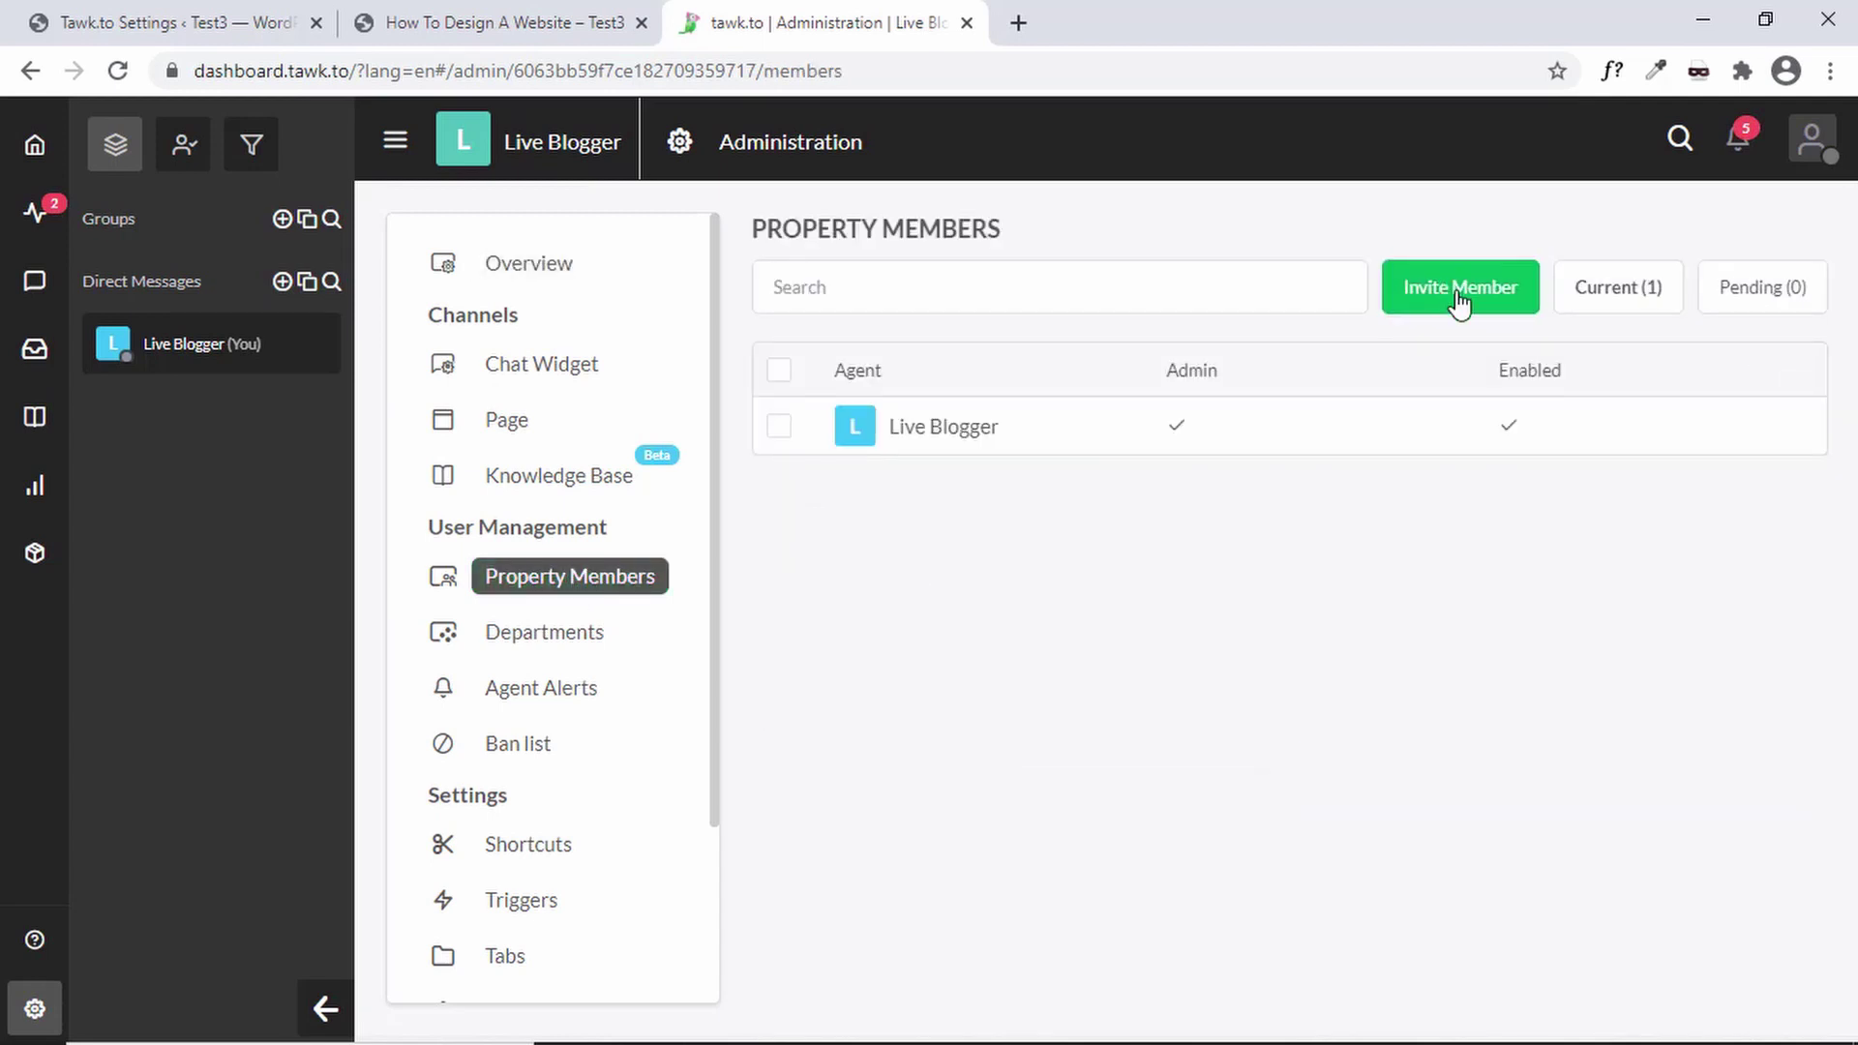
{"action": "left_click", "coordinate": [1459, 300]}
{"action": "left_click", "coordinate": [1057, 419]}
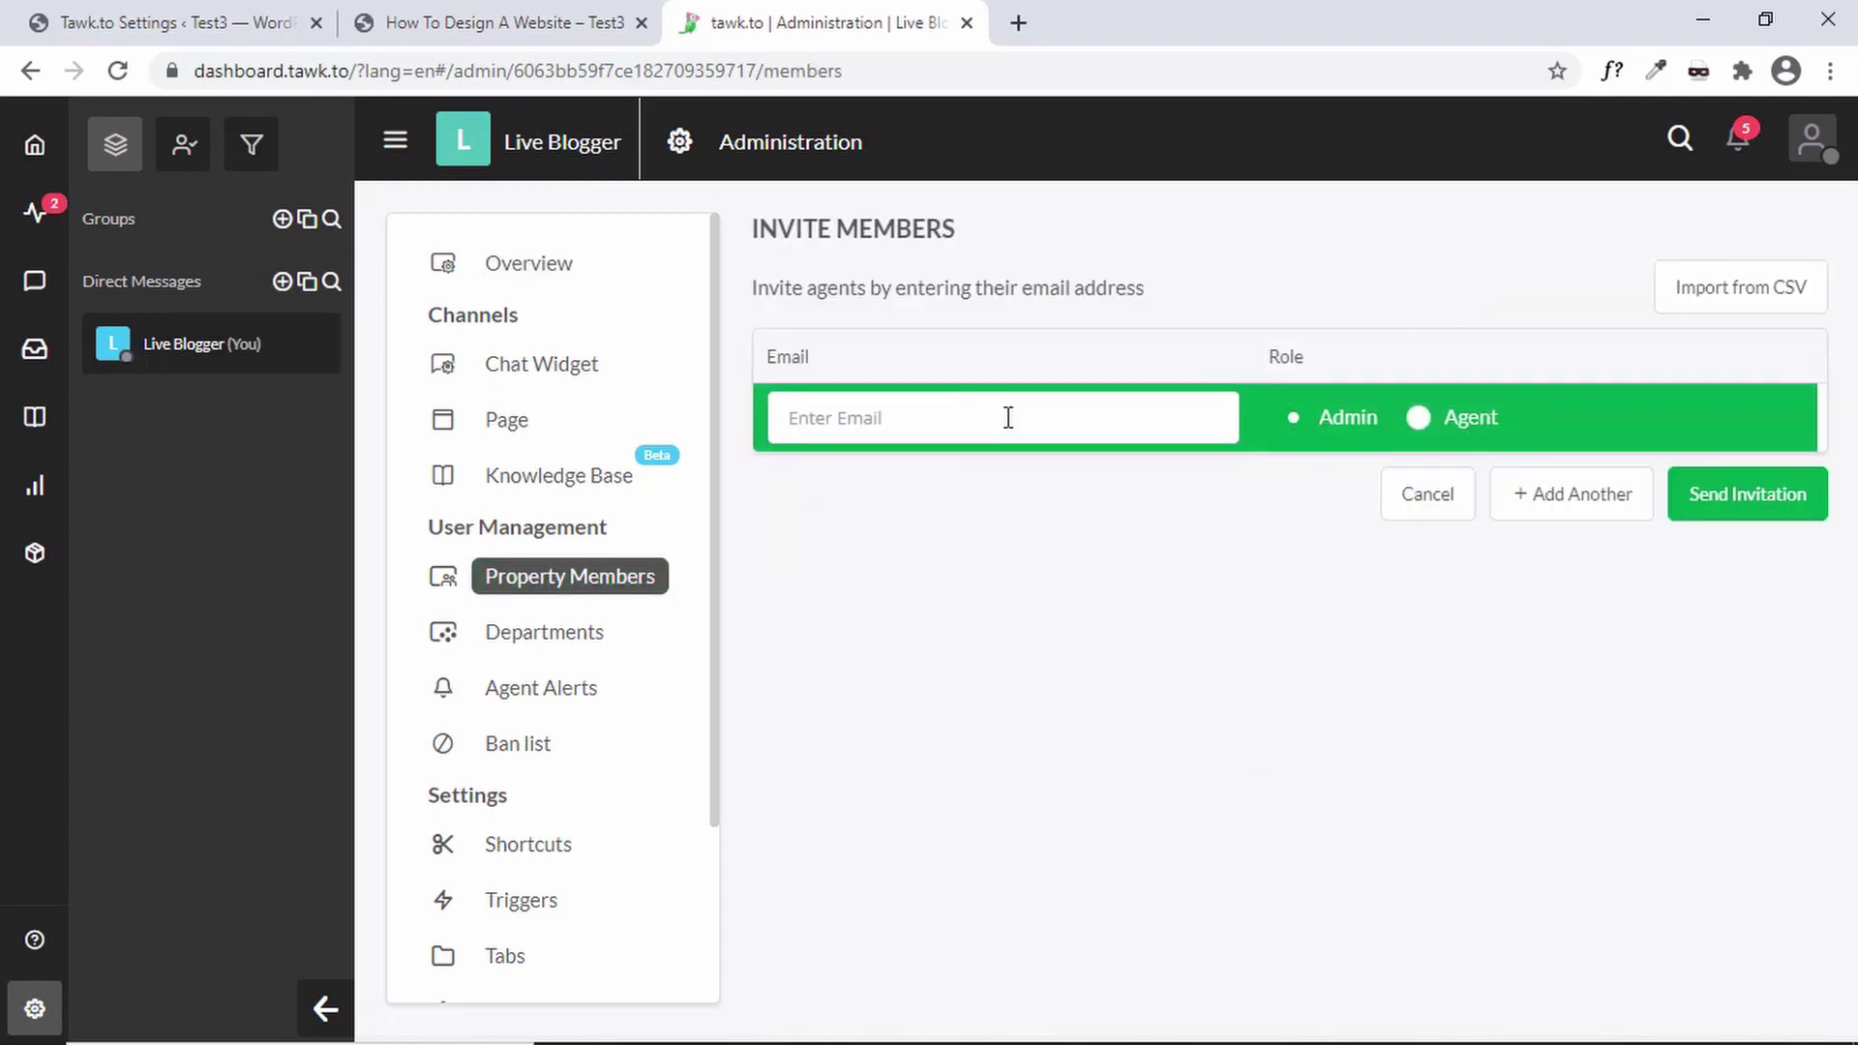
{"action": "left_click", "coordinate": [1467, 423]}
{"action": "left_click", "coordinate": [1347, 422]}
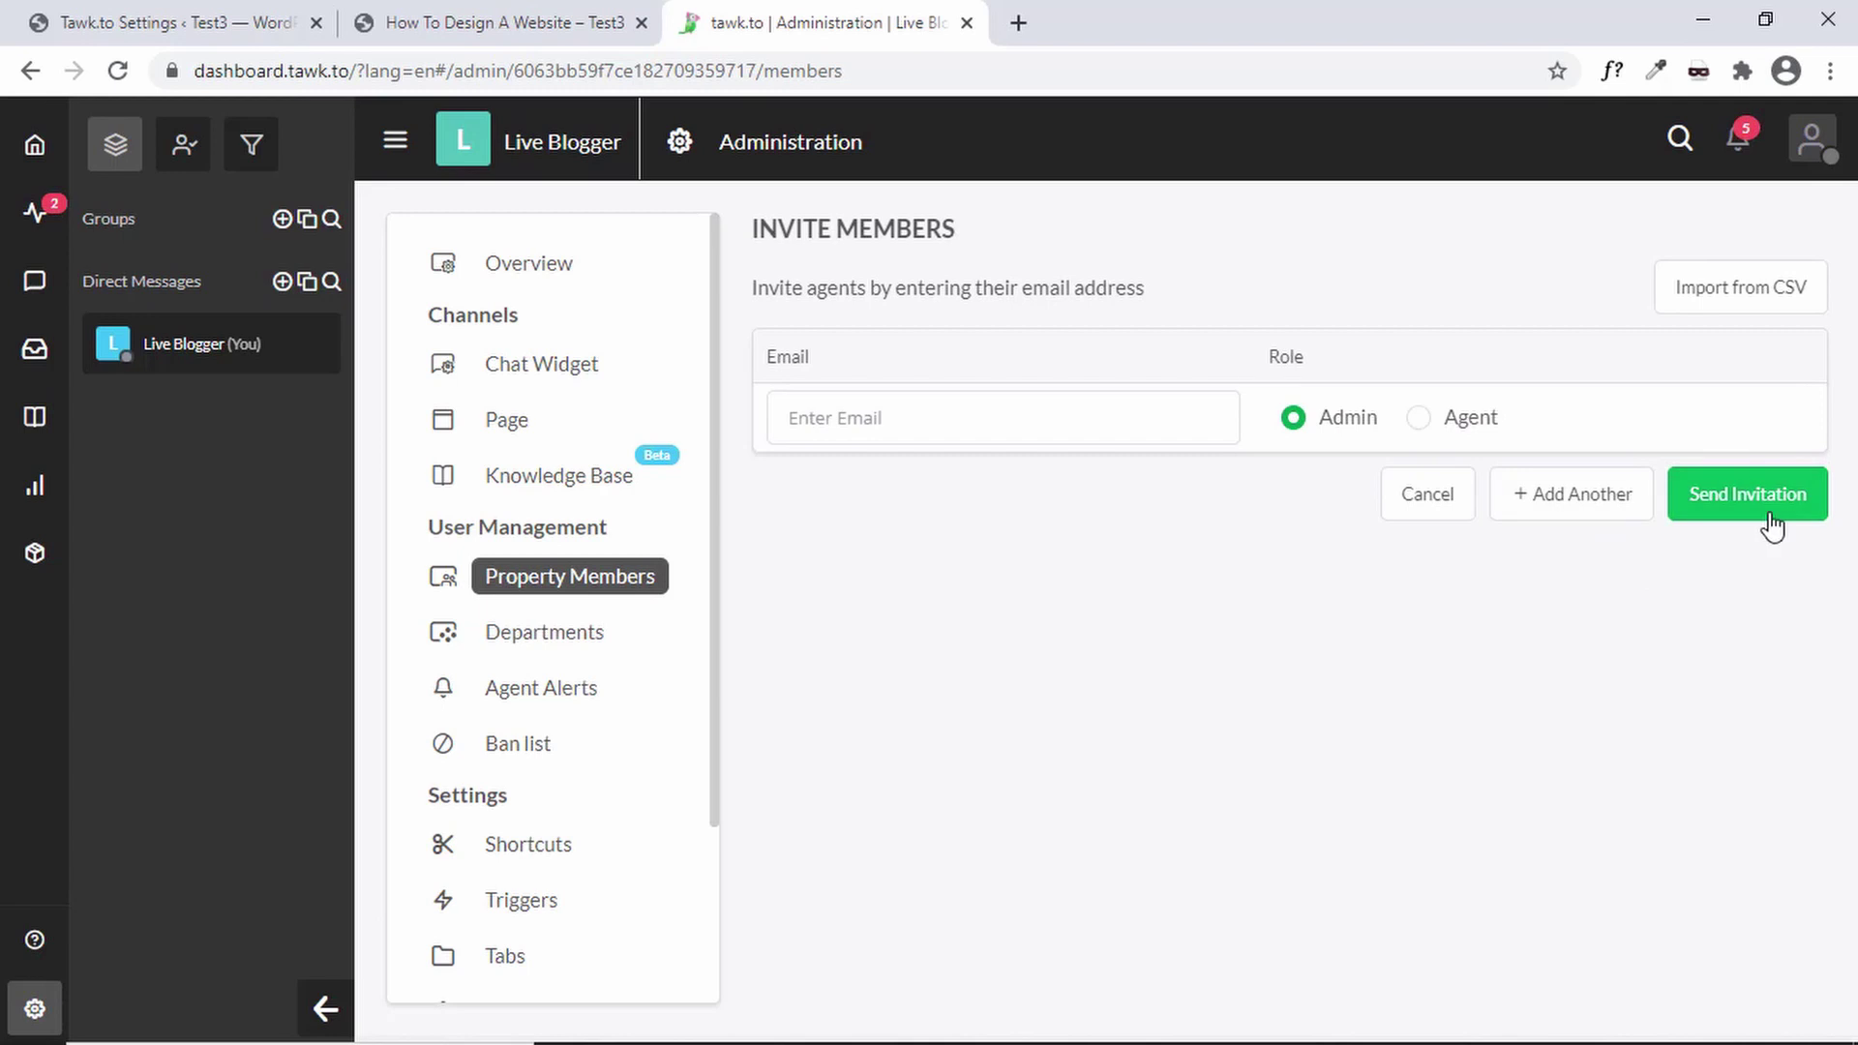
{"action": "left_click", "coordinate": [1428, 495]}
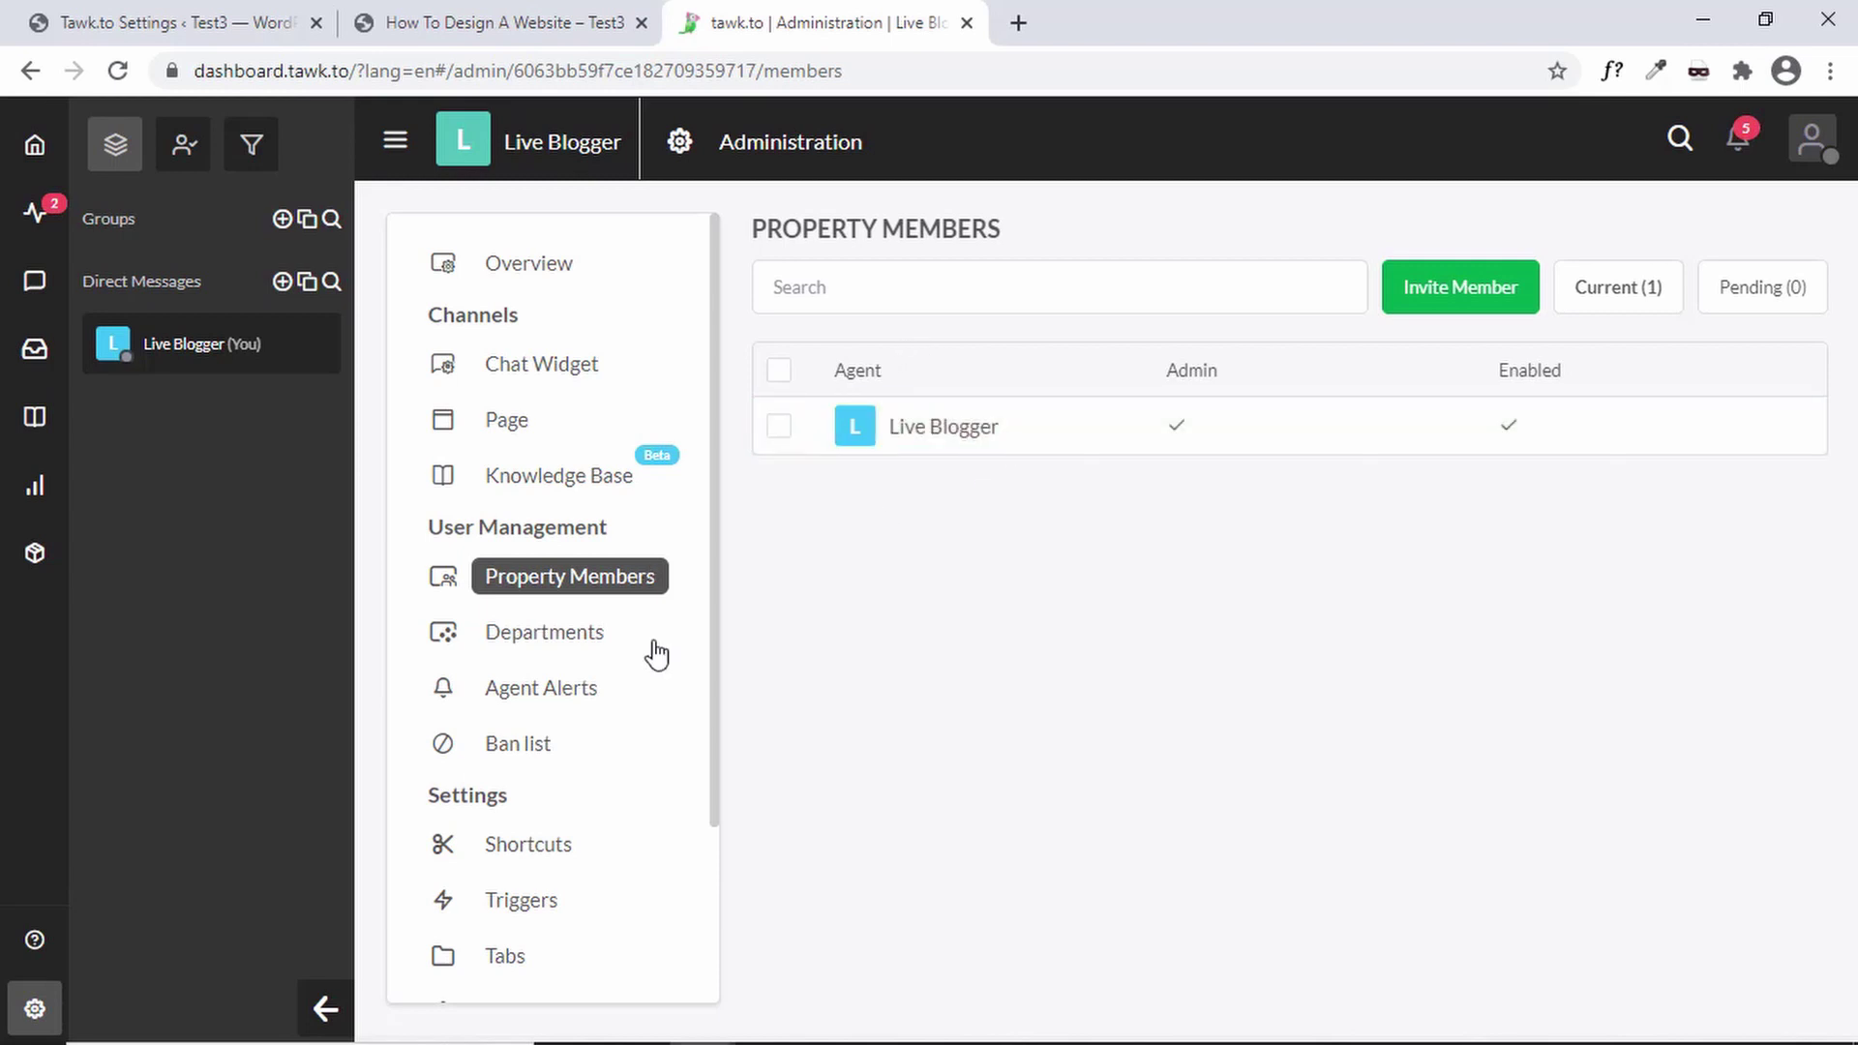
- Inspect the 30-second Welcome message trigger without saving, then return to the How To Design A Website tab
{"action": "scroll", "coordinate": [655, 663], "scroll_direction": "down", "scroll_amount": 3}
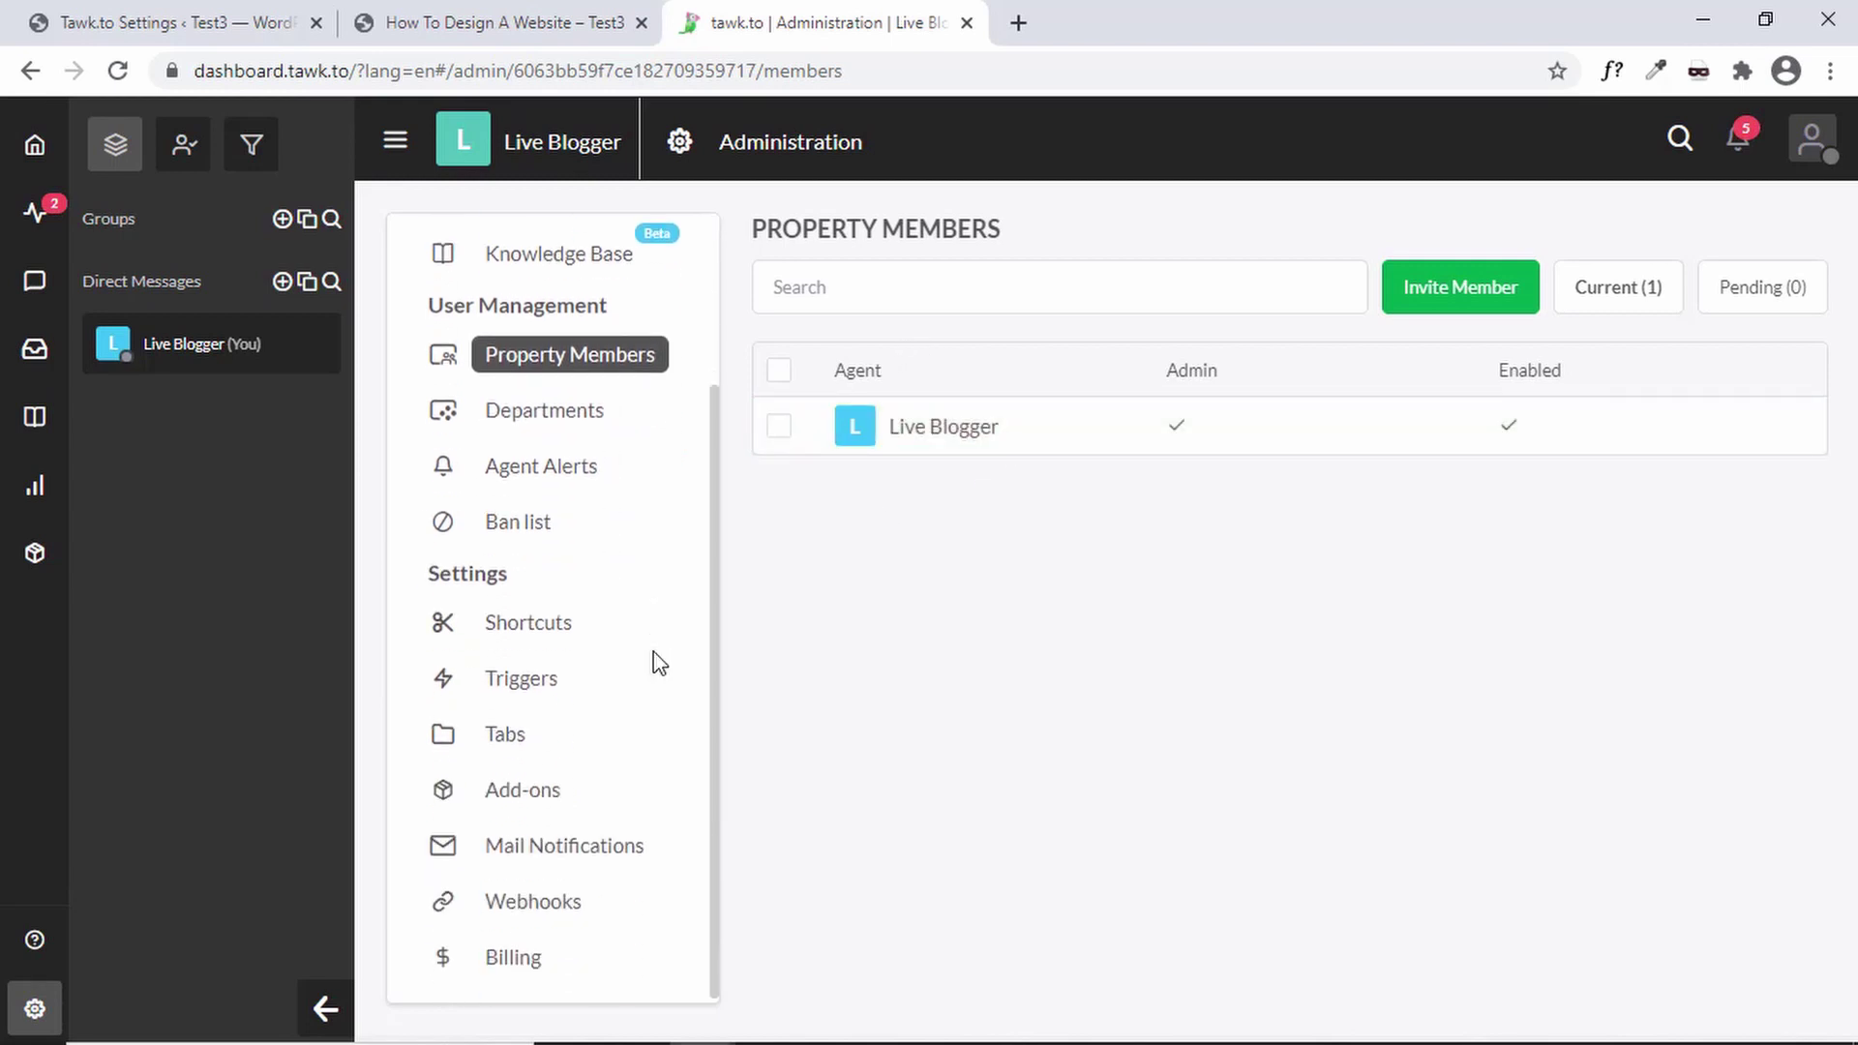
{"action": "left_click", "coordinate": [541, 675]}
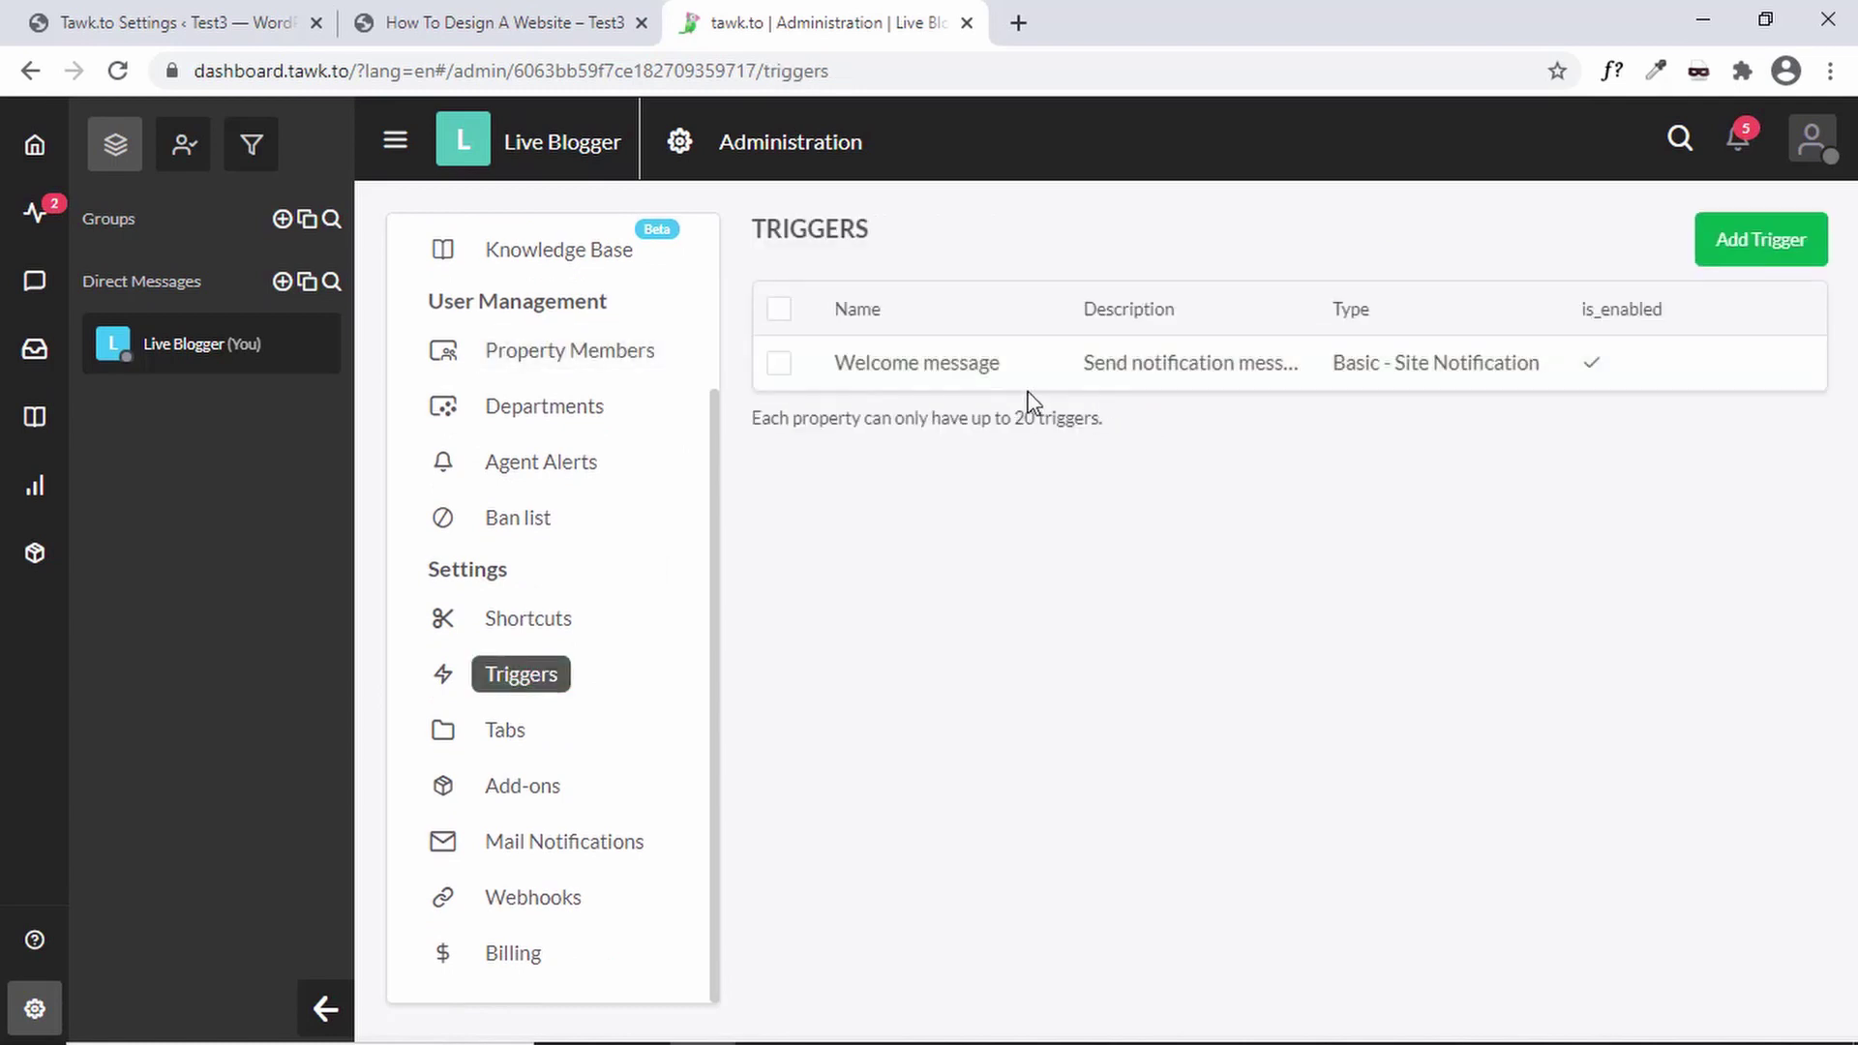
{"action": "left_click", "coordinate": [1204, 372]}
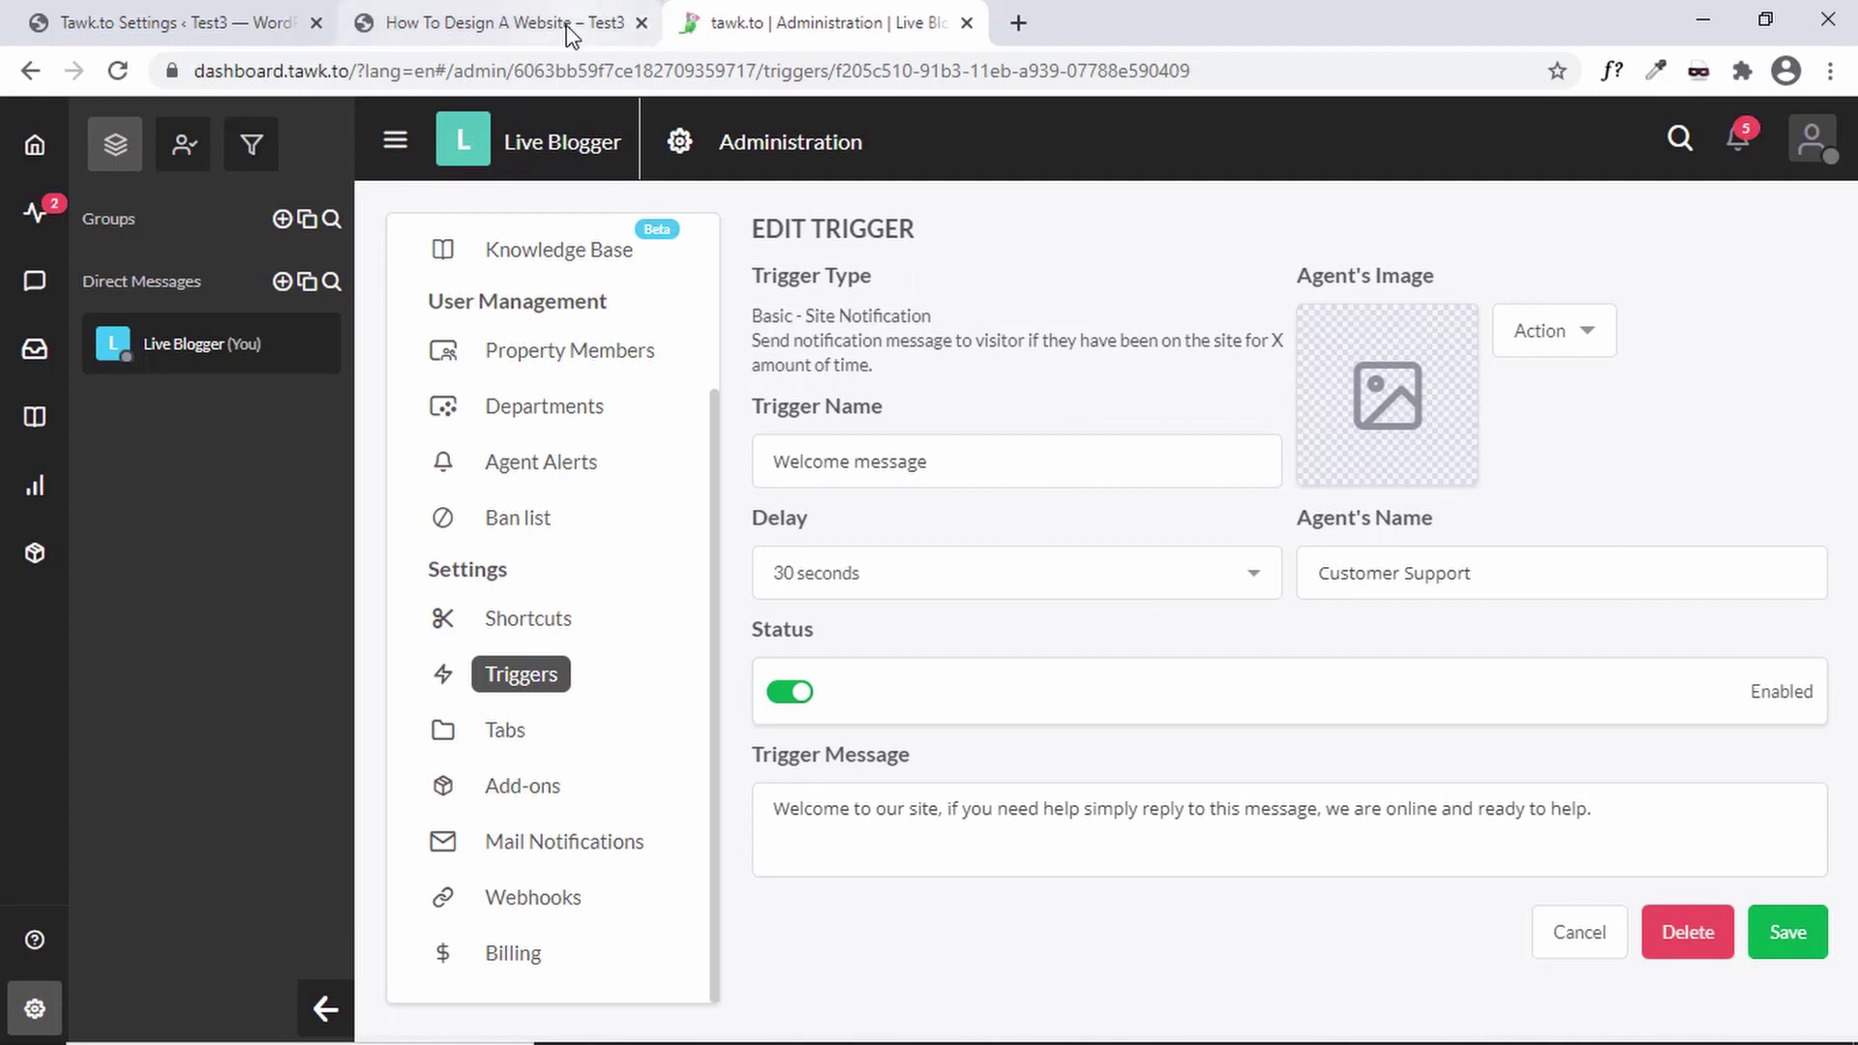
{"action": "left_click_drag", "start_coordinate": [953, 814], "coordinate": [1642, 813]}
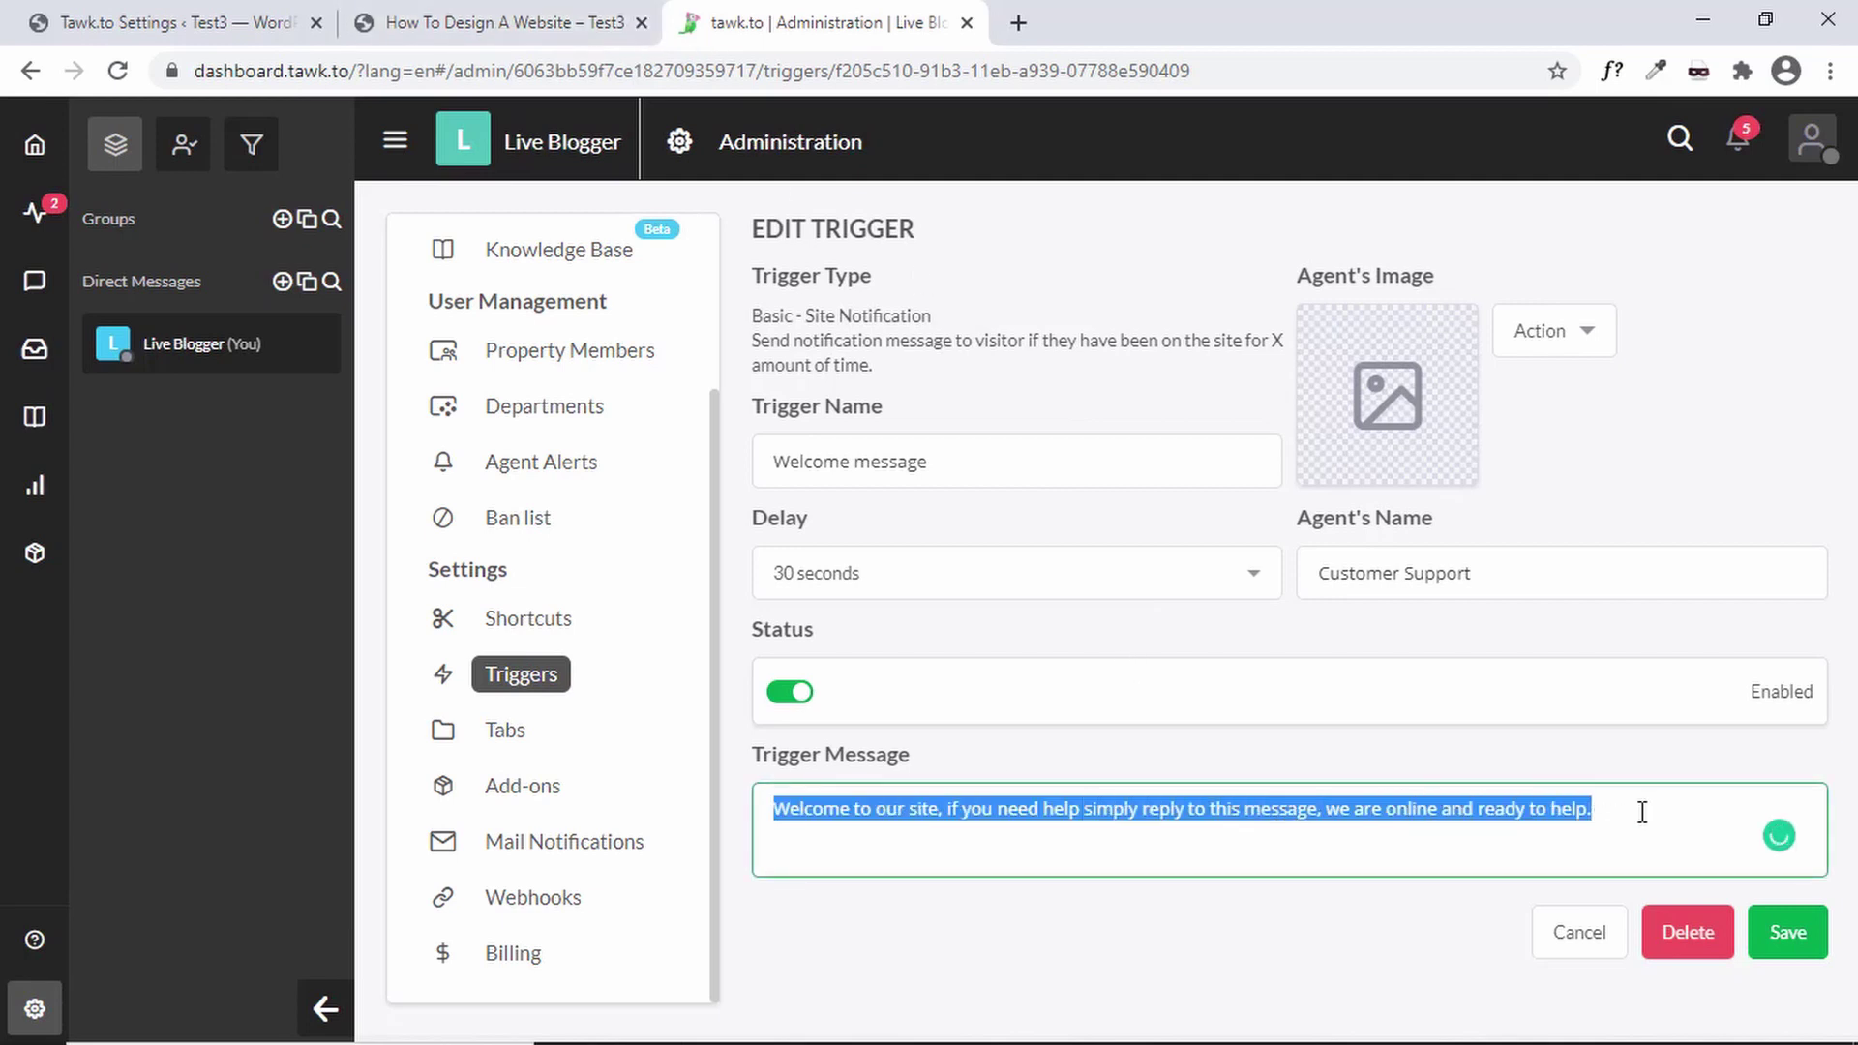
{"action": "left_click", "coordinate": [1643, 812]}
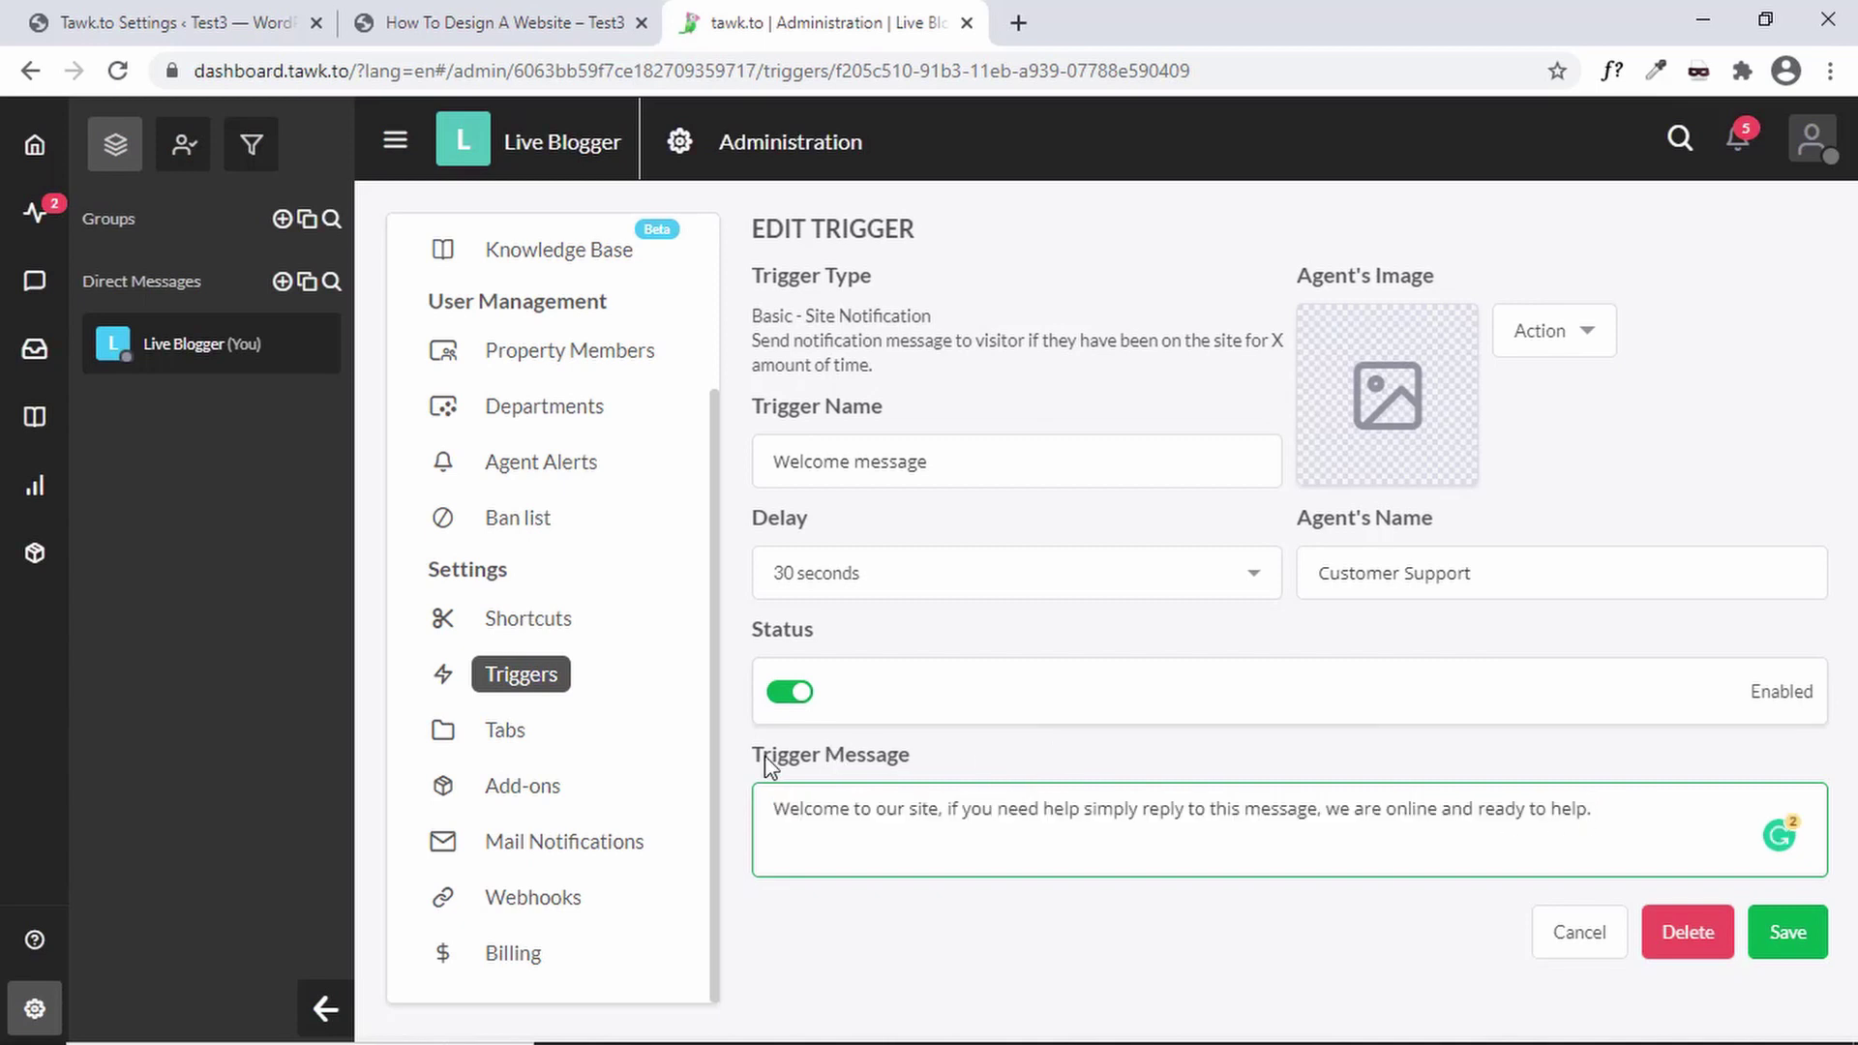
{"action": "left_click", "coordinate": [1560, 958]}
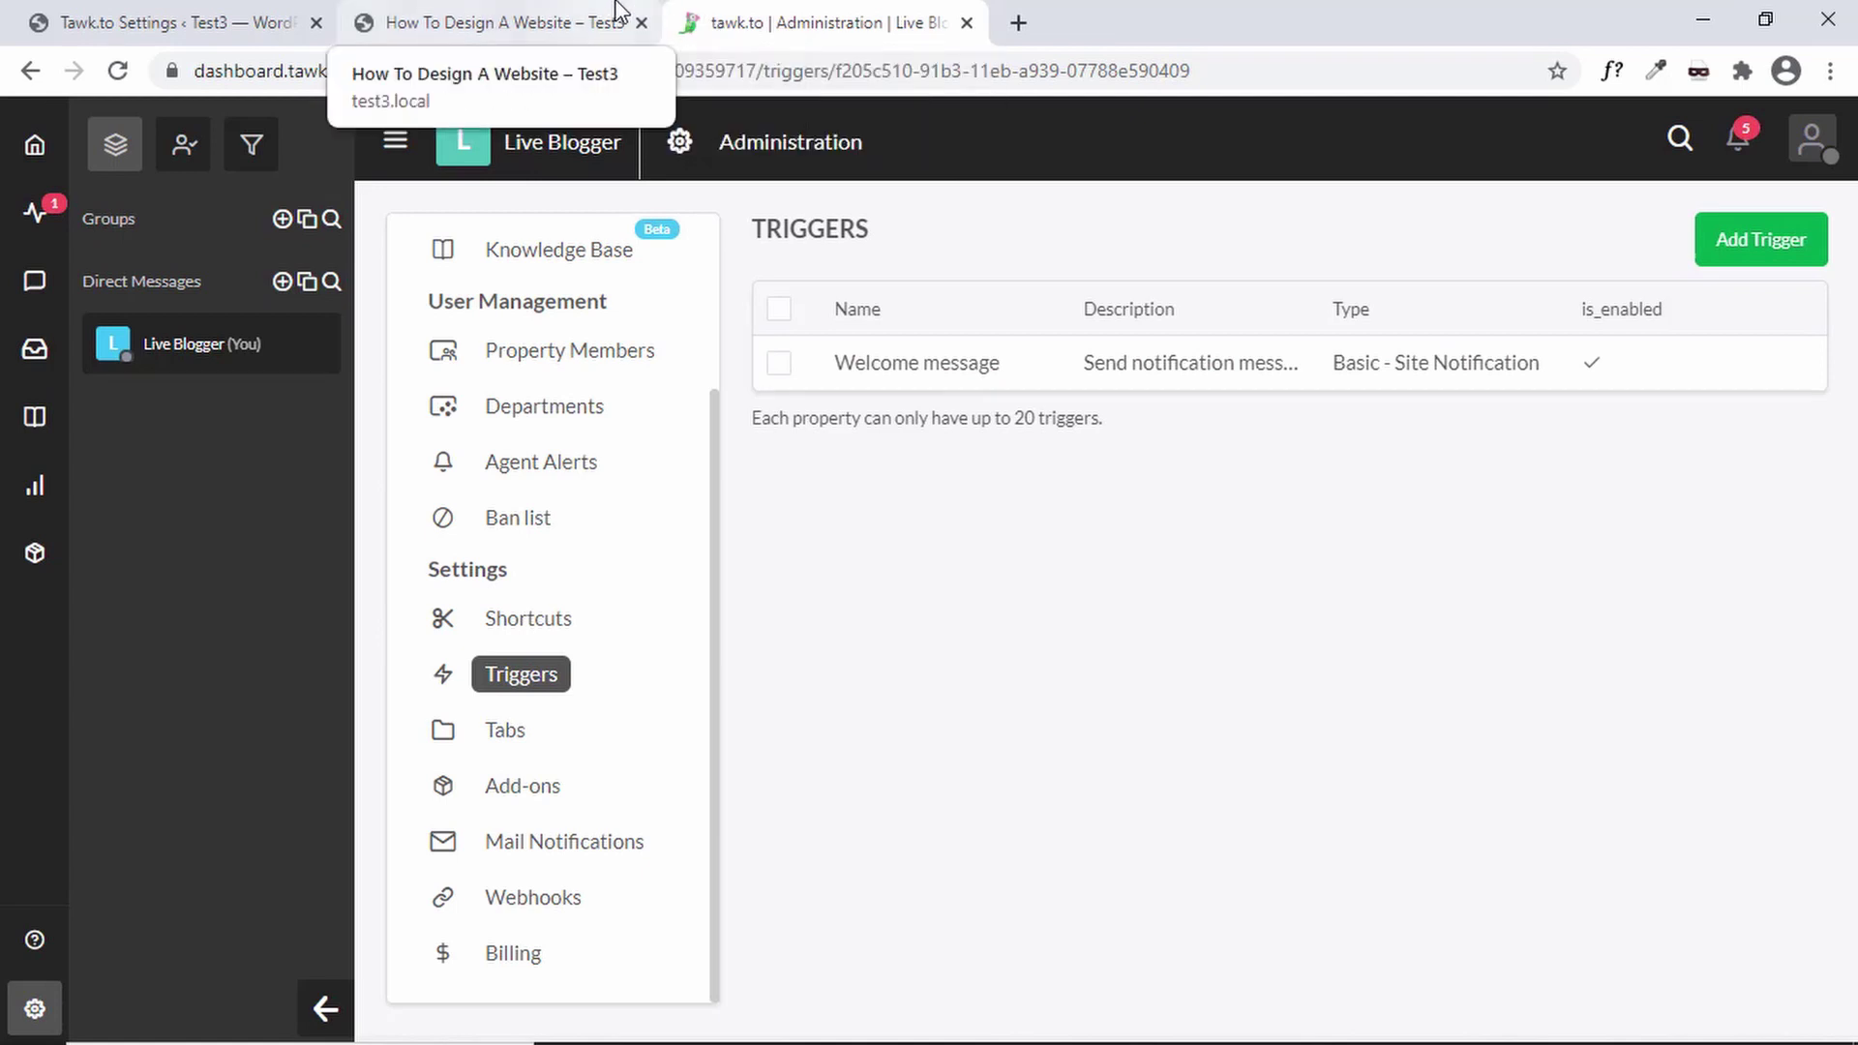
{"action": "left_click", "coordinate": [524, 19]}
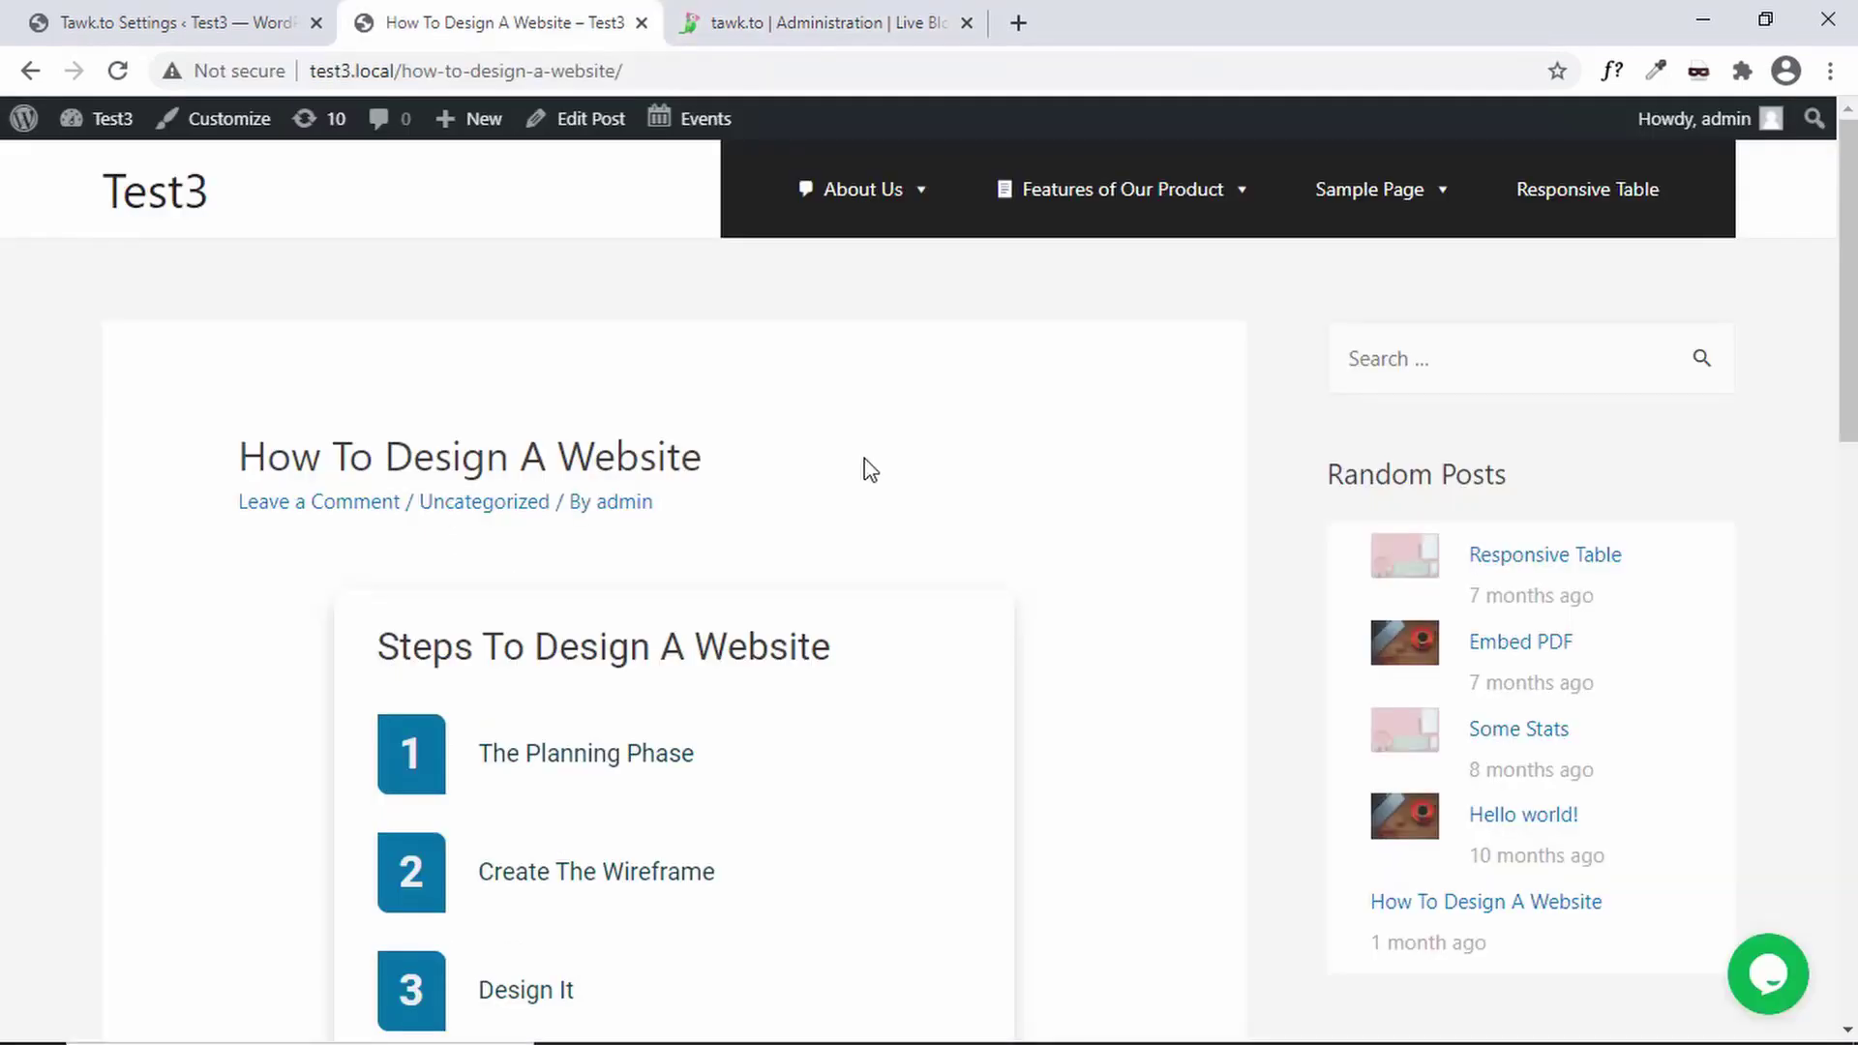